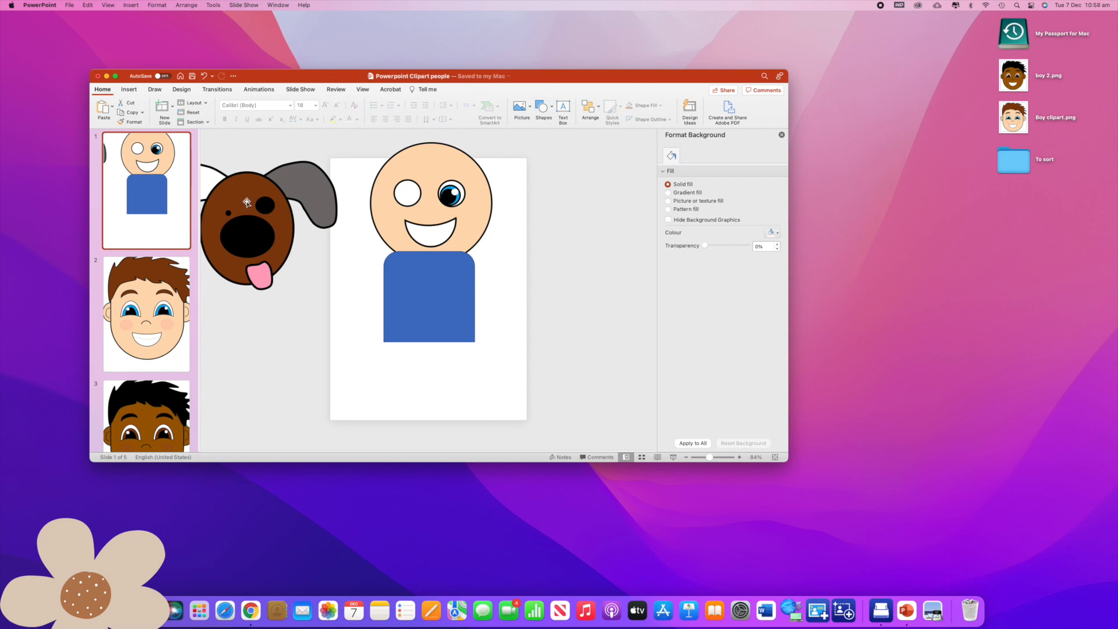
Create a new blank presentation and expand its window to full screen.
click(69, 5)
click(81, 20)
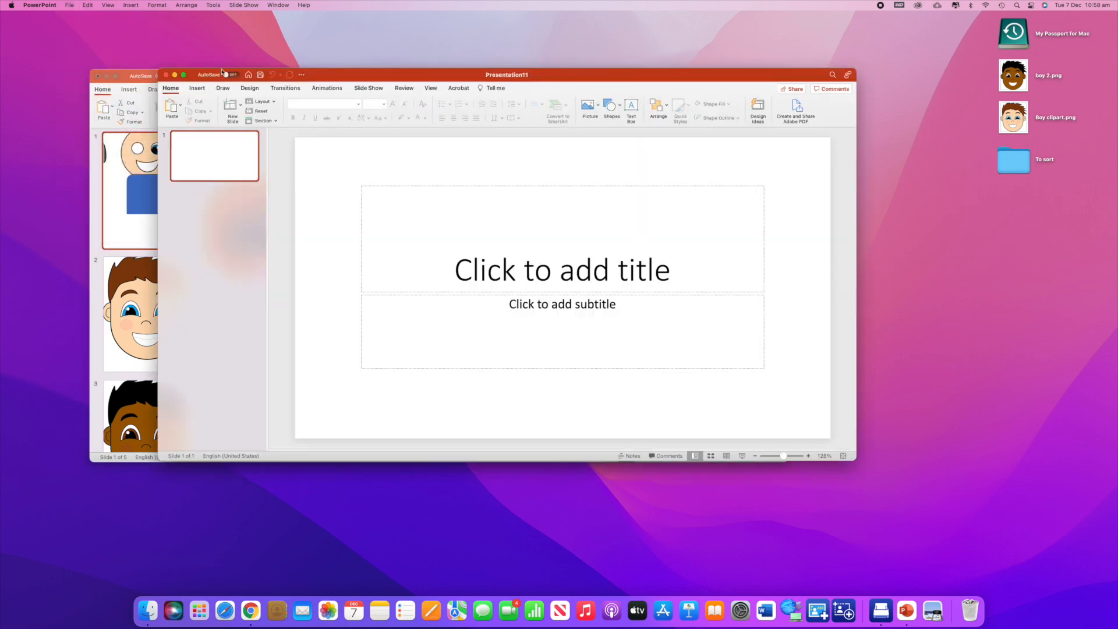
click(184, 76)
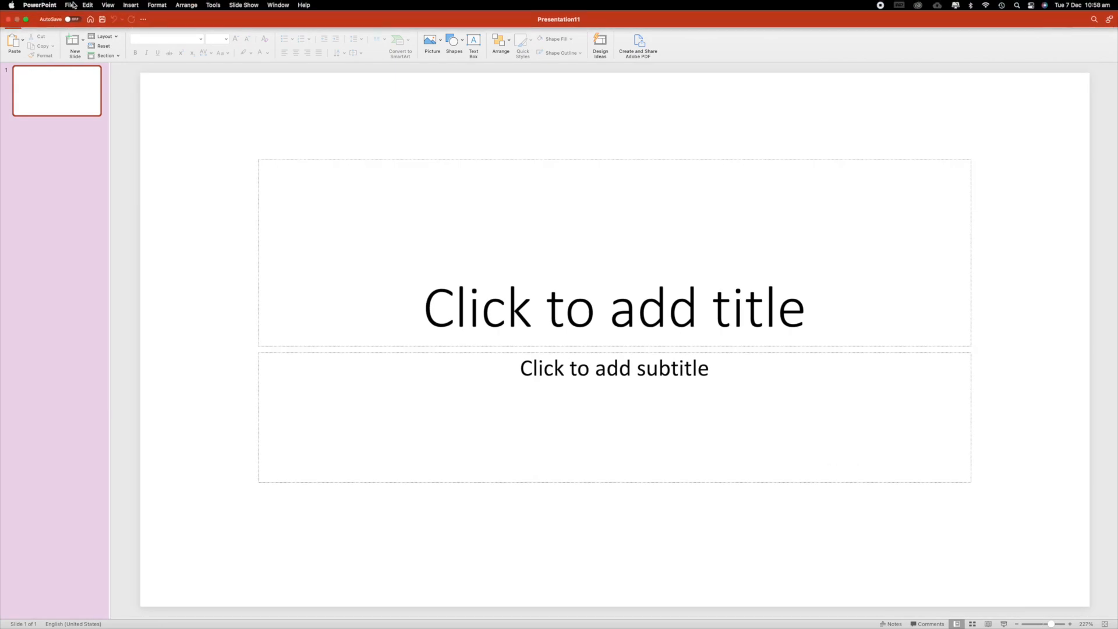
Set the slide size to Letter Paper (8.5x11 in) in portrait orientation, scaling the content up.
click(70, 6)
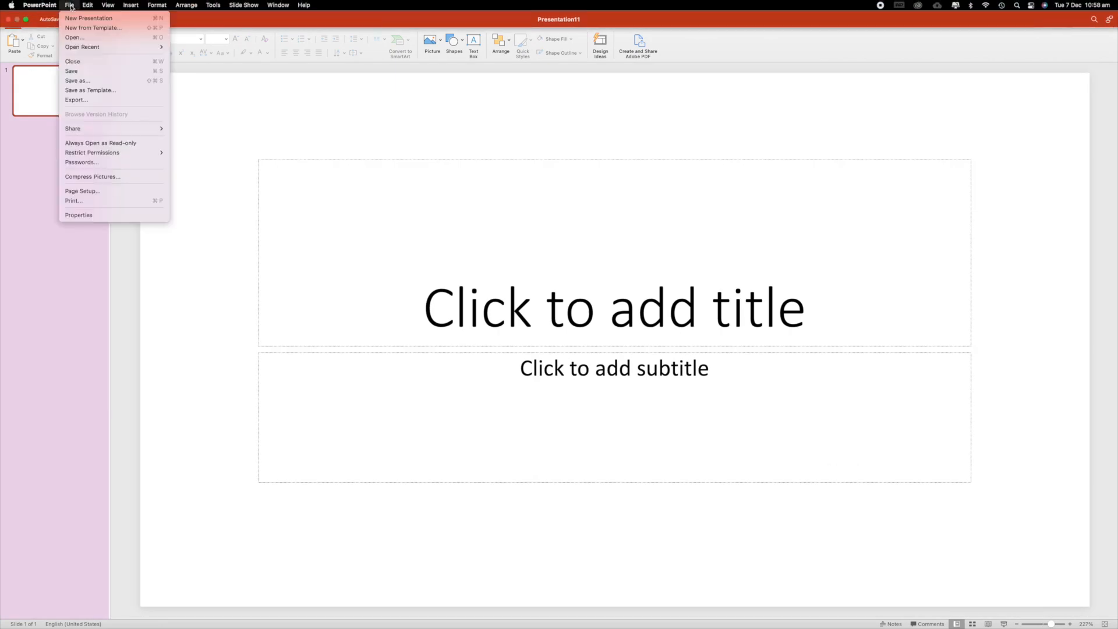
click(116, 191)
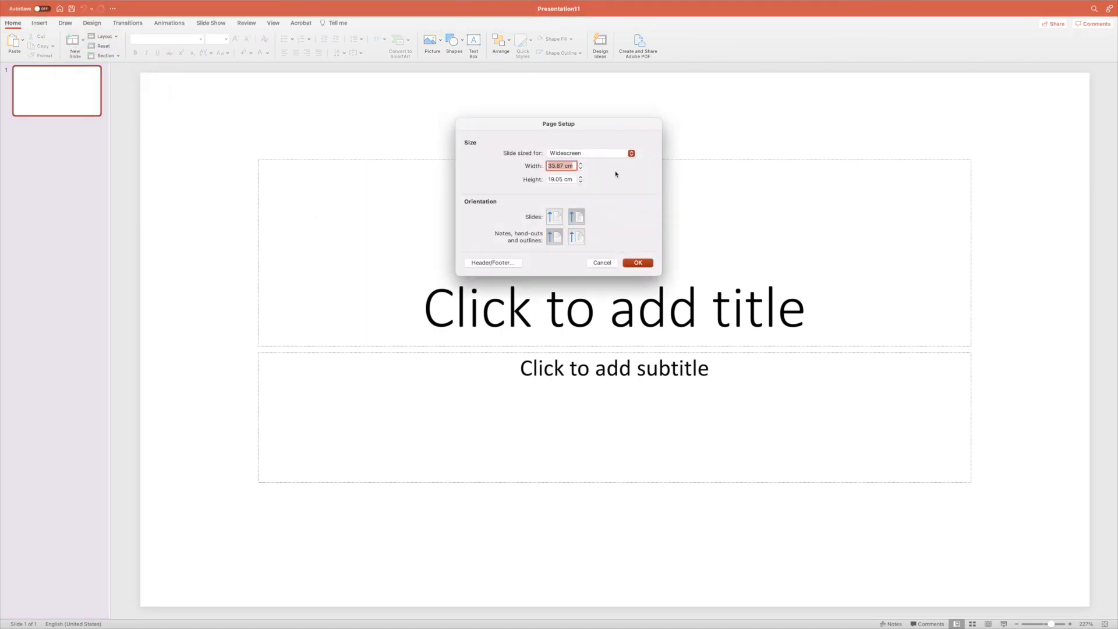
click(620, 153)
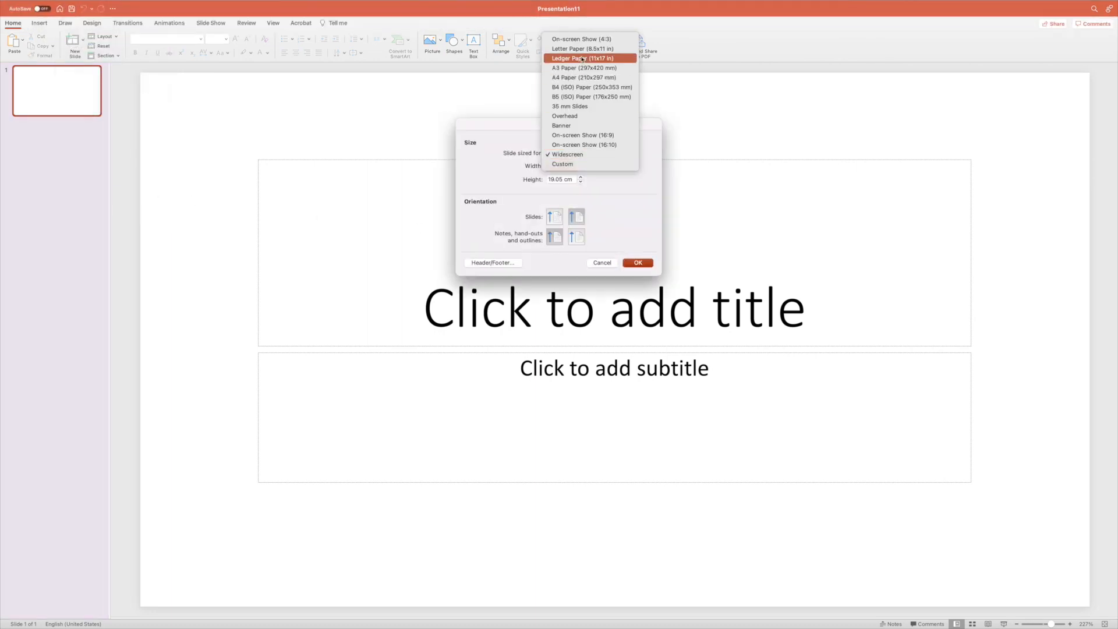
click(583, 49)
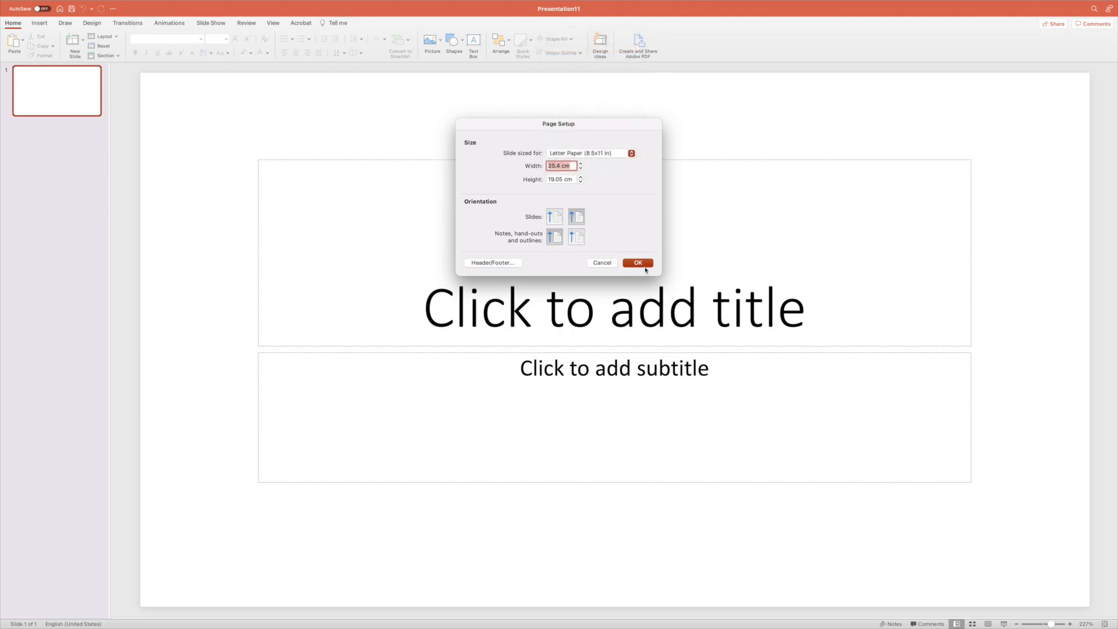
click(561, 220)
click(629, 262)
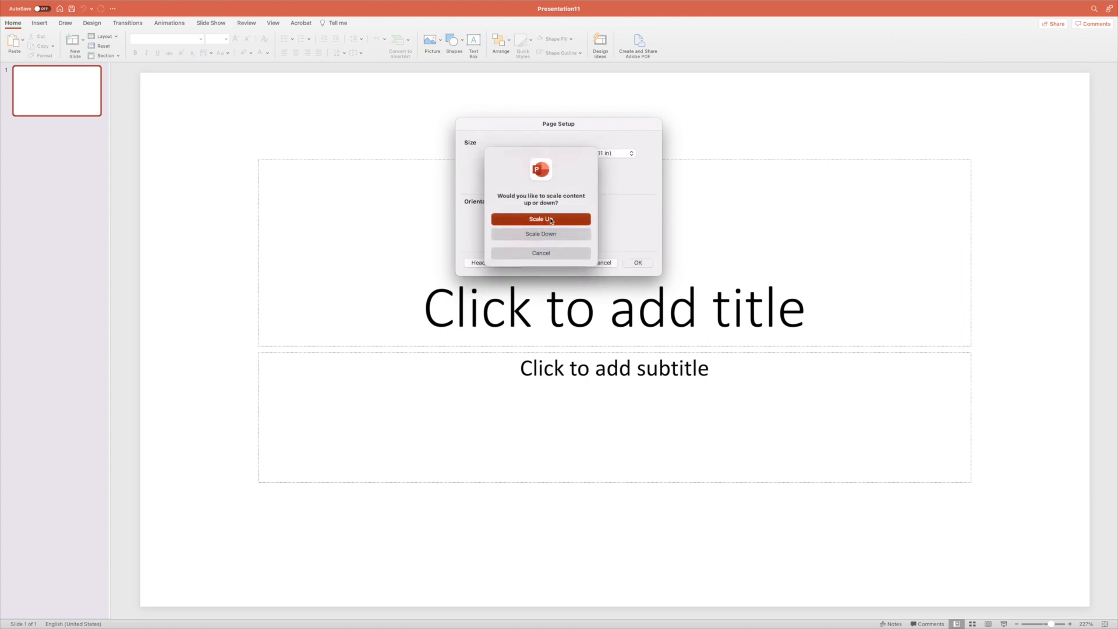
click(551, 219)
Delete the title and subtitle placeholders from the slide.
click(641, 160)
key(Delete)
click(682, 352)
key(Delete)
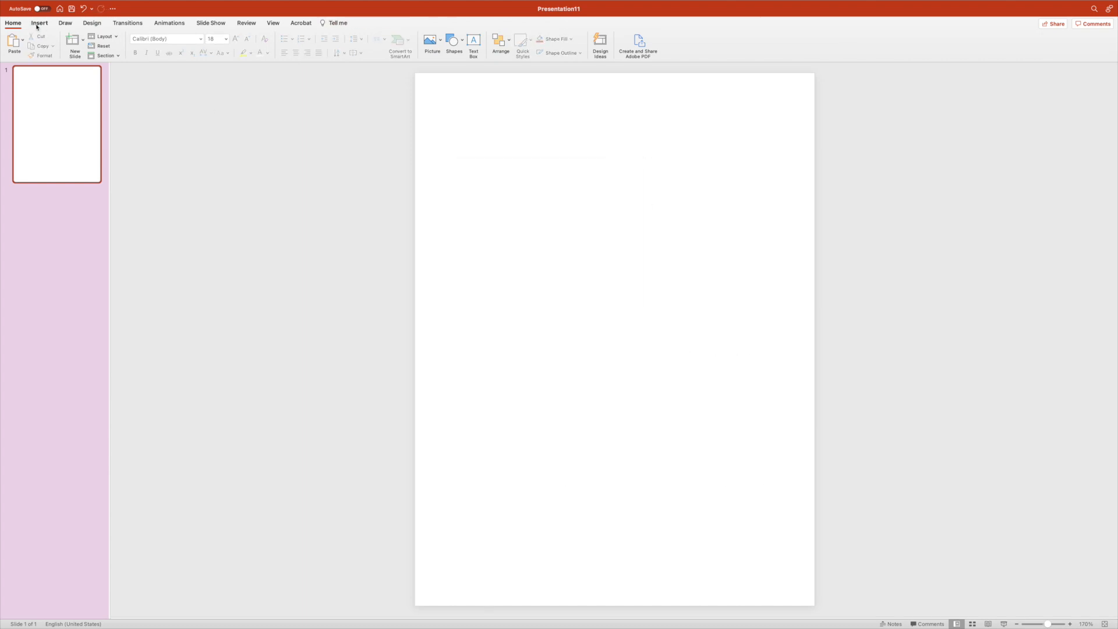
Preview the two boy images on the Desktop and insert Boy clipart.png into the slide.
click(38, 25)
click(75, 41)
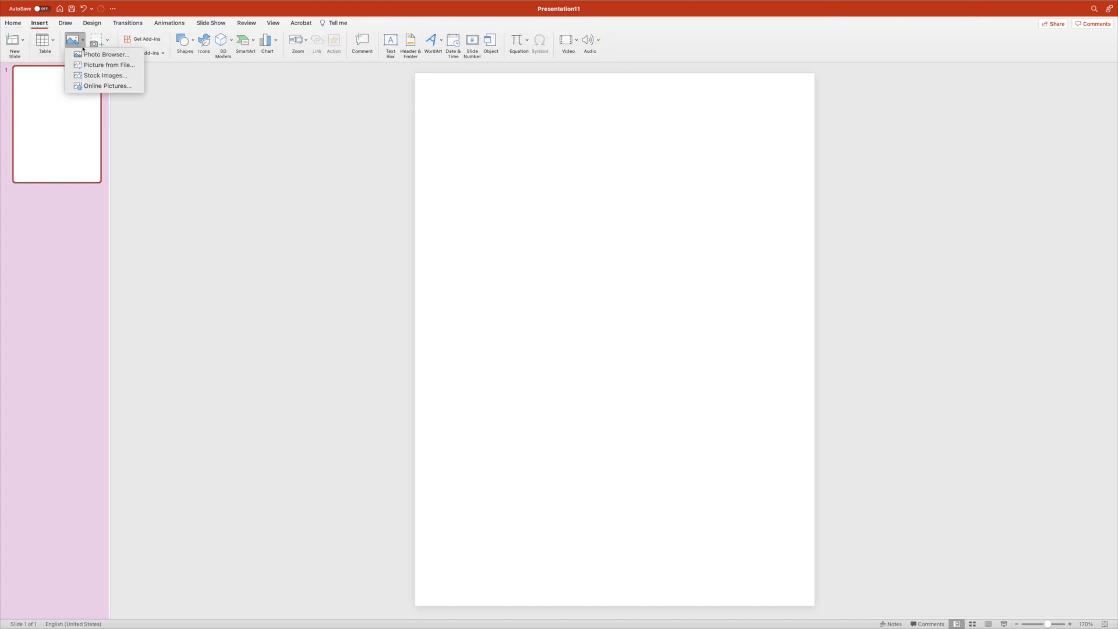
click(104, 65)
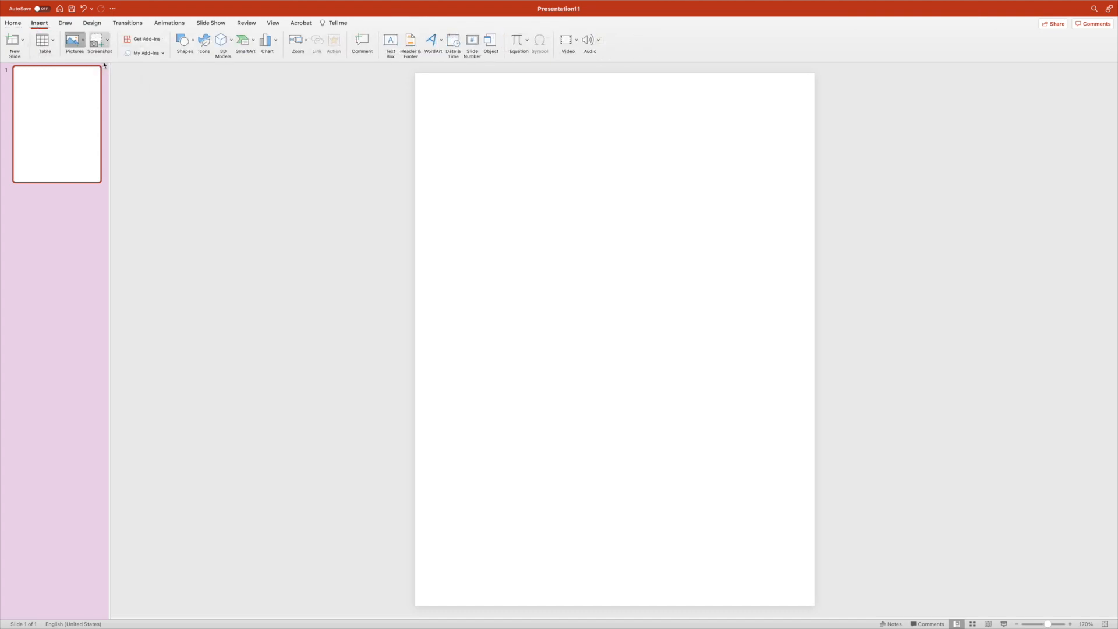
click(376, 115)
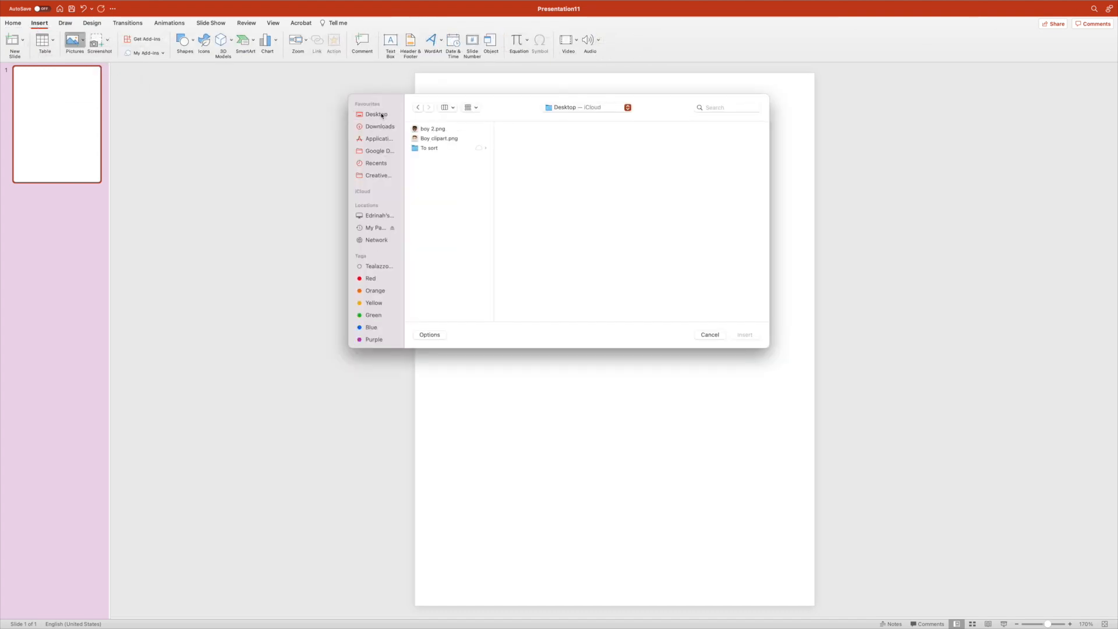
click(455, 140)
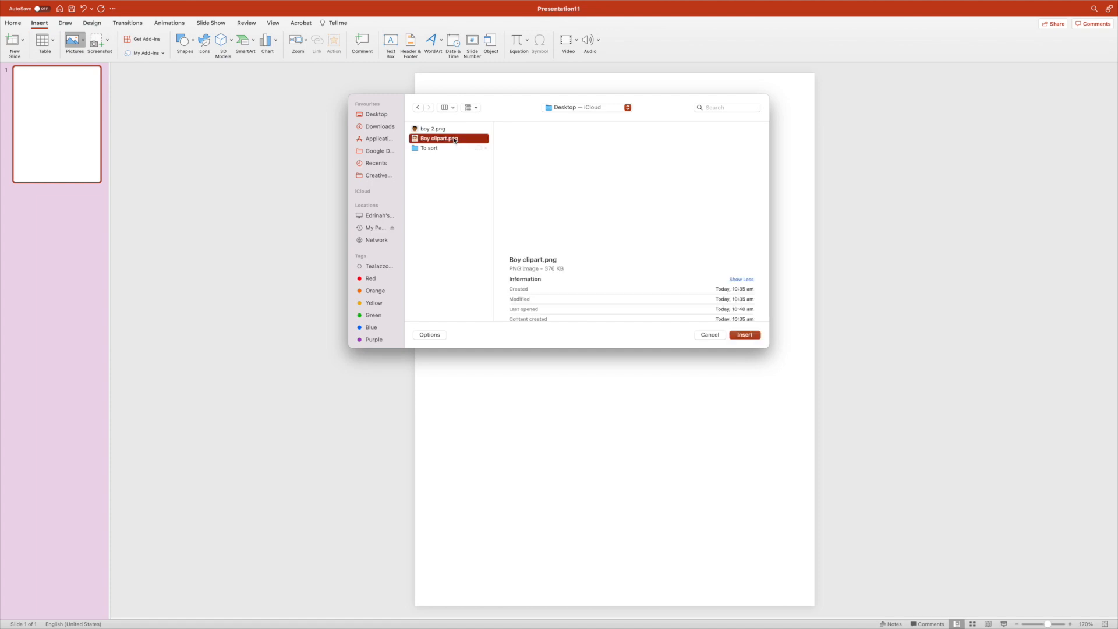
click(446, 128)
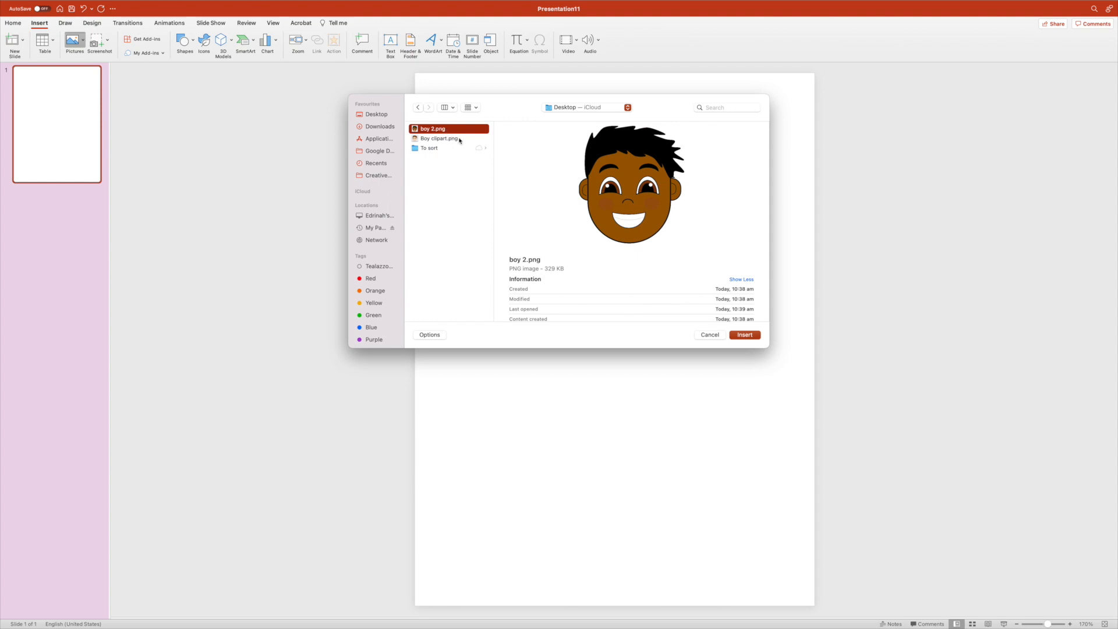
click(460, 141)
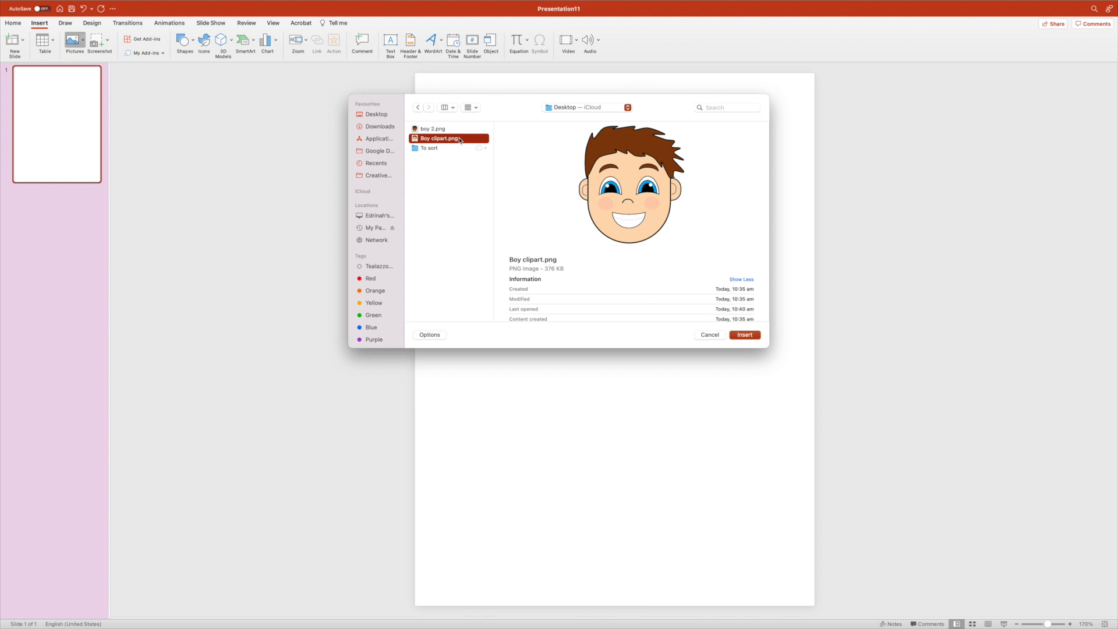
click(436, 129)
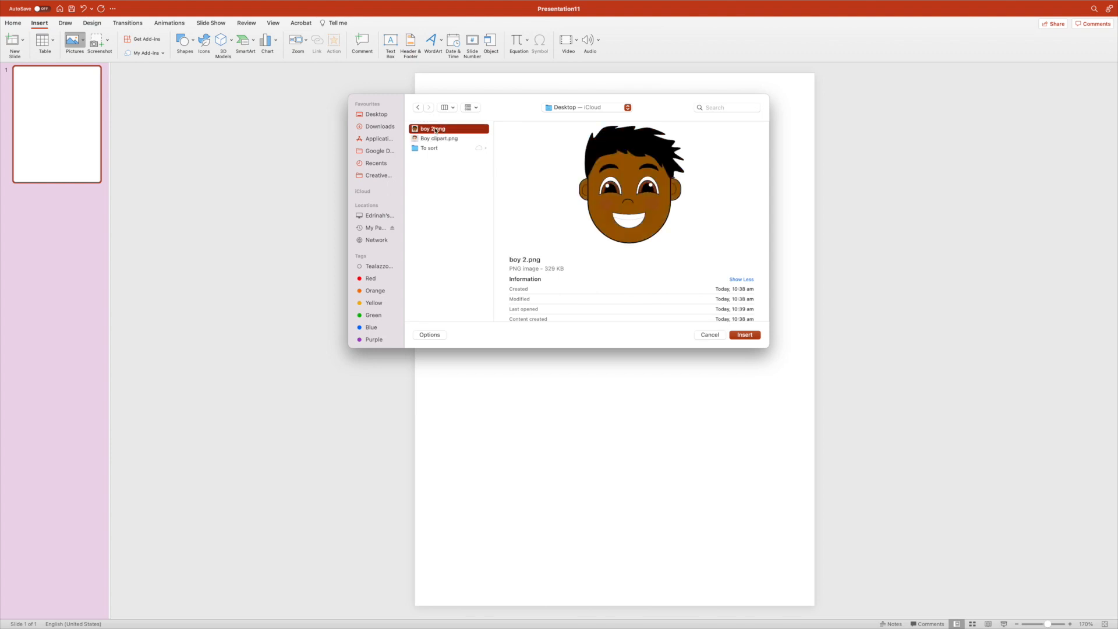
click(442, 140)
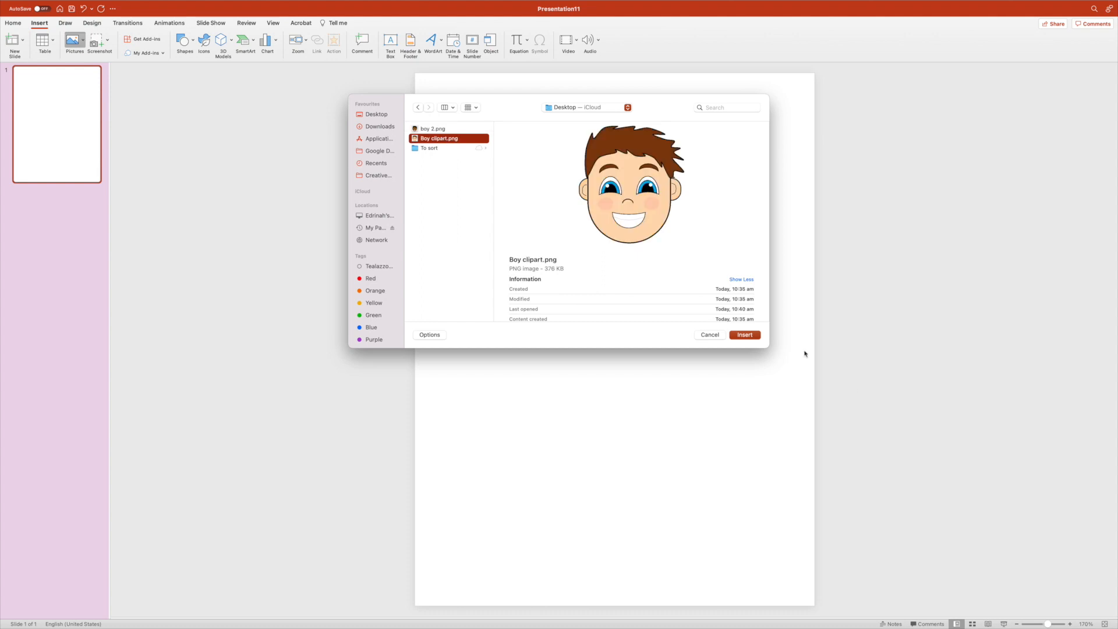
click(745, 335)
Shrink the brown-haired boy picture to about 6.7 cm high and 6 cm wide and place it near the slide's upper-left corner.
drag(640, 304, 492, 296)
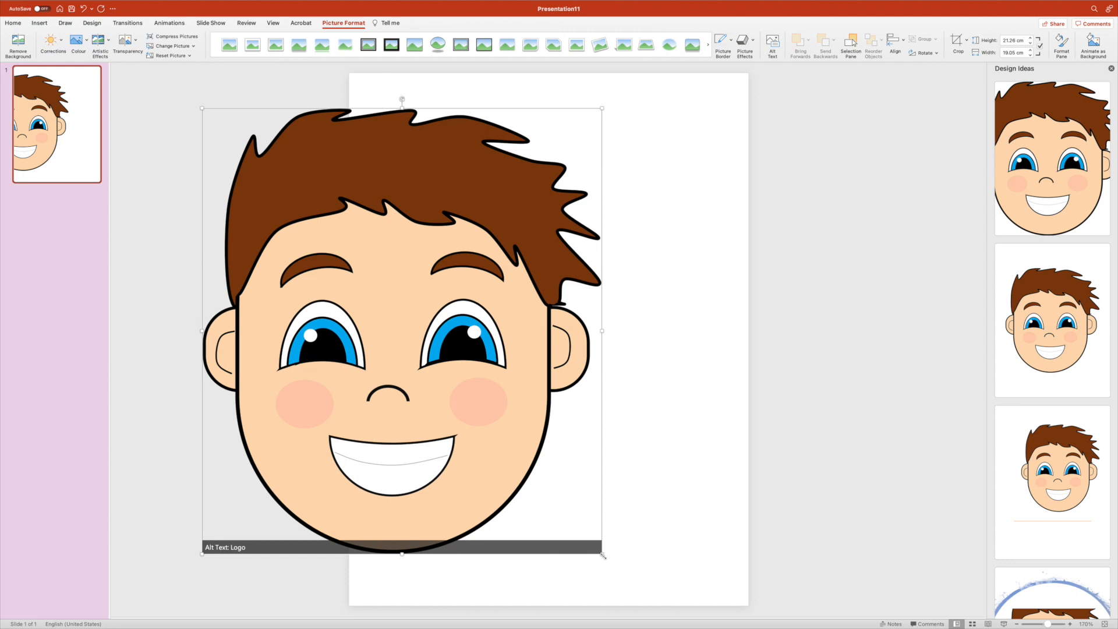
drag(603, 555, 310, 250)
drag(295, 204, 469, 205)
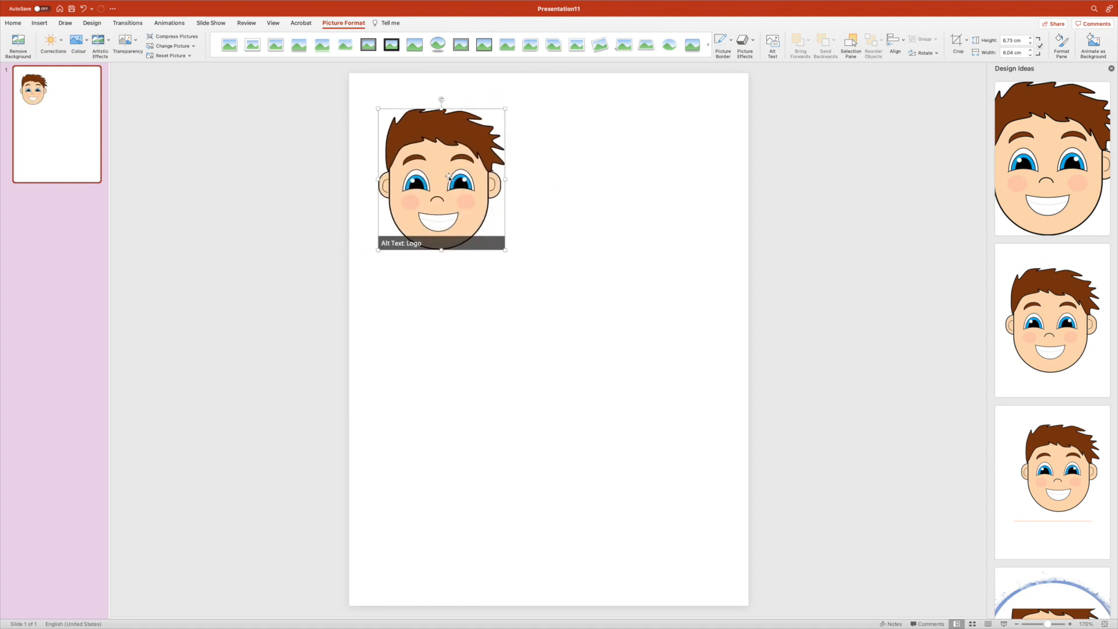
click(599, 190)
Insert the picture boy 2.png from the Desktop into the slide.
click(42, 23)
click(81, 43)
click(100, 65)
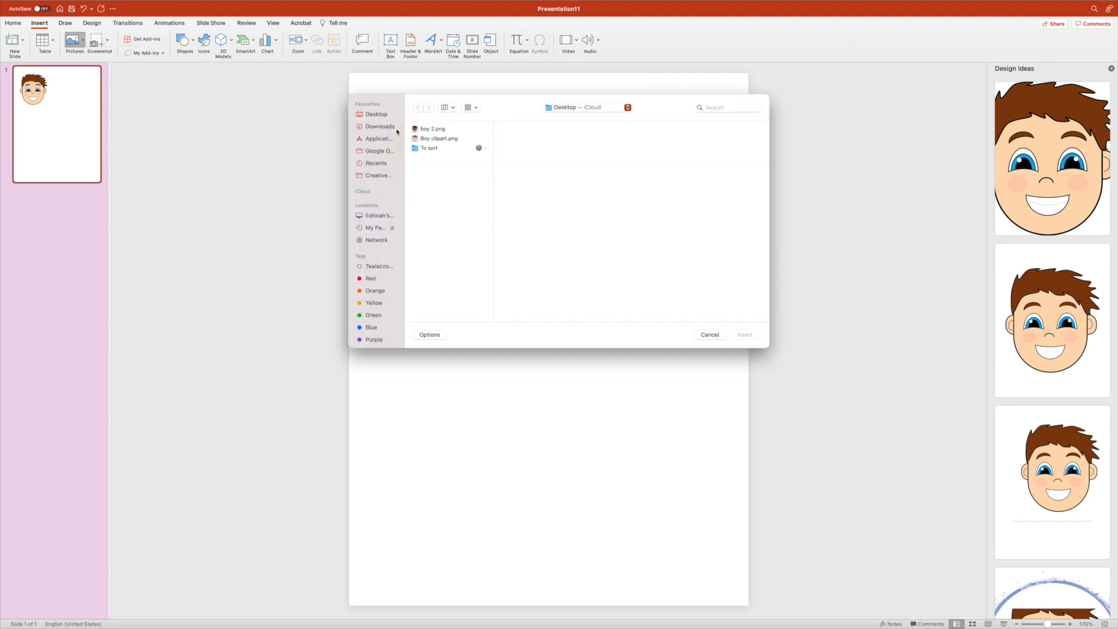
click(434, 129)
click(745, 335)
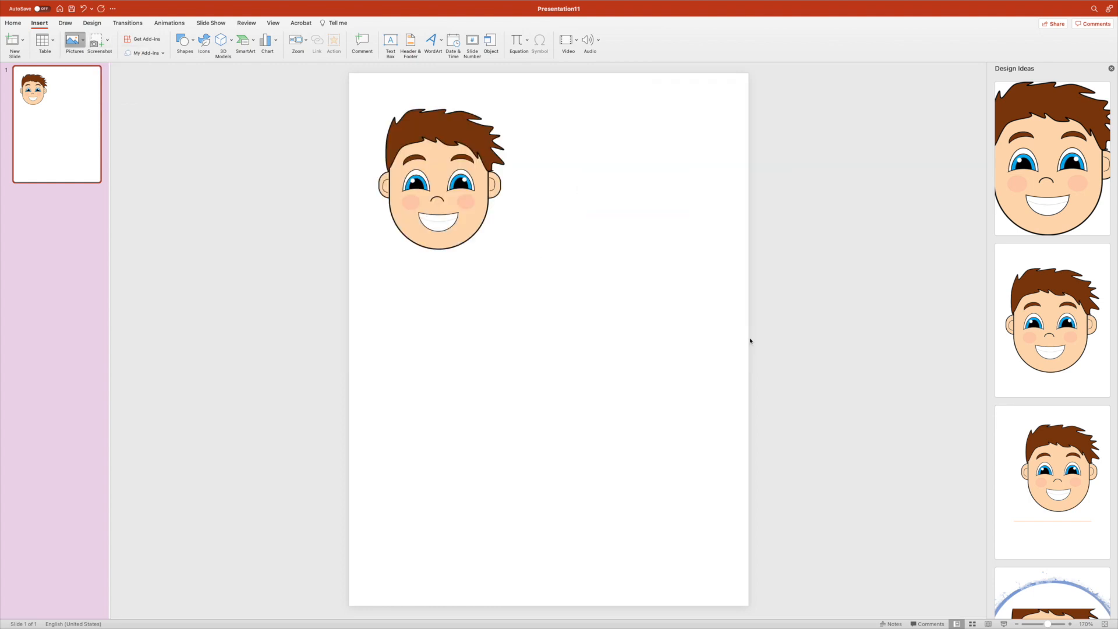
Resize the black-haired boy picture to about 7 cm high and 6.3 cm wide and place it beside the first face.
drag(750, 562, 474, 250)
drag(422, 223, 591, 210)
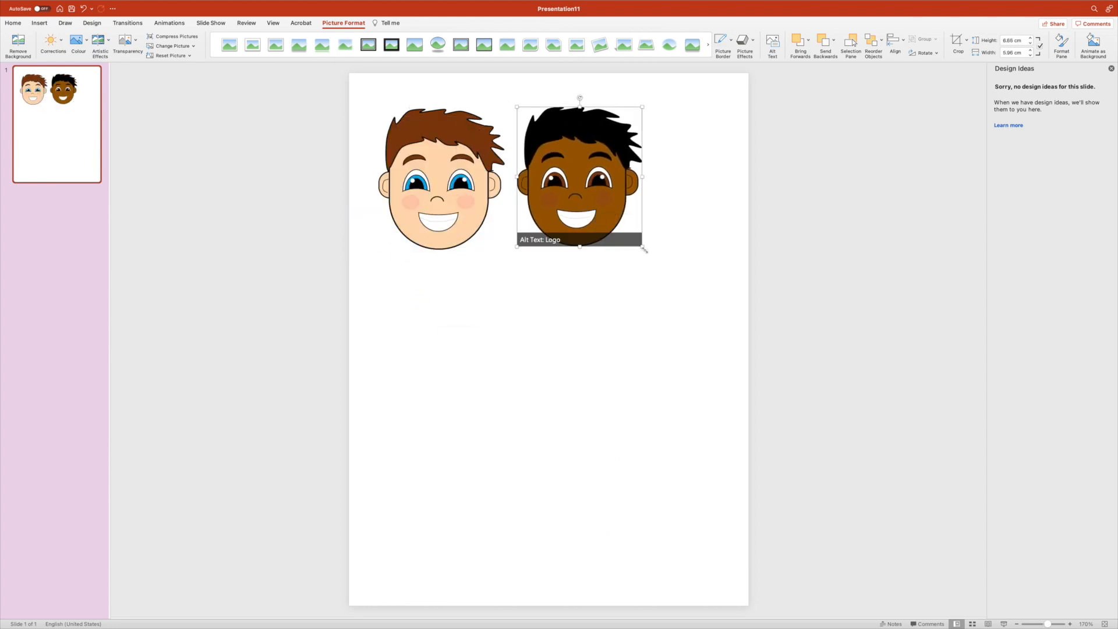
drag(643, 247, 649, 254)
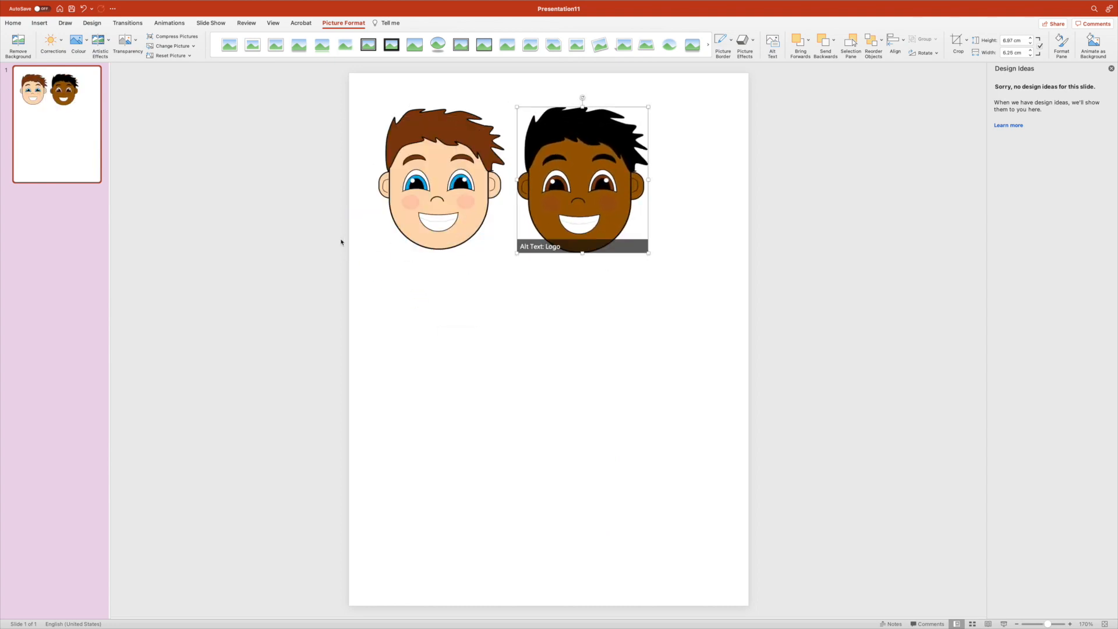
Move both boy pictures off the slide to its left, the black-haired boy above the brown-haired one.
drag(577, 212, 259, 198)
drag(450, 202, 259, 359)
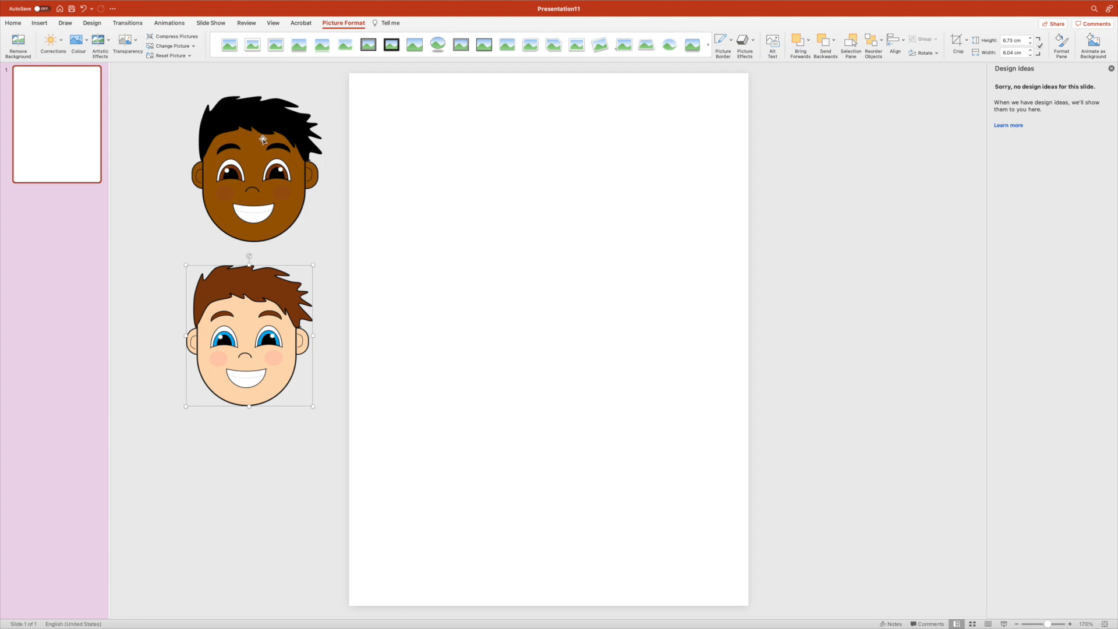
click(777, 217)
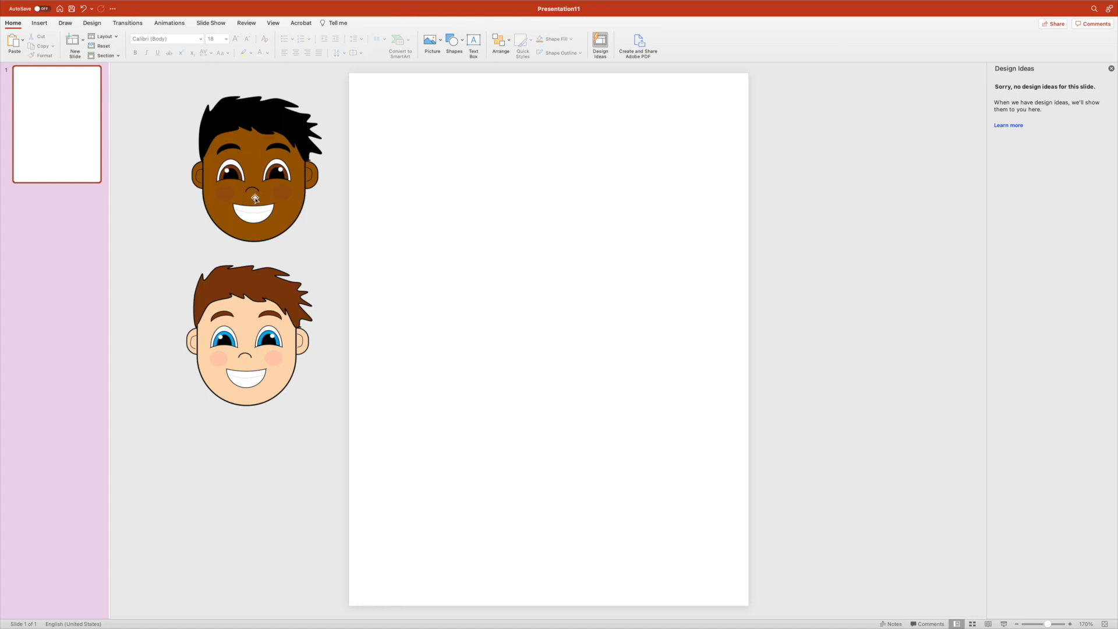
Draw a rounded rectangle about 19.5 cm high and 15.9 cm wide and position it on the slide for the head.
click(40, 23)
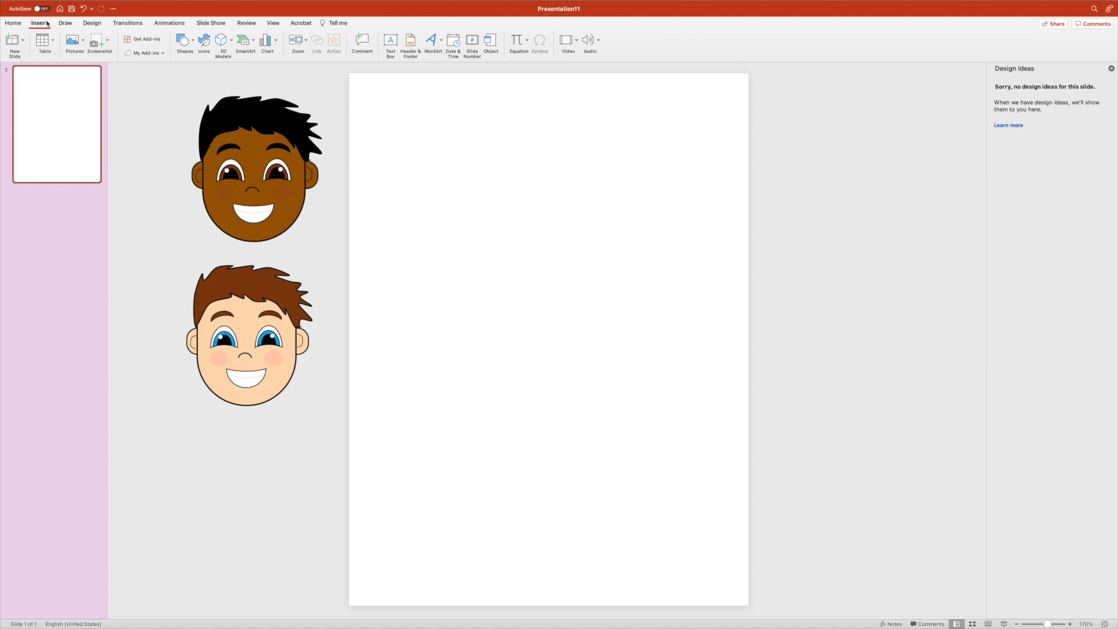
click(193, 44)
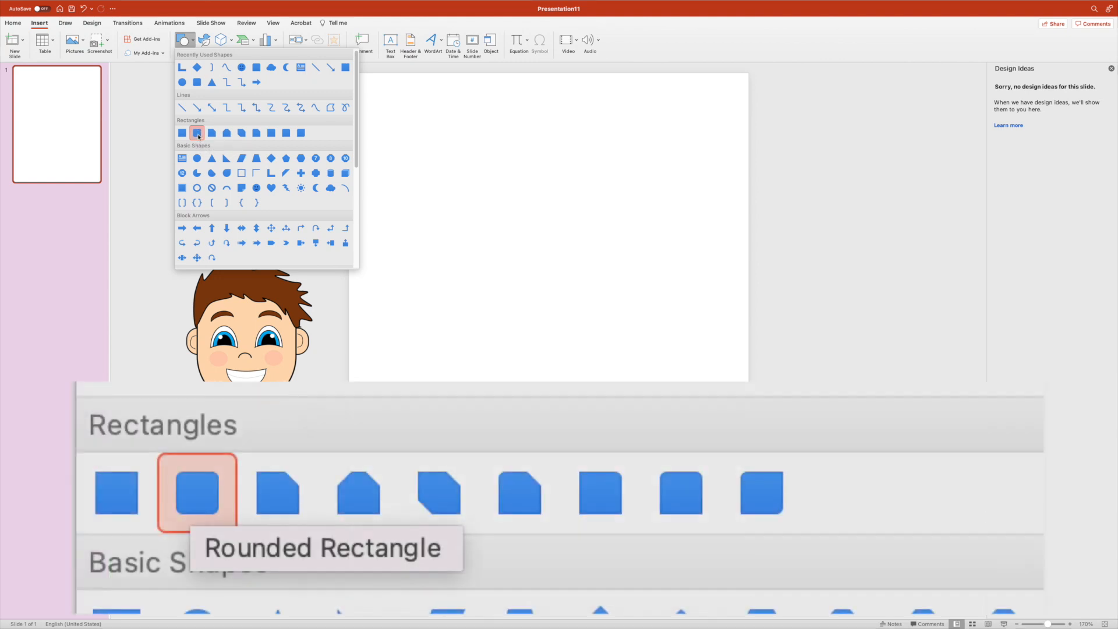
click(198, 135)
drag(409, 130, 741, 449)
drag(740, 534, 740, 534)
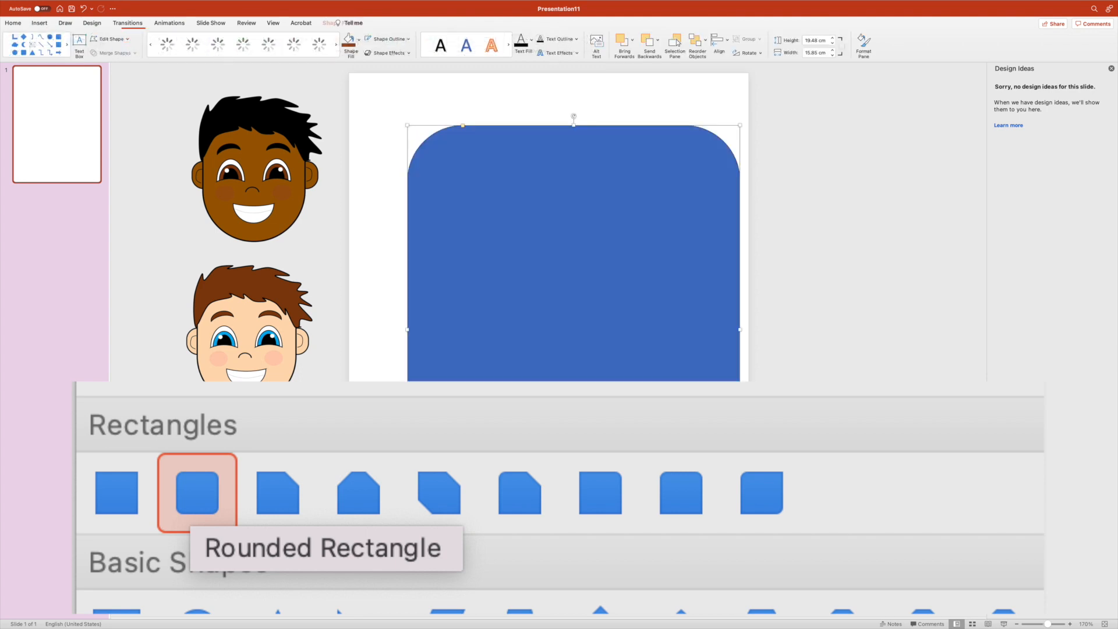
drag(658, 376, 644, 367)
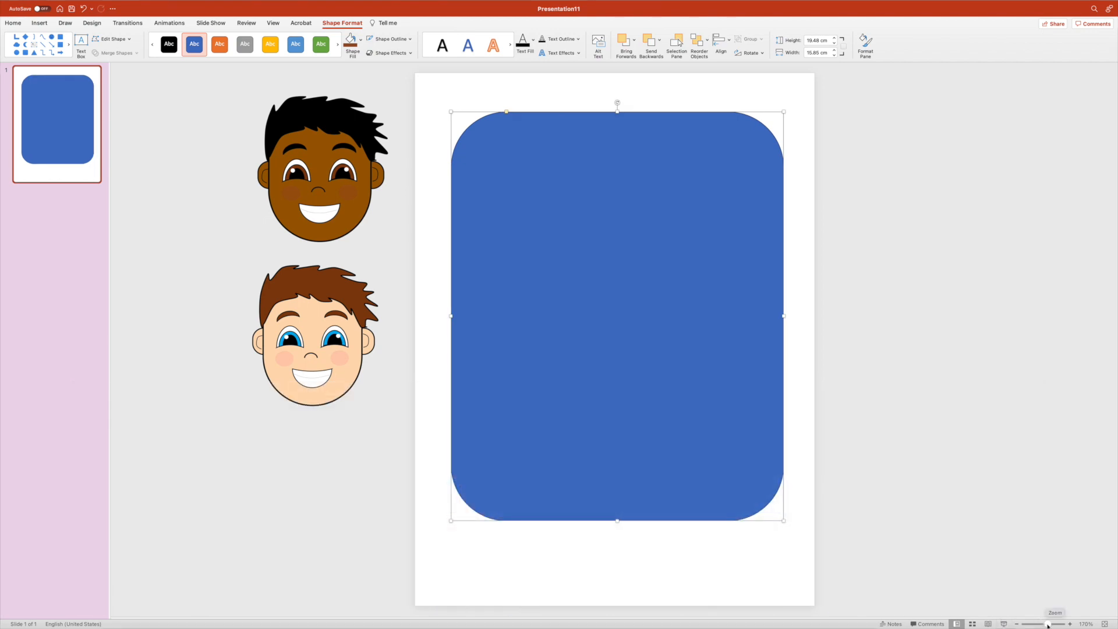
Move both reference boy pictures farther away from the slide's left edge.
drag(1048, 625, 1043, 626)
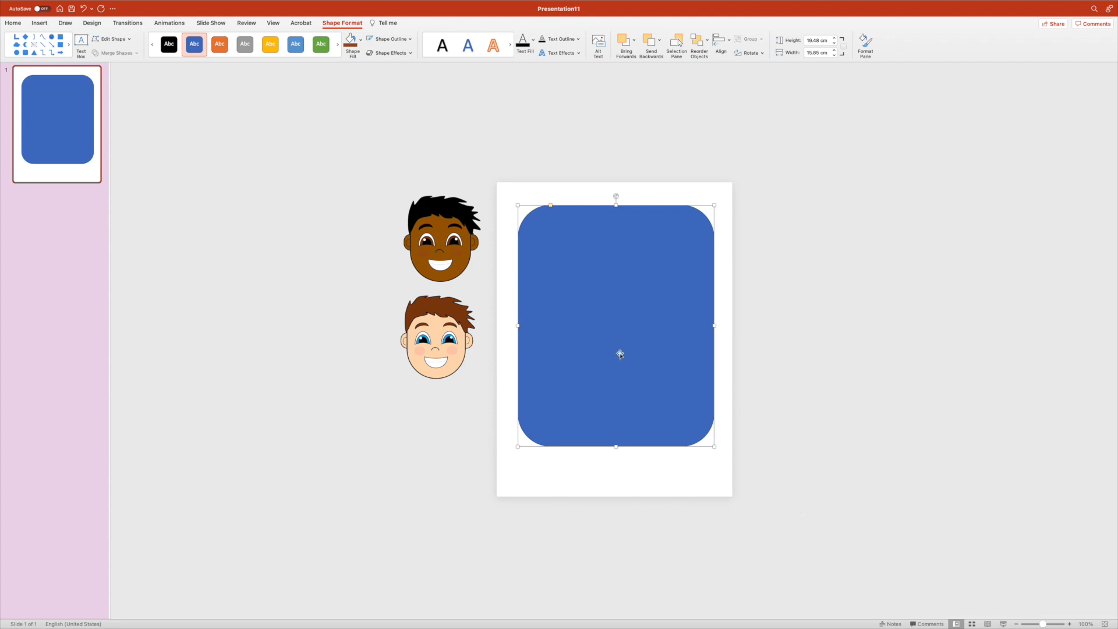
drag(430, 243, 382, 218)
drag(449, 349, 401, 337)
Move the rounded rectangle slightly up and increase its corner rounding to the maximum to form a head shape.
drag(644, 365, 646, 352)
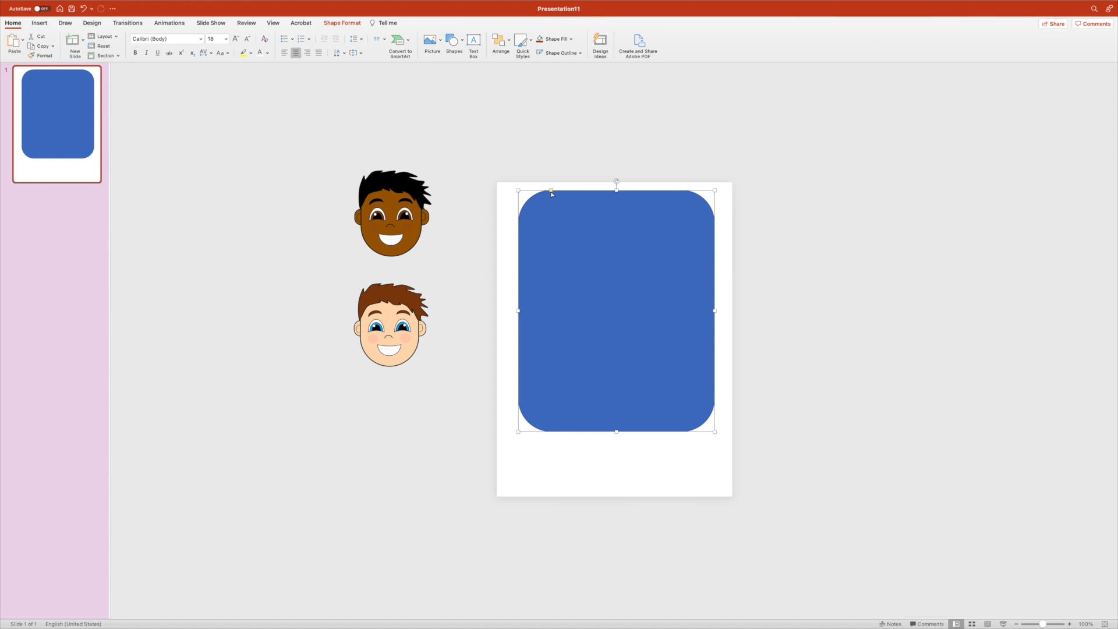
drag(551, 192, 675, 197)
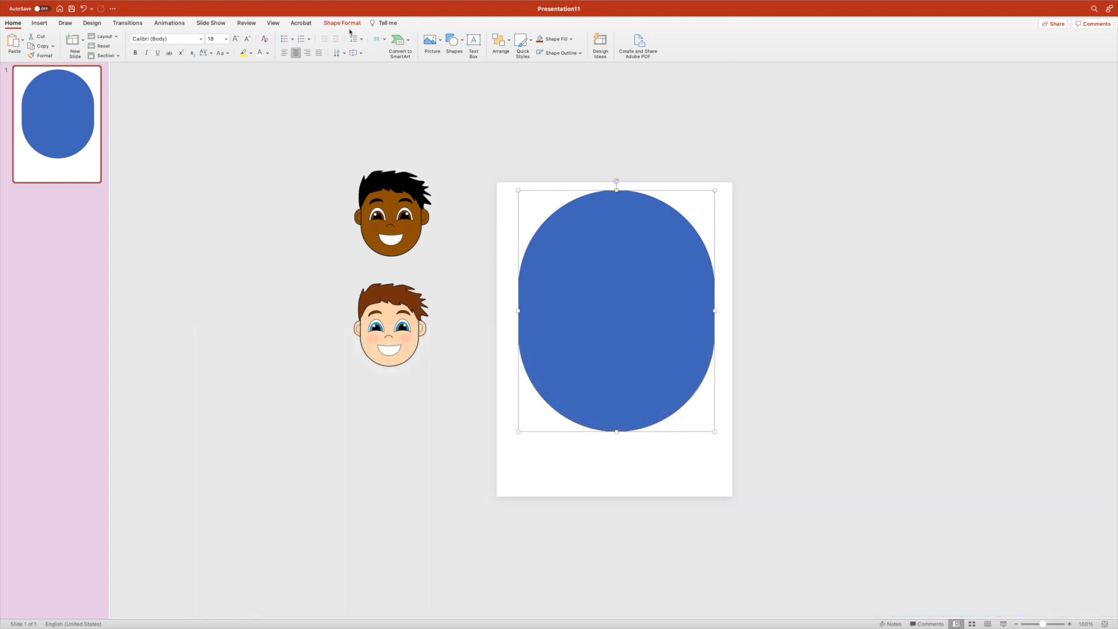
click(351, 24)
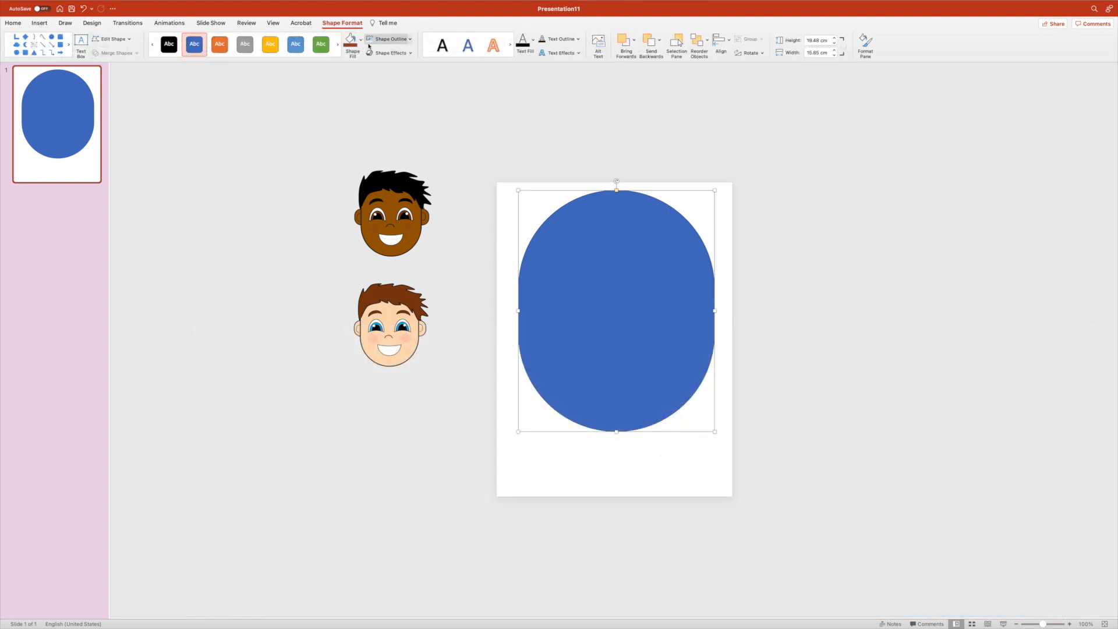
click(361, 39)
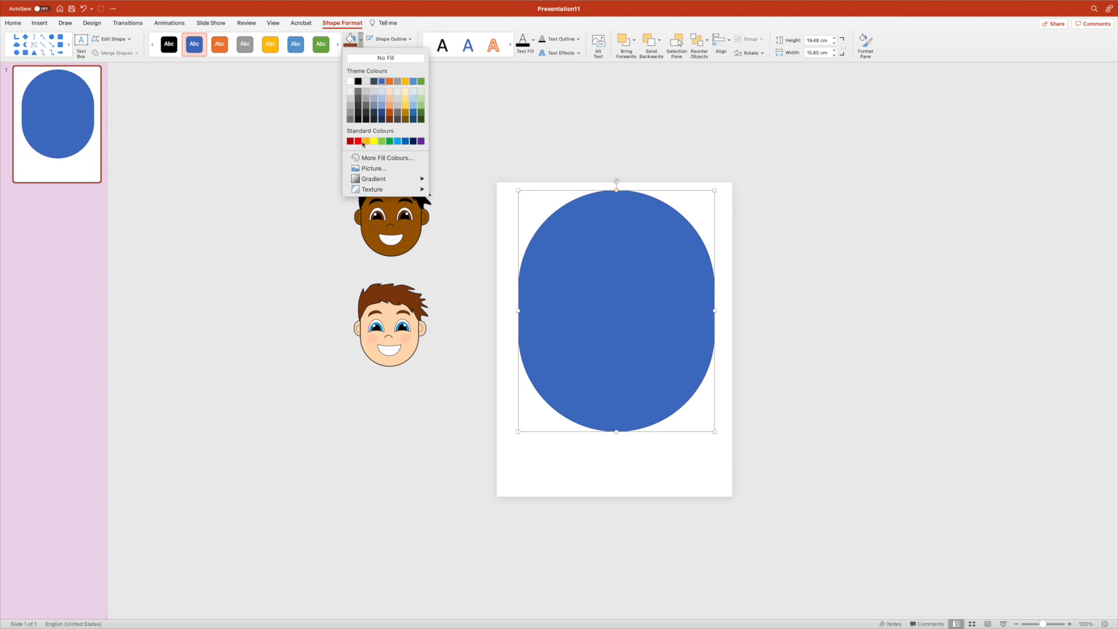
click(388, 158)
mouse_move(556, 175)
mouse_down()
mouse_move(556, 160)
mouse_move(570, 166)
mouse_move(516, 202)
mouse_up()
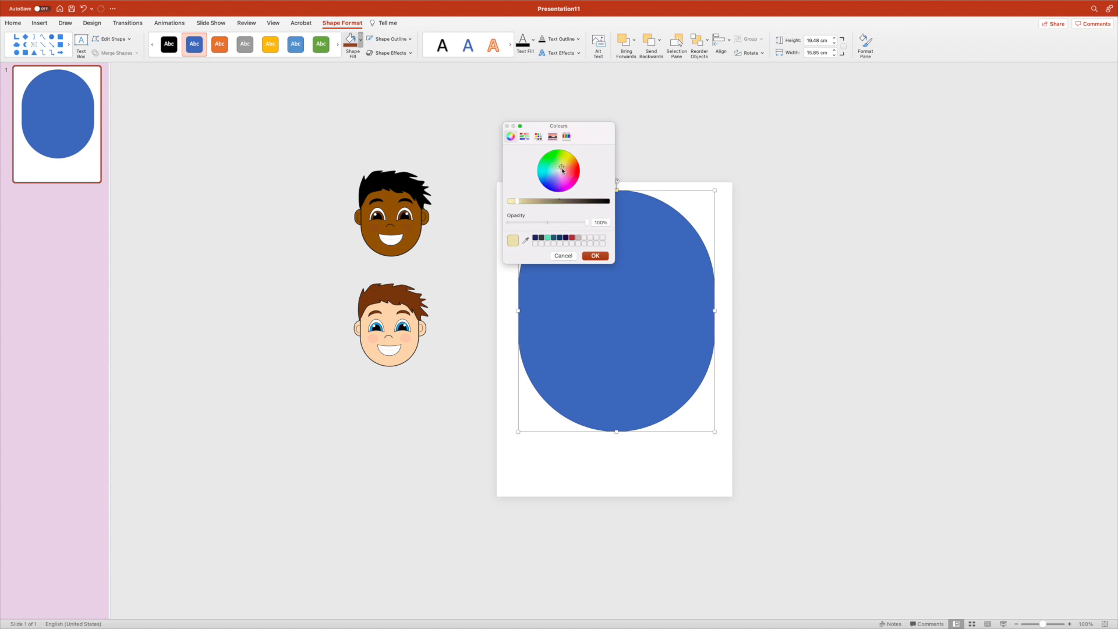
click(525, 136)
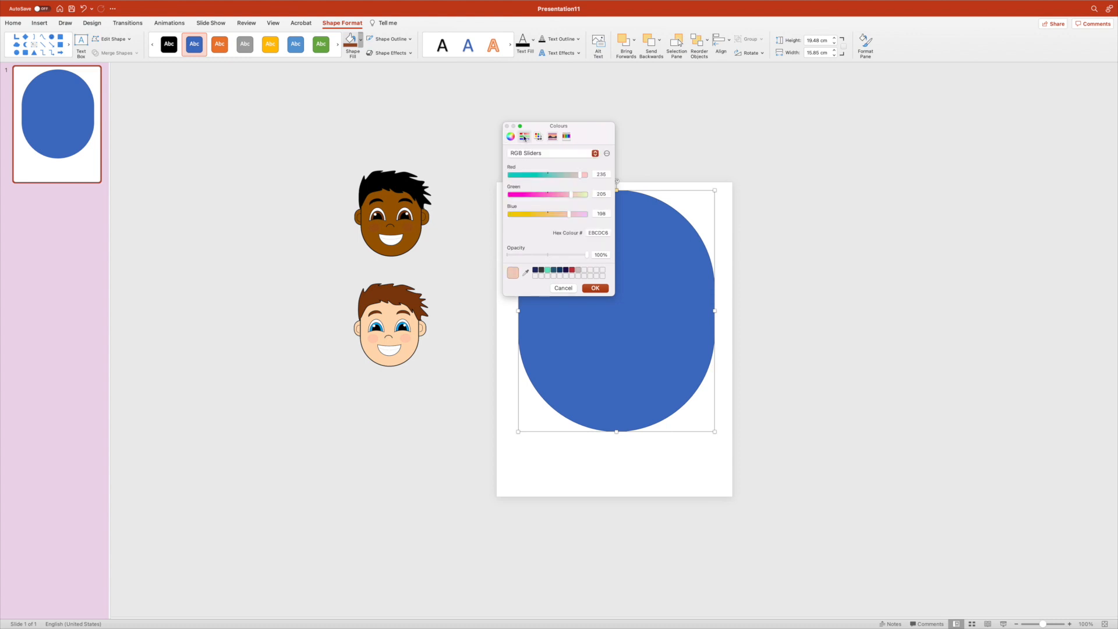
click(552, 138)
click(567, 138)
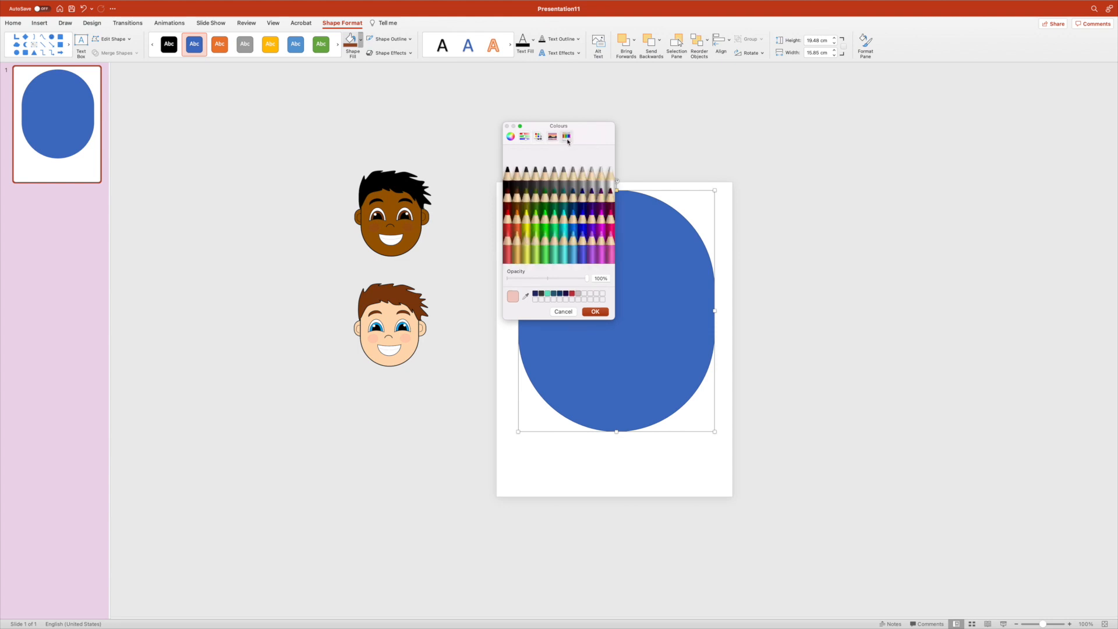
click(511, 139)
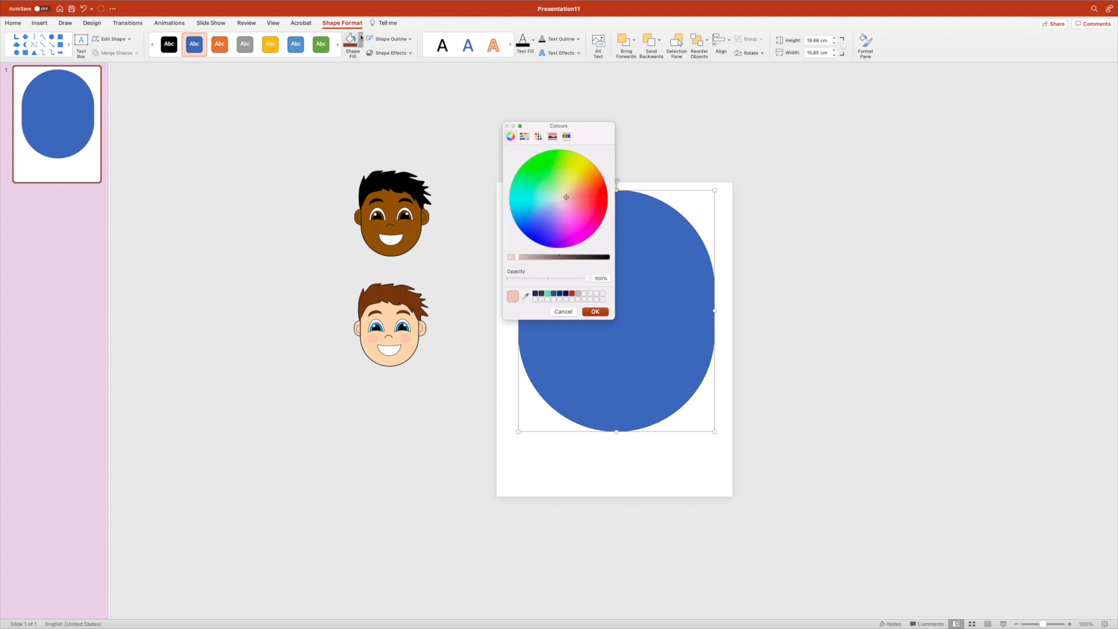
click(564, 312)
Fill the head shape with the lightest orange theme colour and adjust it to a slightly yellower custom peach skin tone.
click(361, 40)
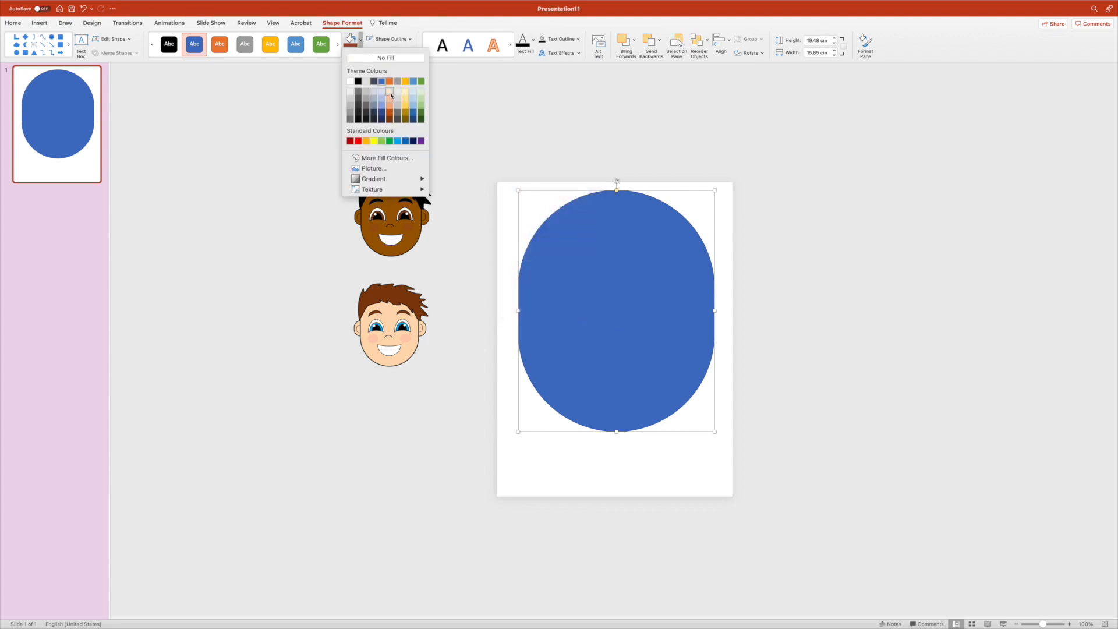
click(391, 94)
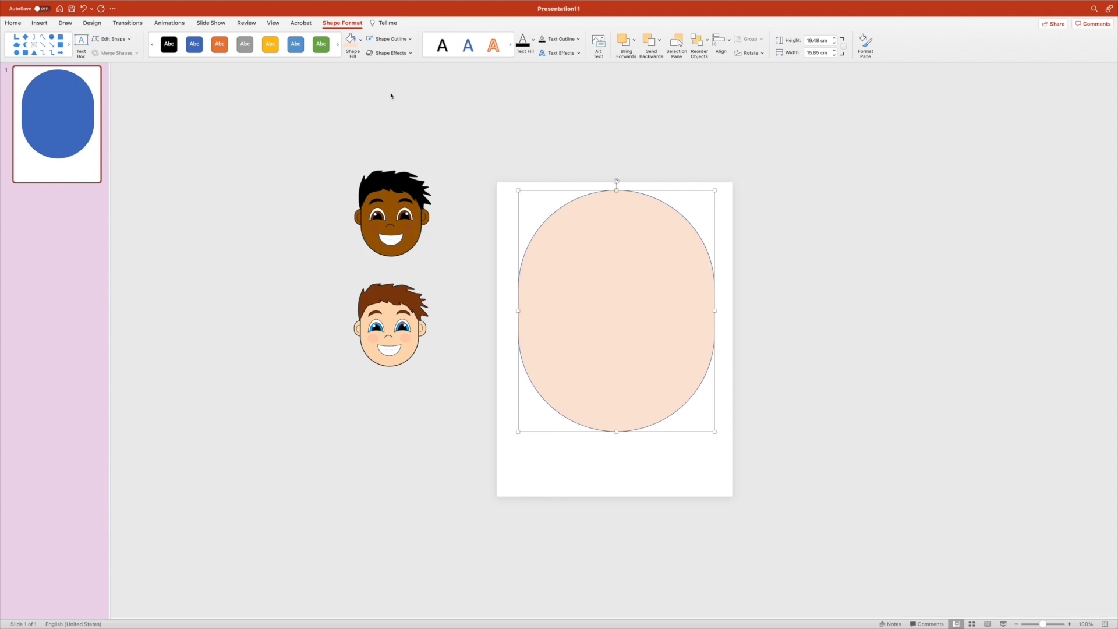
click(362, 41)
click(386, 156)
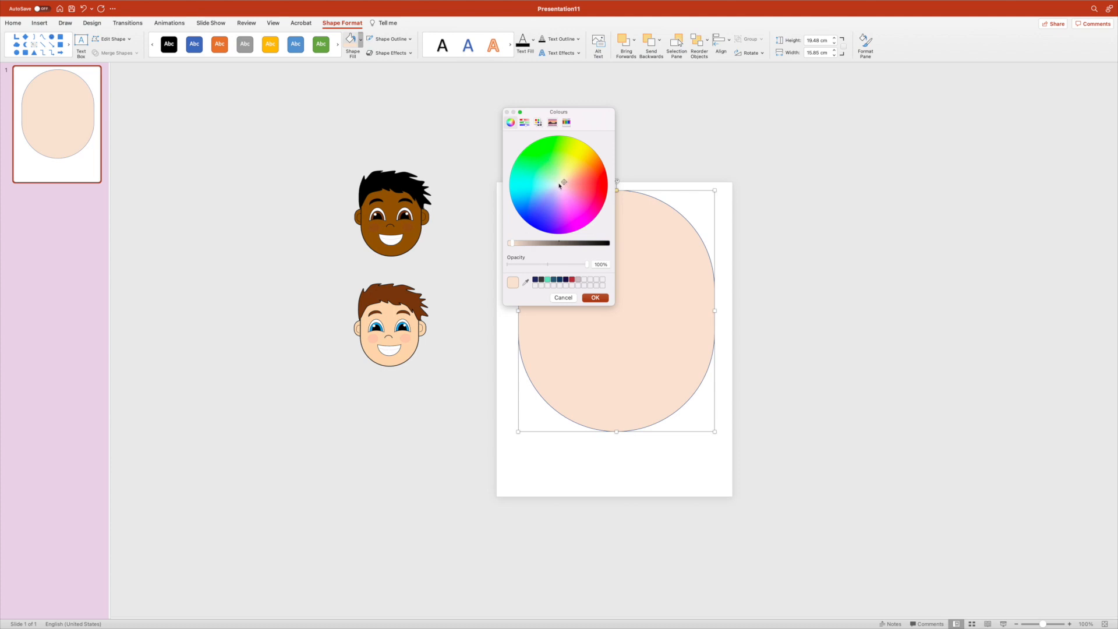
drag(565, 181, 569, 184)
click(595, 298)
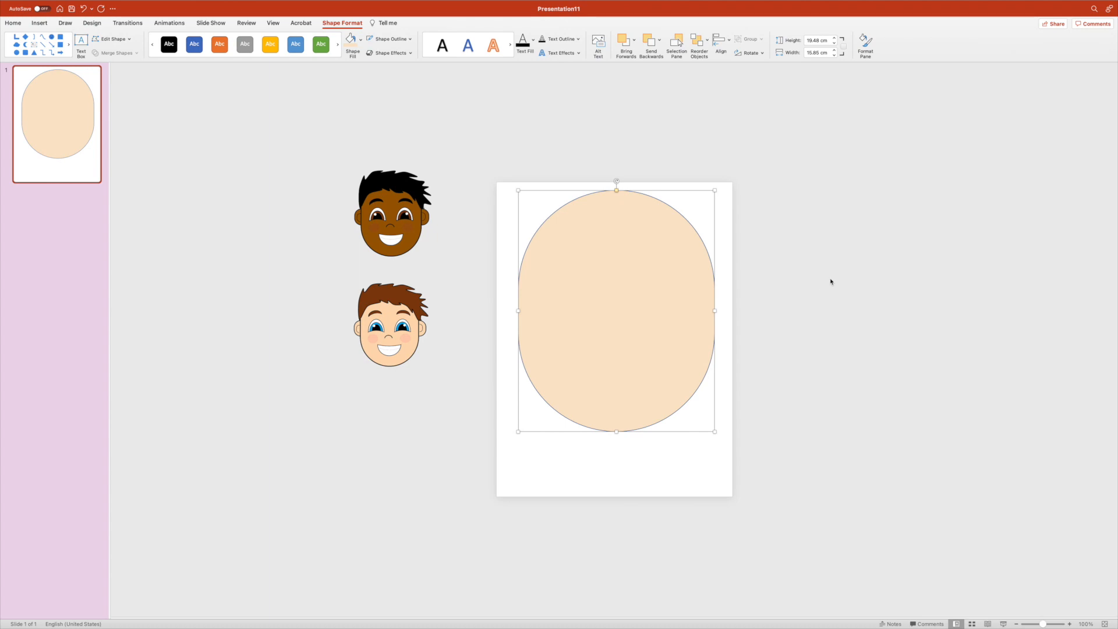
Give the head shape a black outline with a weight of 6 pt.
click(629, 150)
click(627, 229)
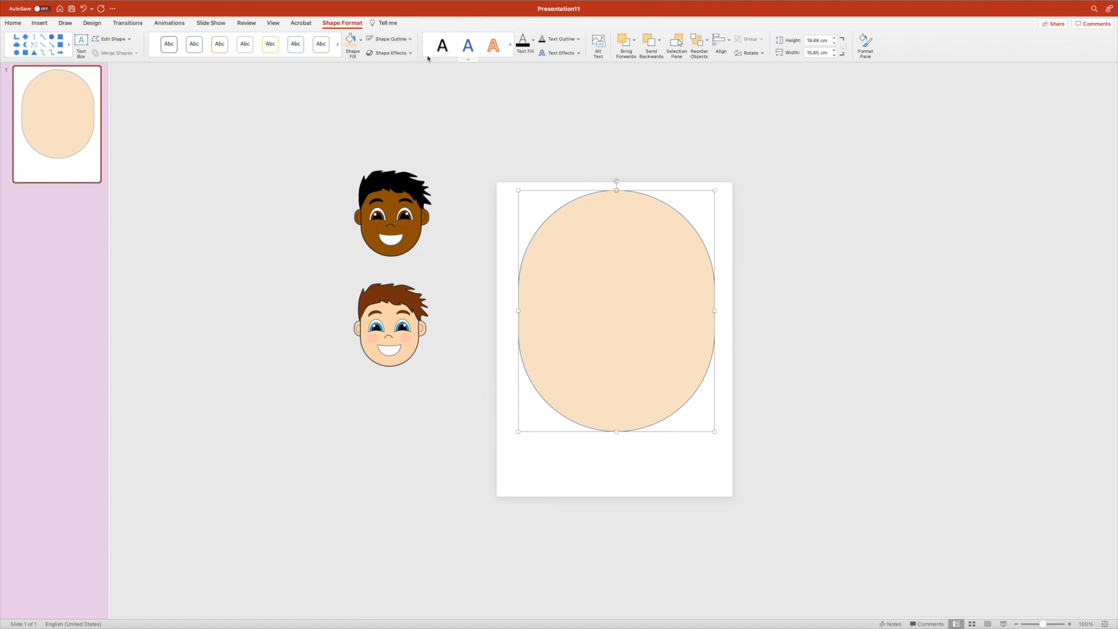
click(411, 39)
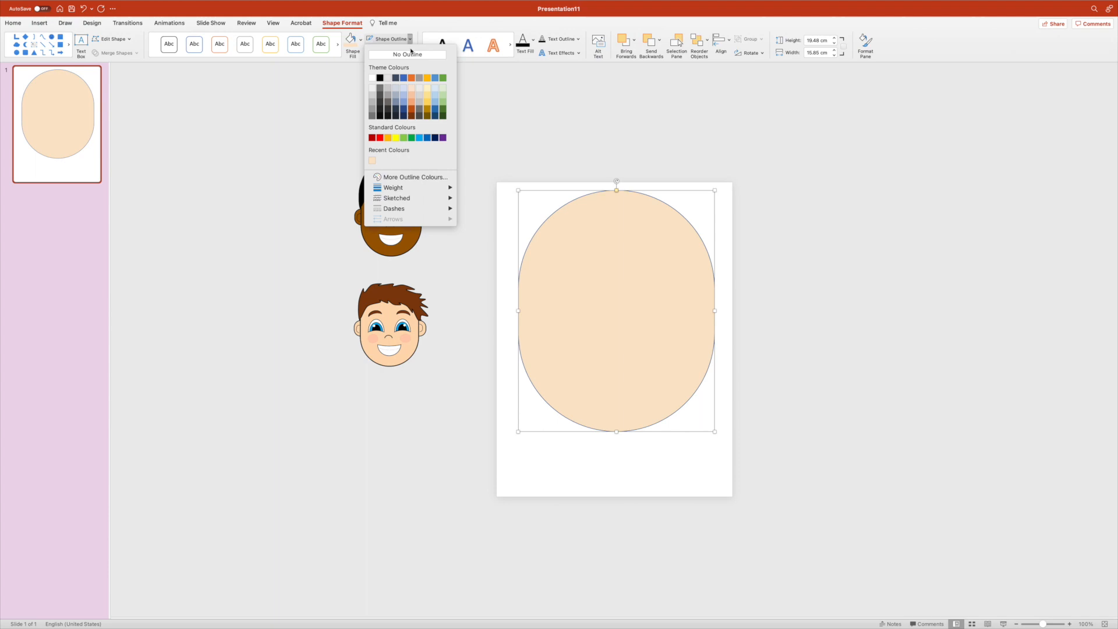
mouse_move(408, 188)
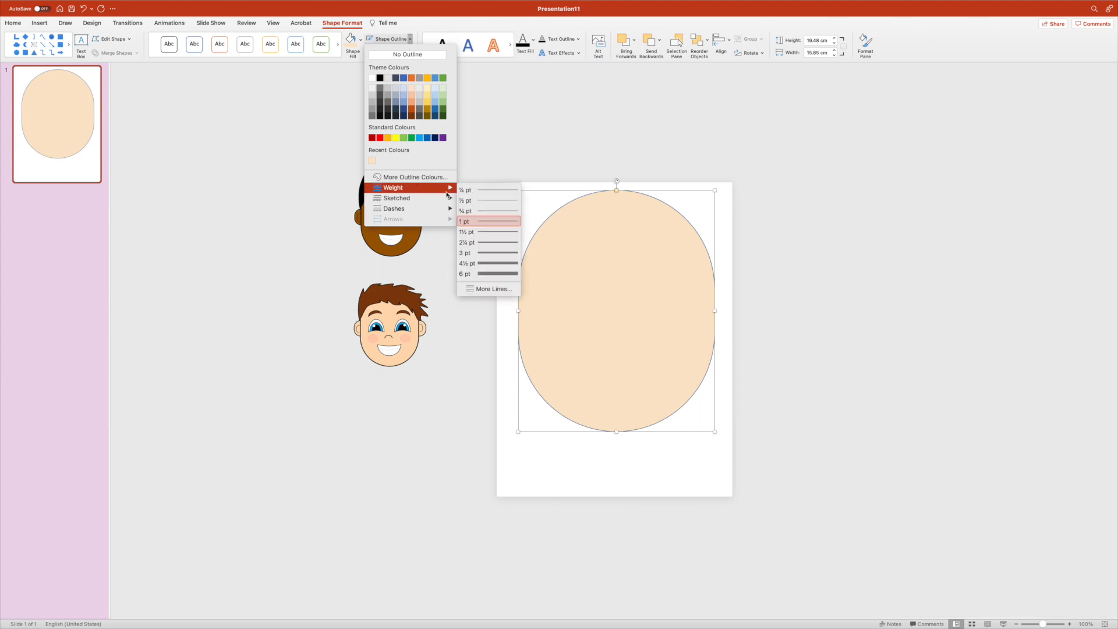
click(502, 274)
click(410, 39)
click(381, 82)
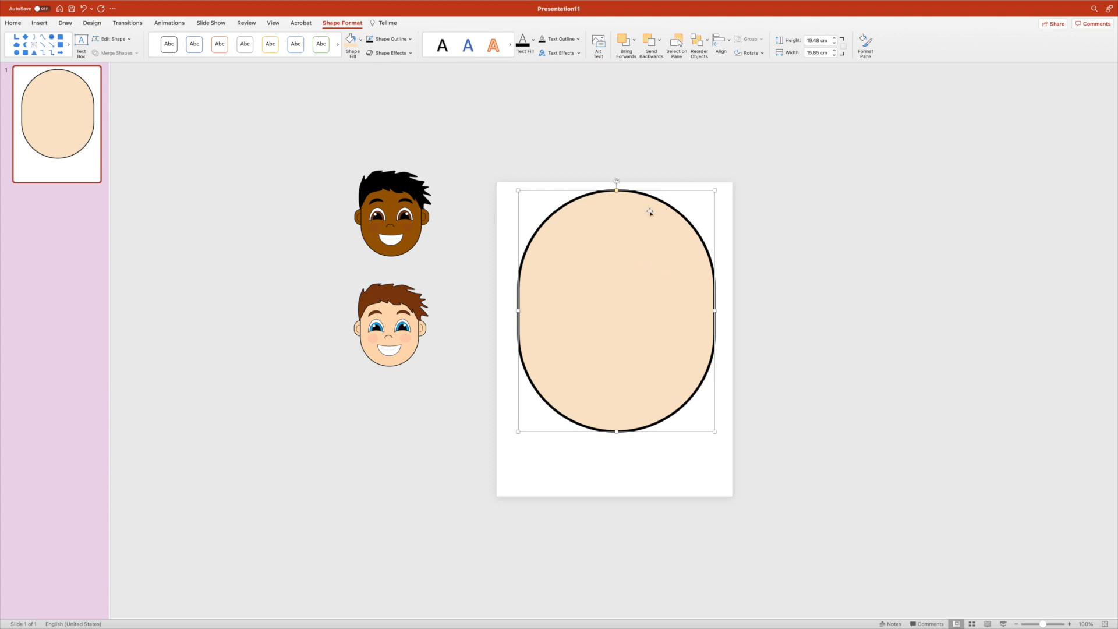
click(774, 223)
click(629, 212)
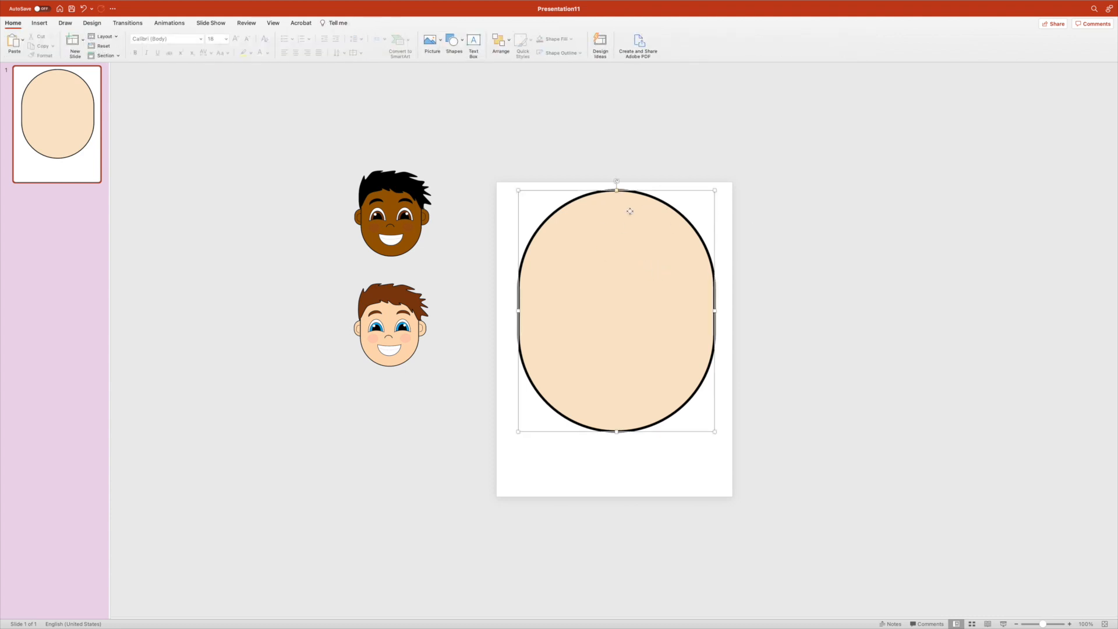
click(811, 269)
click(660, 257)
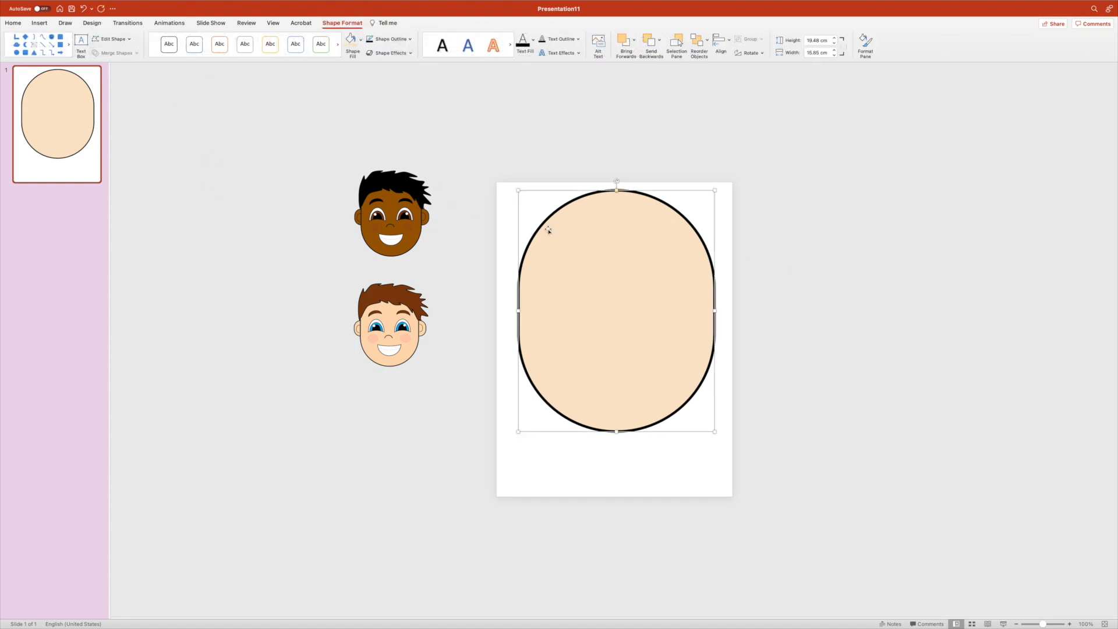
Try a 10 pt line width on the head's outline in the shape formatting options and undo it.
click(92, 22)
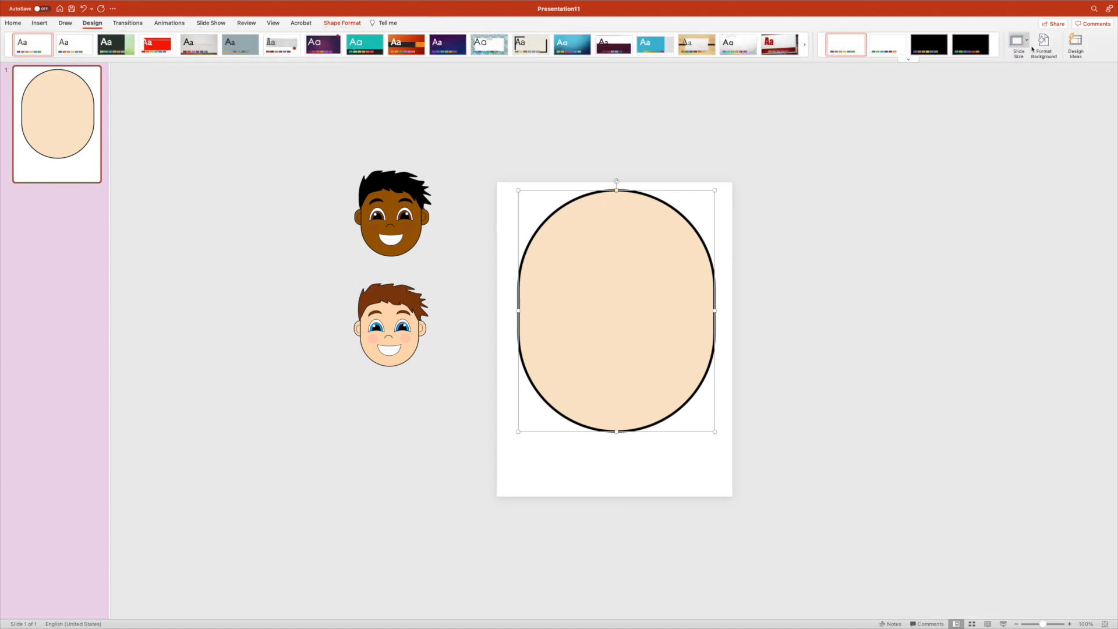
click(1044, 47)
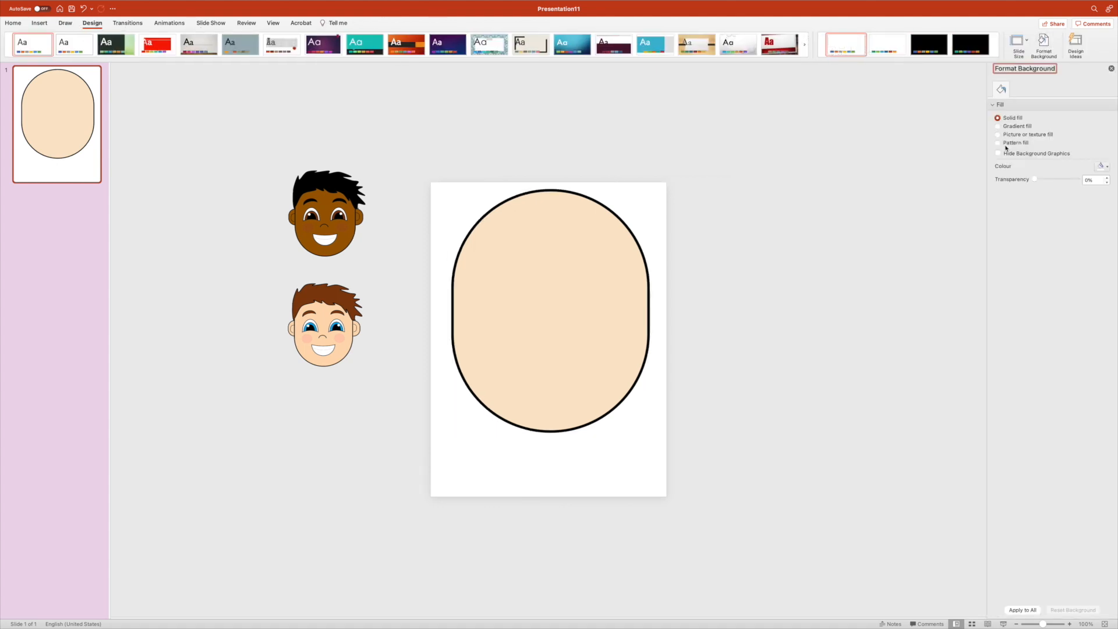
click(612, 211)
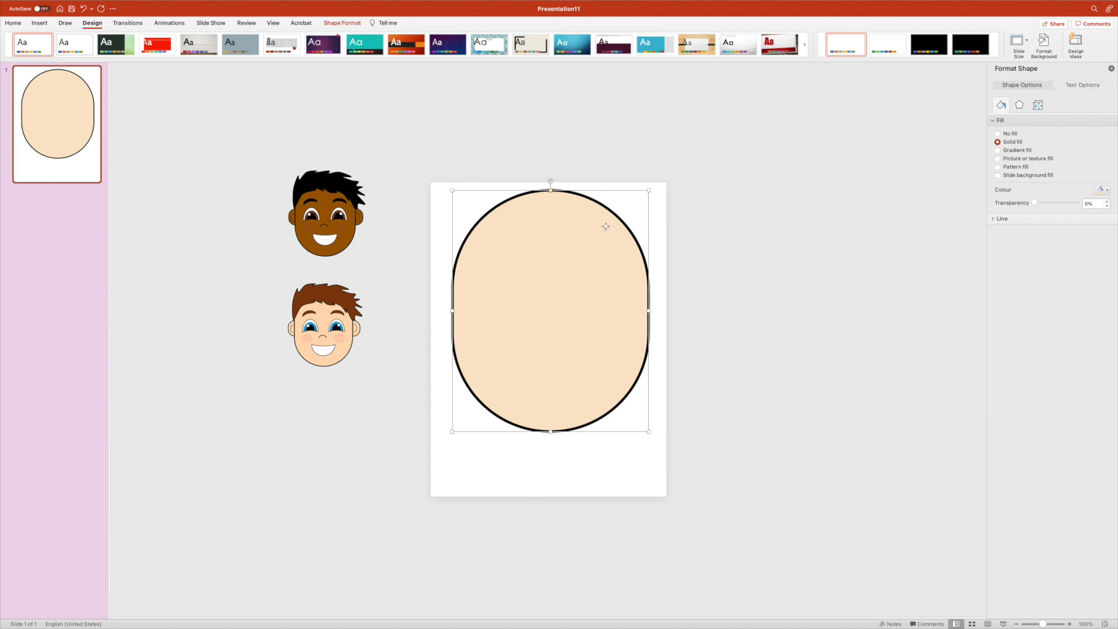
click(1011, 221)
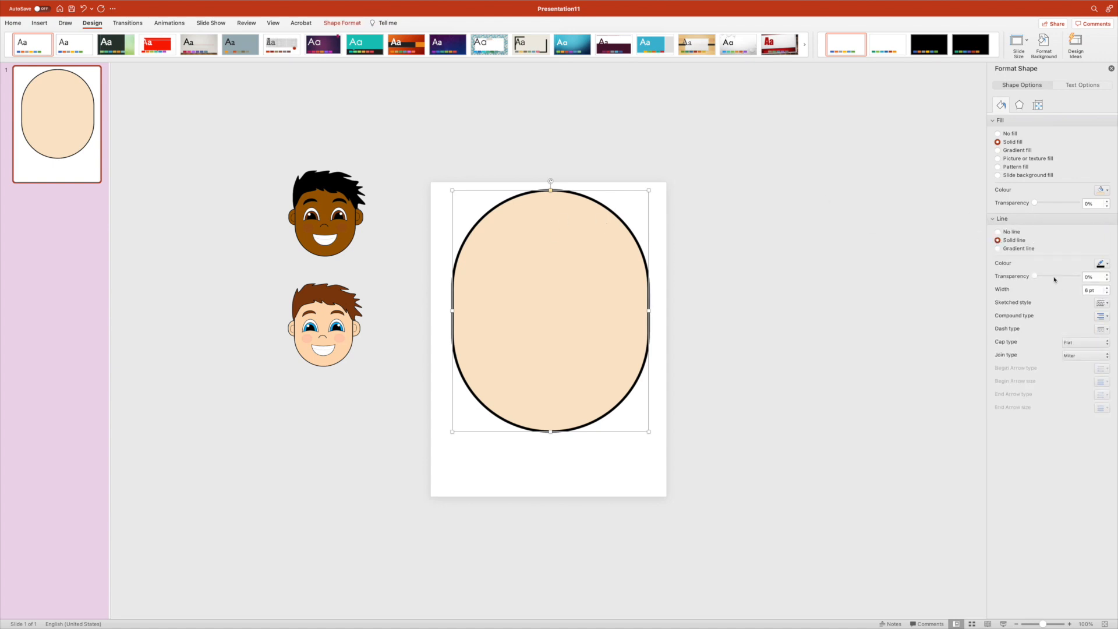
click(1087, 290)
key(BackSpace)
text(10)
key(Return)
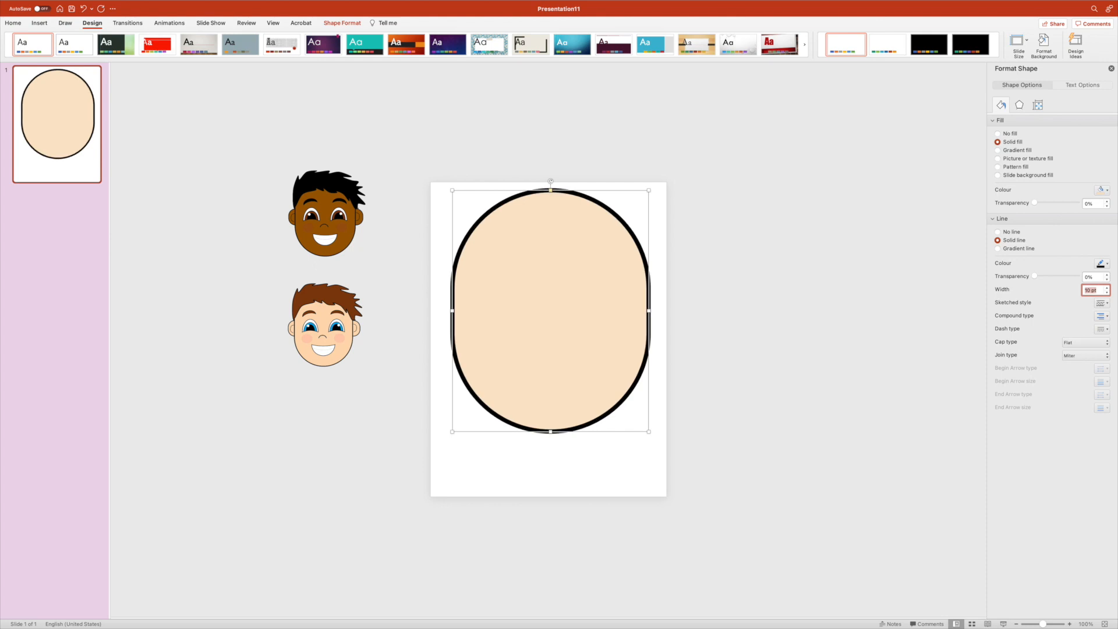
key(super+z)
click(947, 281)
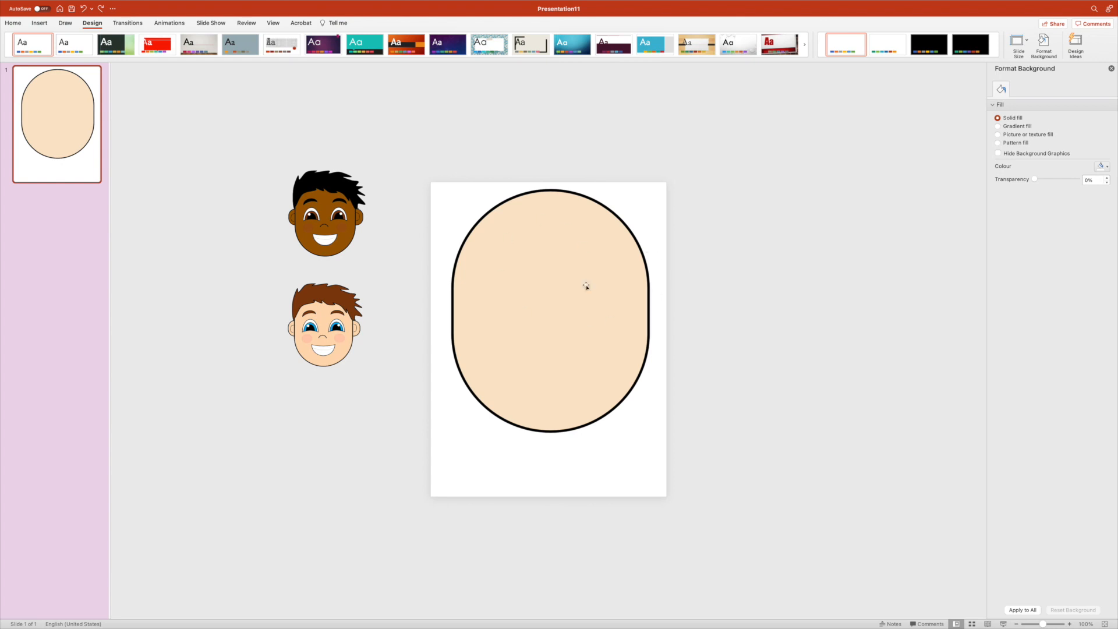
Draw a Moon shape about 8.8 cm high and 6.6 cm wide on the left half of the head.
click(39, 23)
click(193, 43)
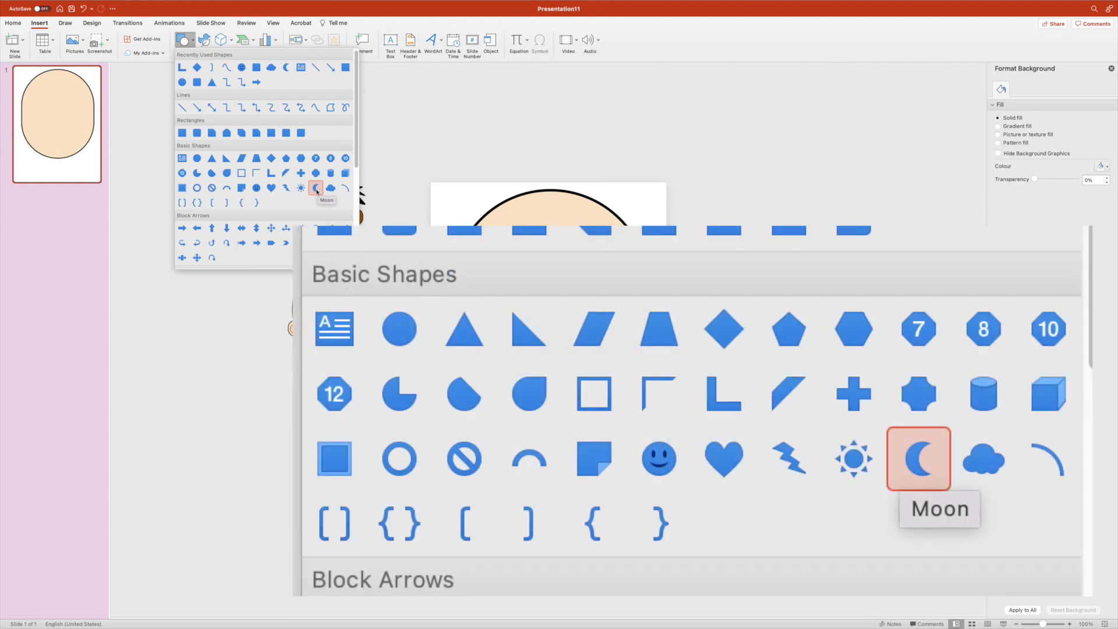
click(317, 191)
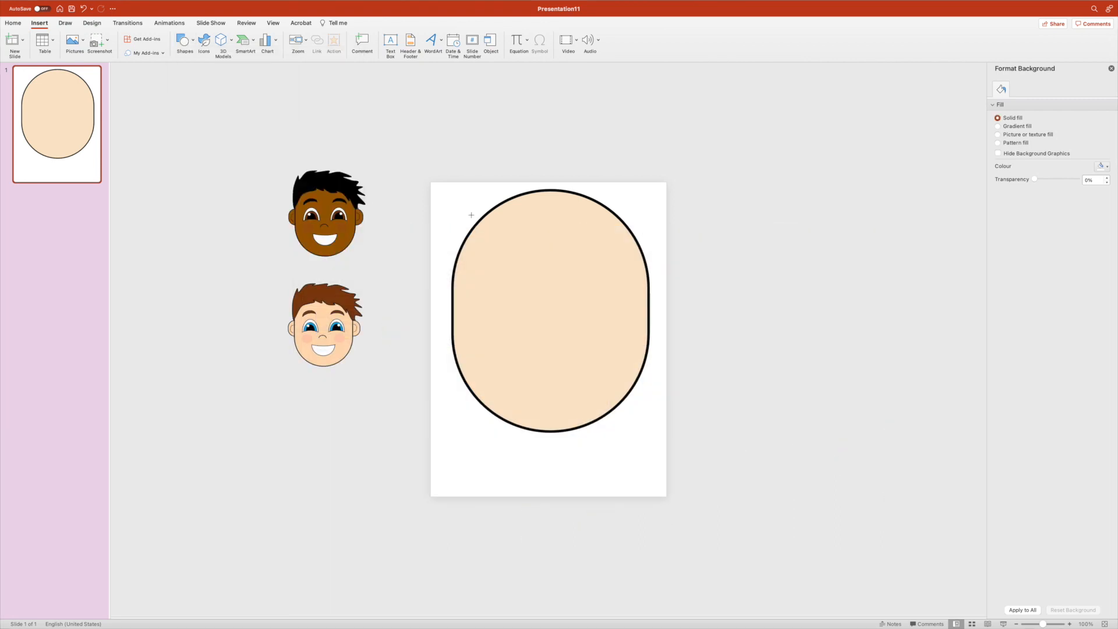
drag(477, 248, 558, 357)
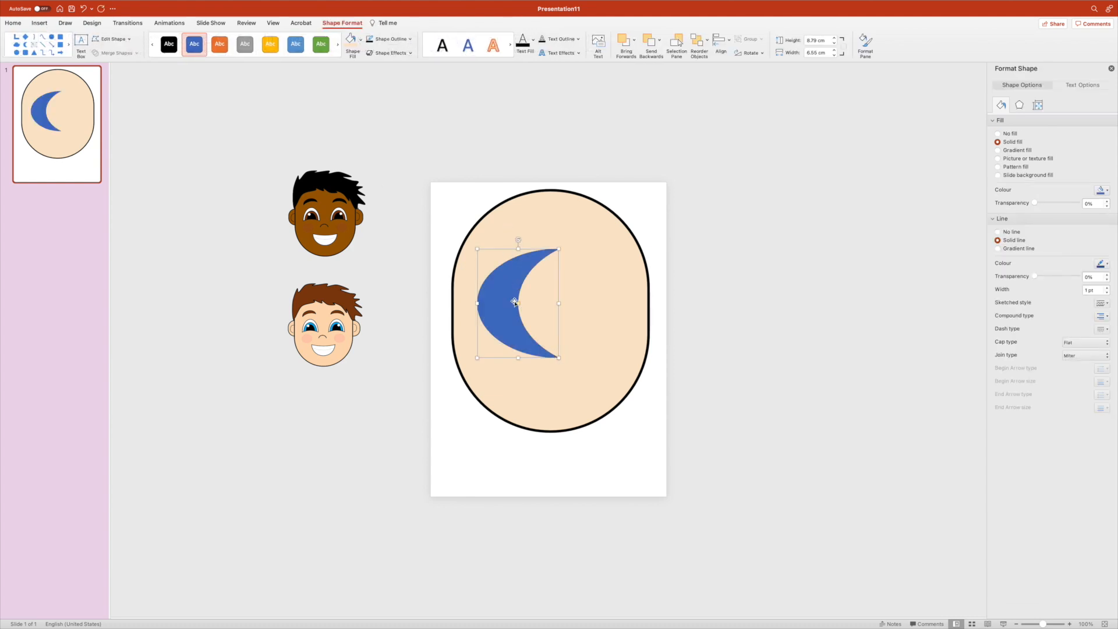
Thicken the moon, rotate it so its tips point down, and shrink it to an eye about 5.4 cm by 3.7 cm.
drag(519, 304, 548, 303)
drag(519, 241, 533, 305)
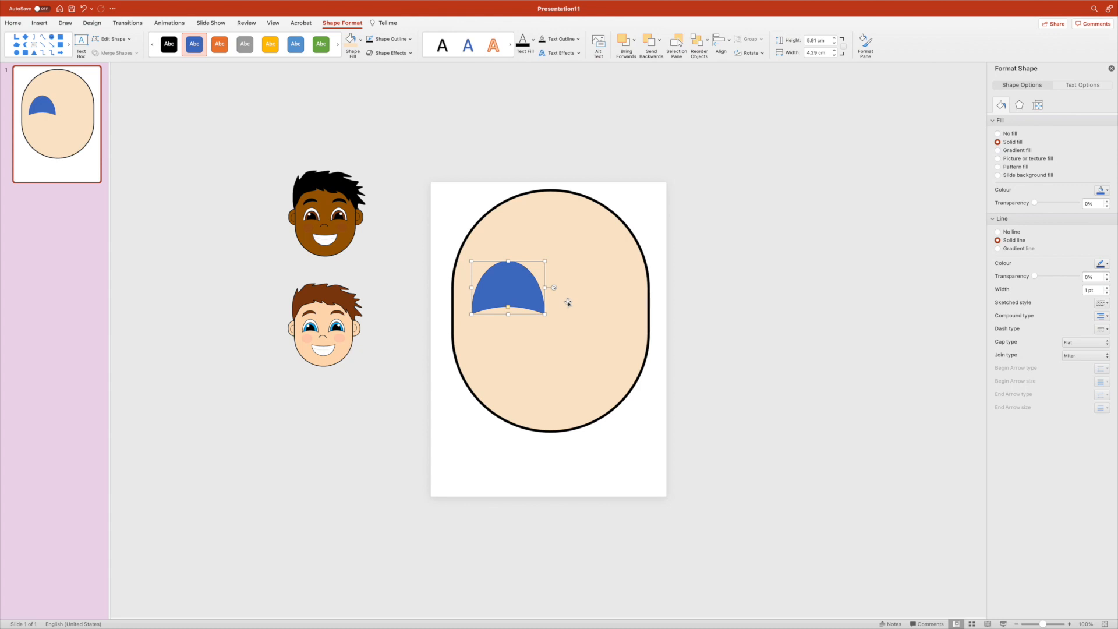
mouse_move(531, 301)
mouse_down()
mouse_move(518, 302)
mouse_move(542, 312)
mouse_move(513, 293)
mouse_up()
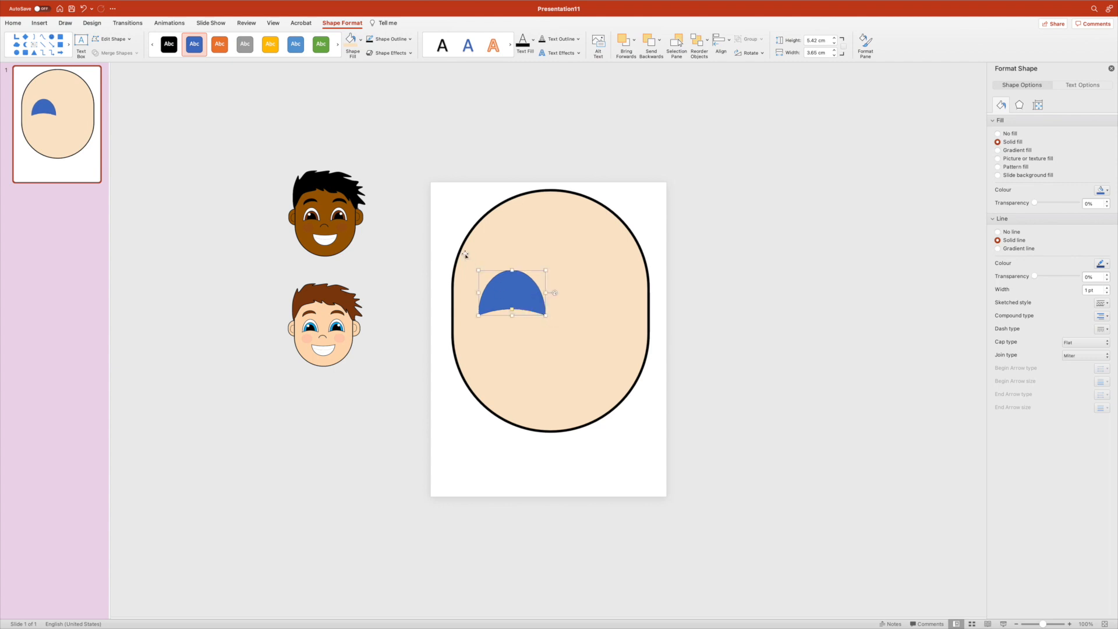
Fill the eye shape with white, give it a 4½ pt black outline, and slightly refine its lower edge.
click(361, 39)
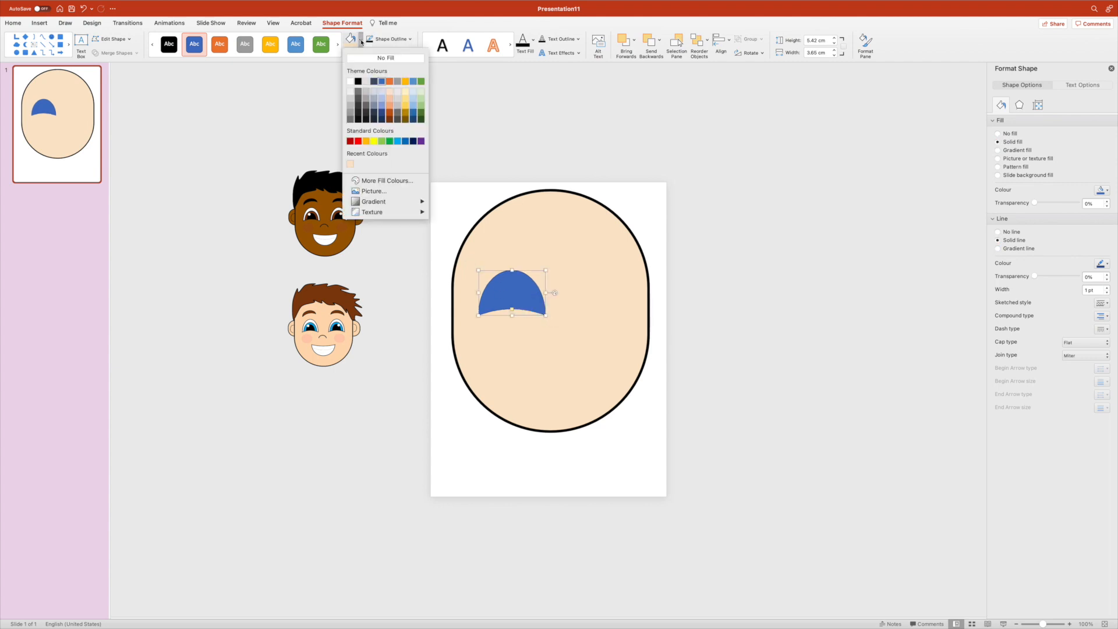
click(350, 83)
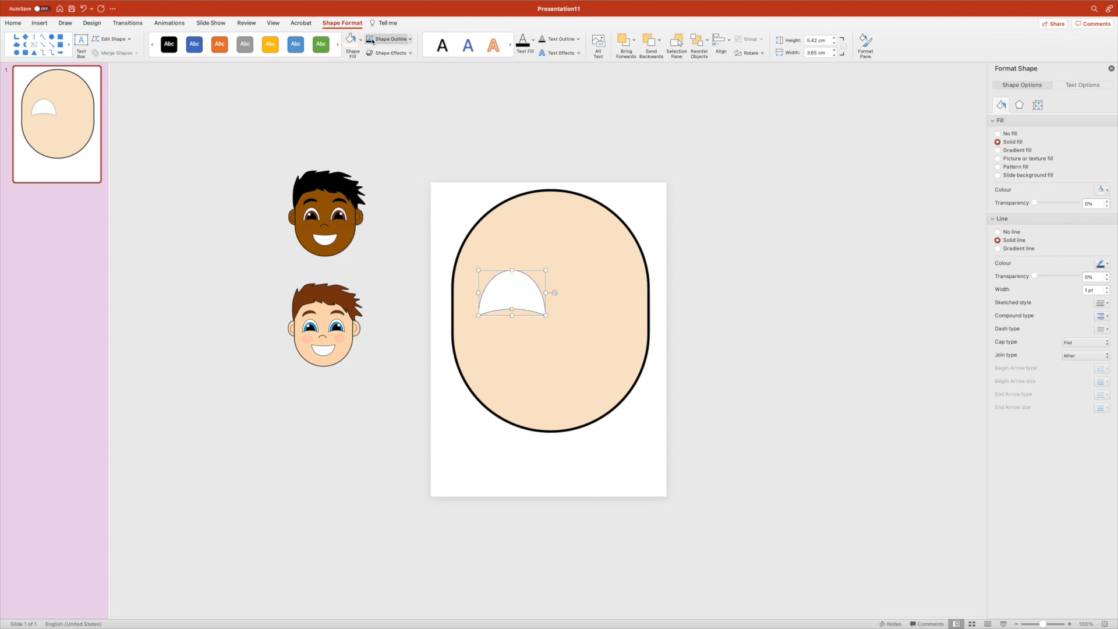
click(409, 40)
mouse_move(419, 188)
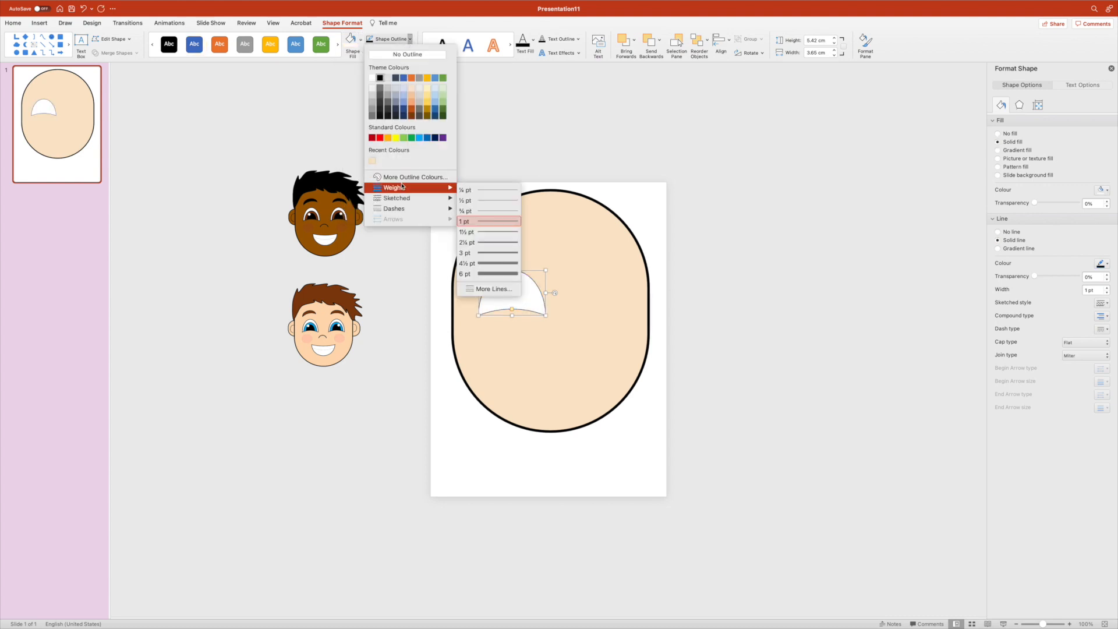
click(499, 264)
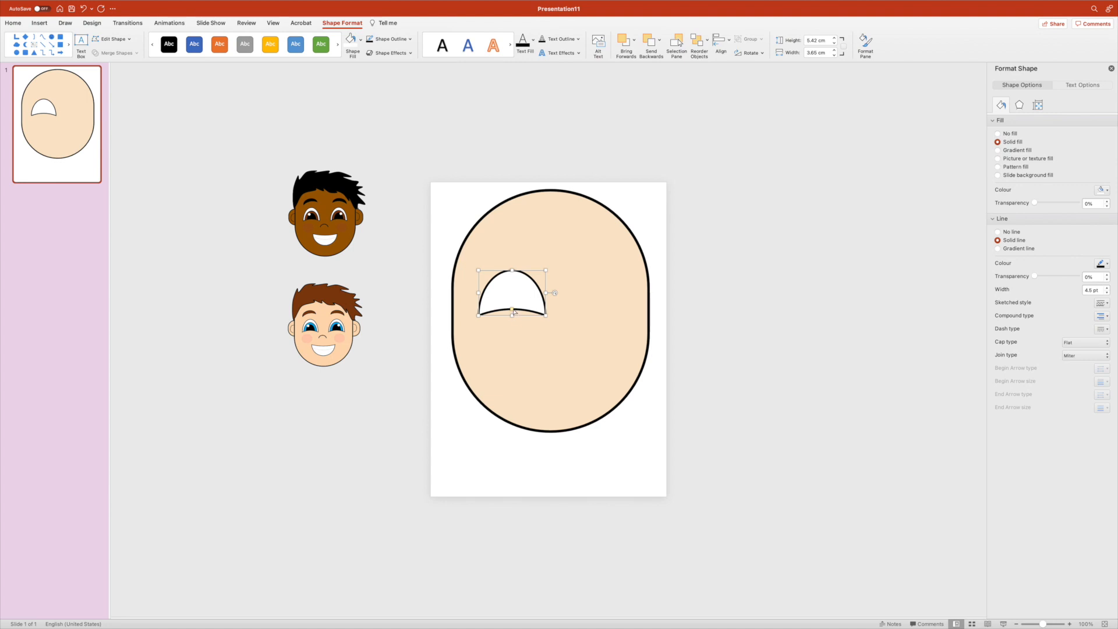
drag(513, 312, 514, 311)
click(732, 284)
Duplicate the white eye shape and place the copy level with the original on the right half of the head.
click(517, 287)
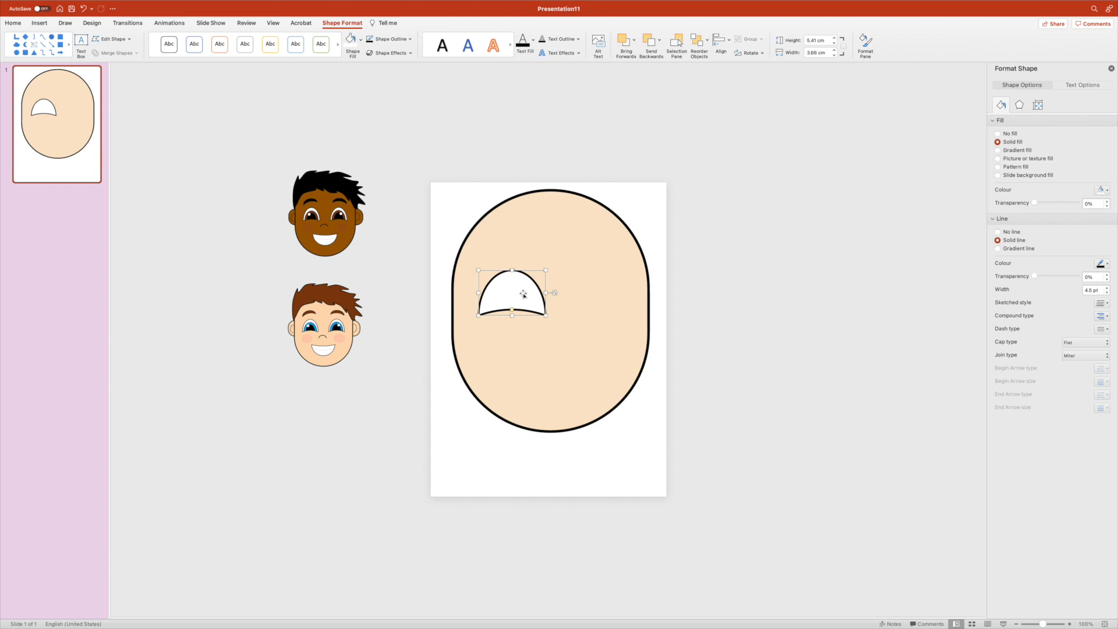
key(super+d)
drag(523, 293, 601, 296)
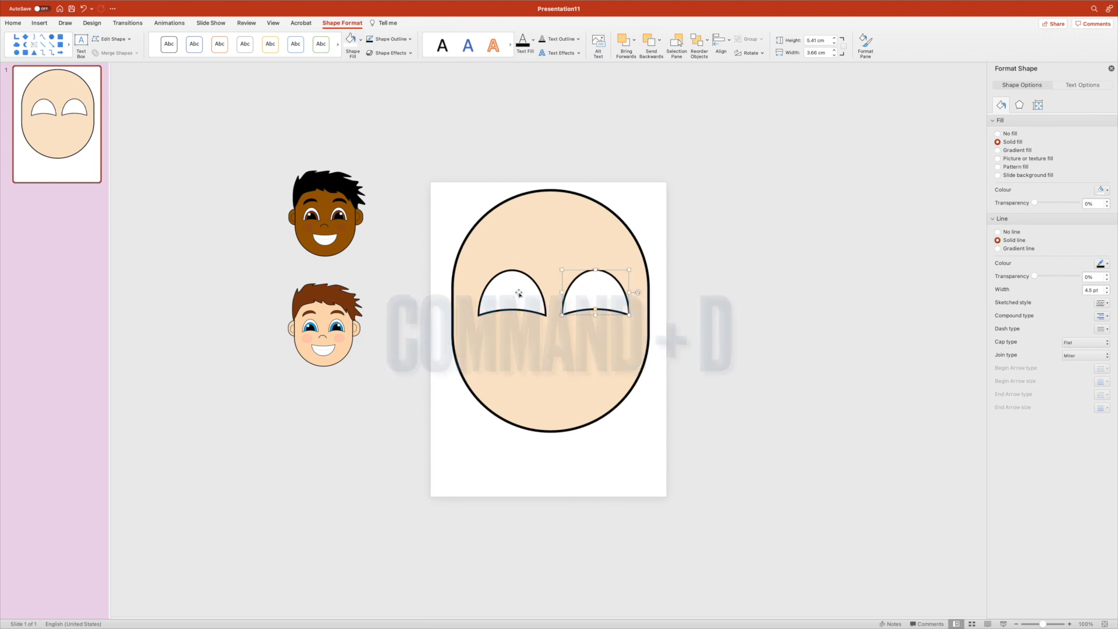
Move the two eye shapes farther apart so they sit level and evenly spaced within the head.
drag(521, 295, 514, 292)
drag(584, 297, 587, 295)
drag(521, 301, 517, 300)
drag(599, 297, 601, 298)
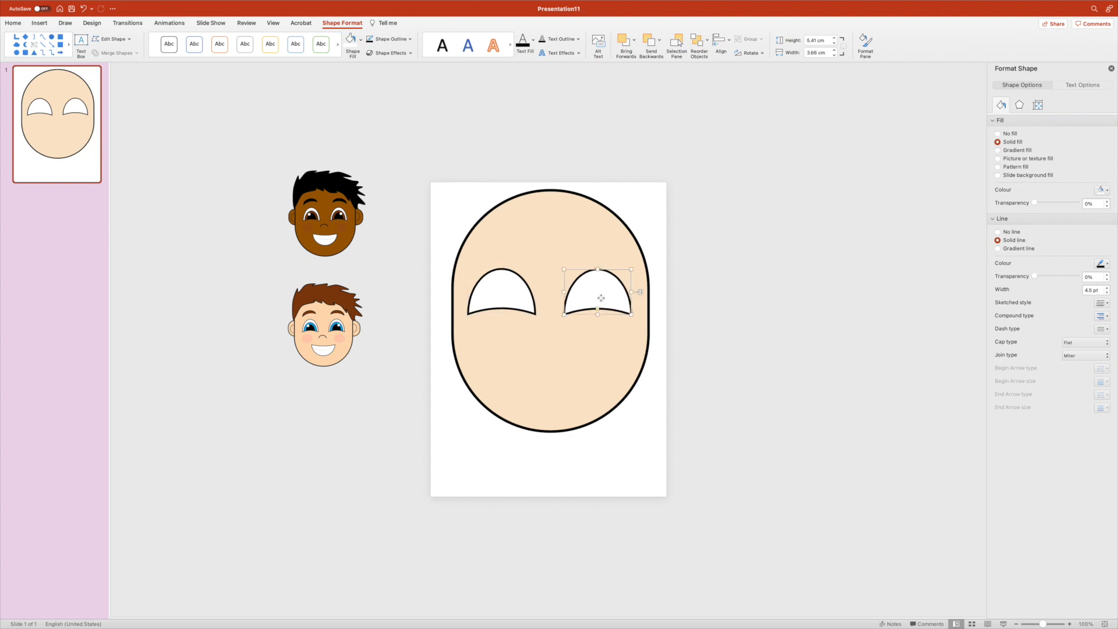
click(508, 293)
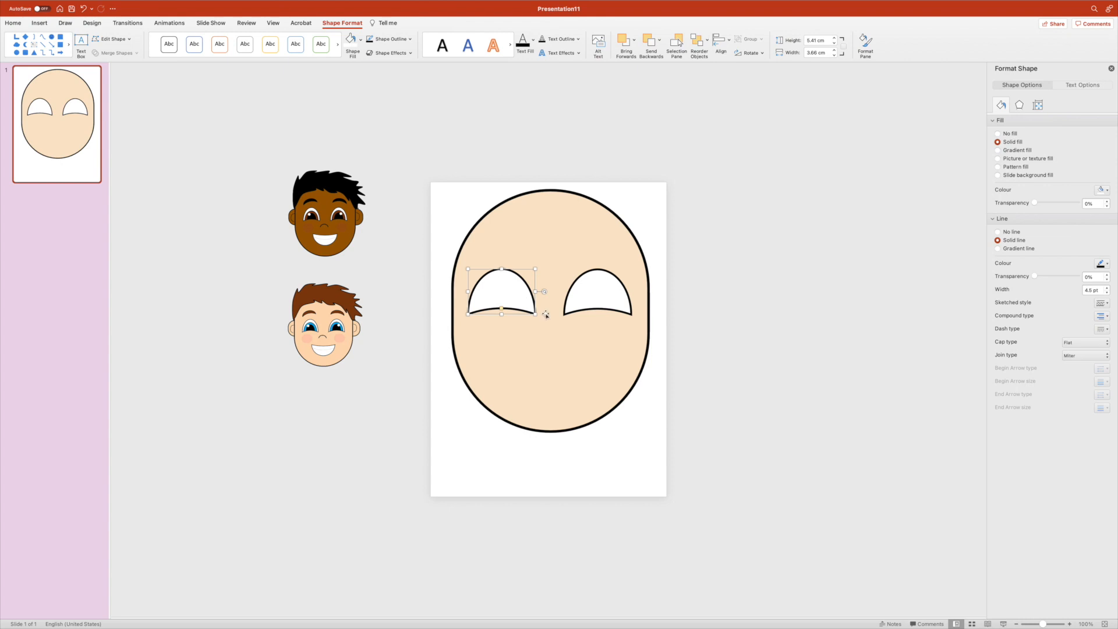
Align the two white eye shapes with each other along their bottom edges.
shift+click(600, 300)
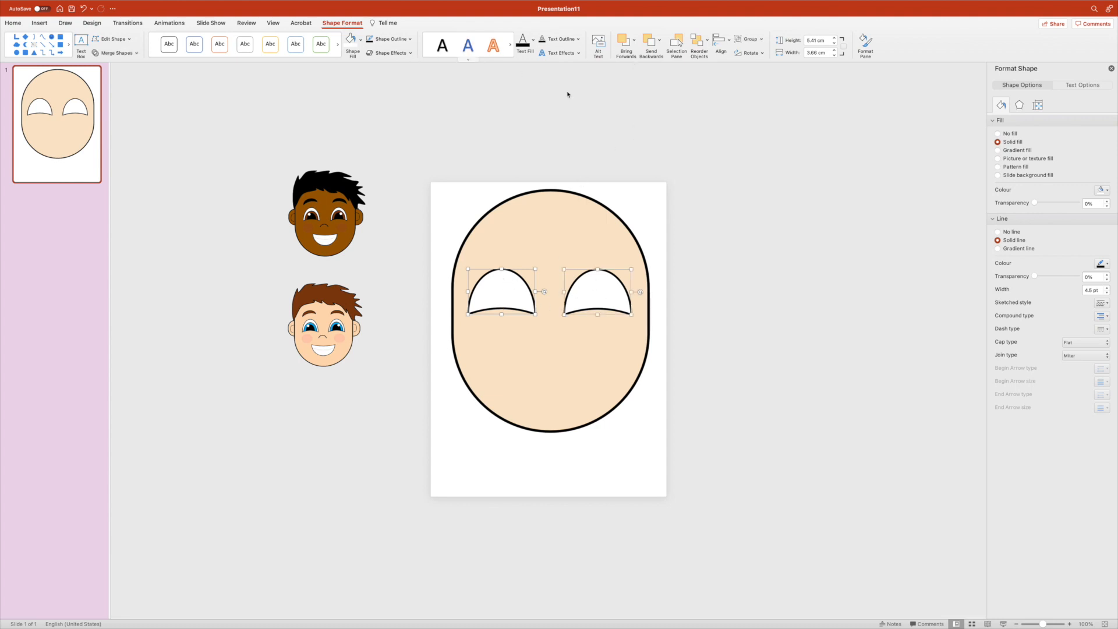
click(726, 46)
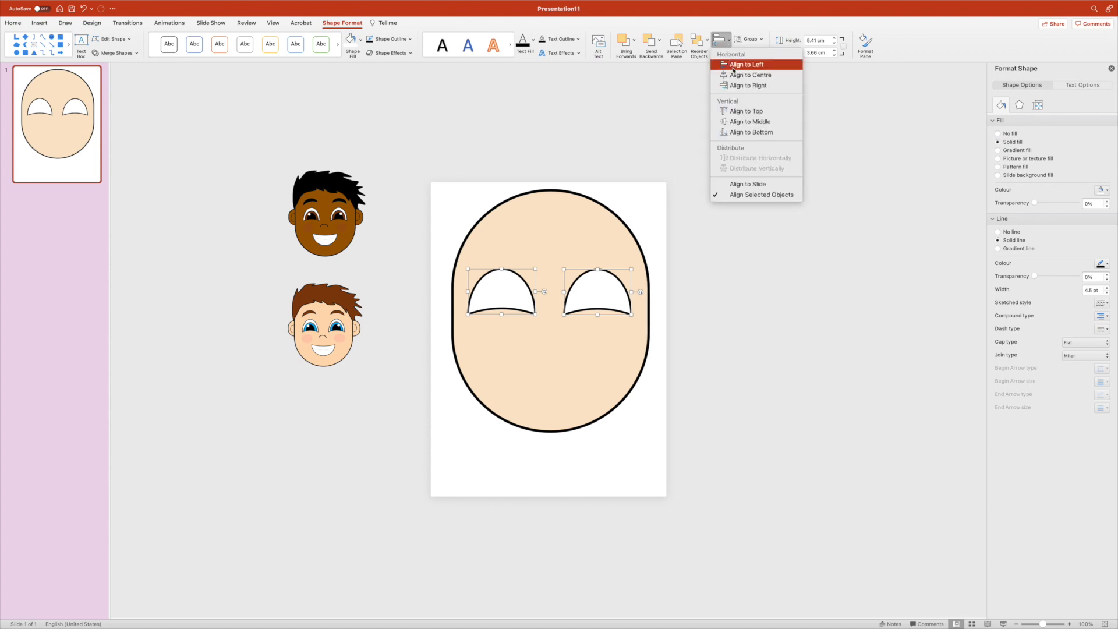
click(753, 133)
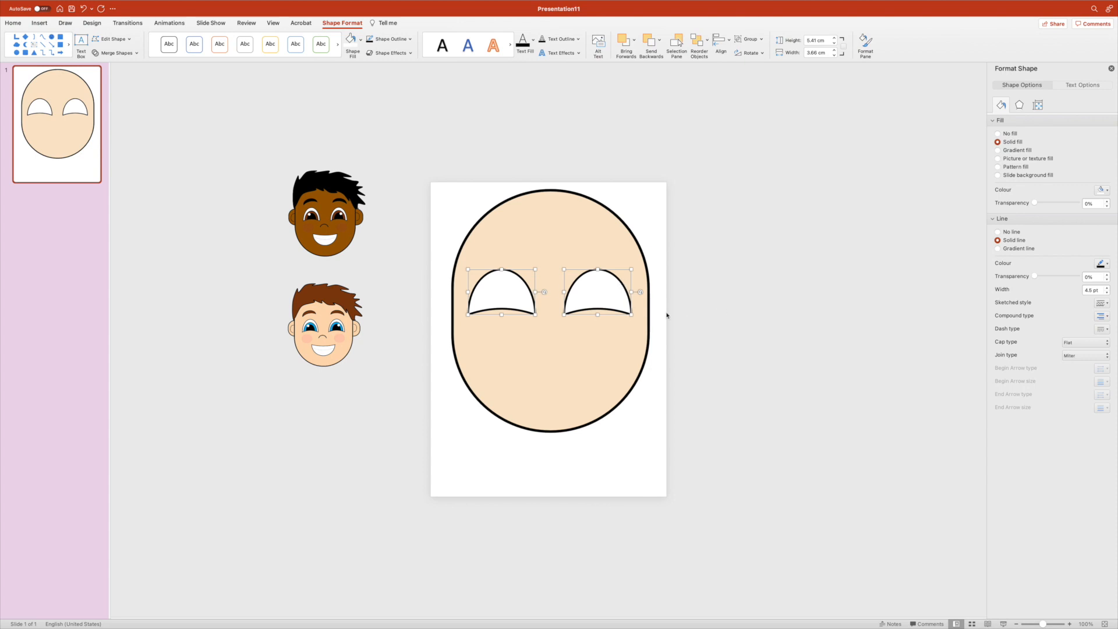
click(730, 320)
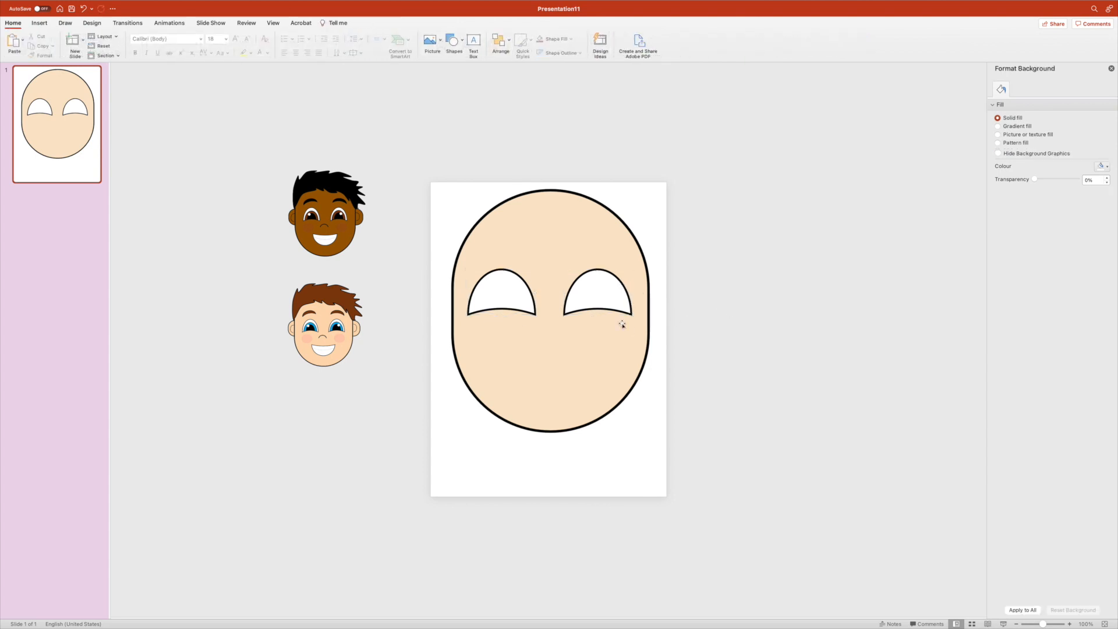
click(469, 316)
drag(468, 316, 464, 312)
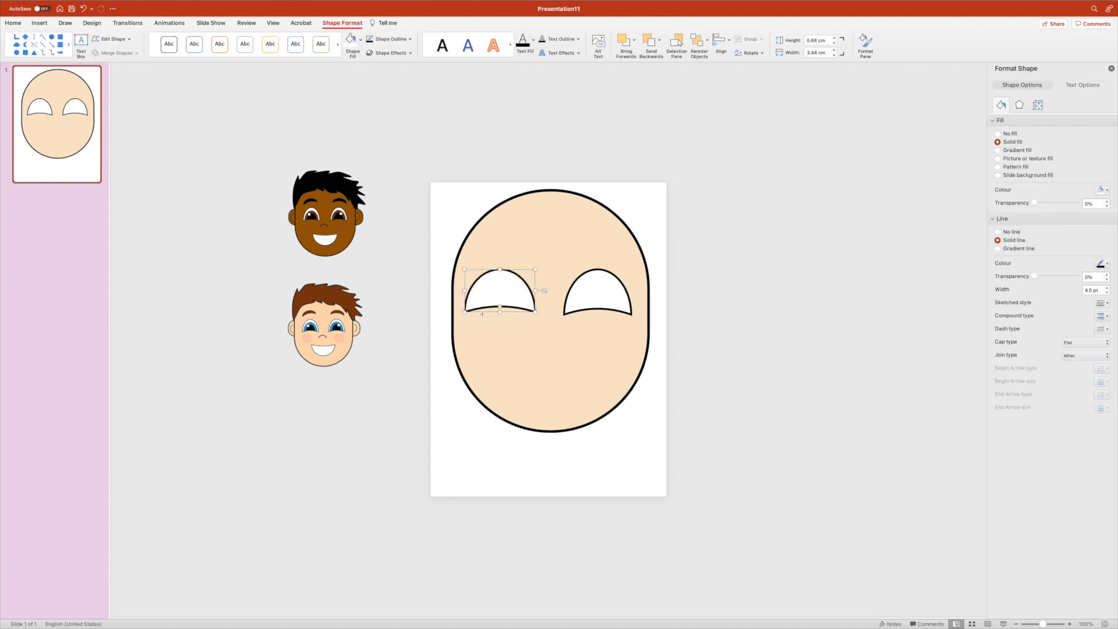
key(super+z)
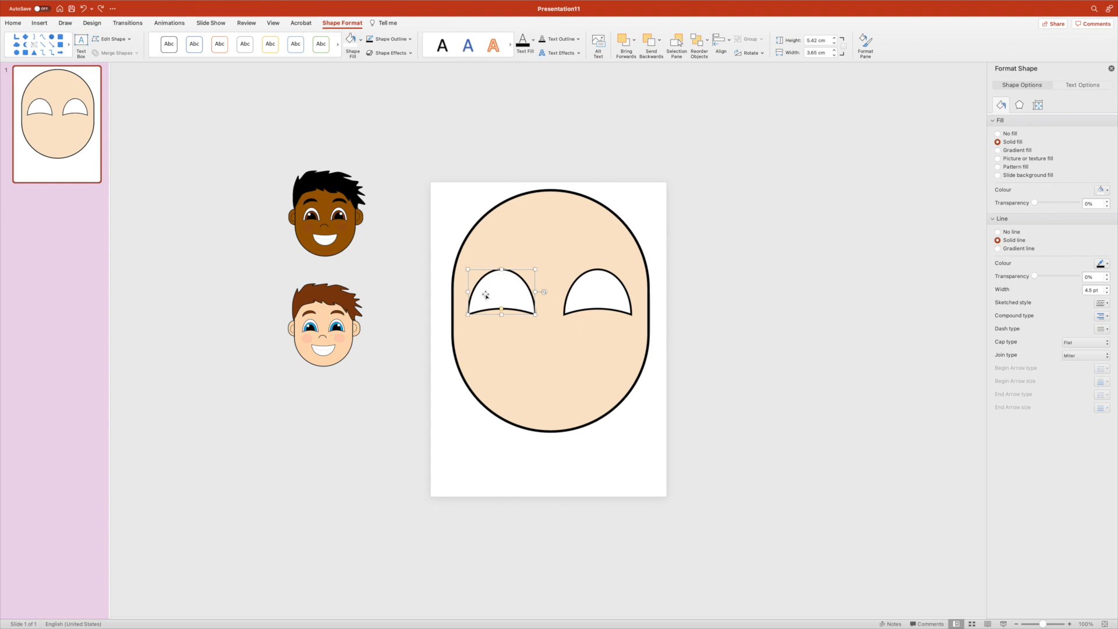
click(776, 285)
Duplicate the left eye shape, shrink it to an iris about 4.3 cm by 2.6 cm inside, and put a matching copy in the right eye.
click(508, 299)
key(super+d)
drag(512, 300, 534, 313)
drag(469, 275, 474, 275)
mouse_move(536, 295)
mouse_down()
mouse_move(501, 311)
mouse_move(537, 294)
mouse_move(494, 295)
mouse_move(528, 279)
mouse_up()
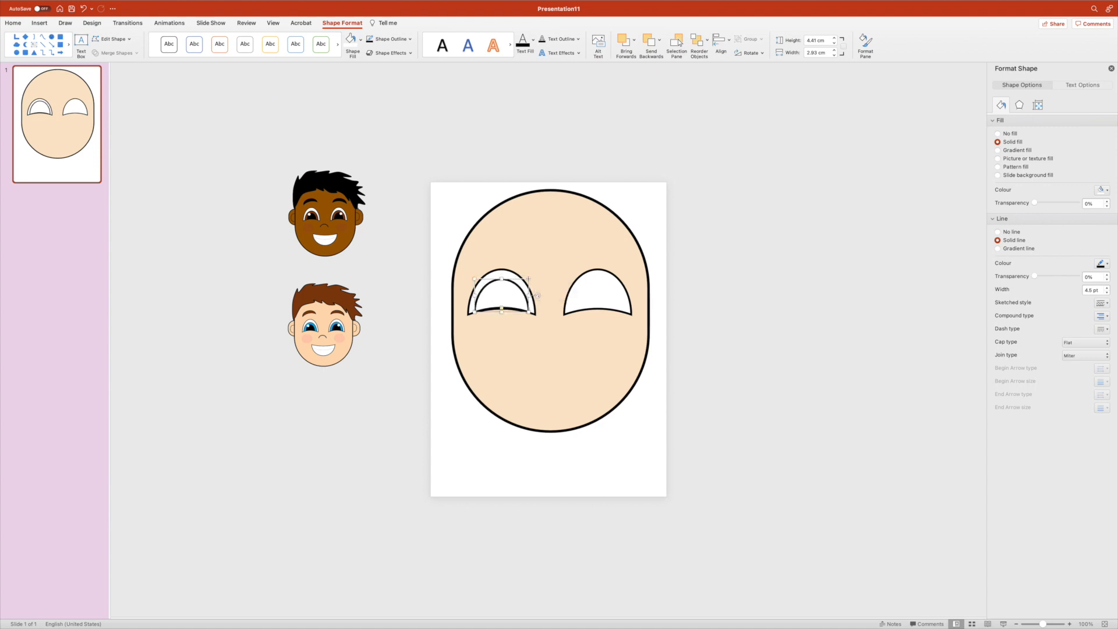
click(747, 300)
drag(516, 286, 614, 293)
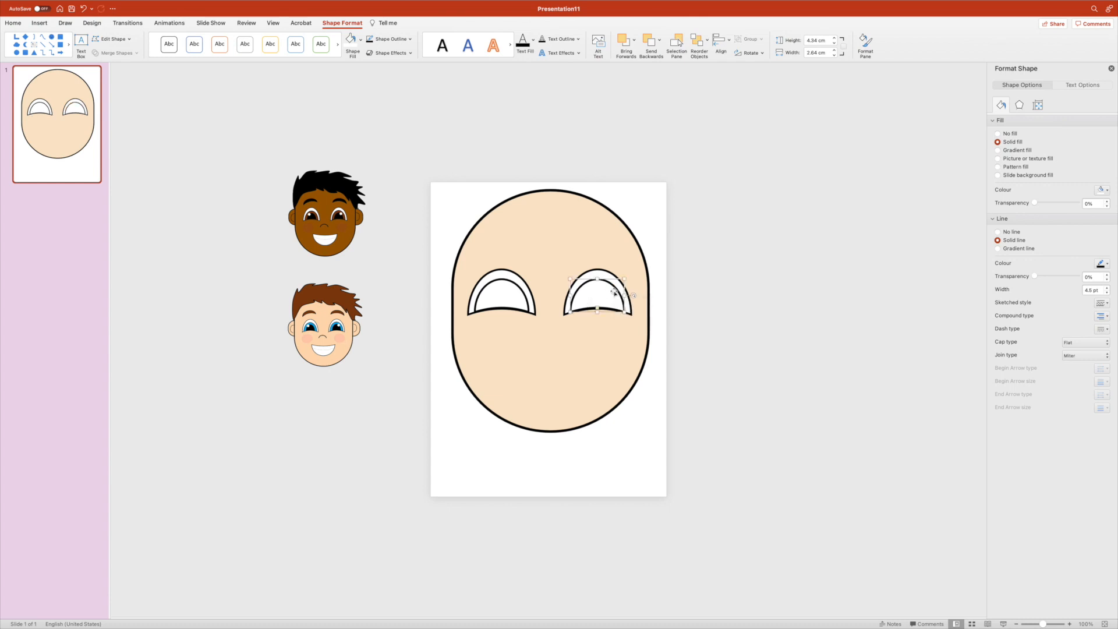
Fill the iris shapes in both eyes with the standard green.
click(515, 286)
click(361, 41)
click(389, 141)
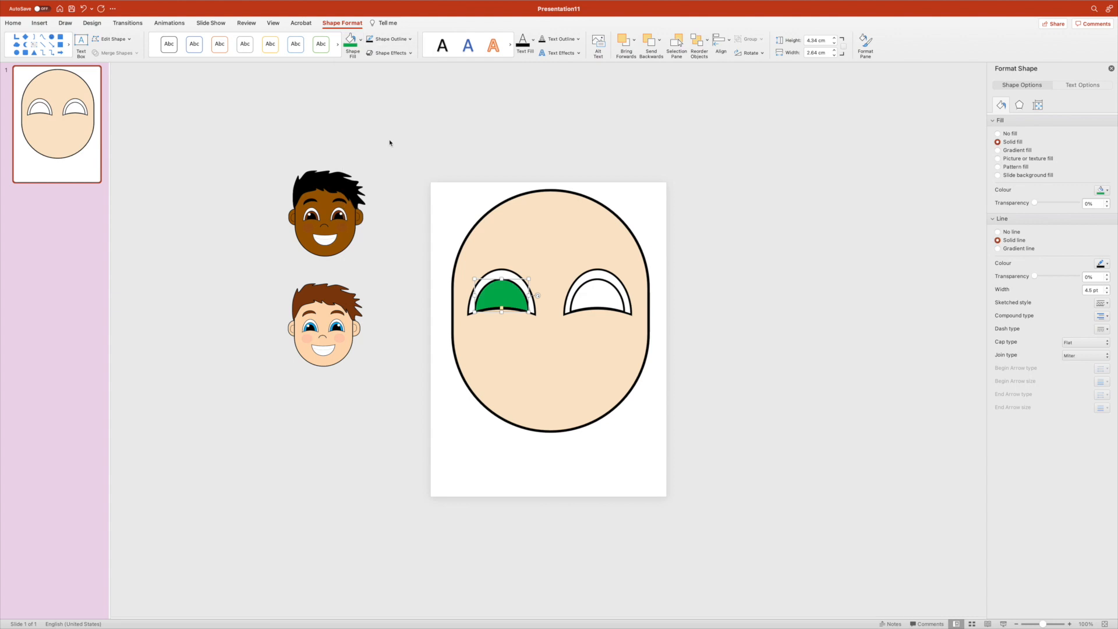
click(598, 289)
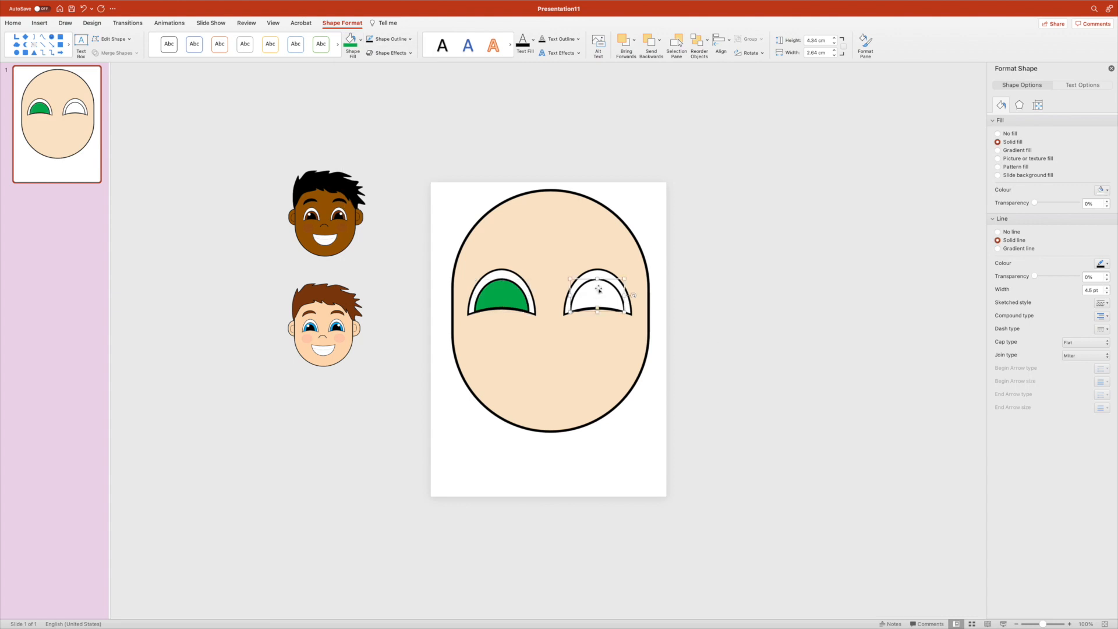
click(352, 42)
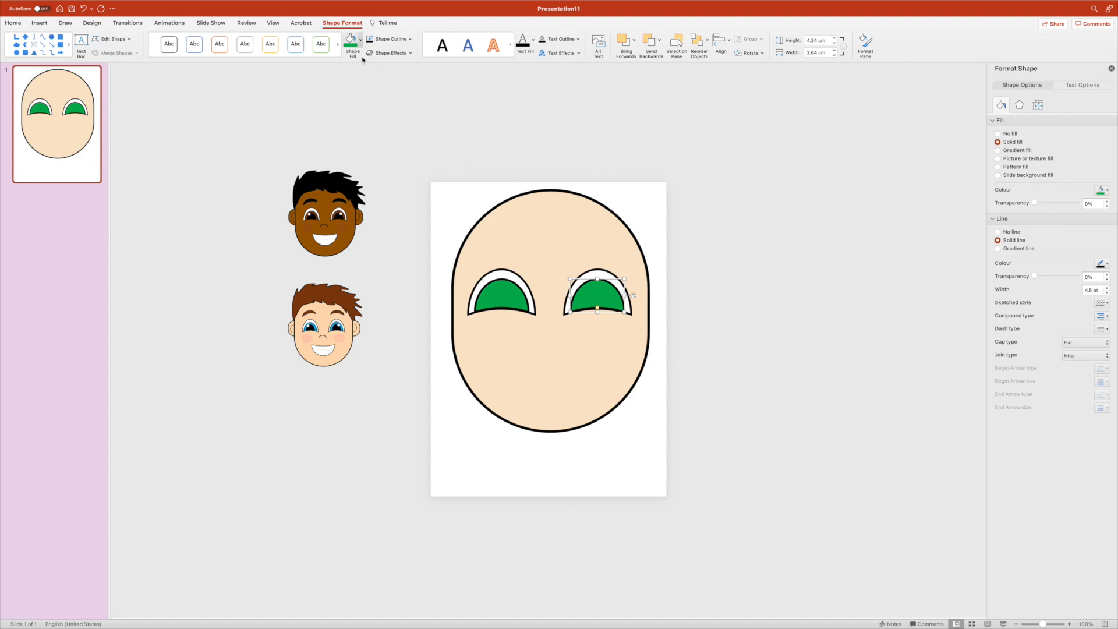
click(697, 309)
Add a black pupil about 3.3 cm by 1.9 cm inside the left iris from a copy of it, and duplicate the pupil into the right iris.
click(500, 297)
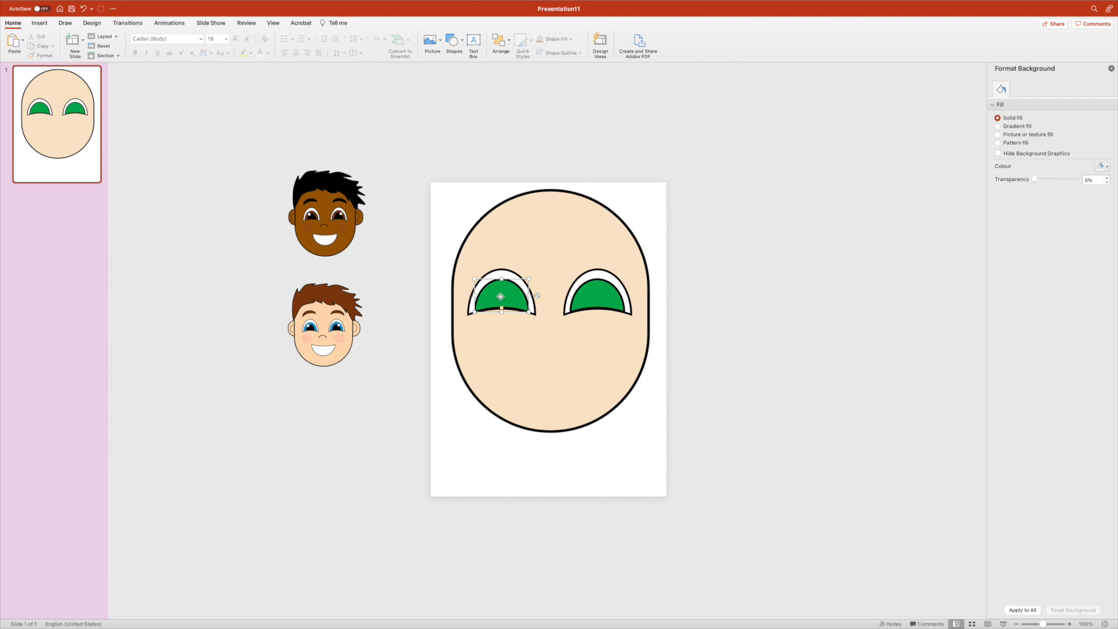
mouse_move(500, 296)
mouse_down()
mouse_move(492, 309)
mouse_move(520, 307)
mouse_move(513, 298)
mouse_up()
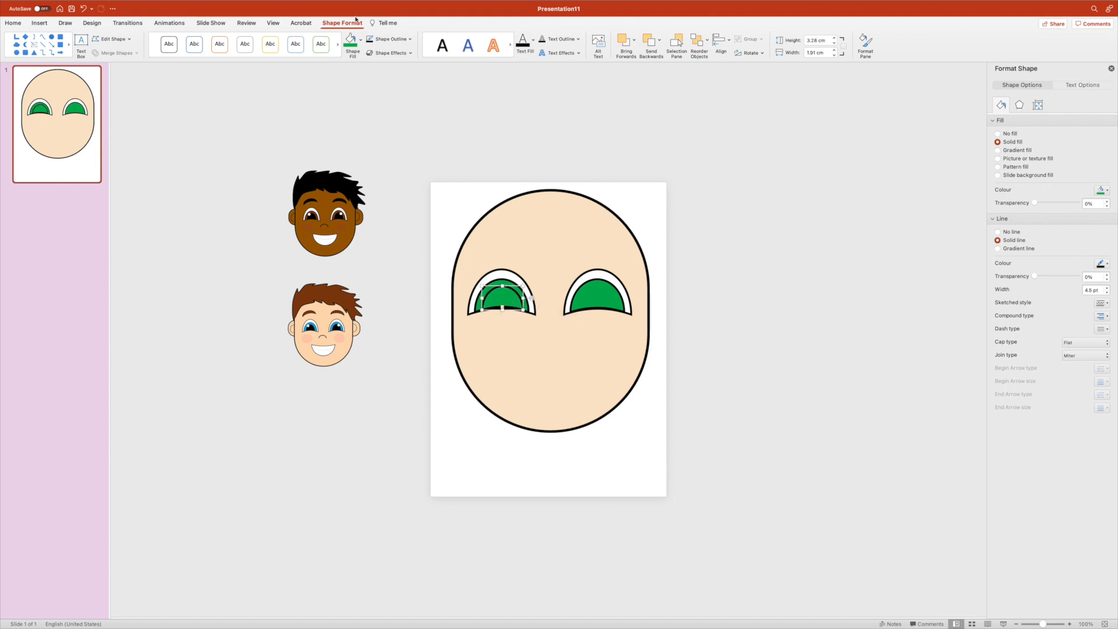
click(361, 39)
click(357, 81)
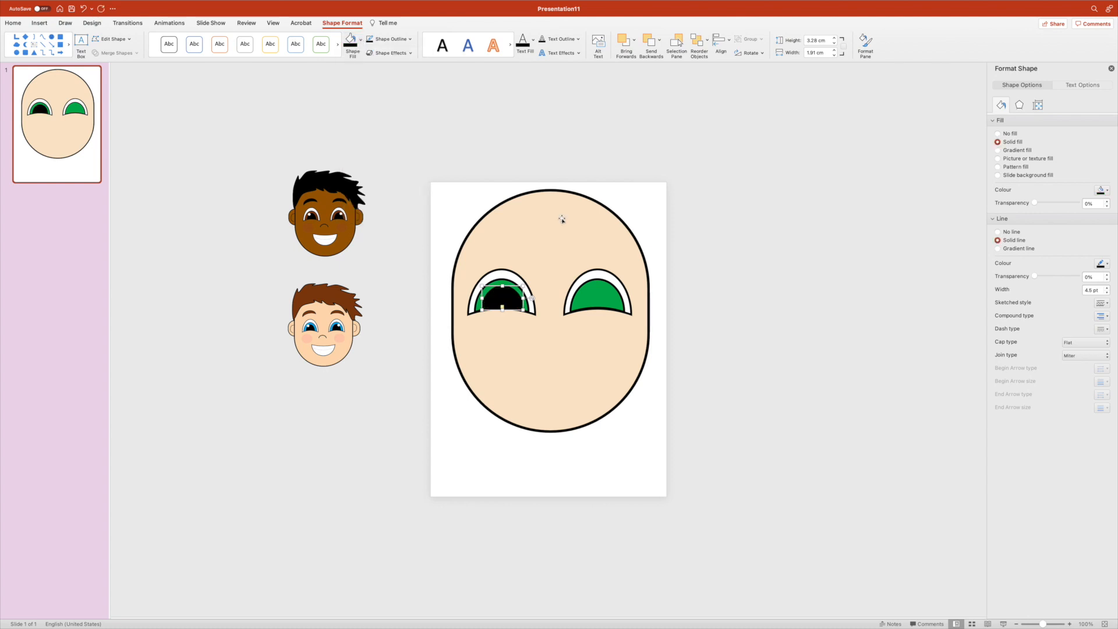
drag(511, 302, 607, 298)
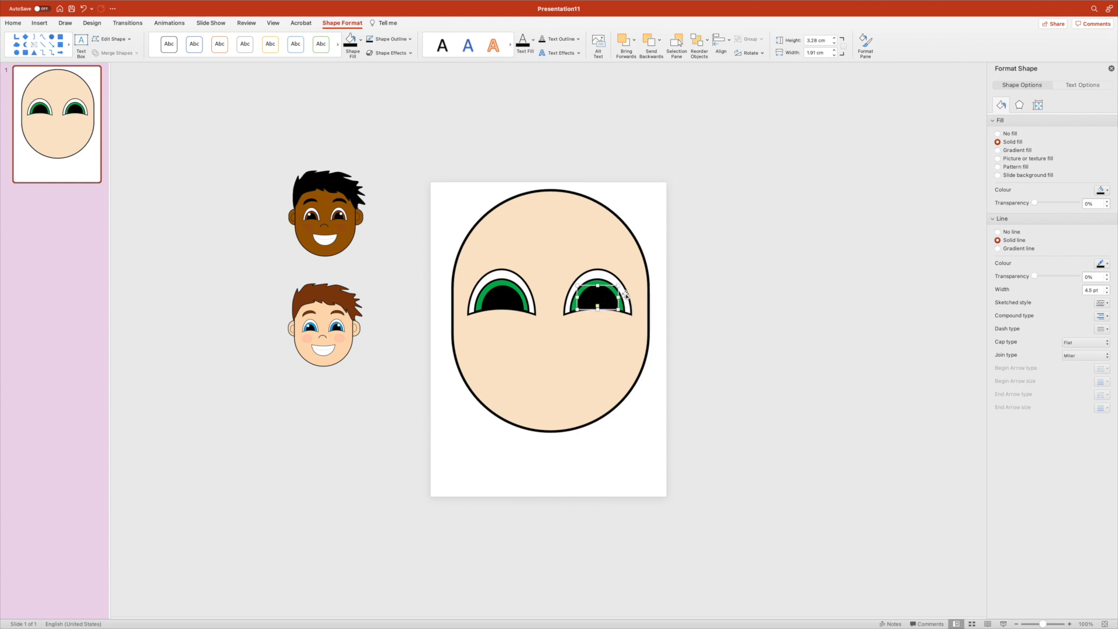
click(767, 306)
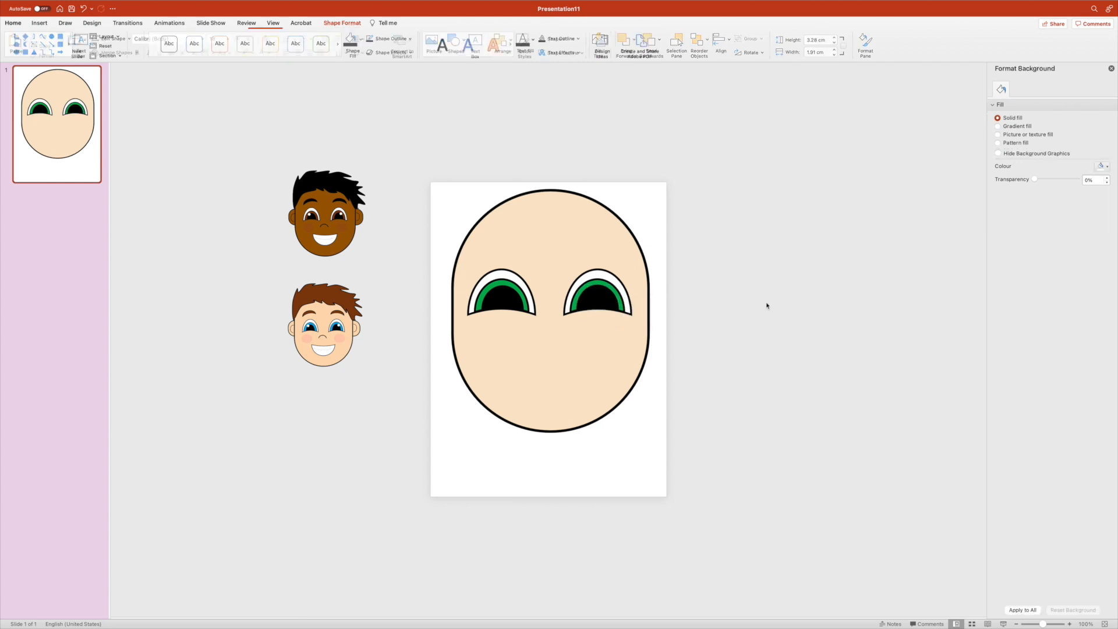
click(504, 298)
drag(483, 286, 617, 288)
key(super+z)
click(708, 297)
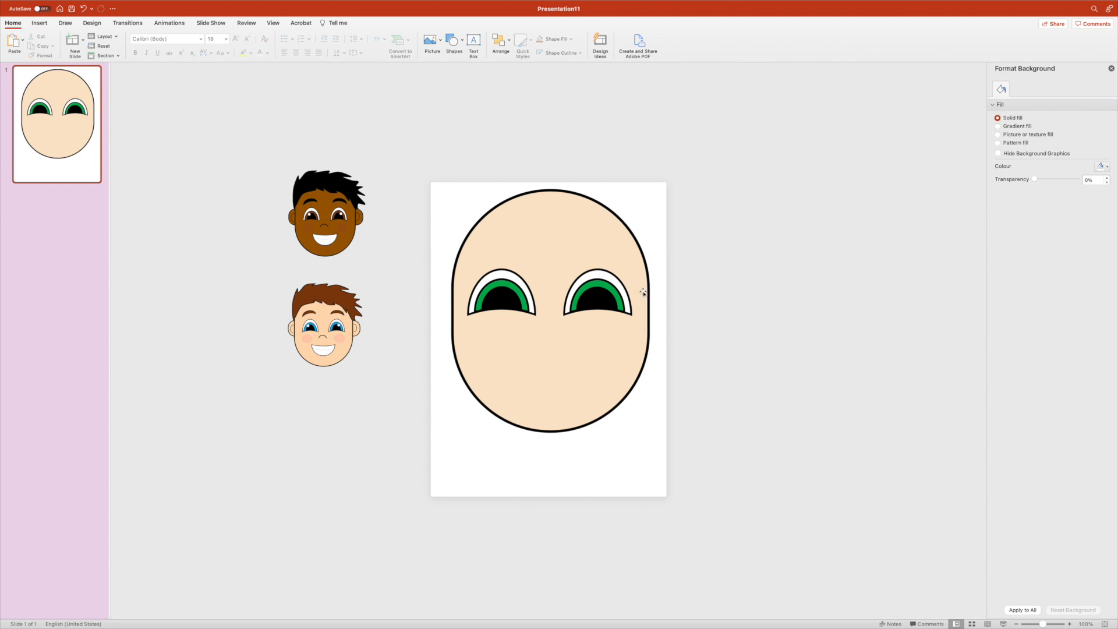
Draw a small circle about 0.7 cm by 0.8 cm over the upper right edge of the right eye's pupil.
click(39, 22)
click(184, 40)
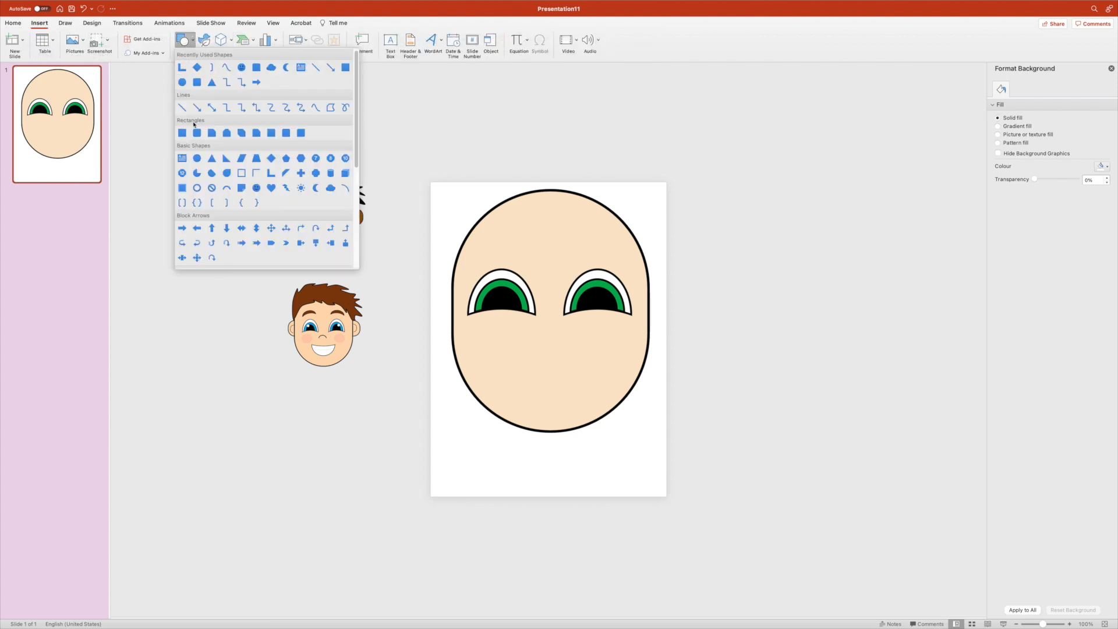
click(182, 82)
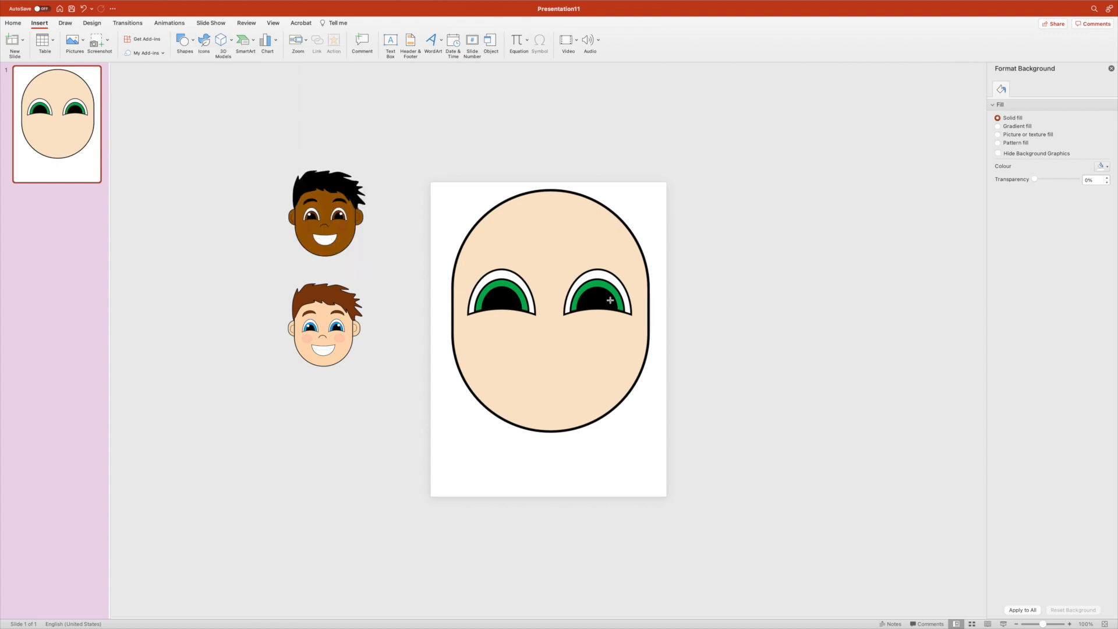
drag(603, 285, 609, 291)
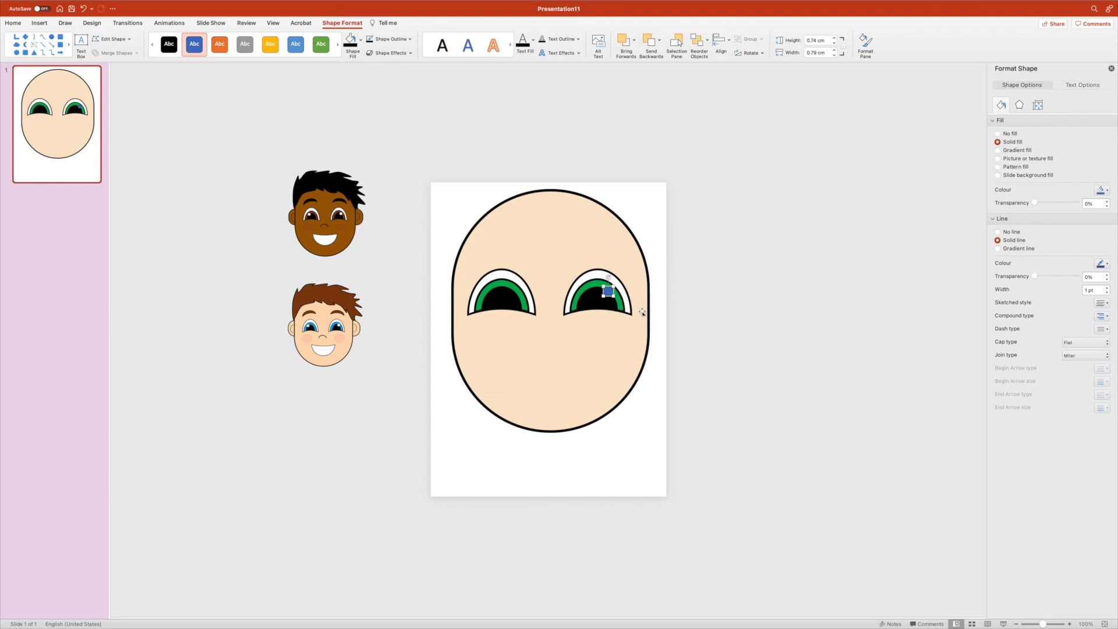
Fill the small circle with white and remove its outline.
click(360, 40)
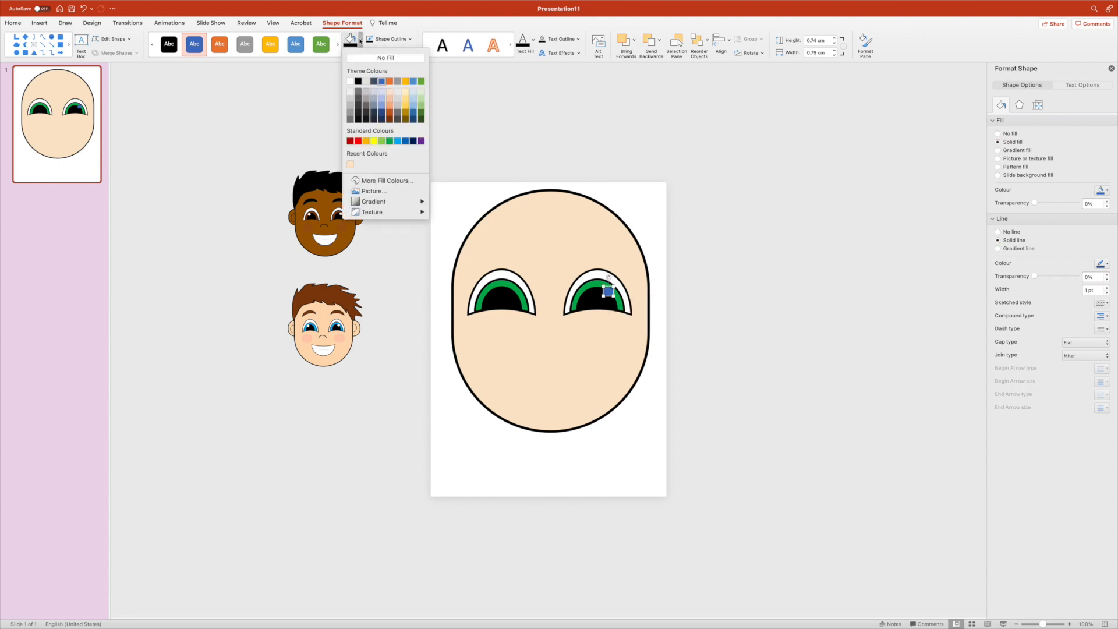
click(351, 81)
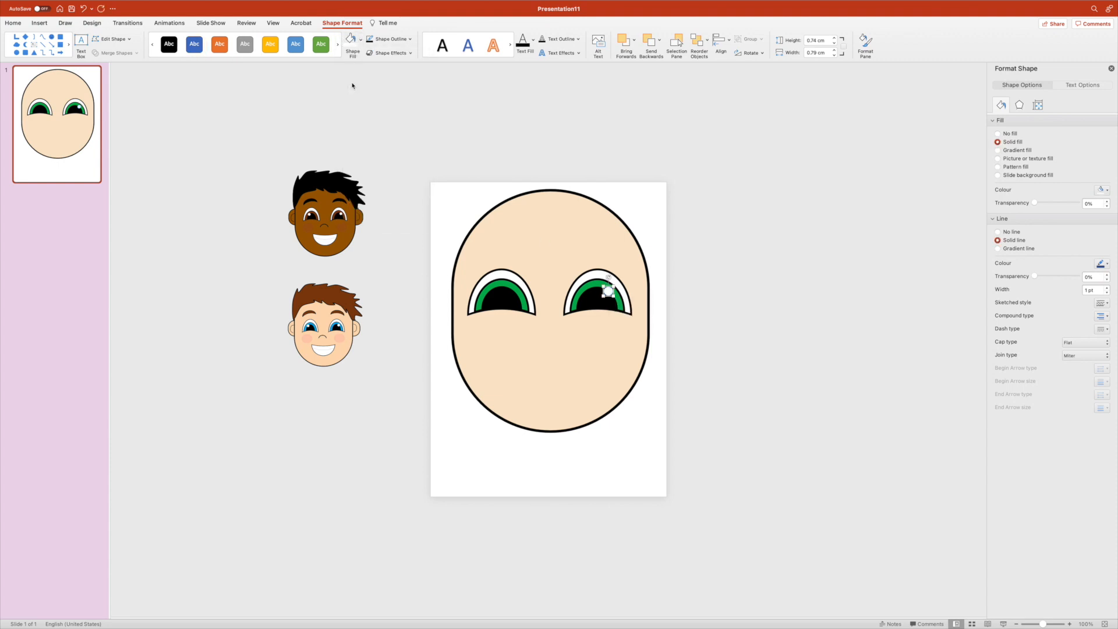
click(410, 39)
click(397, 55)
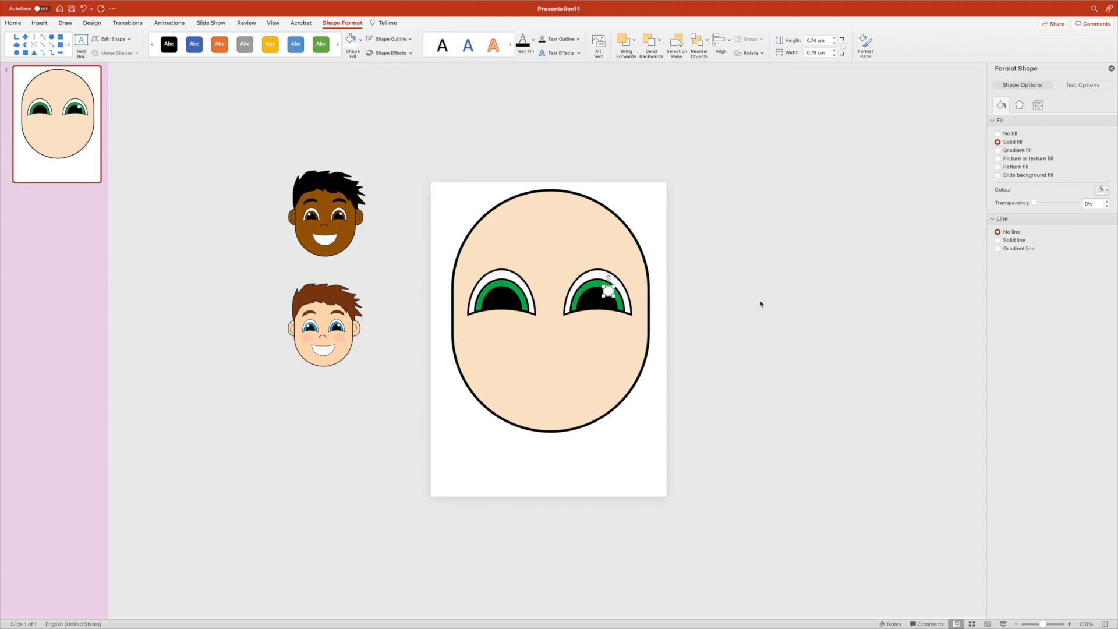
Copy the white highlight circle to the upper left edge of the left eye's pupil.
drag(608, 293, 488, 292)
click(794, 295)
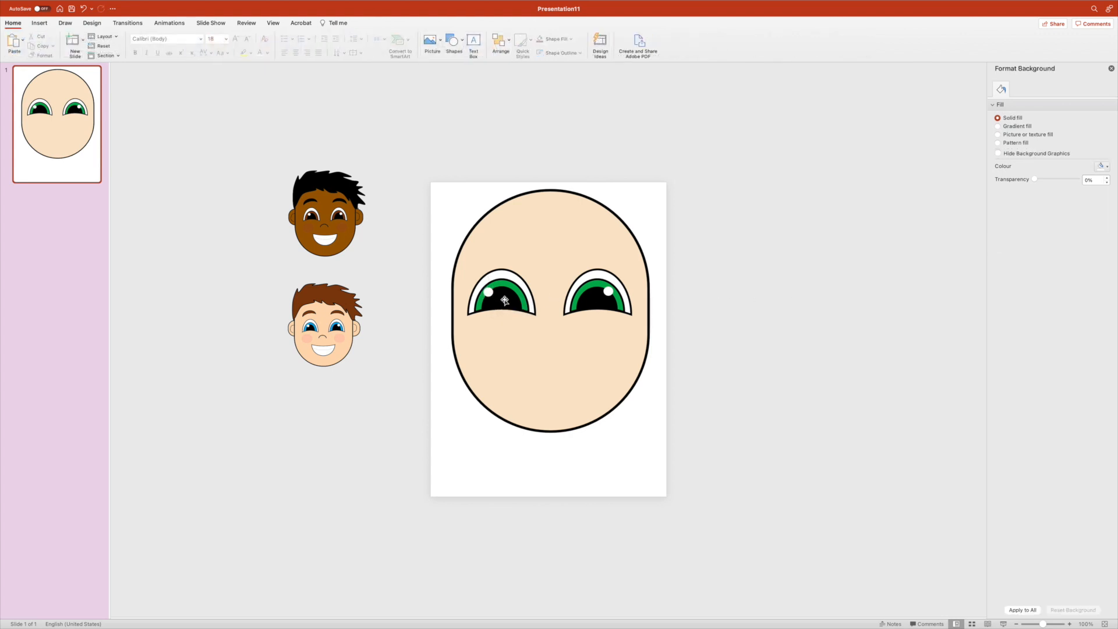
drag(489, 292, 516, 293)
drag(516, 293, 489, 291)
click(819, 294)
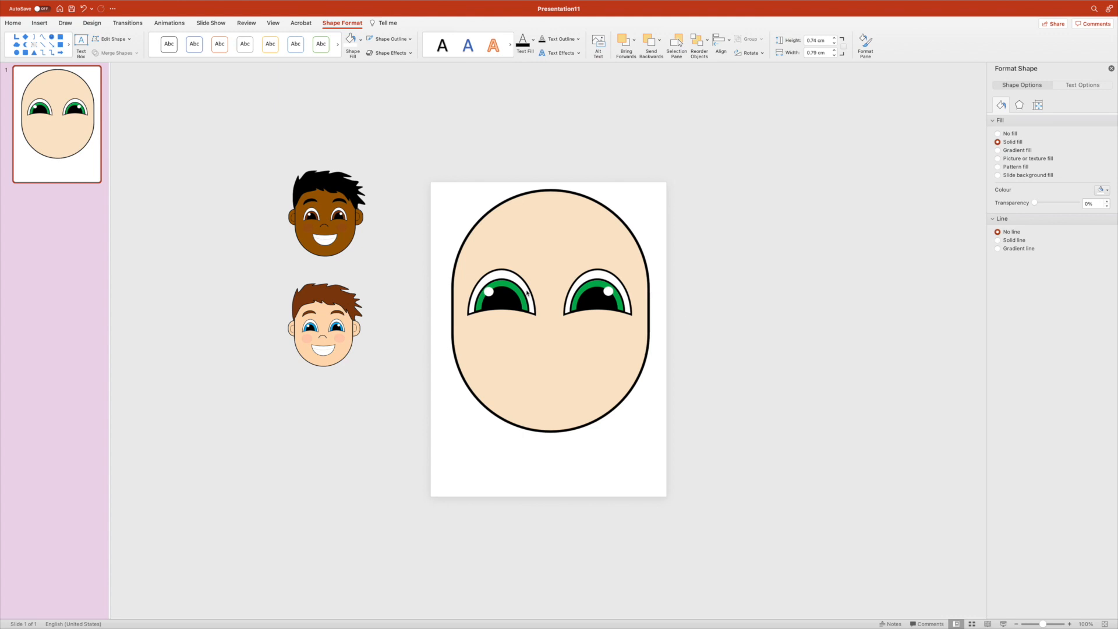
click(608, 291)
drag(608, 292, 608, 291)
click(706, 310)
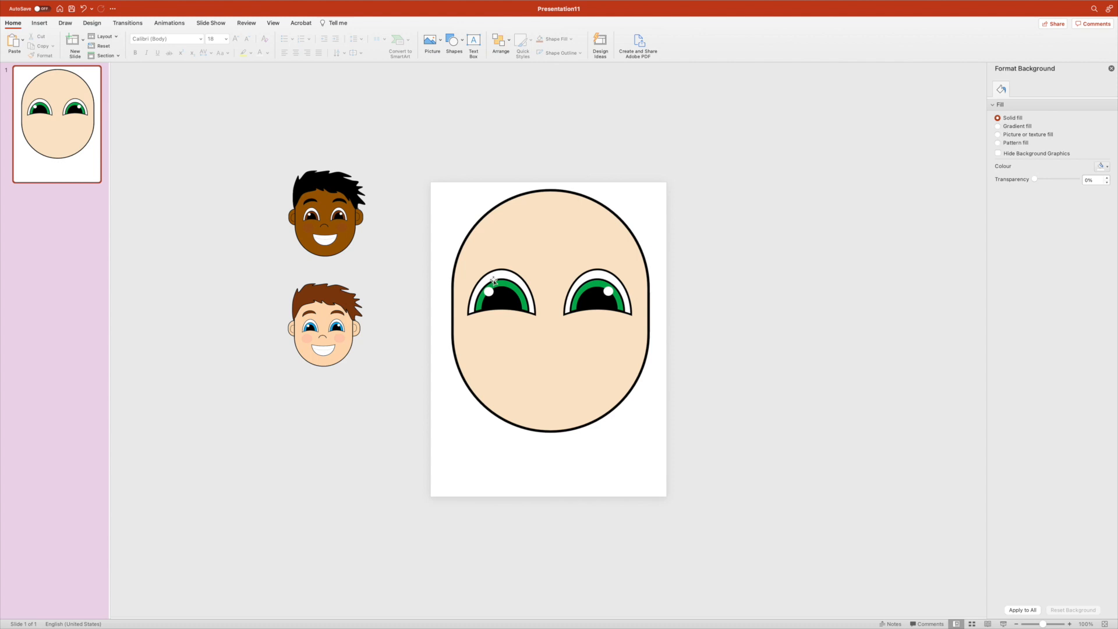
Duplicate the left white eye shape, shrink it to a nose about 3 cm by 1.3 cm, and centre it just below the eyes.
click(520, 278)
key(super+d)
drag(529, 295, 551, 331)
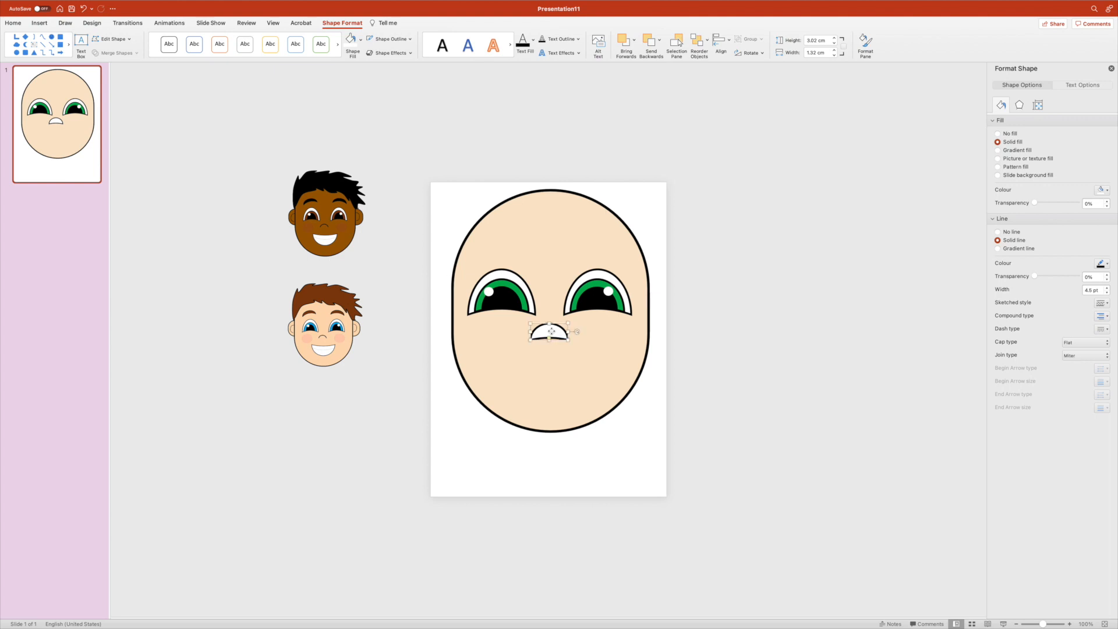
Fill the nose shape with the recently used skin colour of the head.
click(360, 41)
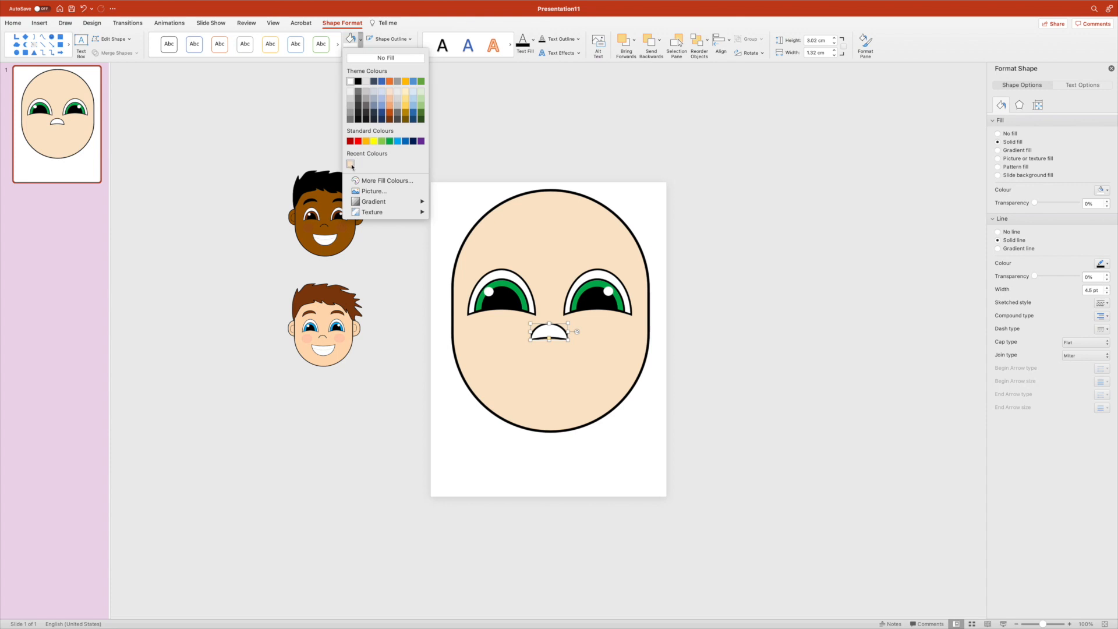
click(350, 164)
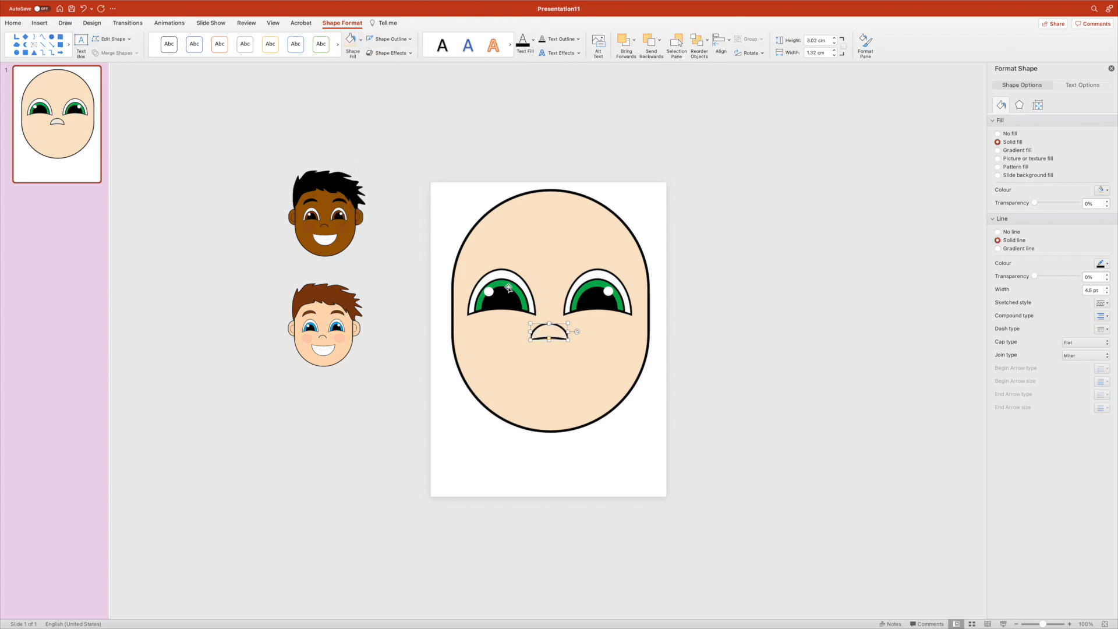
click(692, 379)
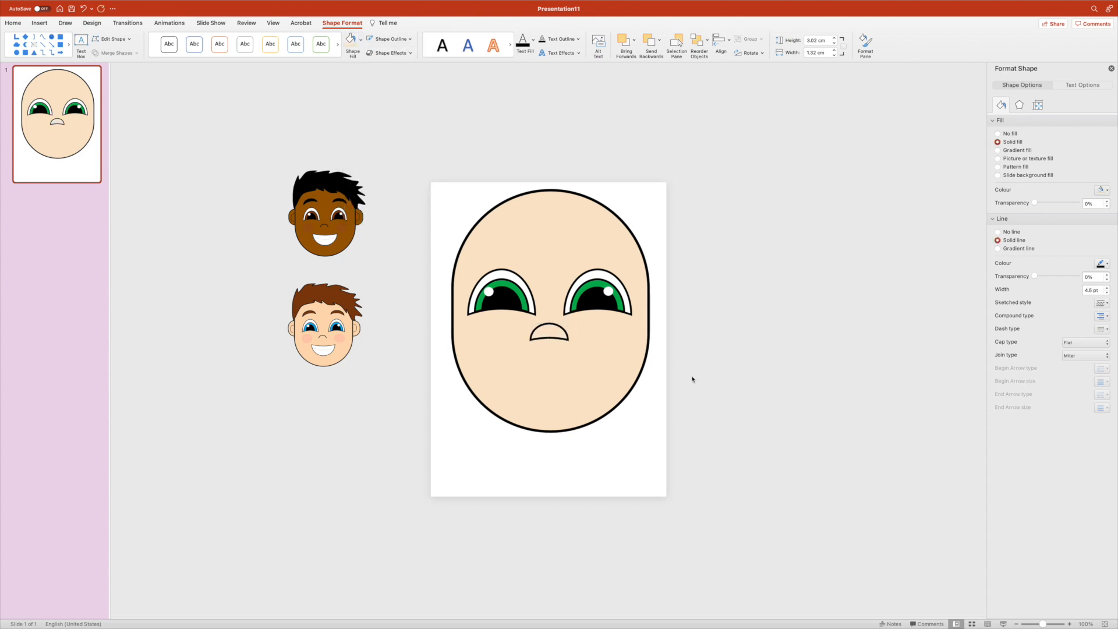
Cover the nose's lower edge with a rectangle about 4.7 cm wide and 1 cm high, filled with the skin colour.
click(40, 23)
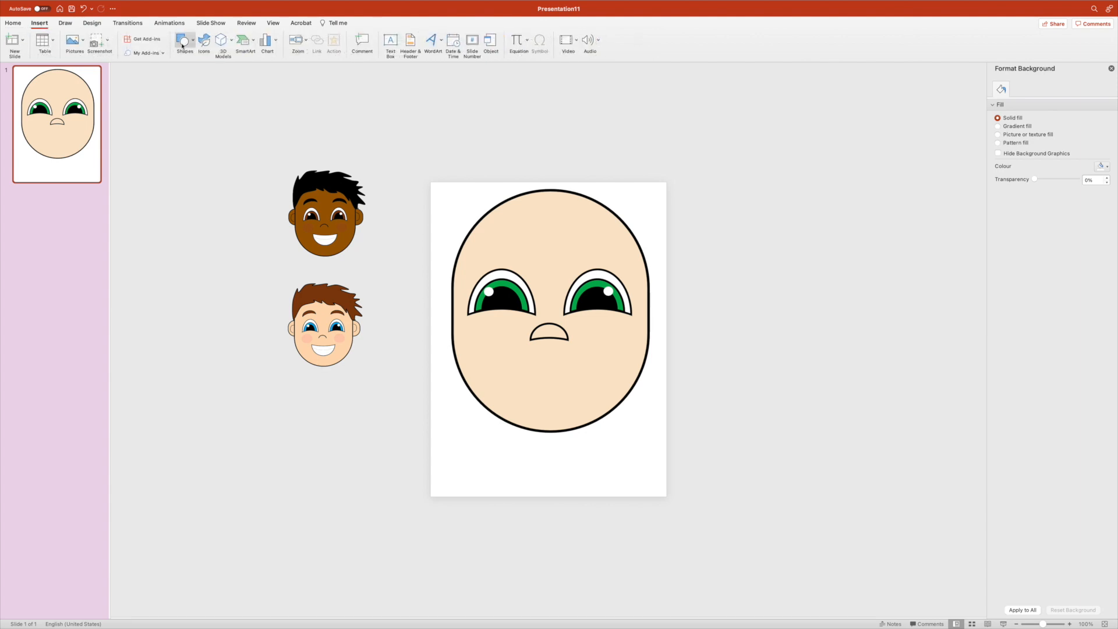
click(192, 42)
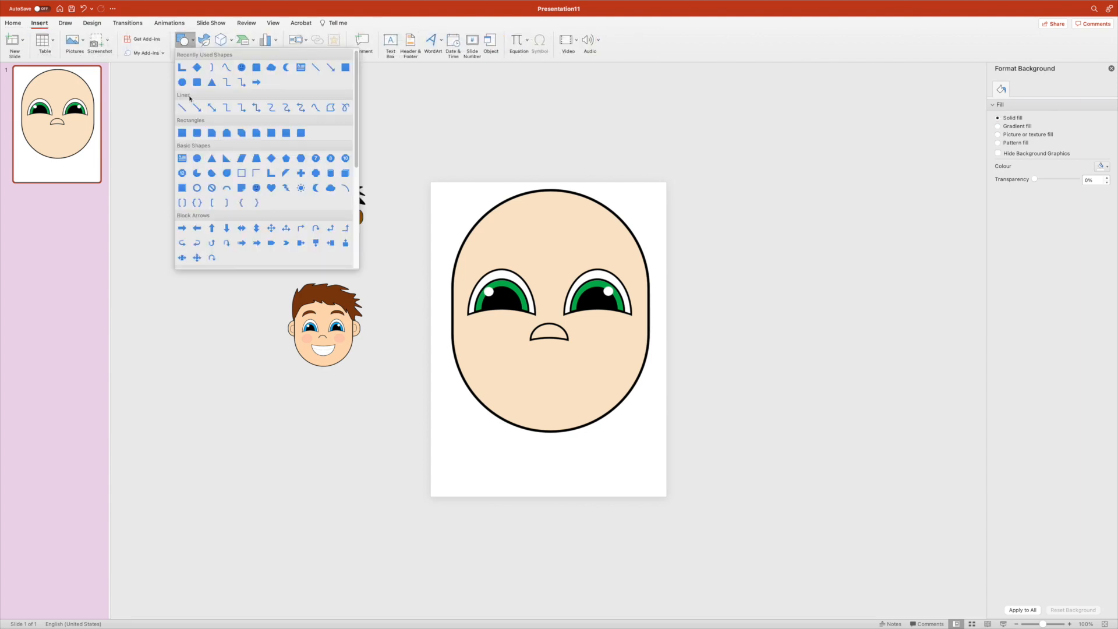
click(345, 67)
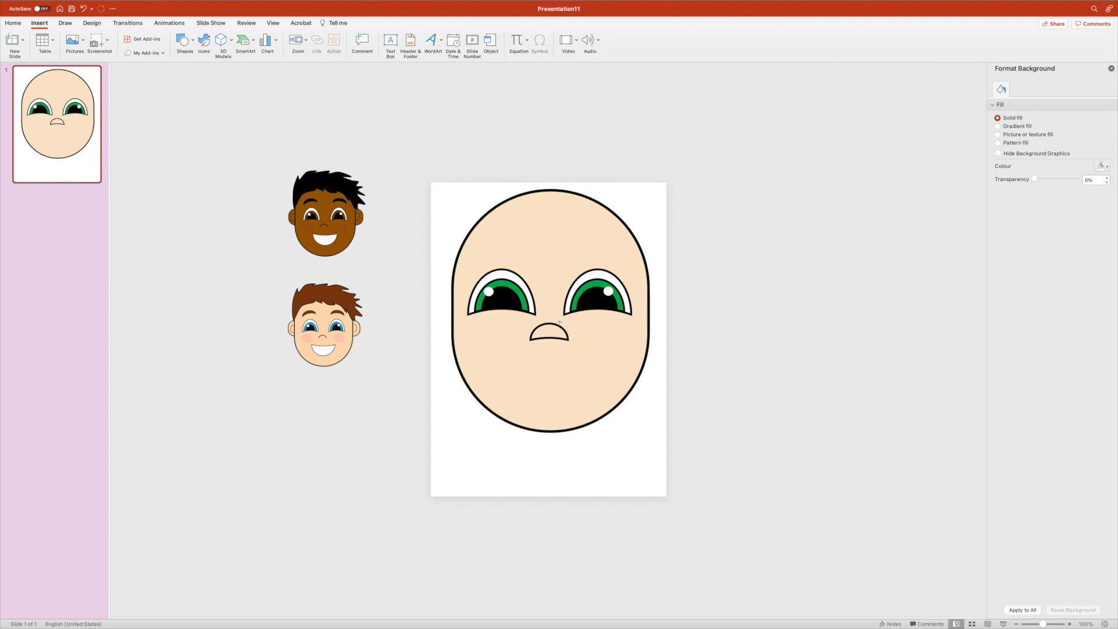
drag(519, 336, 579, 348)
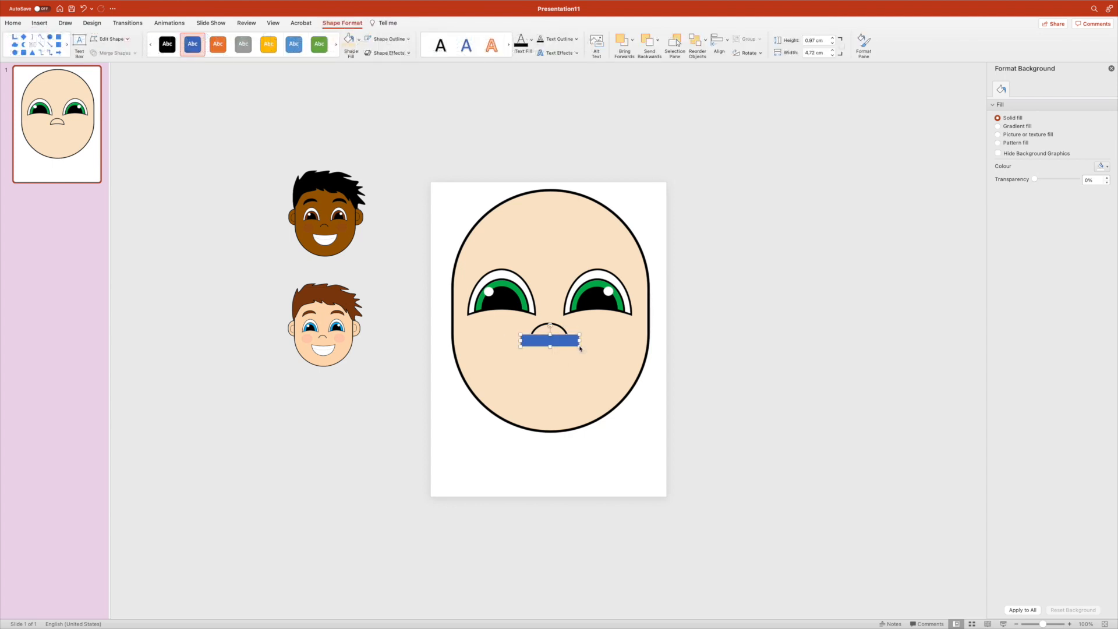
click(352, 39)
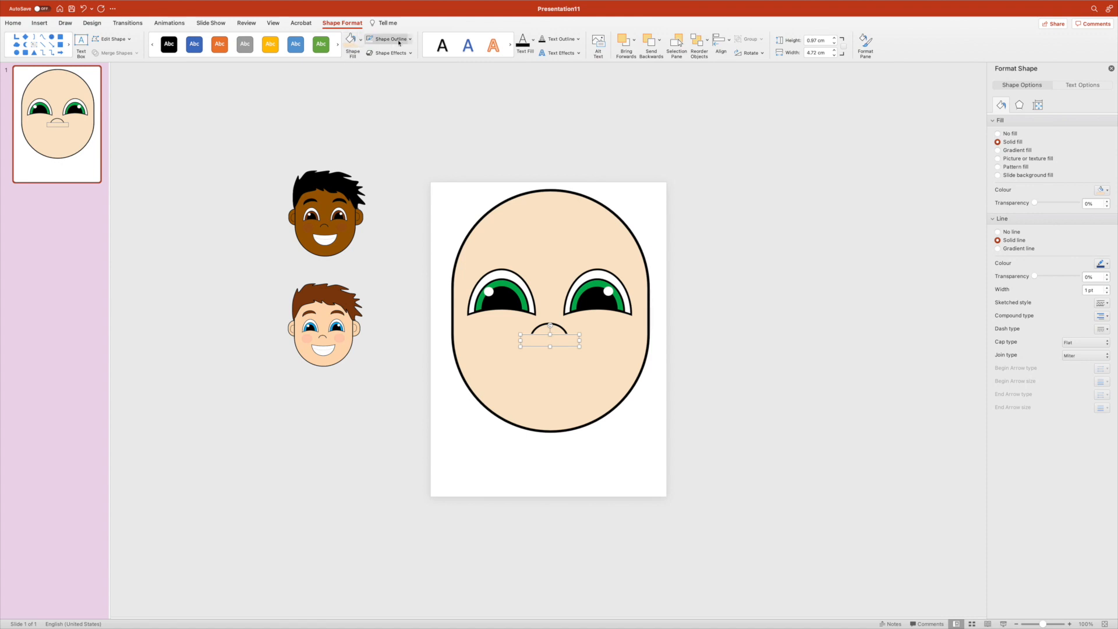
Remove the outline from the skin-coloured rectangle that covers the nose's lower edge.
click(411, 39)
click(407, 54)
click(756, 282)
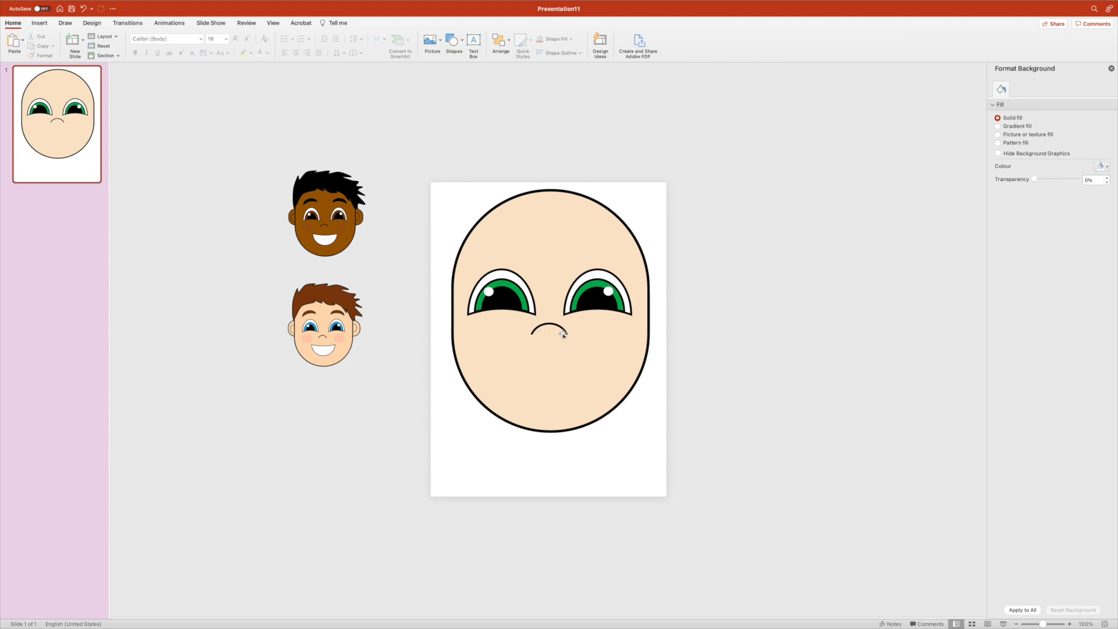
Make the arched nose shape slightly smaller, keeping it centred below the eyes.
click(531, 326)
drag(530, 323, 559, 345)
click(561, 339)
click(736, 346)
Copy the left white eye shape below the nose as the mouth and rotate it by 180° into a smile.
click(517, 276)
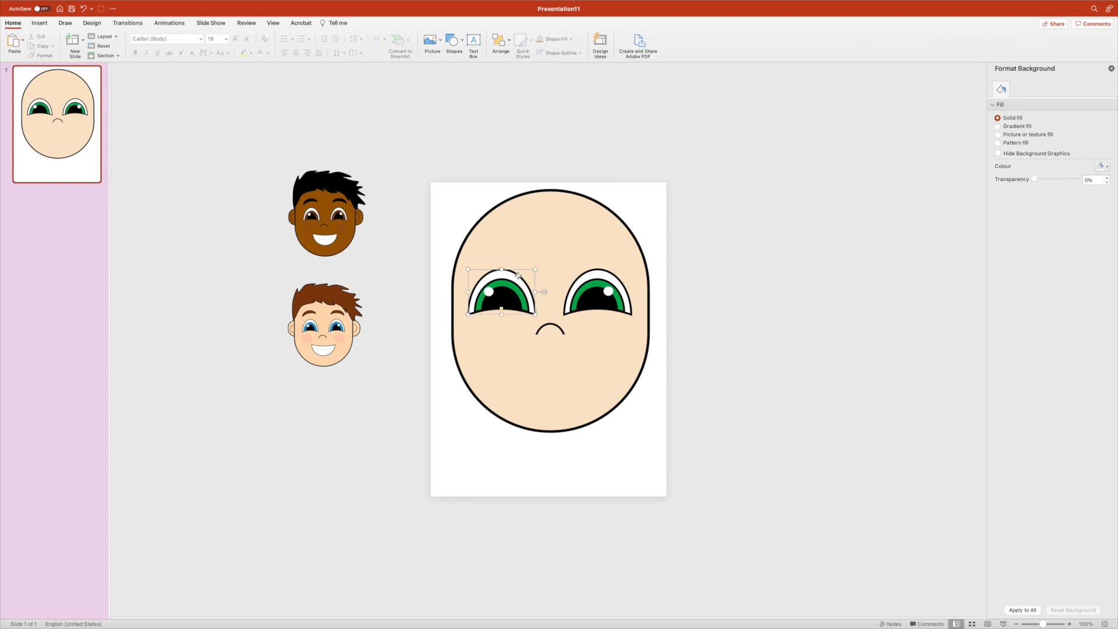
drag(518, 276, 574, 372)
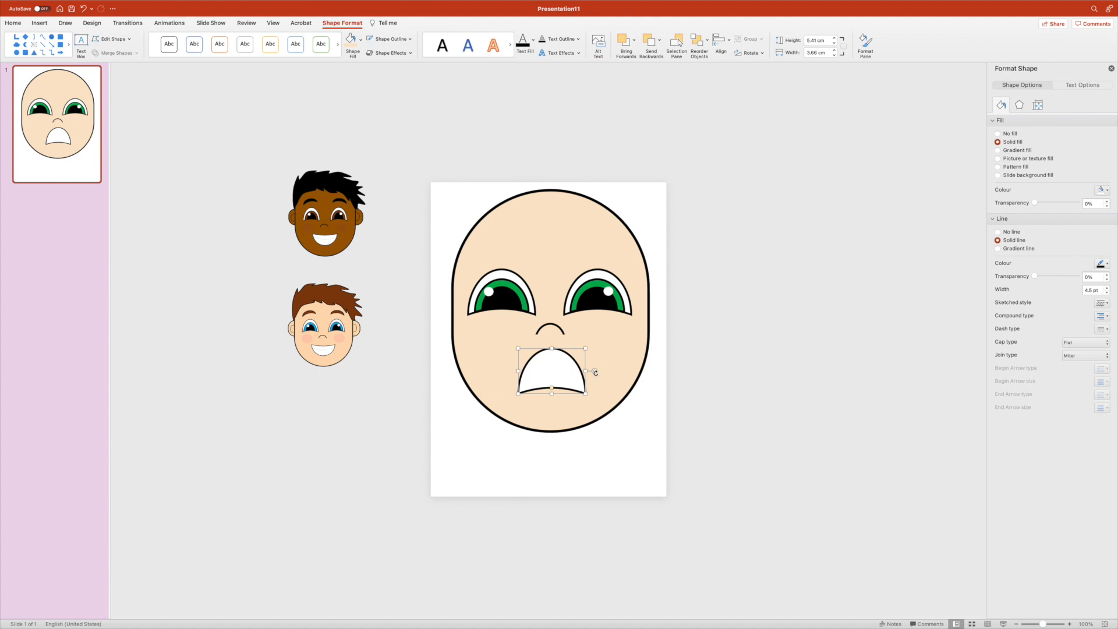
drag(595, 371, 498, 374)
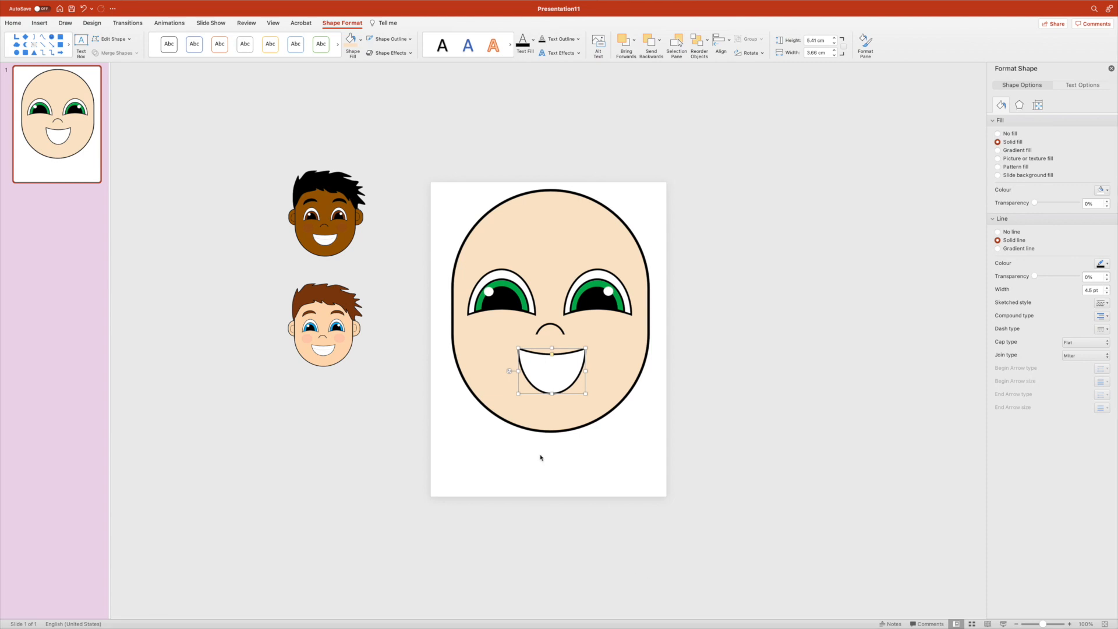
Enlarge the mouth to about 7.9 cm wide and 3.9 cm high, centred under the nose.
drag(542, 379, 500, 348)
drag(586, 370, 494, 372)
mouse_move(553, 396)
mouse_down()
mouse_move(553, 414)
mouse_move(551, 368)
mouse_move(556, 407)
mouse_move(556, 379)
mouse_up()
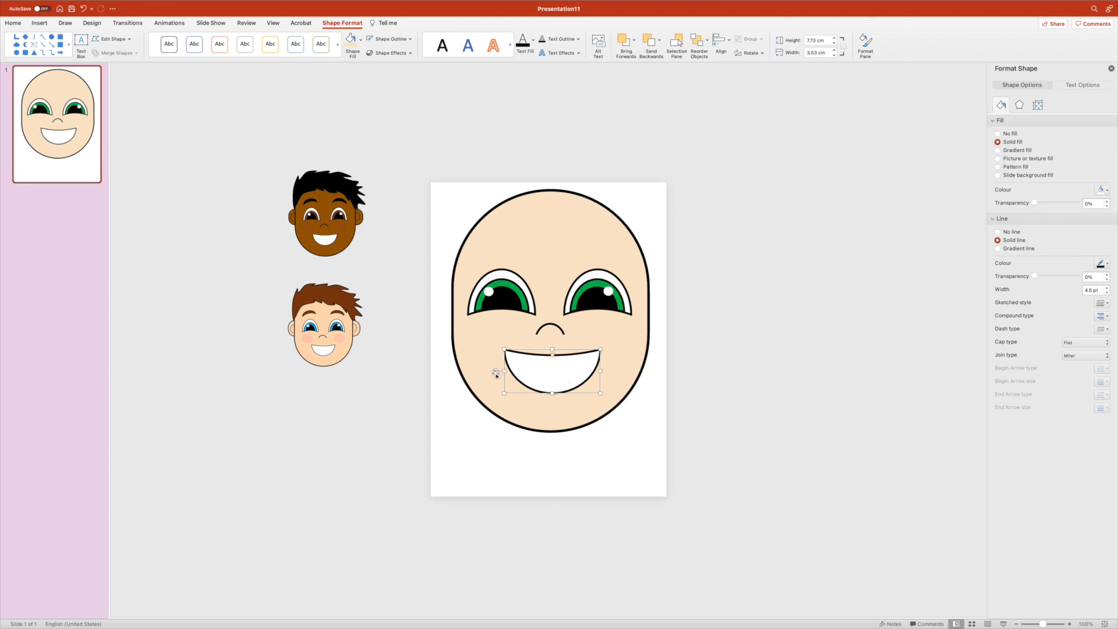
drag(504, 394, 552, 378)
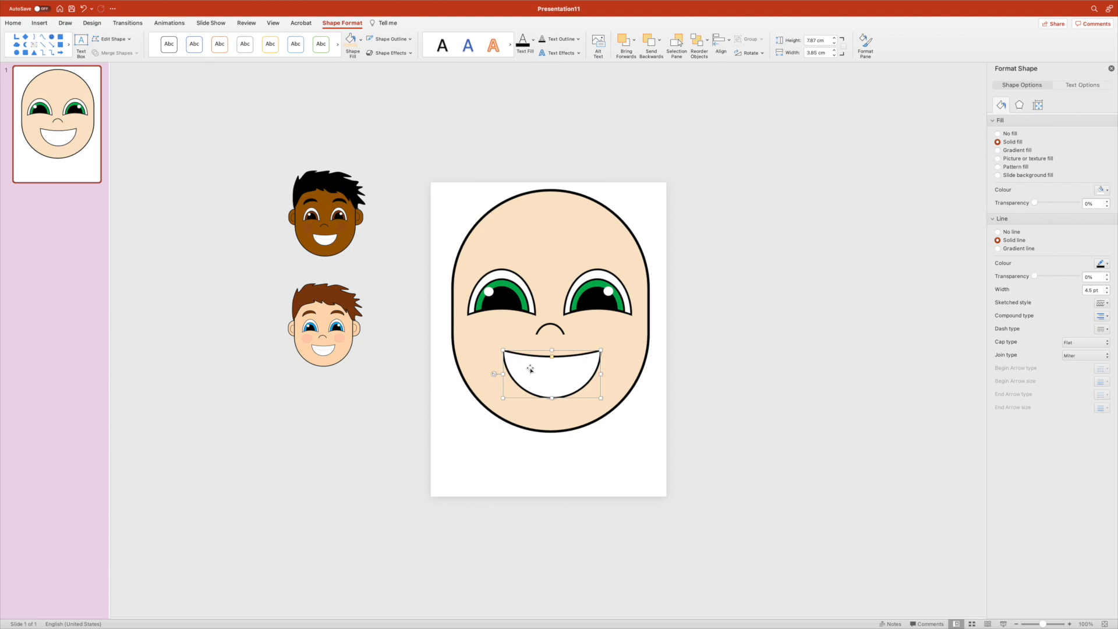
Copy the left eye's black pupil above the eye as an eyebrow about 3.9 cm by 1.4 cm and fill it dark brown.
click(509, 299)
drag(510, 299, 533, 255)
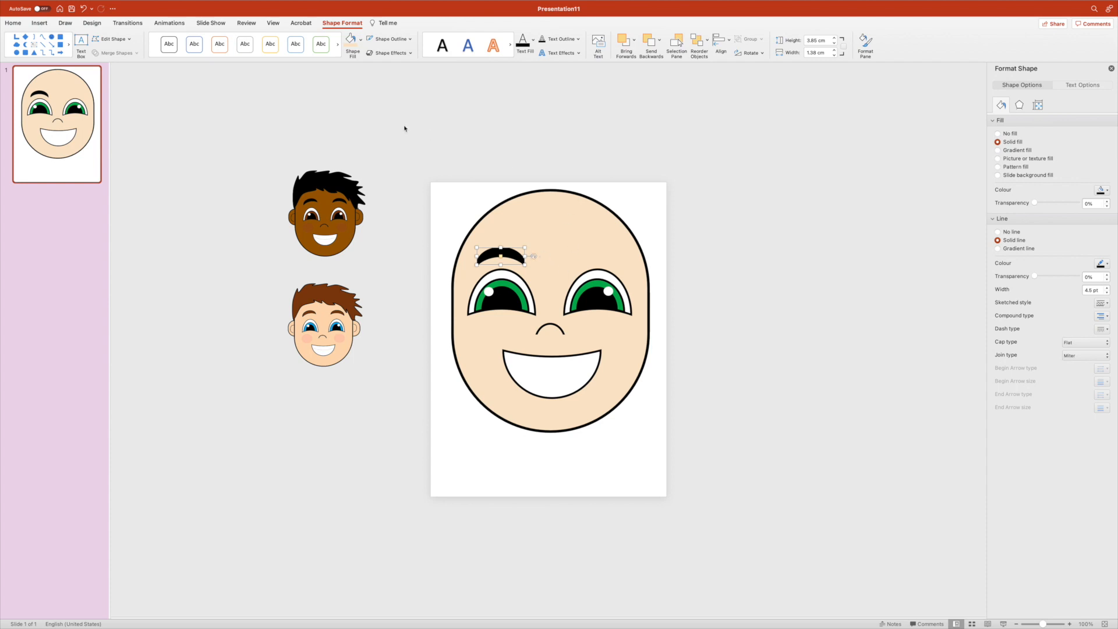
click(361, 40)
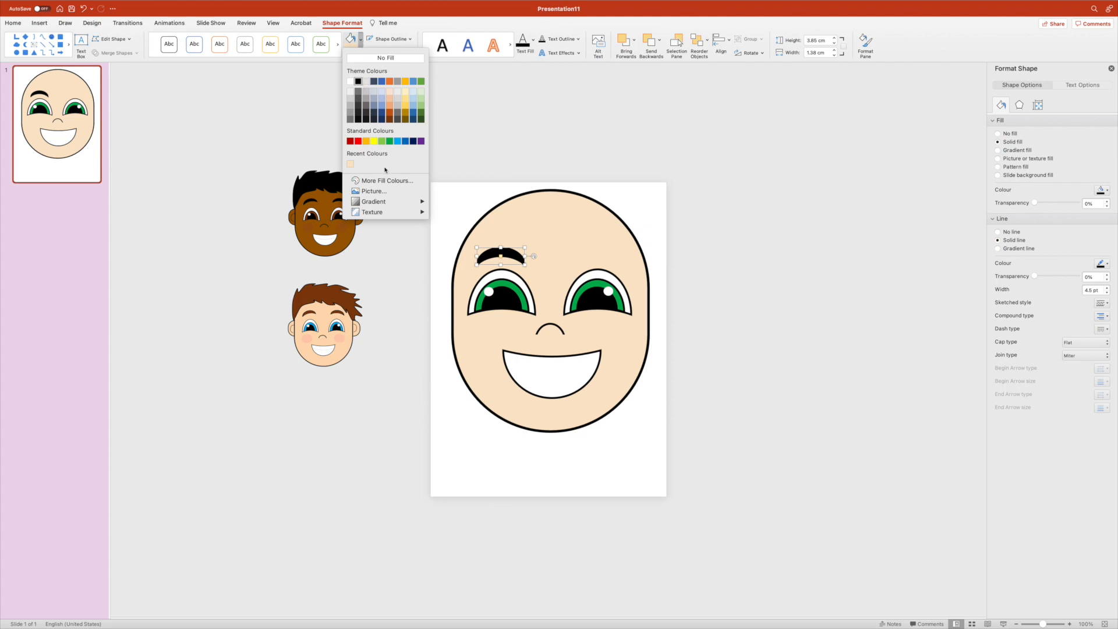
click(397, 120)
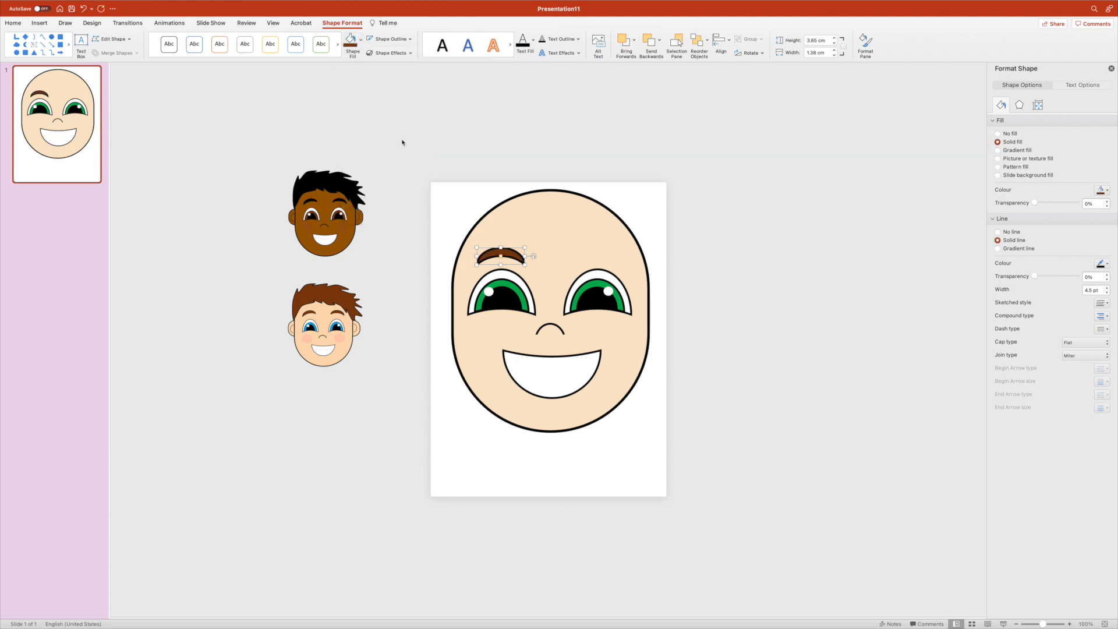
Enlarge the eyebrow to about 4.7 cm by 1.7 cm with a slight tilt, and copy it above the right eye.
click(536, 255)
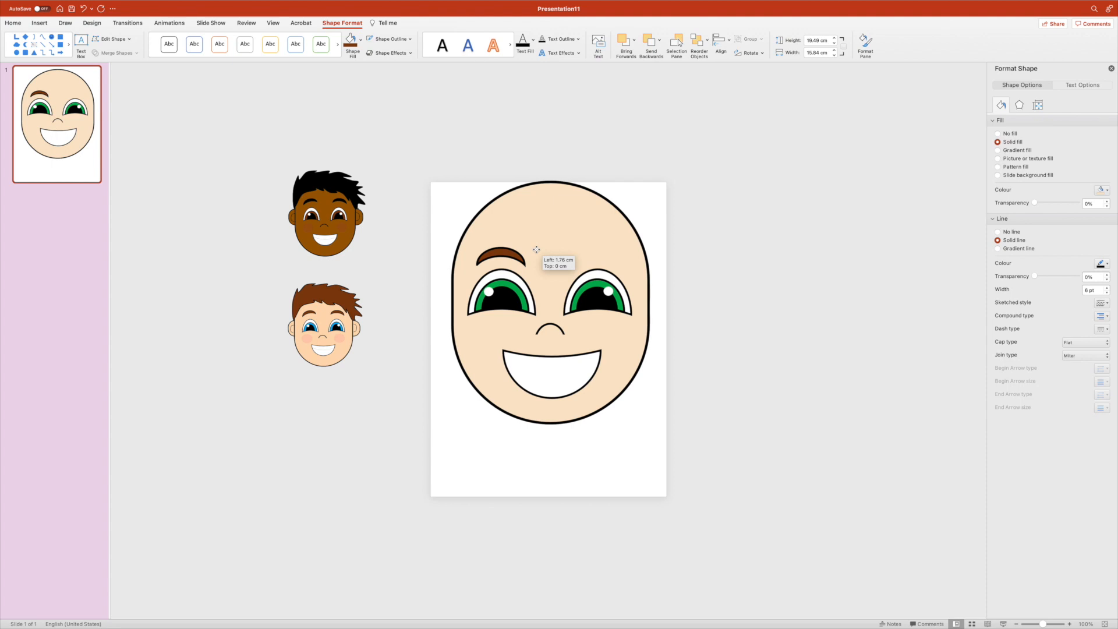
click(524, 255)
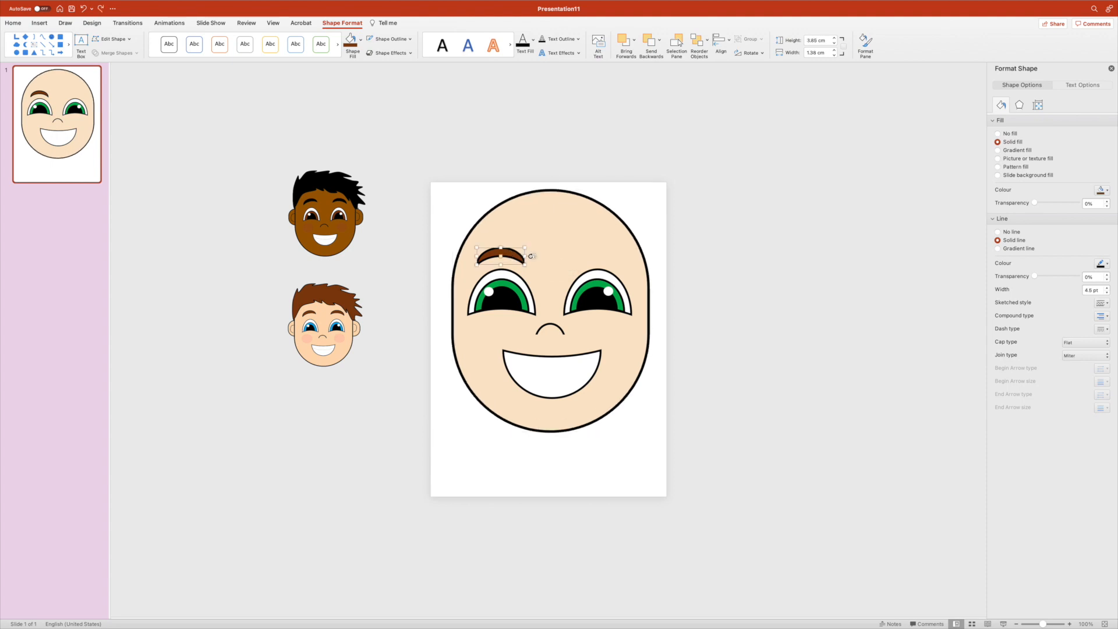
drag(536, 255, 511, 254)
drag(511, 252, 607, 252)
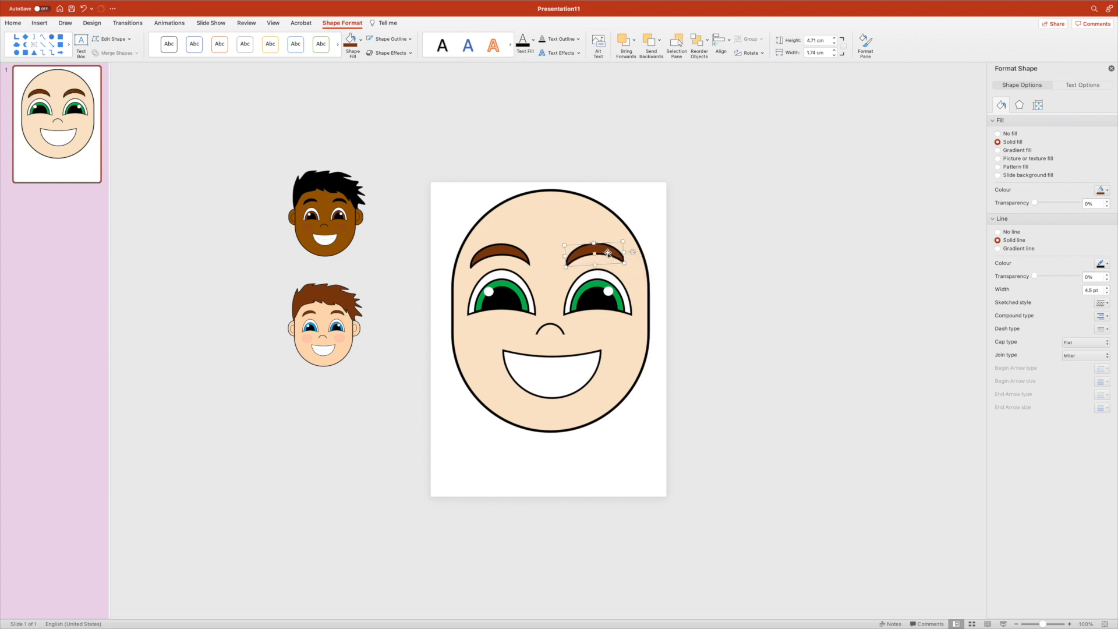
Try different eyebrow tilts, ending with both eyebrows raised and their outer ends sloping down.
click(526, 257)
drag(539, 253, 550, 274)
click(592, 251)
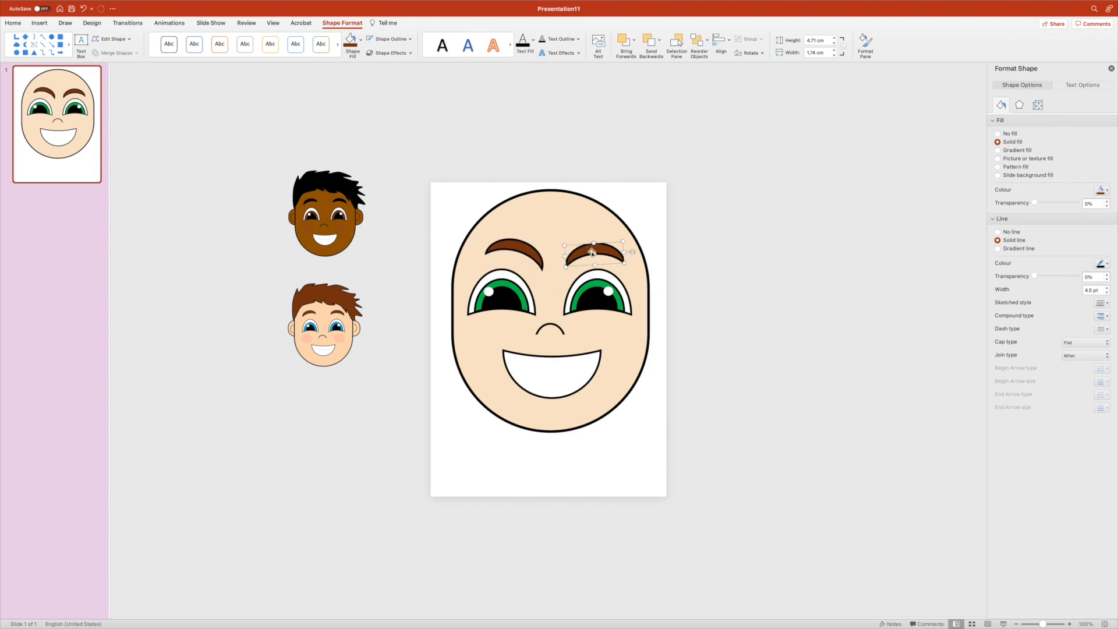
drag(633, 251, 606, 241)
click(527, 247)
drag(516, 246, 517, 241)
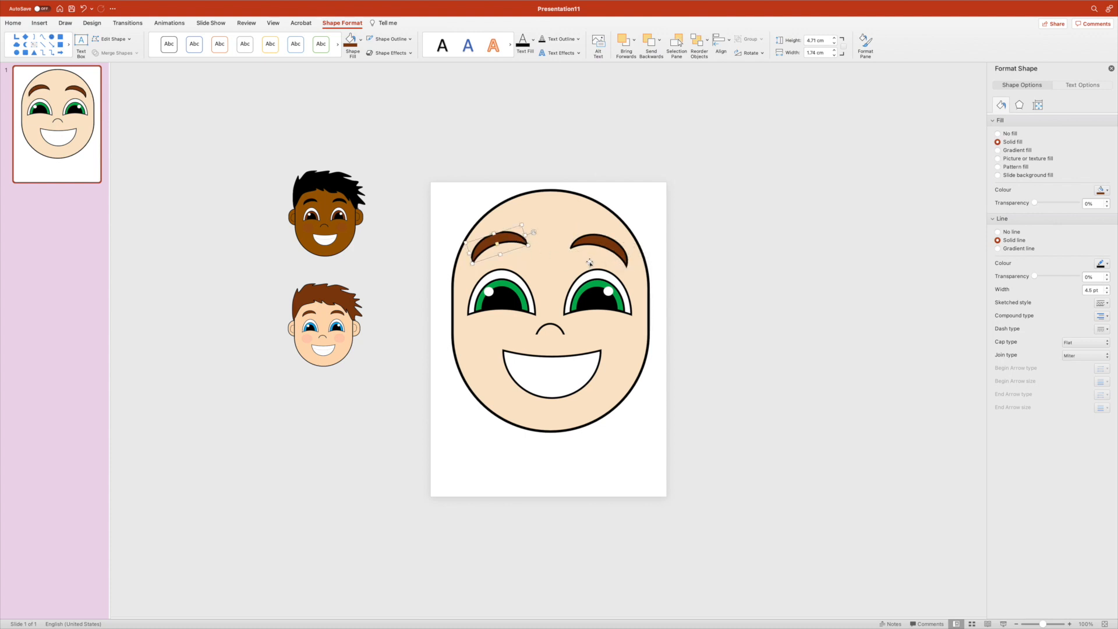
Try an angry expression by tilting both eyebrows' inner ends down and turning the mouth upside down.
drag(600, 243, 538, 261)
click(520, 237)
click(548, 357)
drag(554, 358, 553, 351)
drag(495, 375, 593, 375)
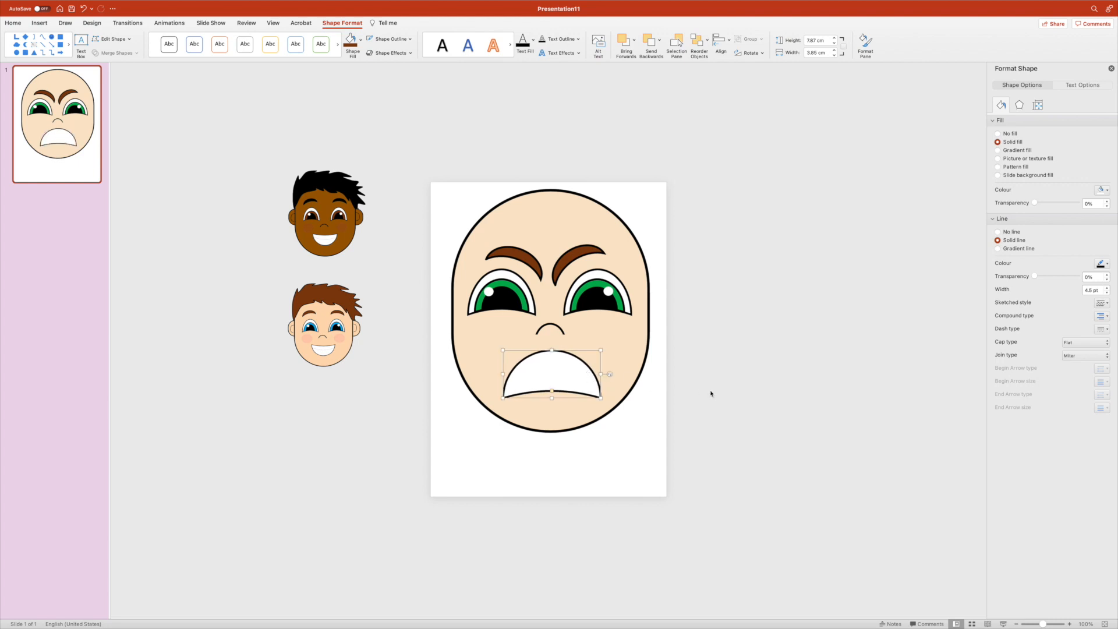
Undo the angry-expression changes to the mouth and both eyebrows.
key(super+z)
key(super+z)
key(super+z)
key(super+z)
key(super+z)
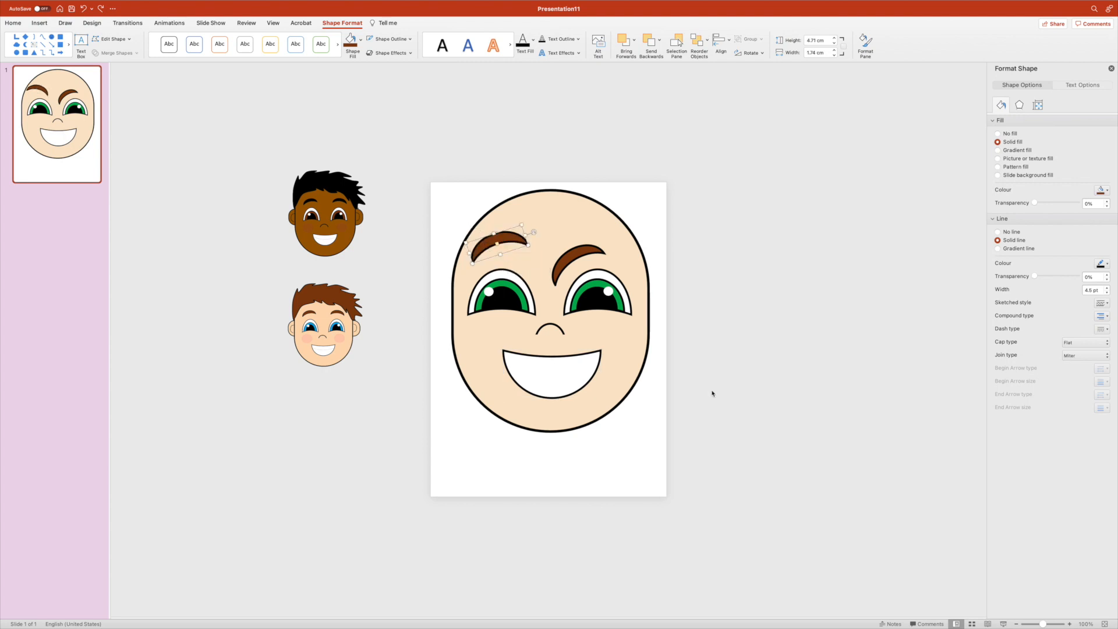
key(super+z)
key(super+z)
key(super+z)
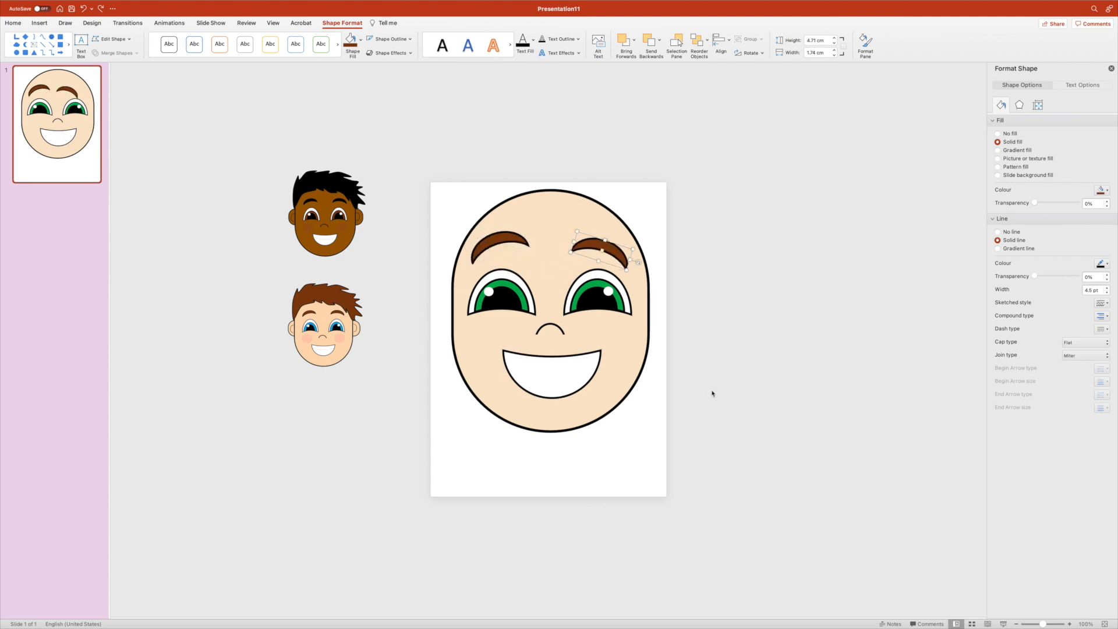
key(super+z)
Lower both eyebrows closer to the eyes and adjust their tilt.
click(513, 240)
drag(512, 239, 513, 245)
drag(596, 244, 595, 249)
drag(518, 245, 537, 249)
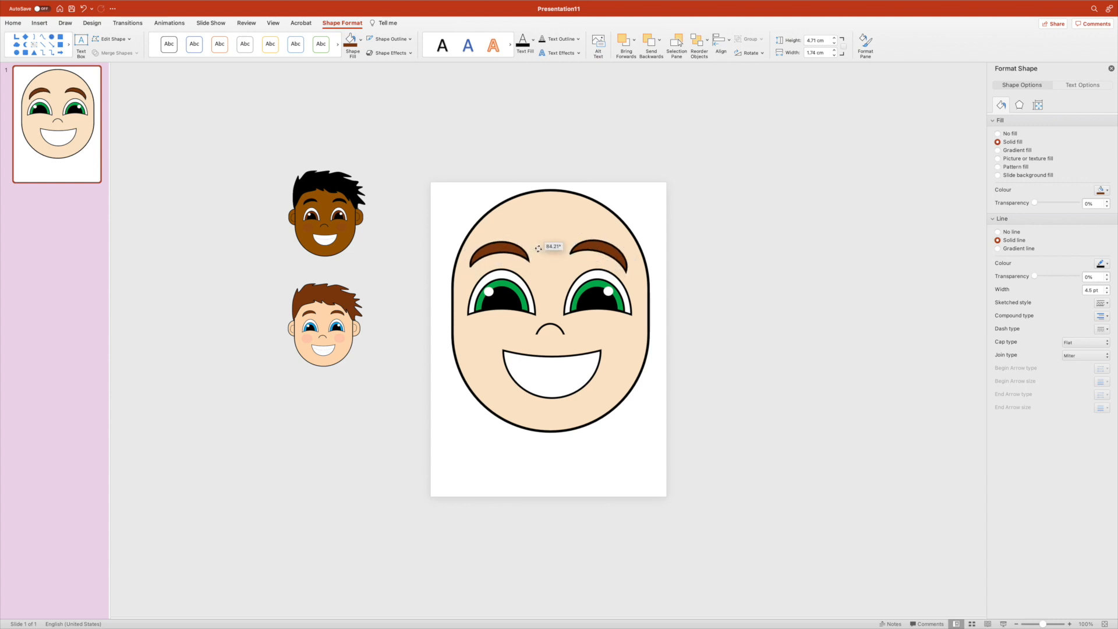
click(611, 251)
mouse_move(637, 264)
mouse_down()
mouse_move(634, 235)
mouse_move(629, 267)
mouse_up()
click(512, 255)
drag(541, 251, 515, 251)
key(super+z)
Fine-tune the eyebrows so they sit evenly just above the eyes with their outer ends sloping down.
drag(603, 250, 532, 246)
click(499, 247)
click(600, 254)
drag(640, 262, 611, 254)
click(504, 252)
drag(505, 252, 505, 254)
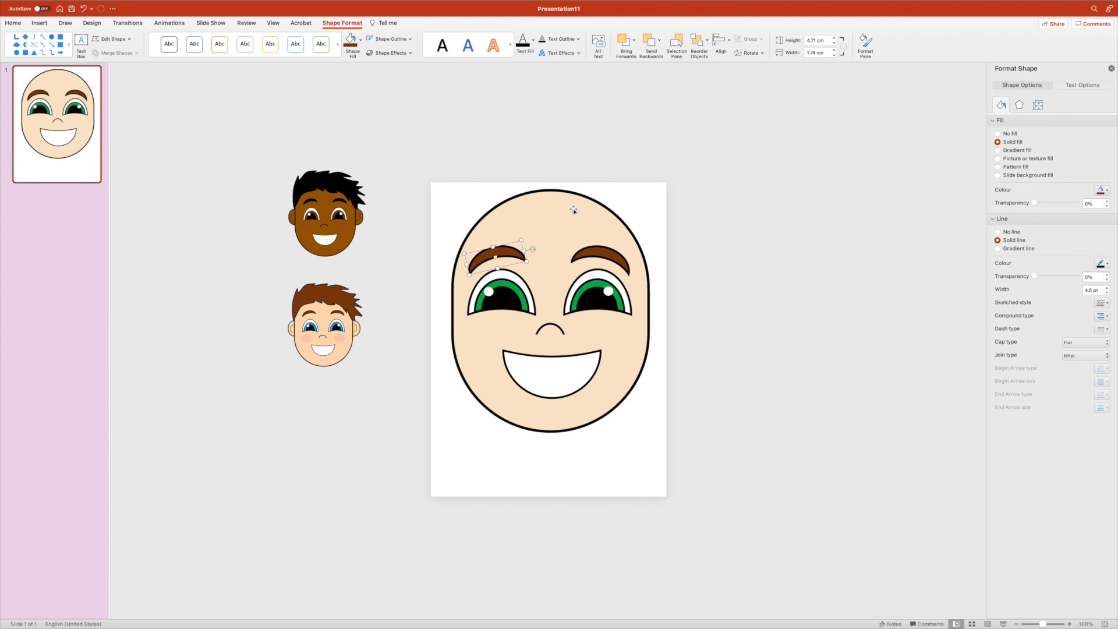
Duplicate the head shape and shrink it to an ear about 4.5 cm high and 3.4 cm wide on the head's left edge.
click(534, 210)
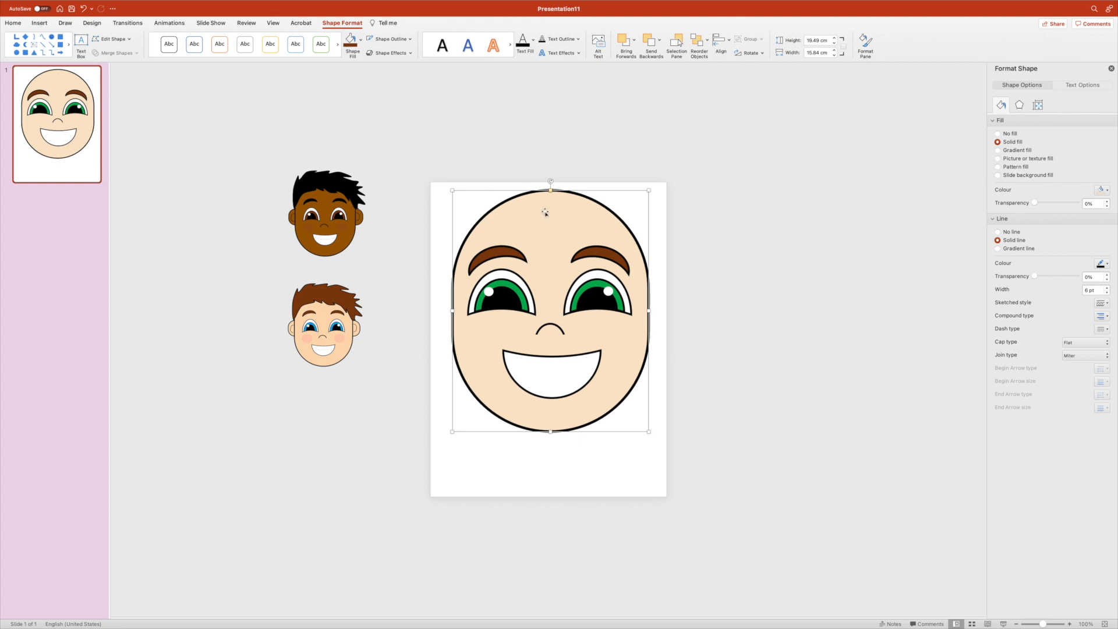
key(super+d)
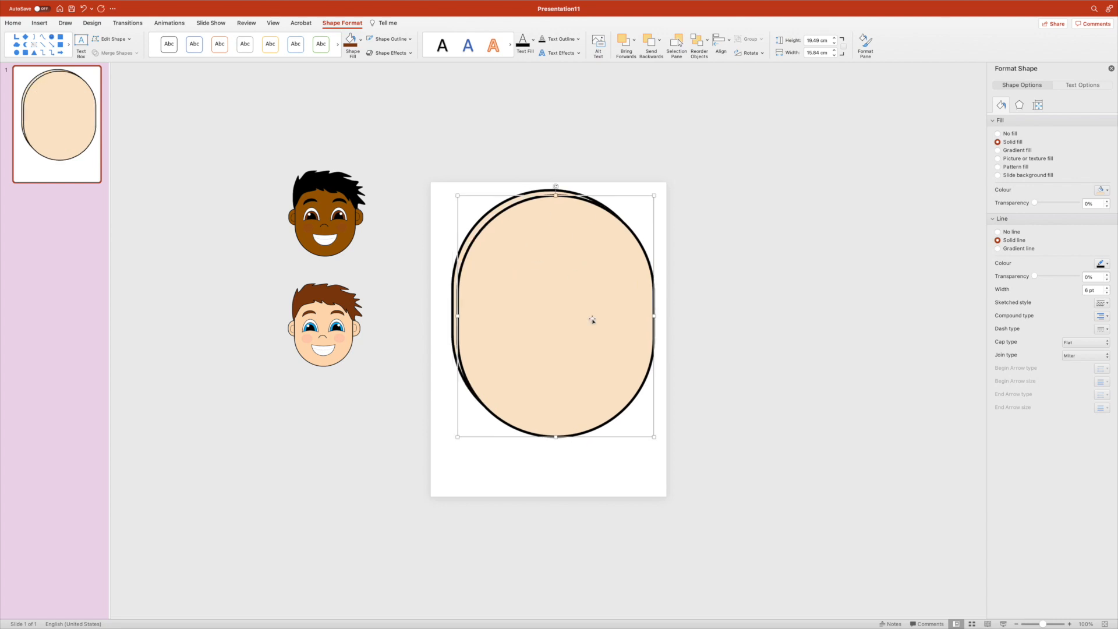
drag(550, 317, 697, 332)
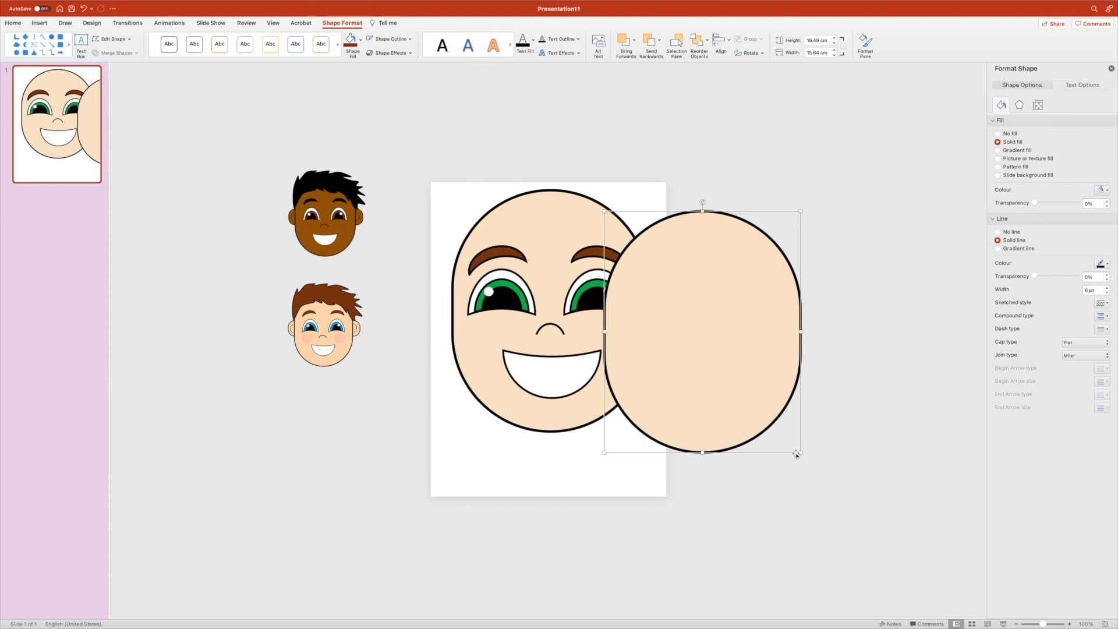
drag(801, 452, 659, 277)
drag(602, 253, 422, 313)
mouse_move(478, 344)
mouse_down()
mouse_move(460, 318)
mouse_move(462, 331)
mouse_up()
drag(448, 305, 476, 286)
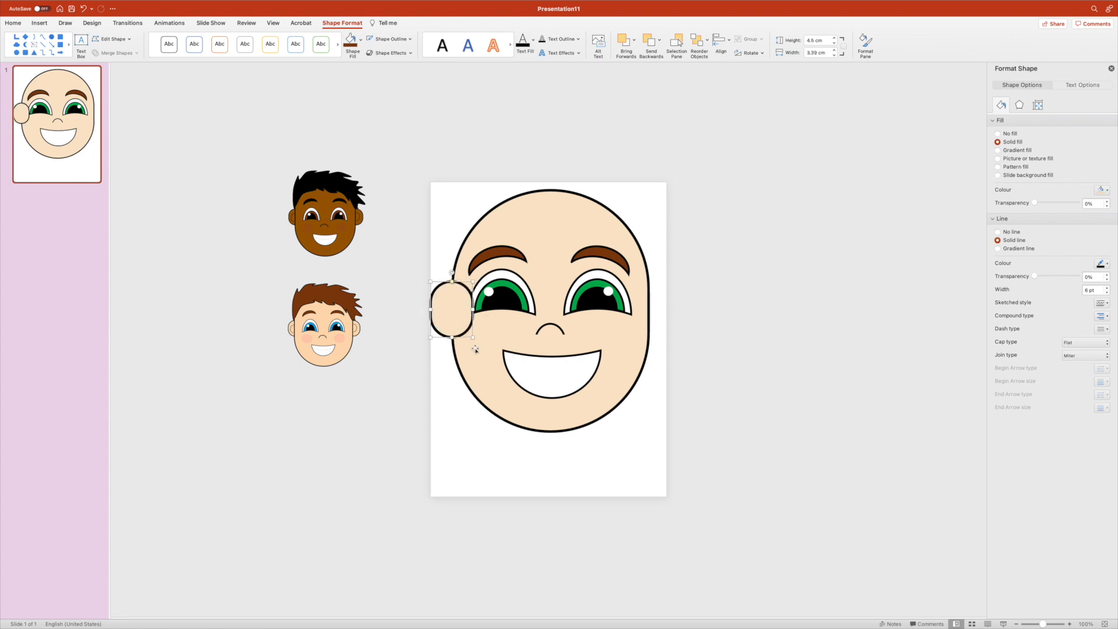
Reduce the ear to about 3.6 cm high and 3 cm wide and place it over the head's left edge at eye level.
drag(474, 338, 453, 304)
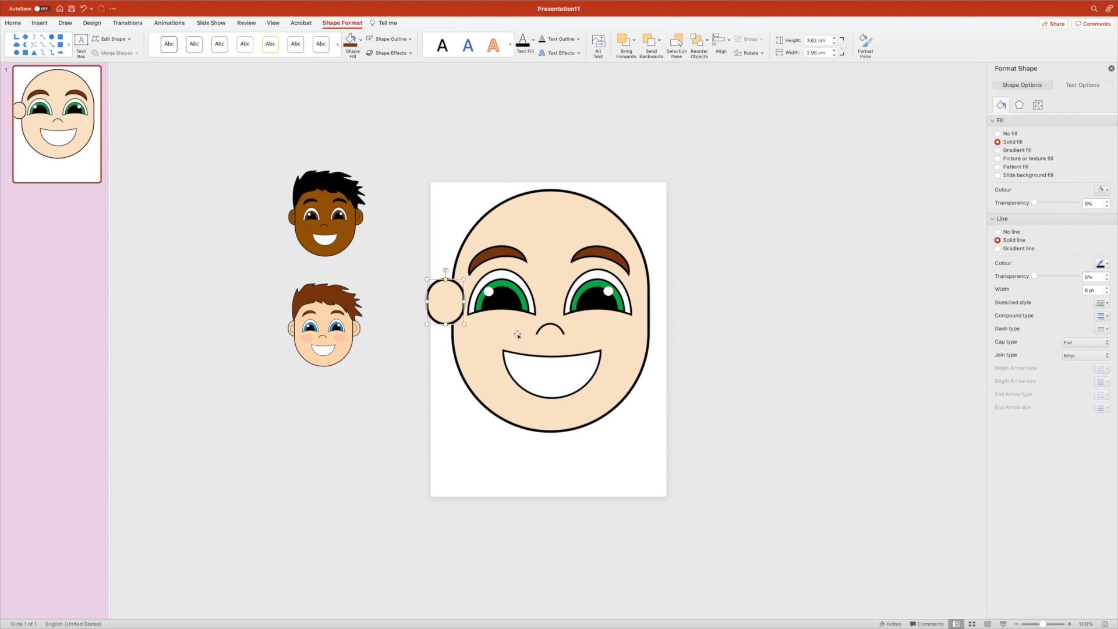
mouse_move(455, 302)
mouse_down()
mouse_move(442, 306)
mouse_move(454, 313)
mouse_move(430, 309)
mouse_move(439, 309)
mouse_up()
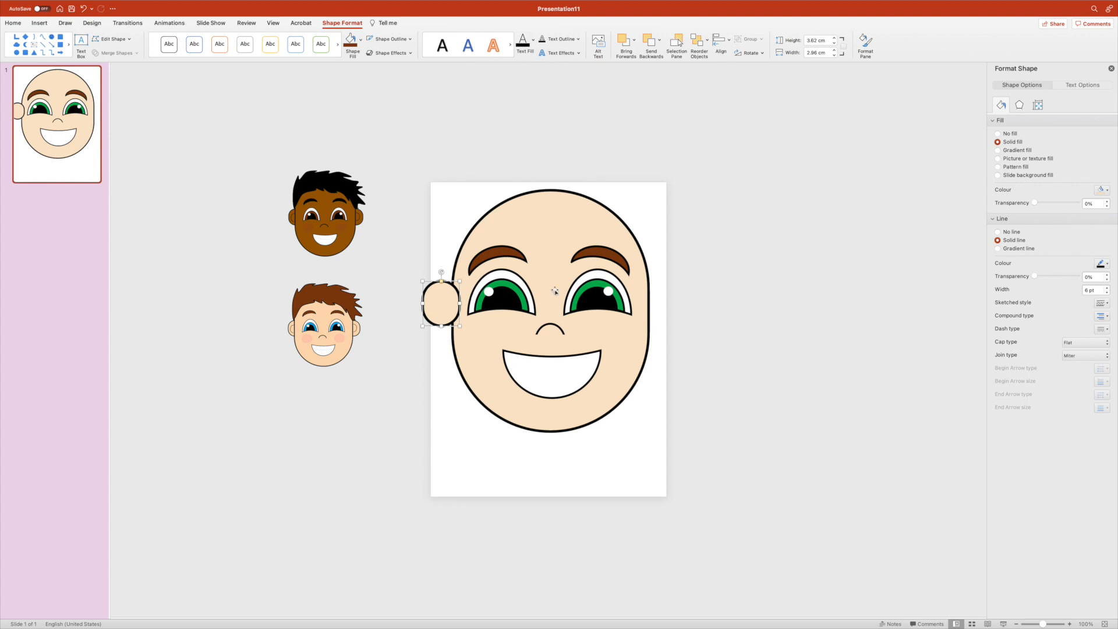
mouse_move(443, 308)
mouse_down()
mouse_move(593, 305)
mouse_move(438, 329)
mouse_move(448, 311)
mouse_up()
Send the left ear to the back so it sits behind the head.
right_click(447, 308)
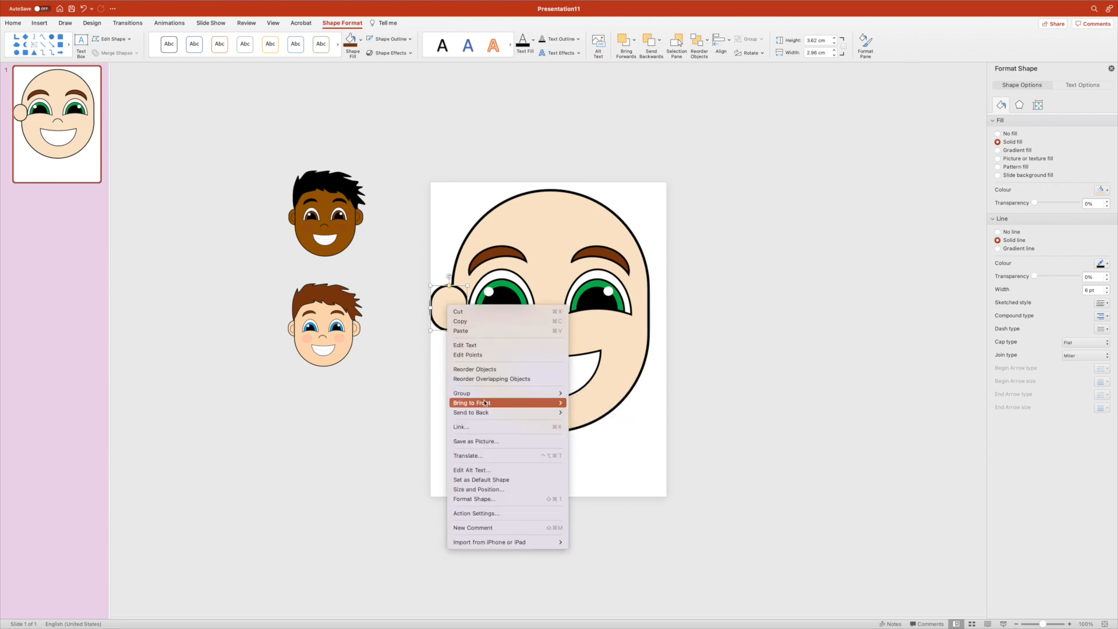
mouse_move(488, 416)
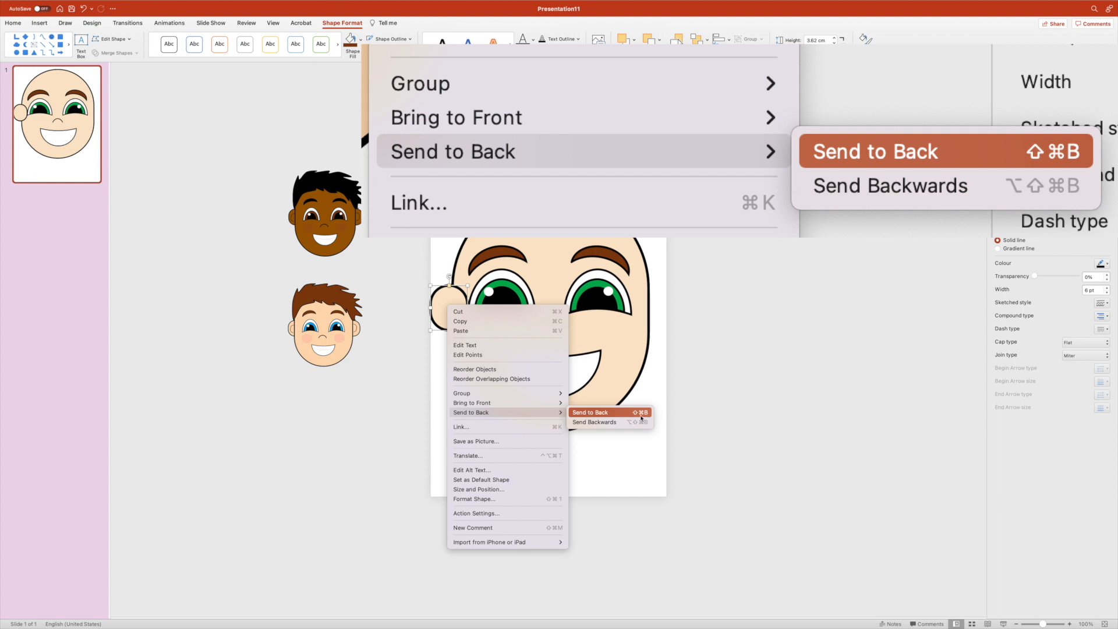
click(597, 415)
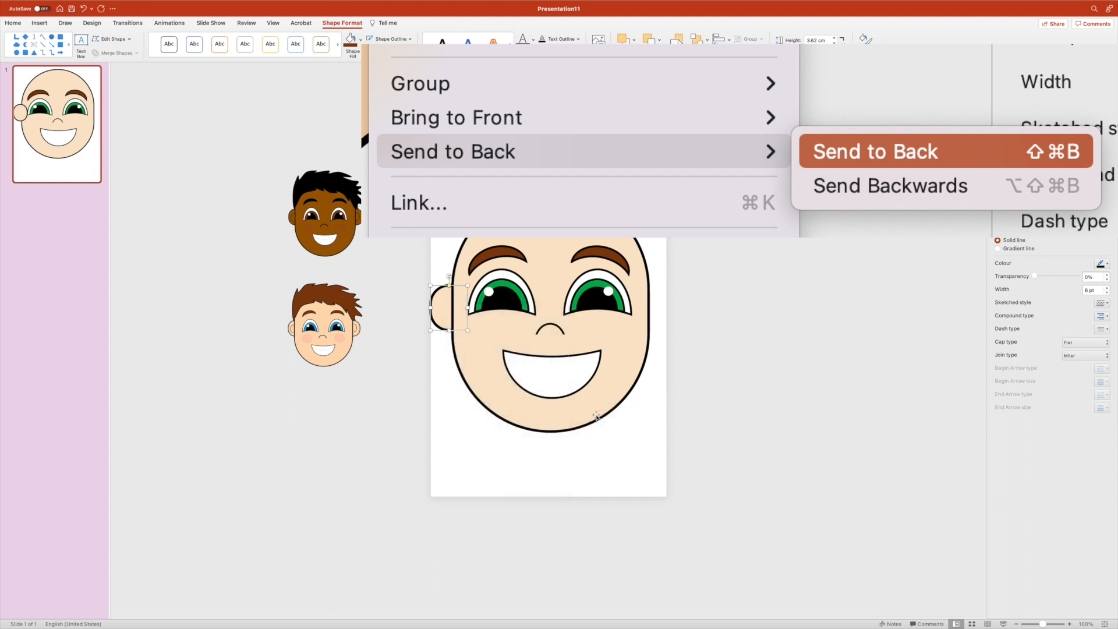
Copy the ear, about 3.8 cm by 3 cm, to the head's right edge and send the copy to the back.
click(440, 318)
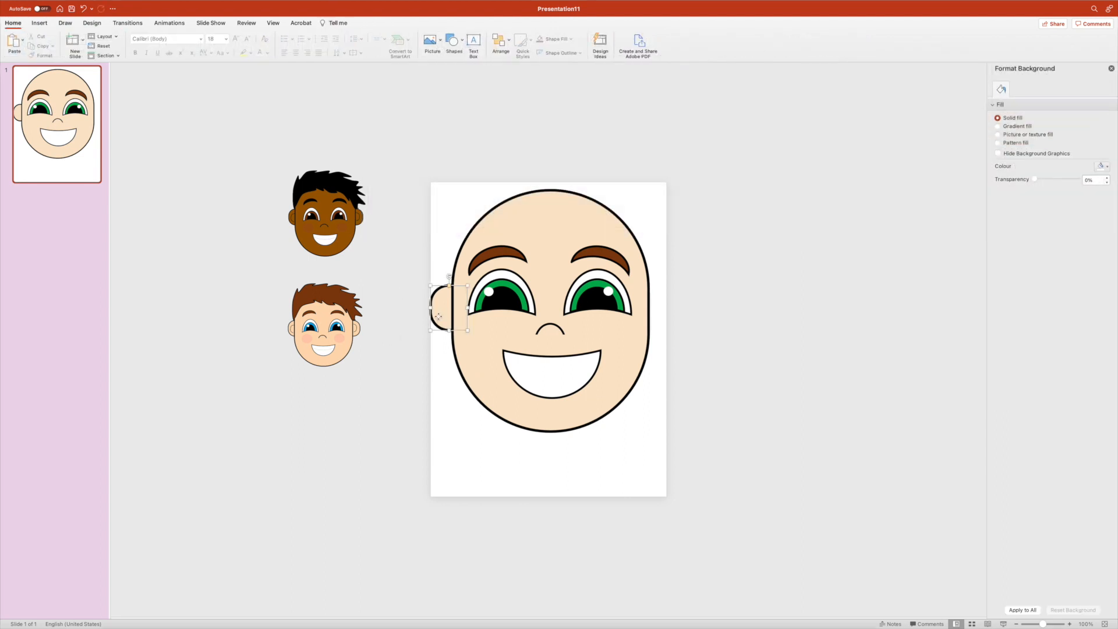
drag(439, 320, 655, 304)
key(super+z)
key(super+z)
right_click(657, 302)
mouse_move(693, 407)
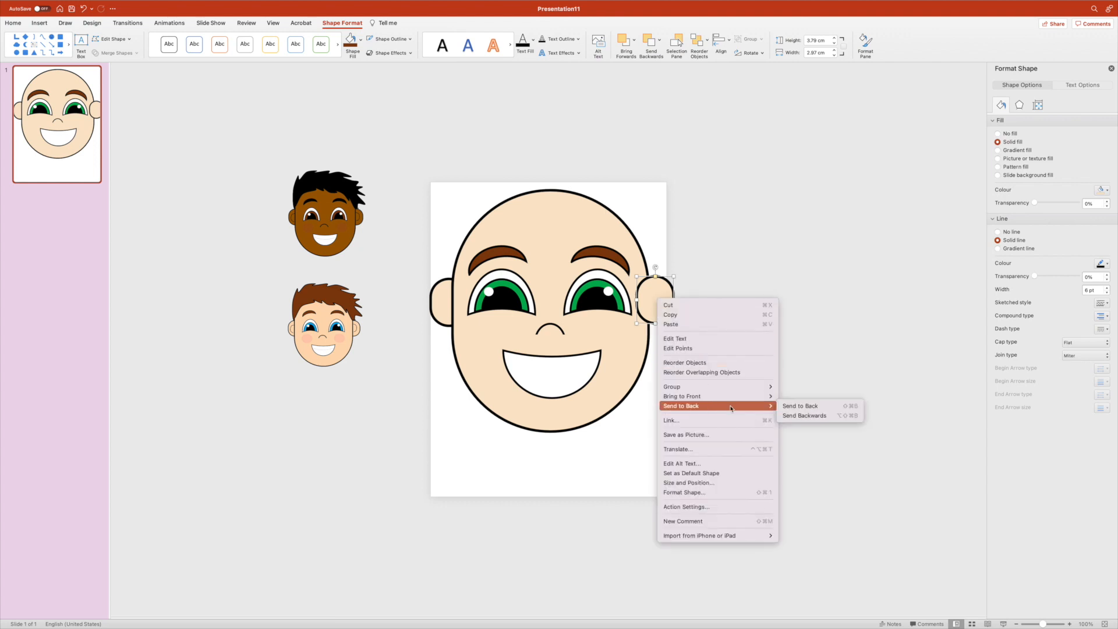
click(807, 406)
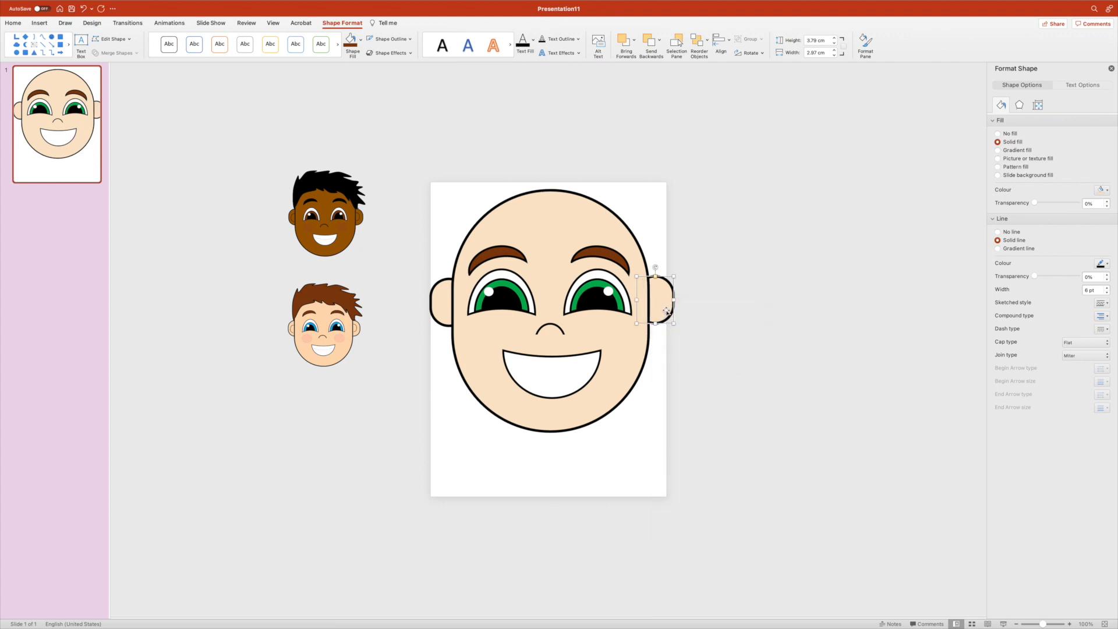
Nudge the right ear closer to the head and align the bottom edges of both ears.
drag(666, 310, 664, 310)
shift+click(444, 298)
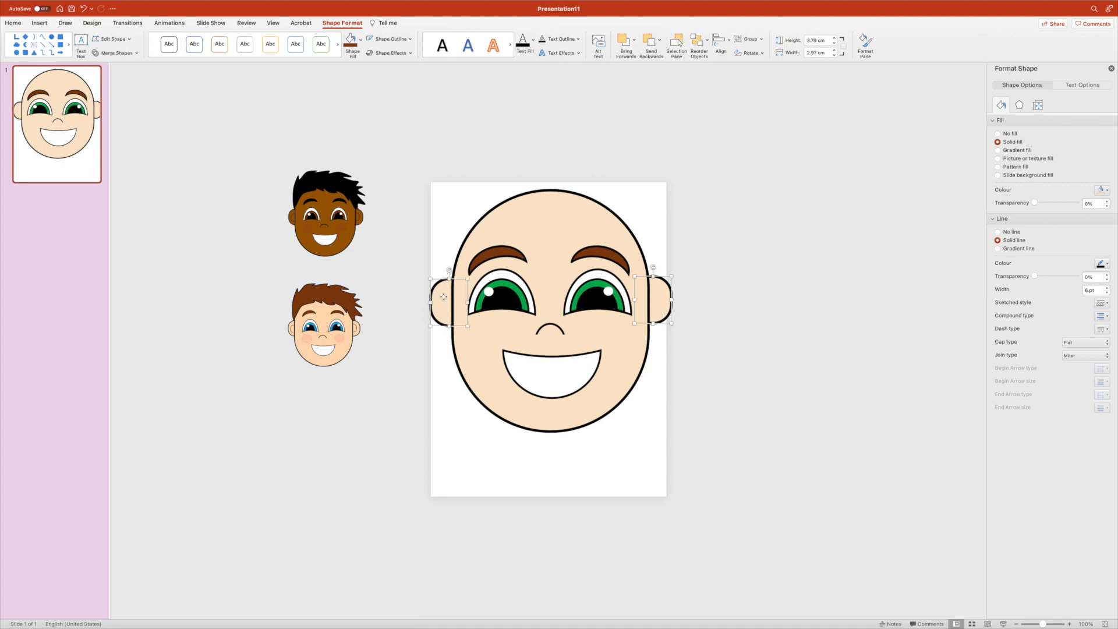
click(726, 48)
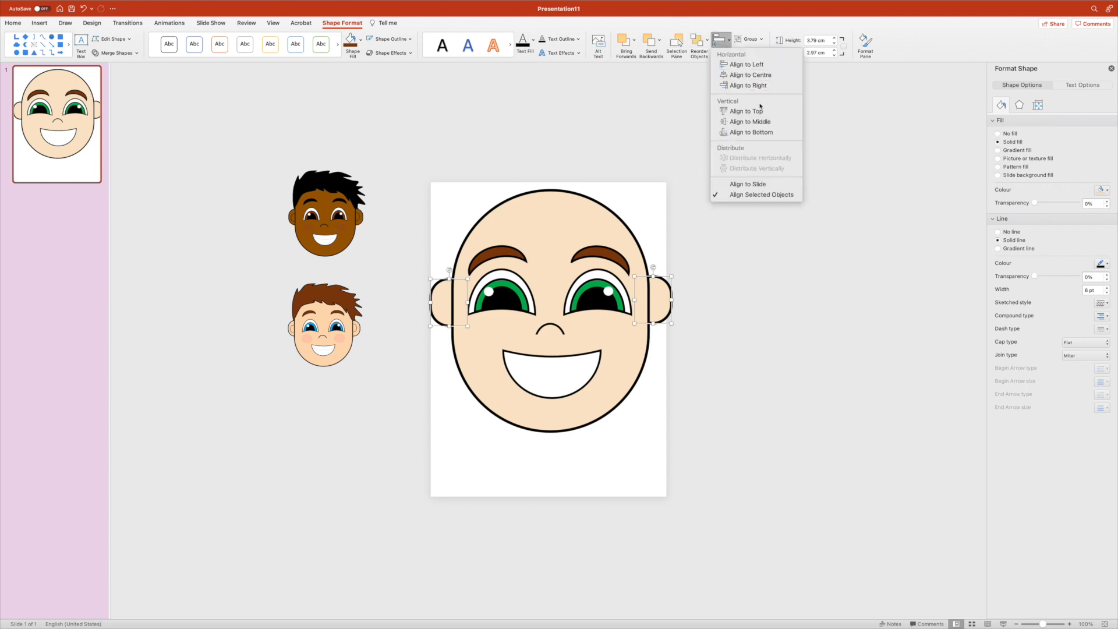
click(769, 132)
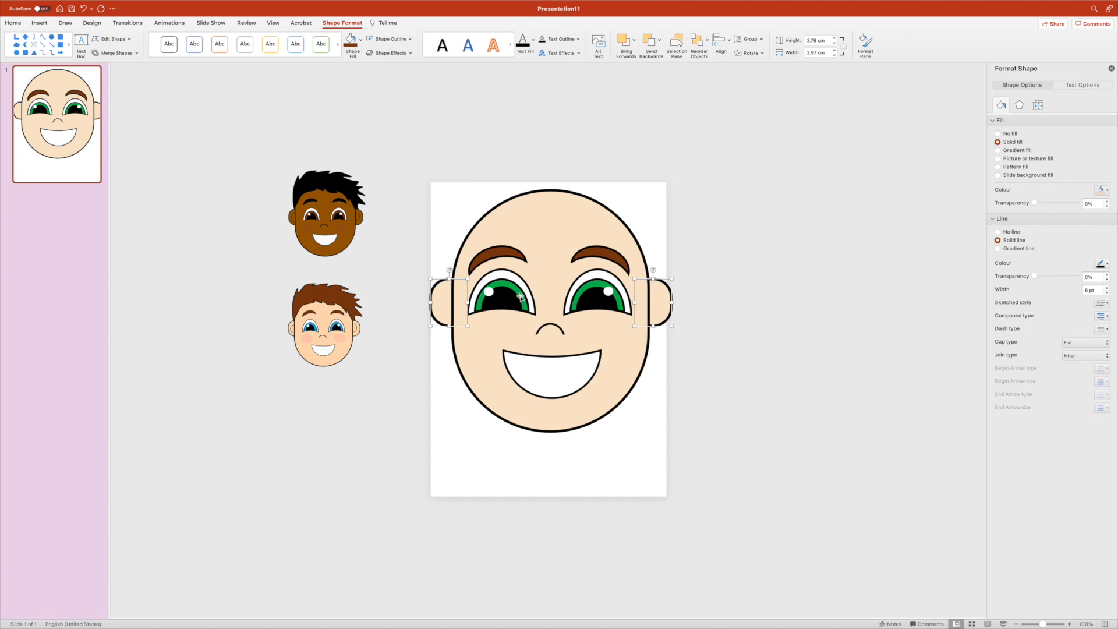
click(746, 296)
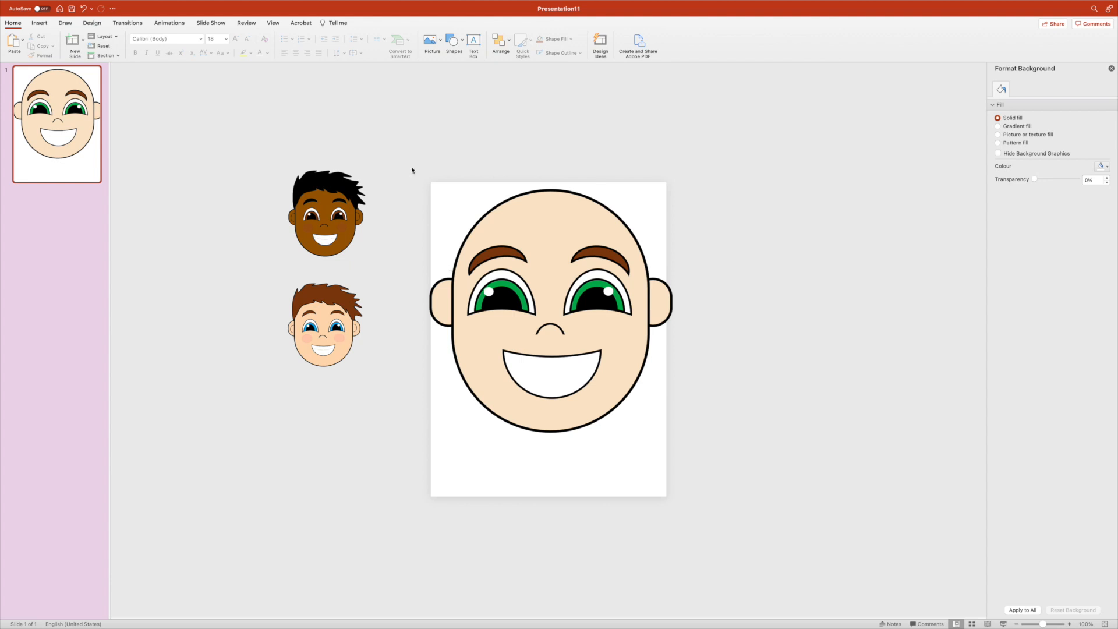
Draw a closed spiky hair shape about 10.3 cm high and 18.3 cm wide over the head's top with the Curve tool.
click(39, 23)
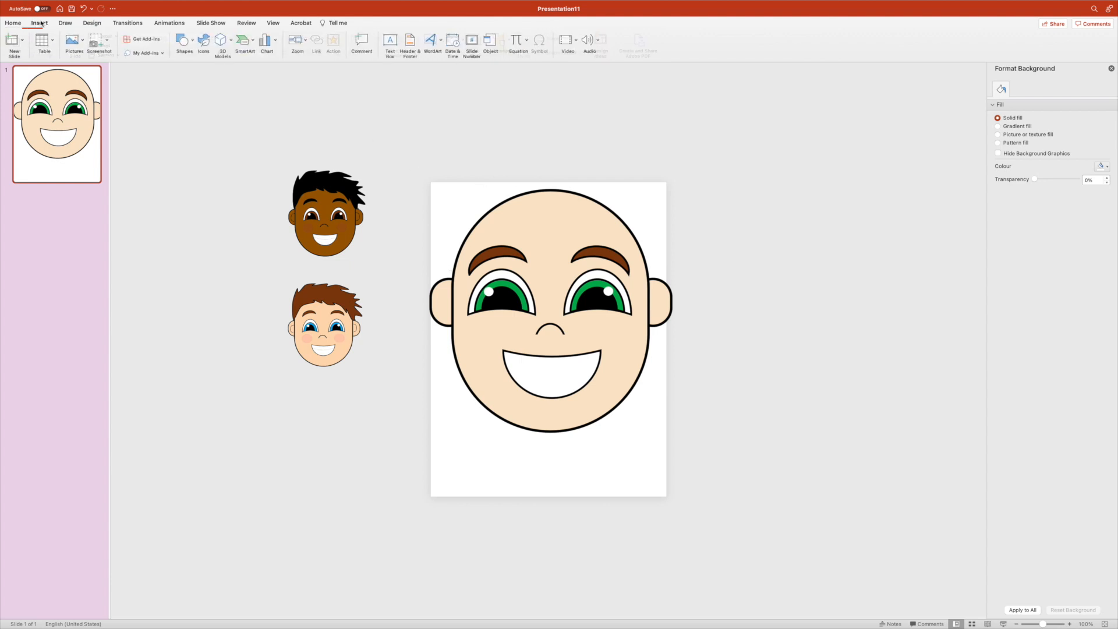
click(194, 41)
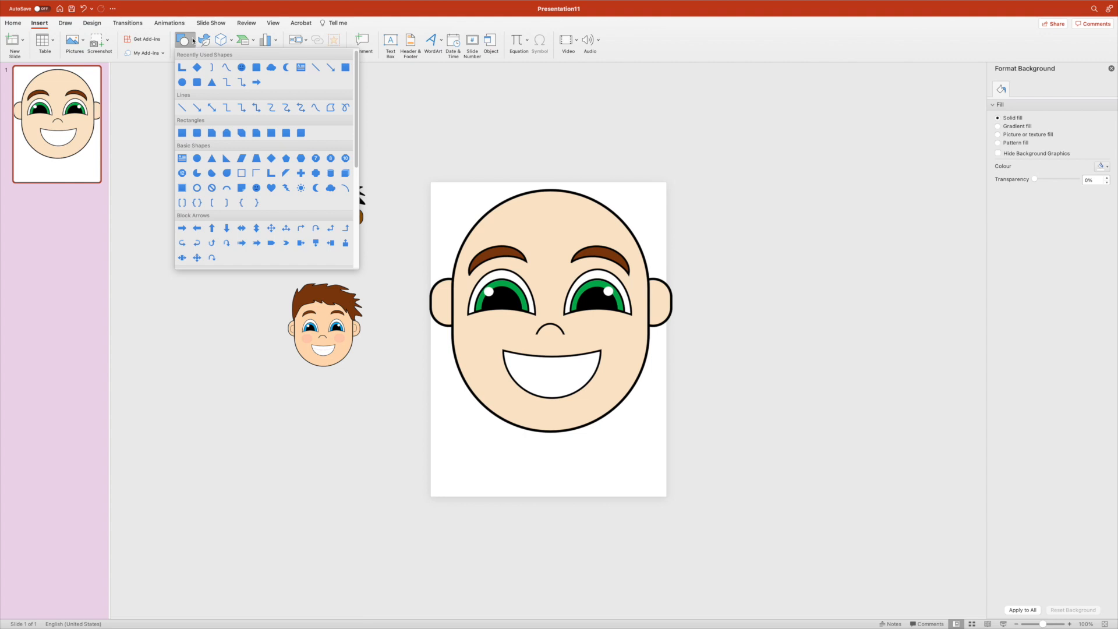
click(315, 108)
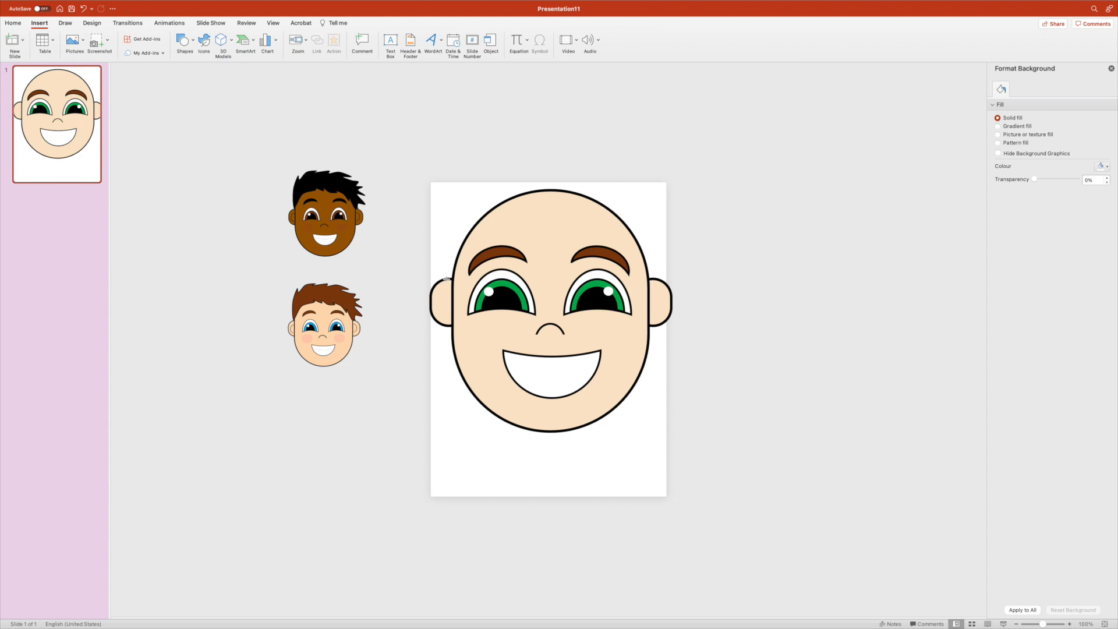
mouse_move(447, 279)
mouse_down()
mouse_move(461, 174)
mouse_move(498, 159)
mouse_move(578, 159)
mouse_move(568, 166)
mouse_move(654, 186)
mouse_move(637, 188)
mouse_move(657, 213)
mouse_up()
mouse_move(660, 212)
mouse_down()
mouse_move(669, 254)
mouse_move(651, 278)
mouse_up()
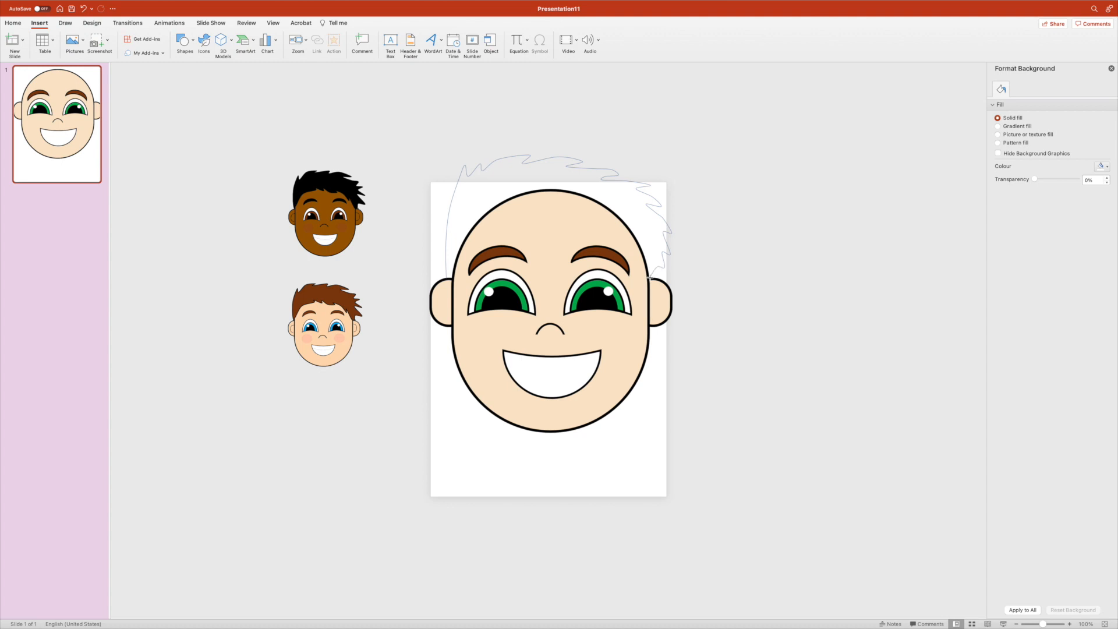
mouse_move(651, 278)
mouse_down()
mouse_move(628, 253)
mouse_move(522, 241)
mouse_move(482, 244)
mouse_move(447, 279)
mouse_up()
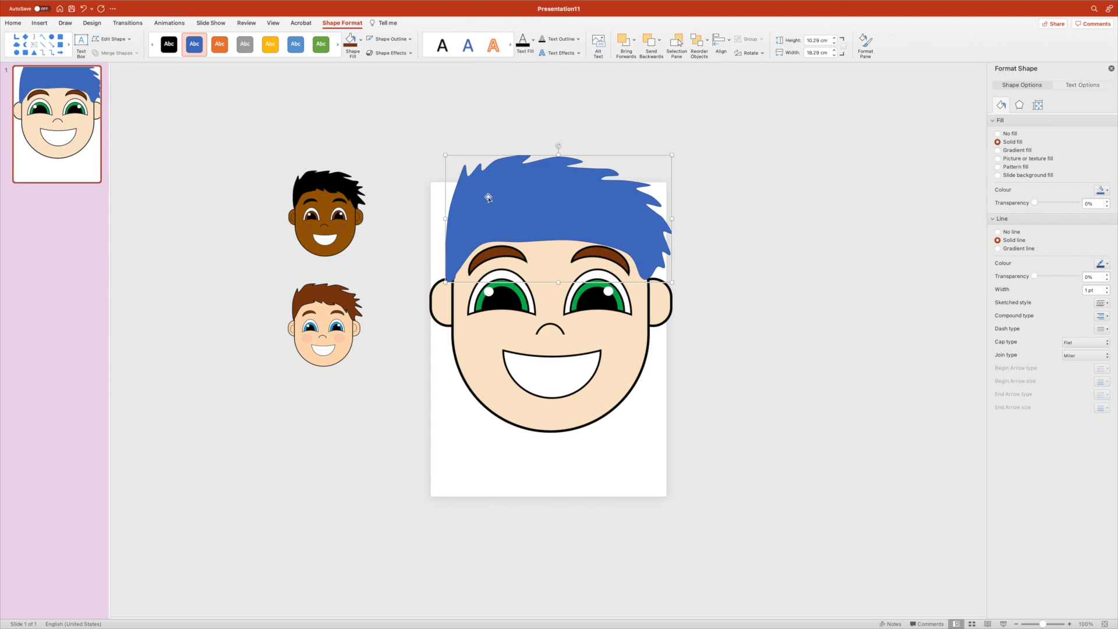
Fill the hair shape with brown and give it a black 6 pt outline.
click(352, 39)
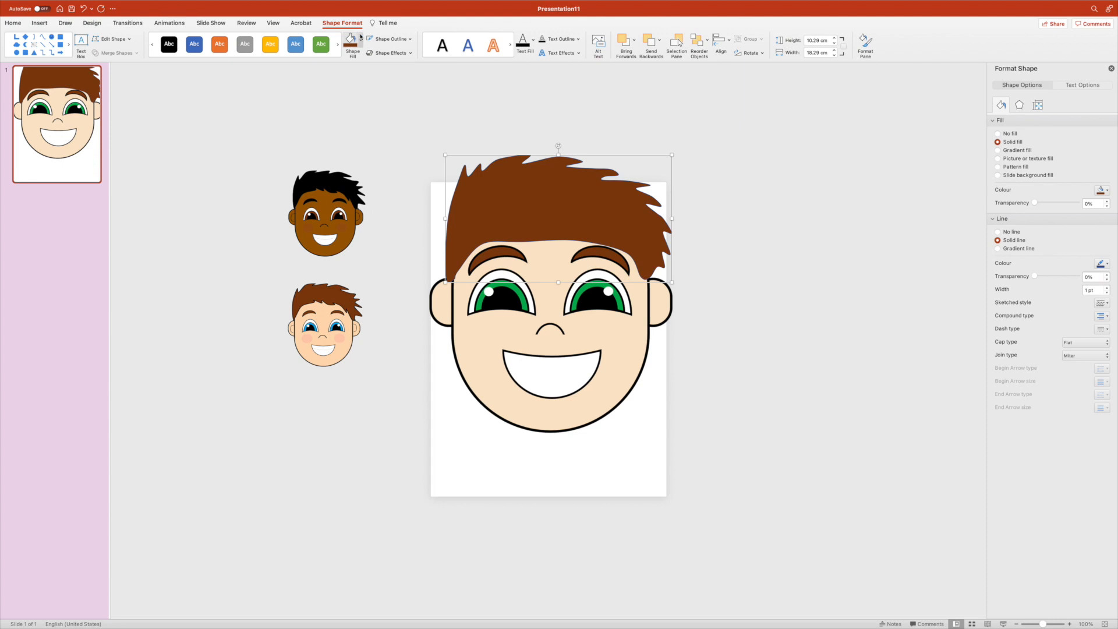
click(410, 39)
mouse_move(393, 187)
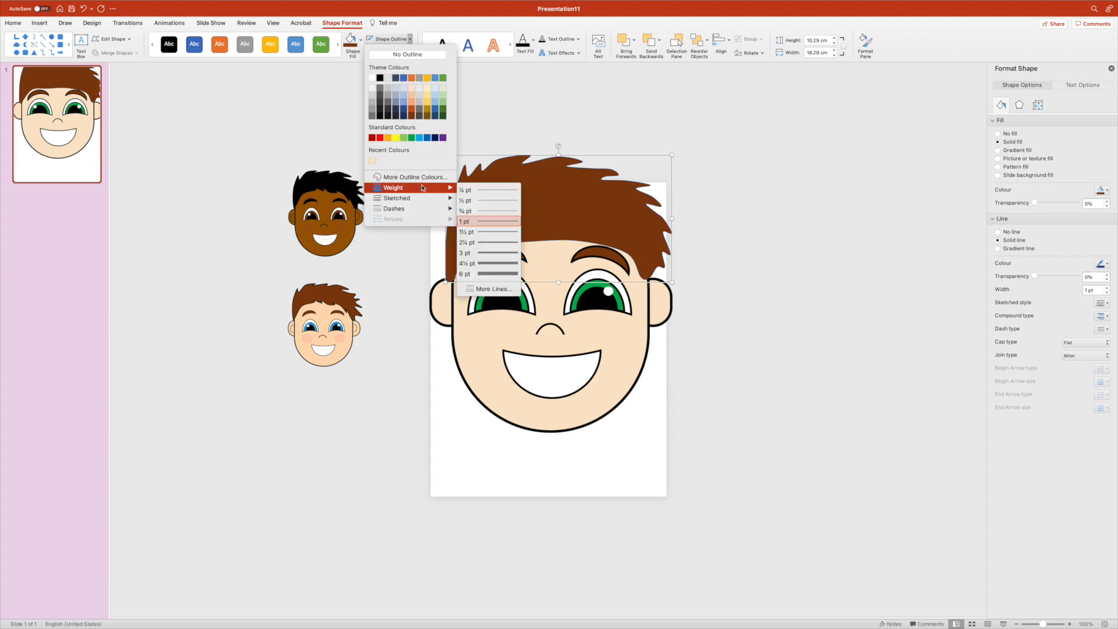
click(489, 273)
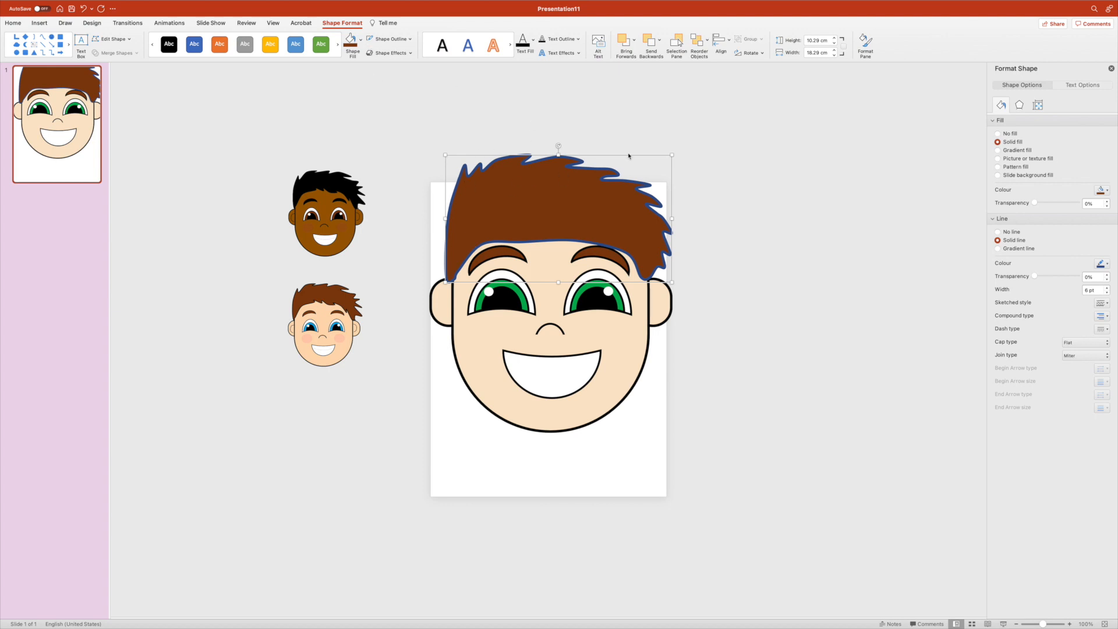
click(410, 39)
click(379, 77)
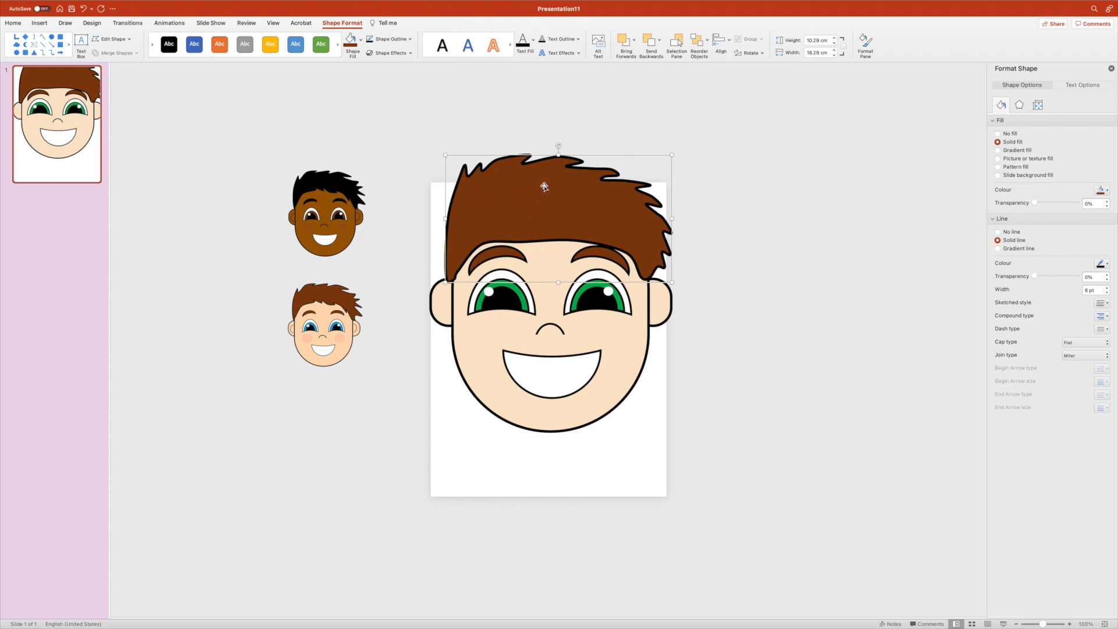
Send the hair to the back behind the head and stretch it upward to about 11 cm high.
mouse_move(558, 154)
mouse_down()
mouse_move(558, 133)
mouse_move(562, 185)
mouse_move(561, 150)
mouse_up()
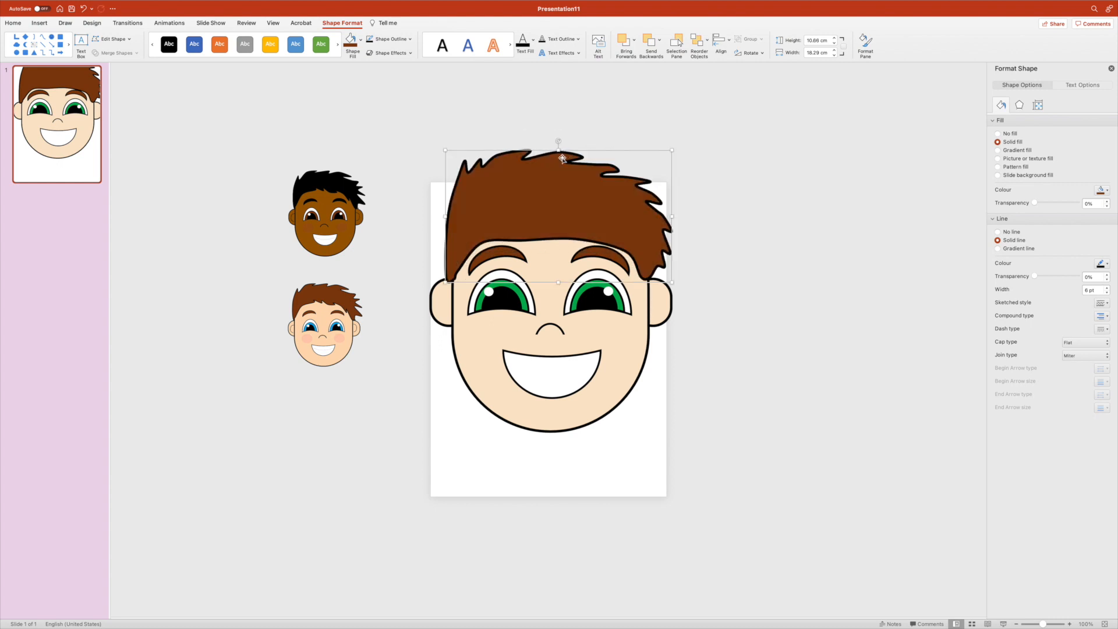
right_click(526, 188)
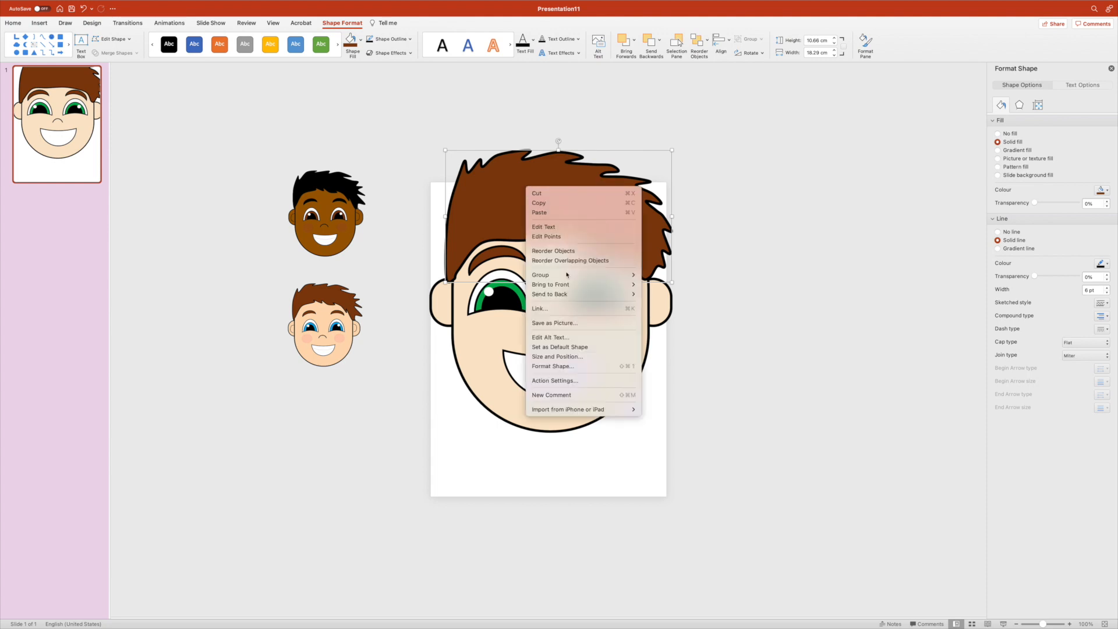
mouse_move(571, 284)
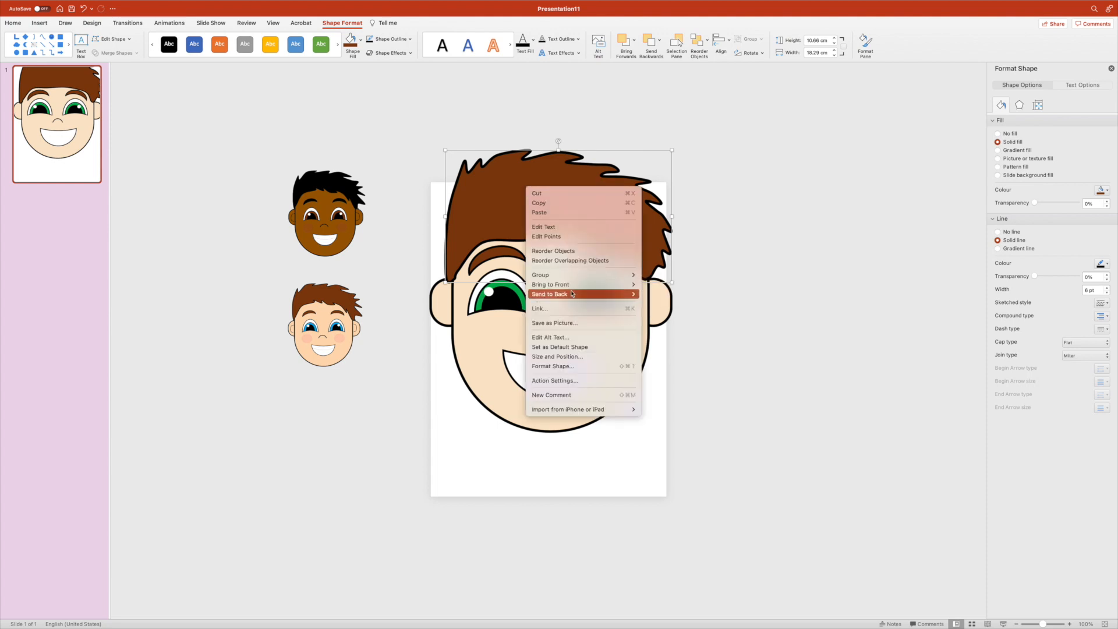
click(645, 295)
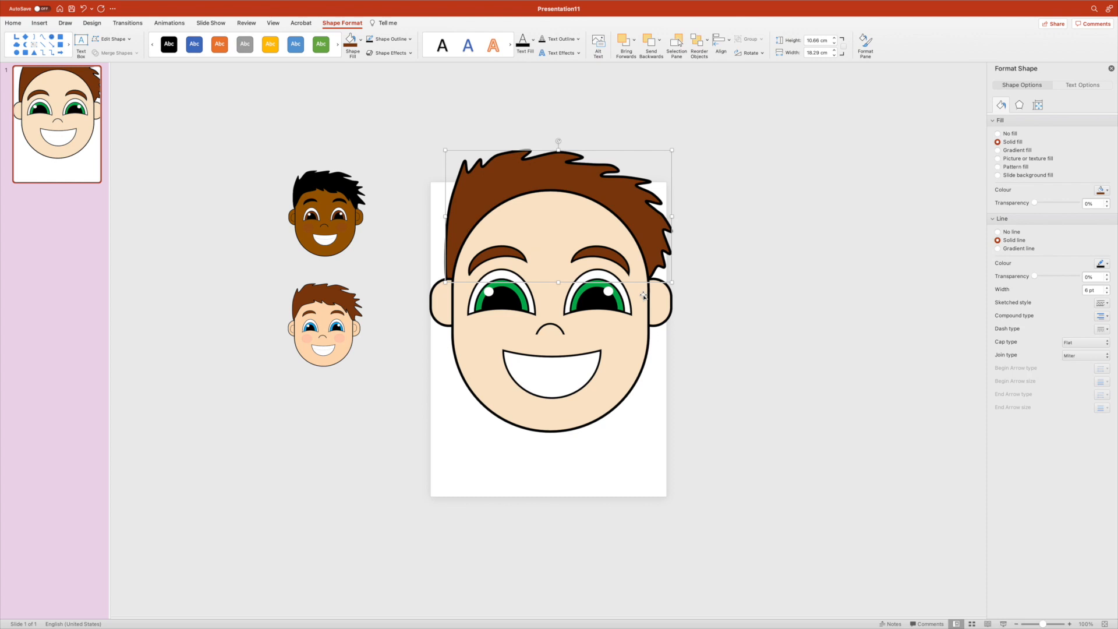
click(755, 289)
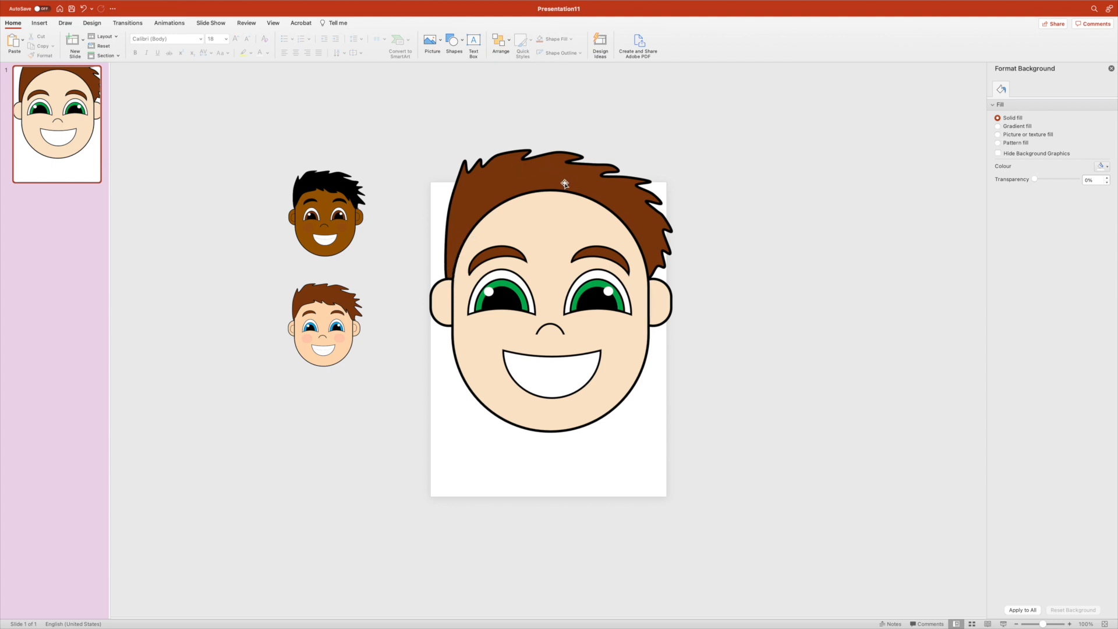
click(545, 166)
drag(560, 151, 559, 146)
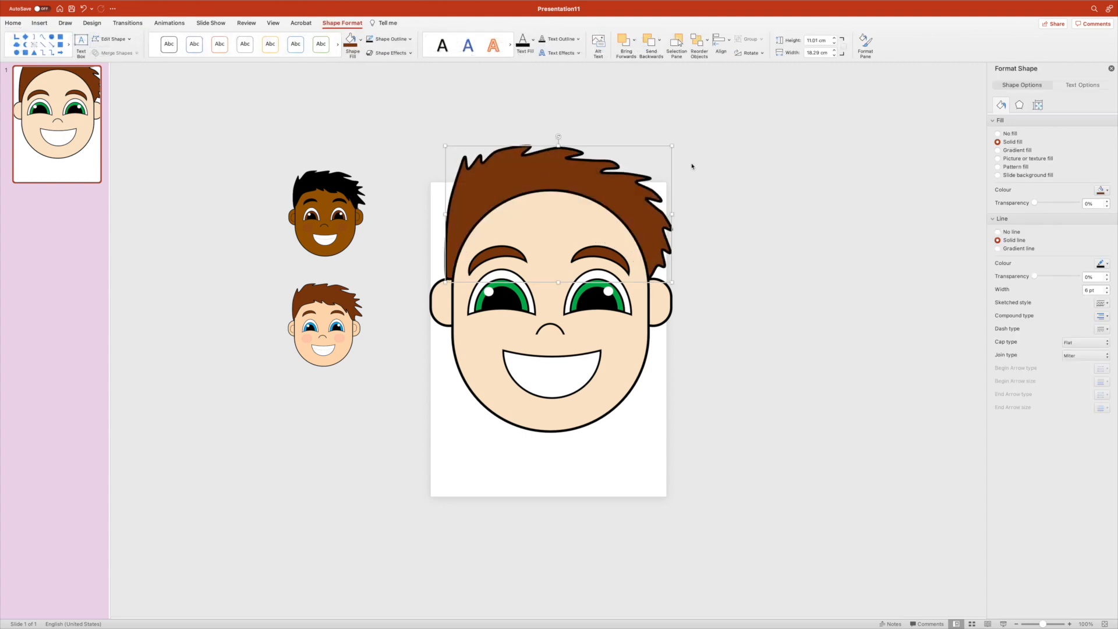
click(721, 169)
Draw a closed jagged fringe about 8.2 cm high and 16.2 cm wide across the forehead with the Curve tool.
click(39, 23)
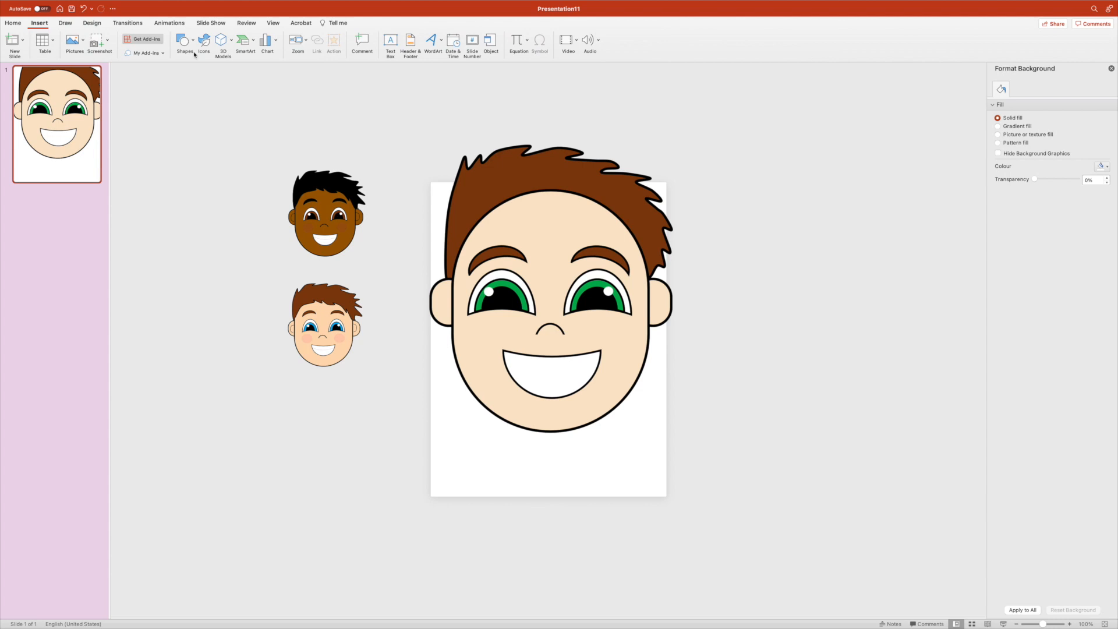
click(183, 41)
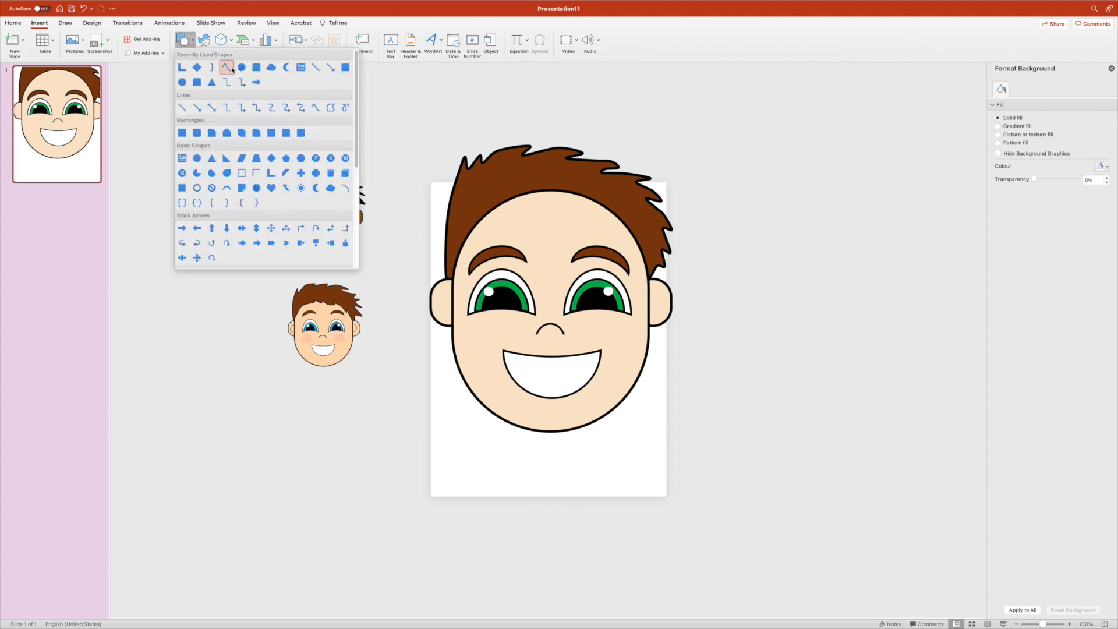
click(229, 69)
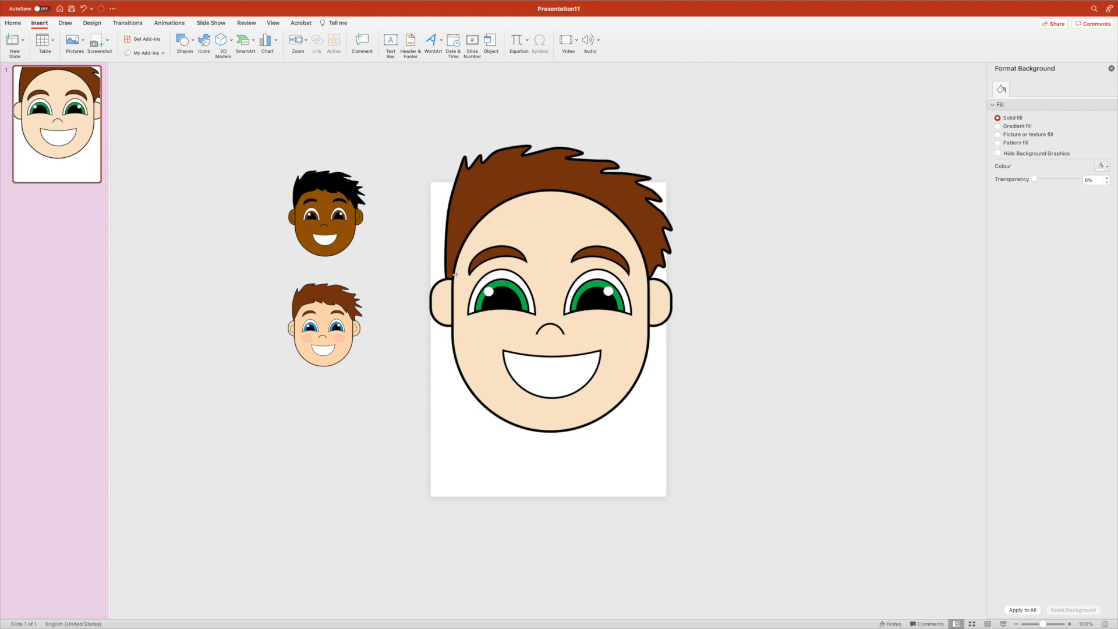
click(491, 226)
click(505, 215)
click(526, 211)
click(543, 206)
click(553, 200)
click(451, 272)
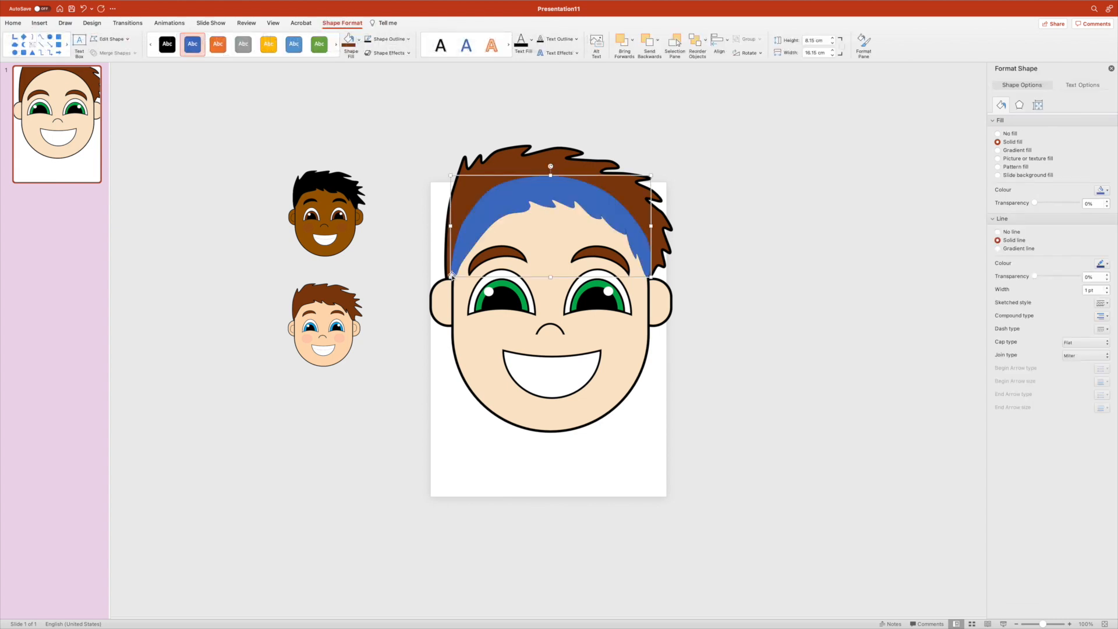
Give the fringe a black 6 pt outline and a brown fill.
click(410, 39)
mouse_move(394, 187)
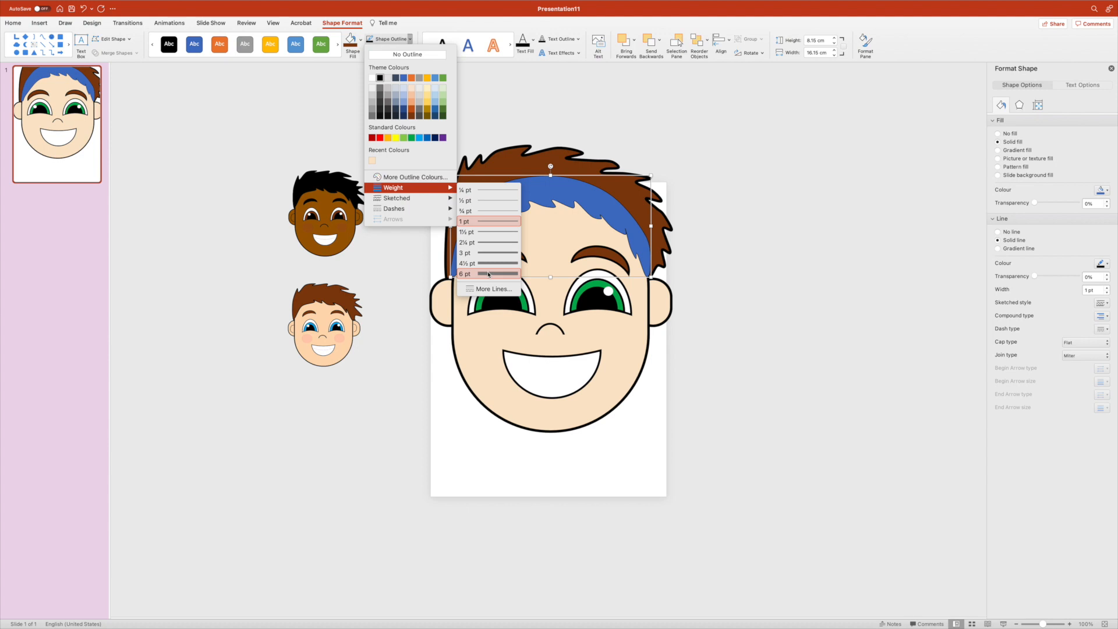
click(489, 274)
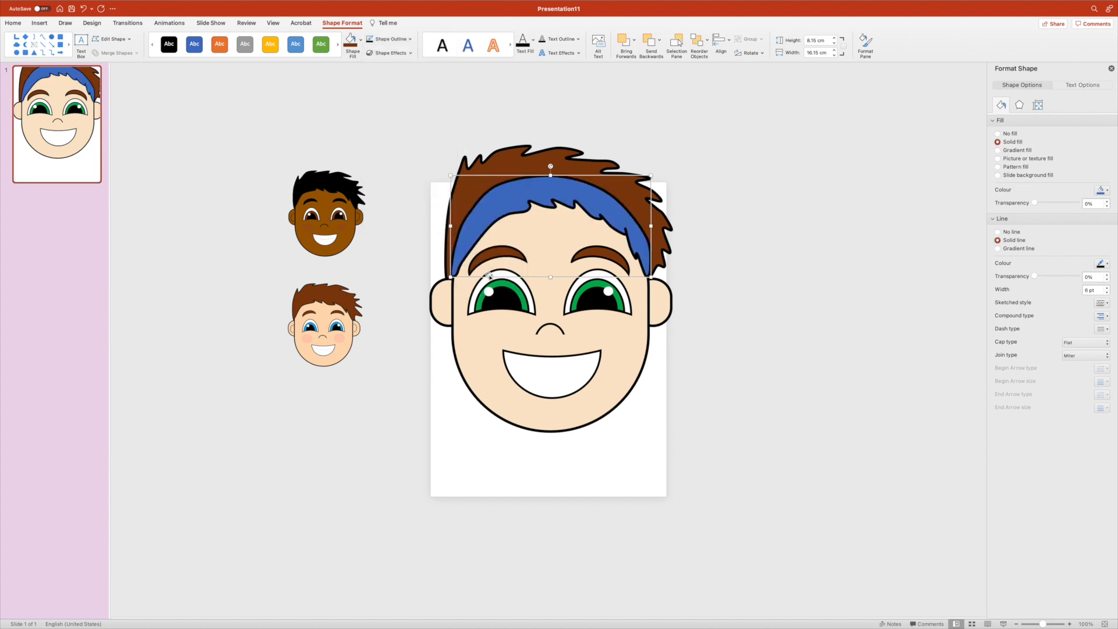
click(352, 41)
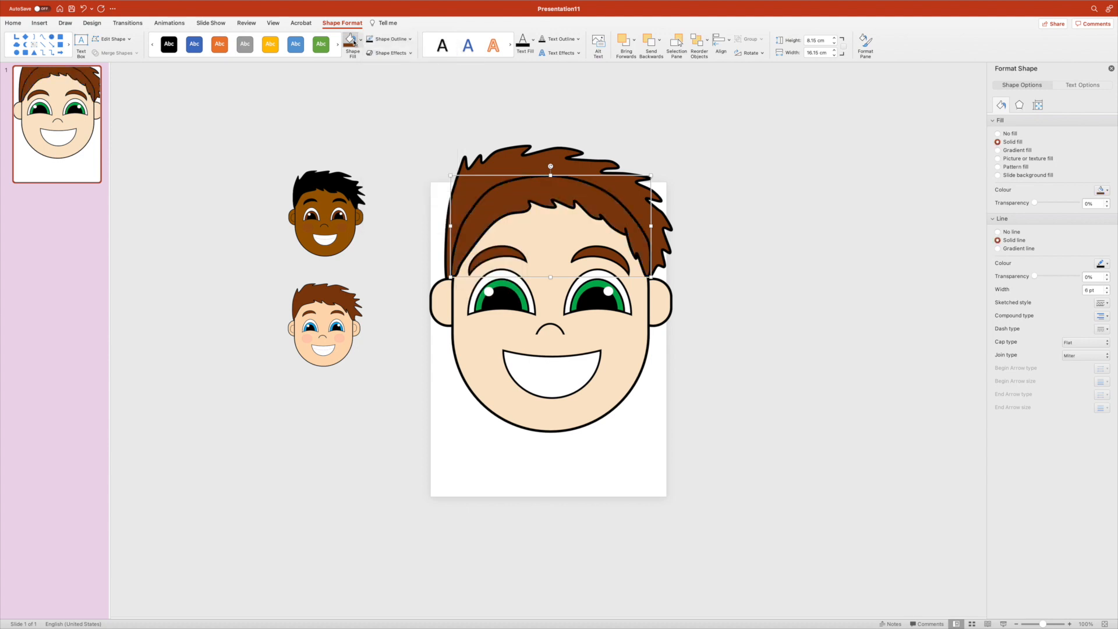
click(798, 260)
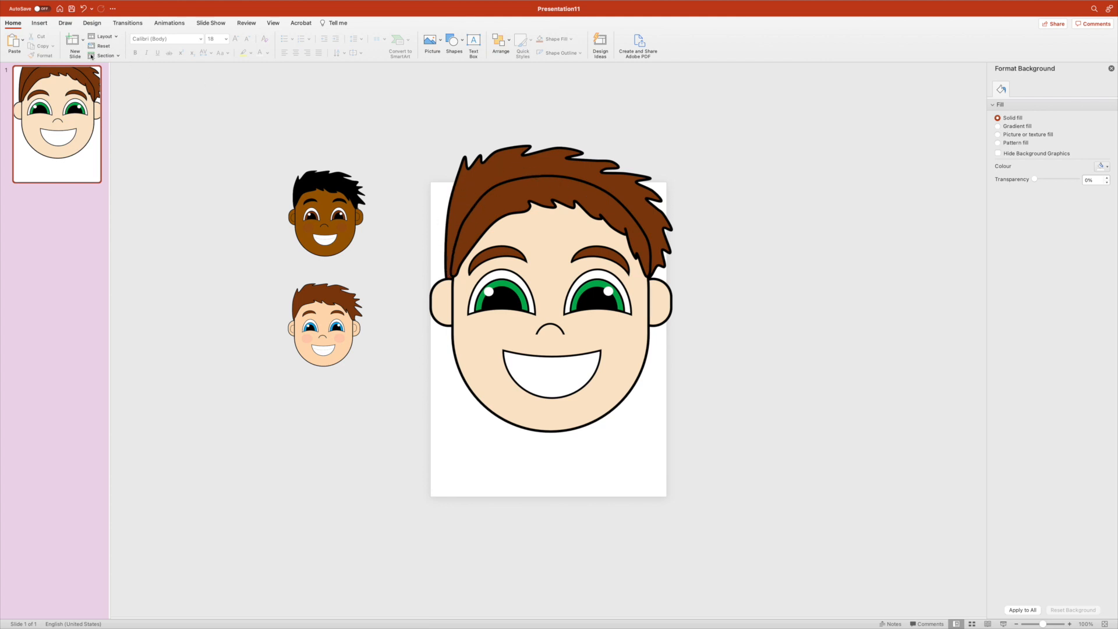
Draw a closed curved band about 8.7 cm high and 16.7 cm wide over the line between the hair and the fringe.
click(39, 23)
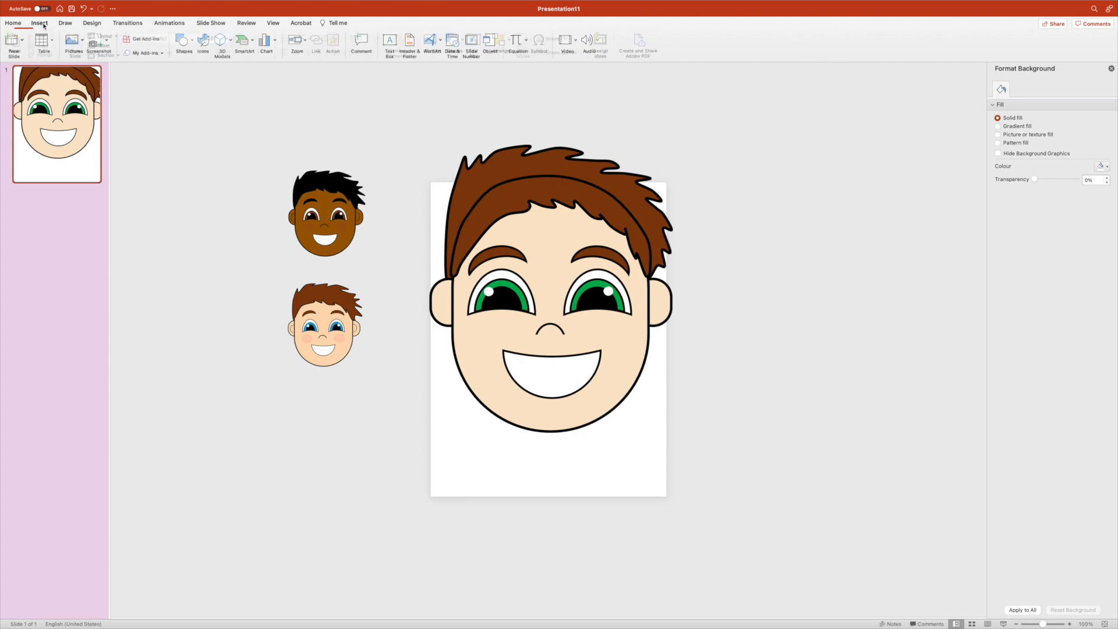
click(182, 40)
click(240, 69)
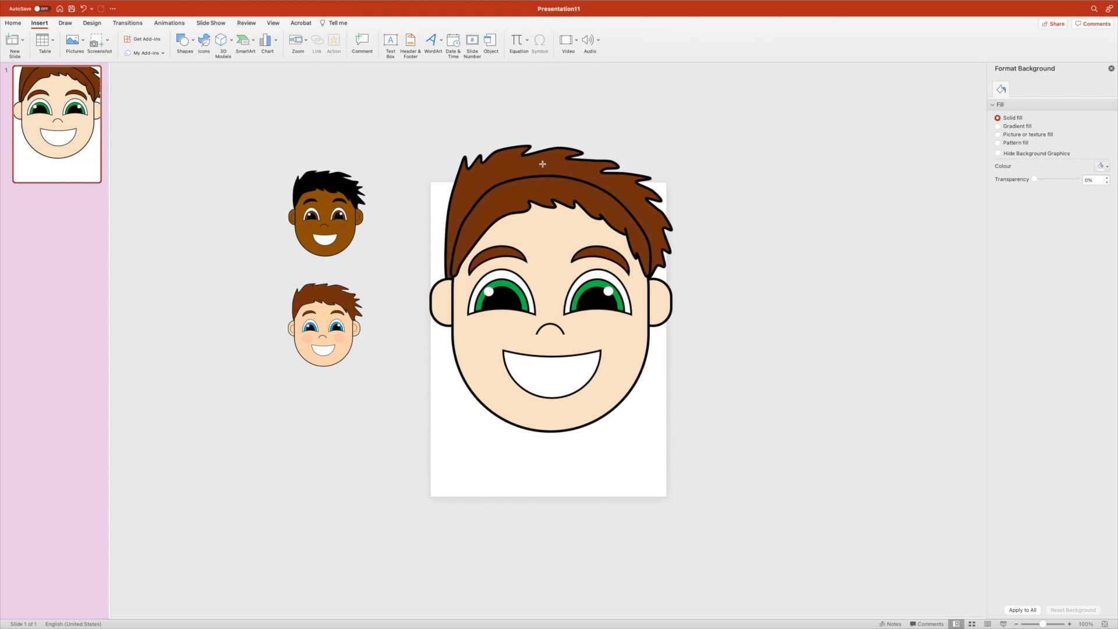
double_click(465, 208)
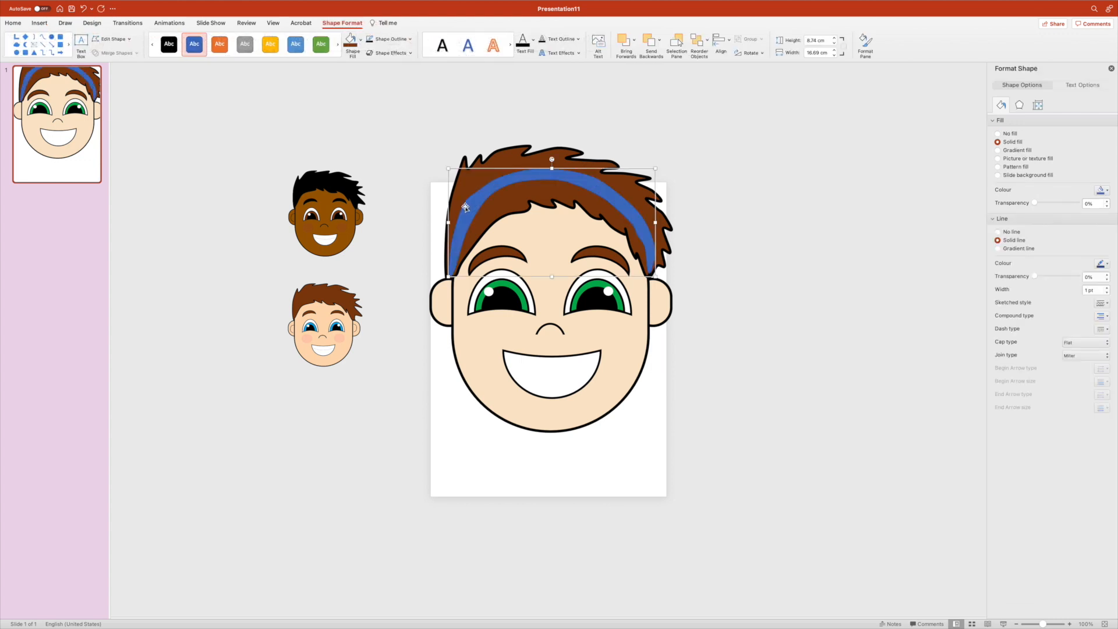
Fill the curved band with brown and remove its outline so it blends the fringe into the hair.
click(350, 39)
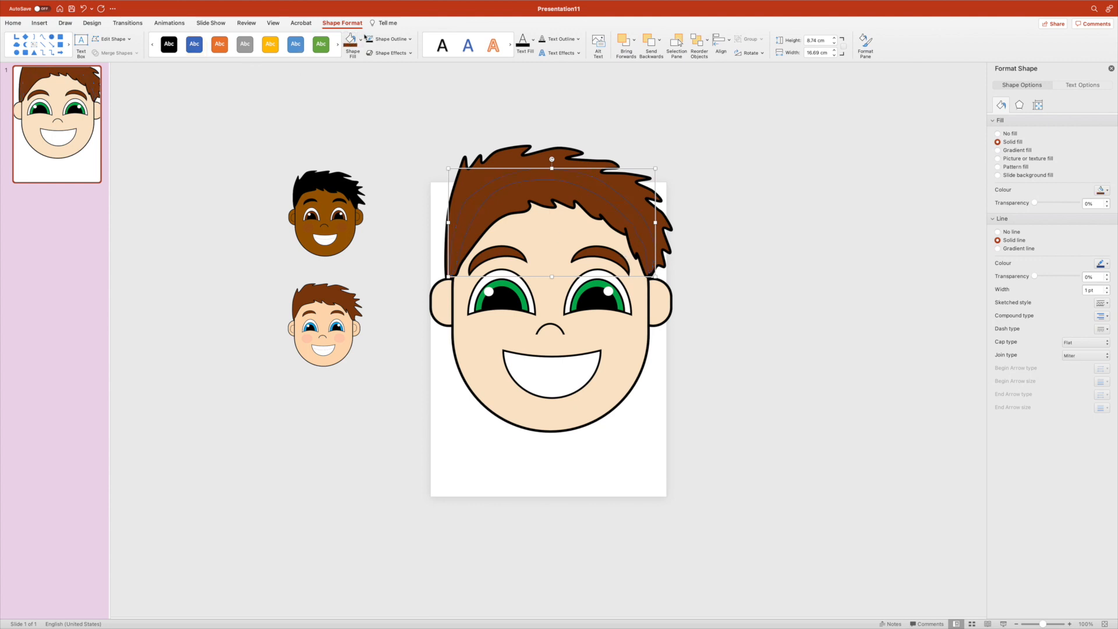
click(410, 39)
click(410, 56)
click(811, 173)
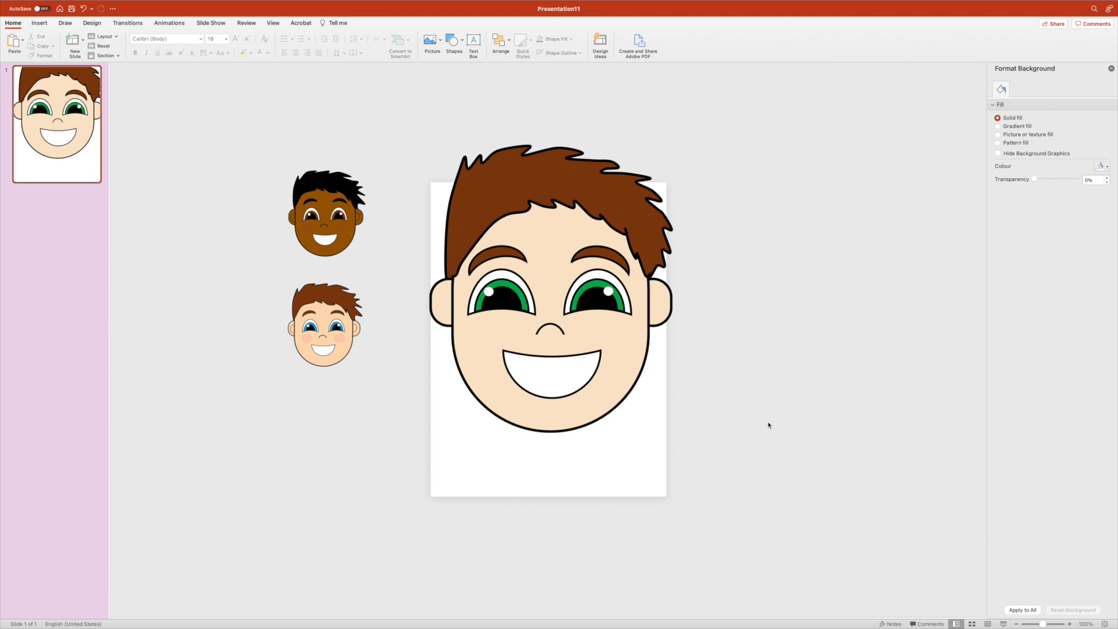
Cover the stray lines at the hair's left tip with a 0.56 cm brown circle without outline.
drag(1045, 626, 1050, 624)
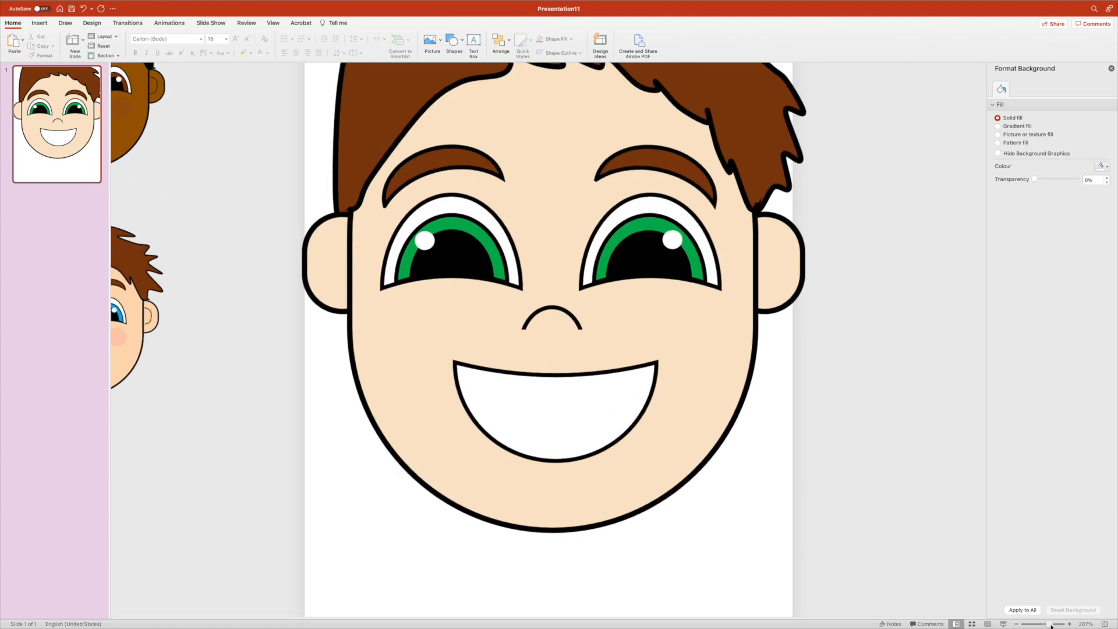
scroll(809, 222, up, 1)
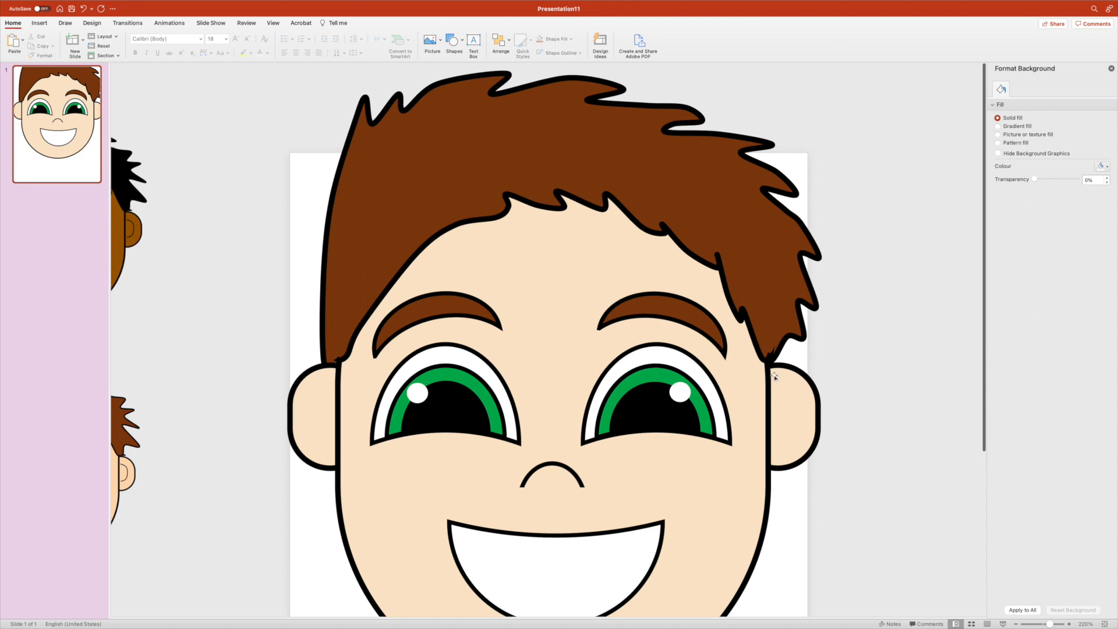
click(40, 23)
click(184, 41)
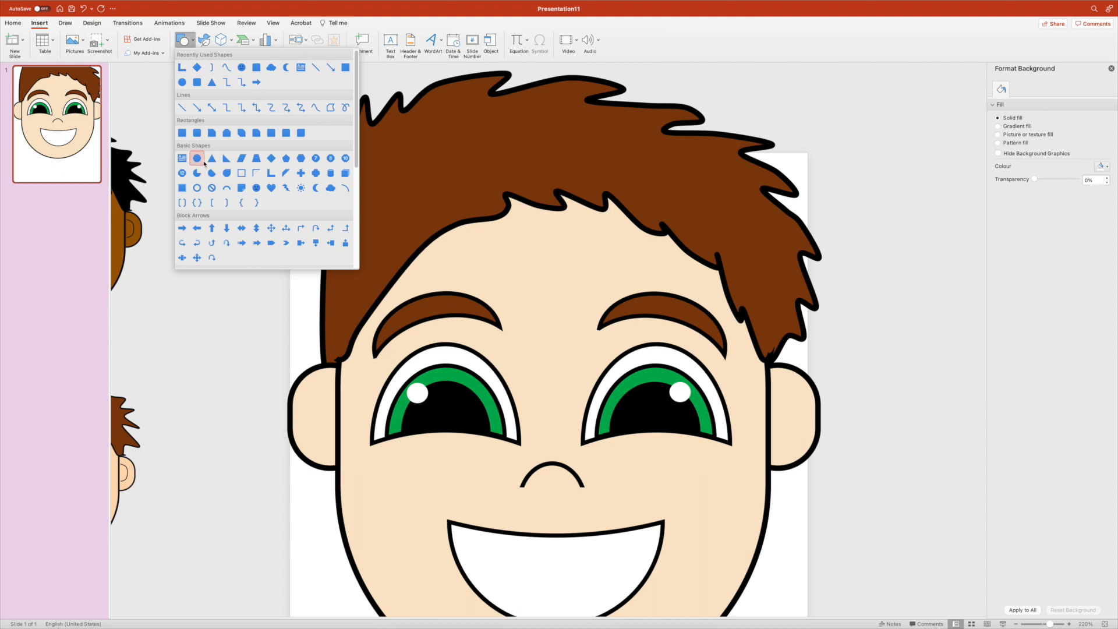
click(197, 158)
mouse_move(329, 343)
mouse_down()
mouse_move(343, 353)
mouse_move(337, 335)
mouse_move(312, 343)
mouse_move(337, 357)
mouse_up()
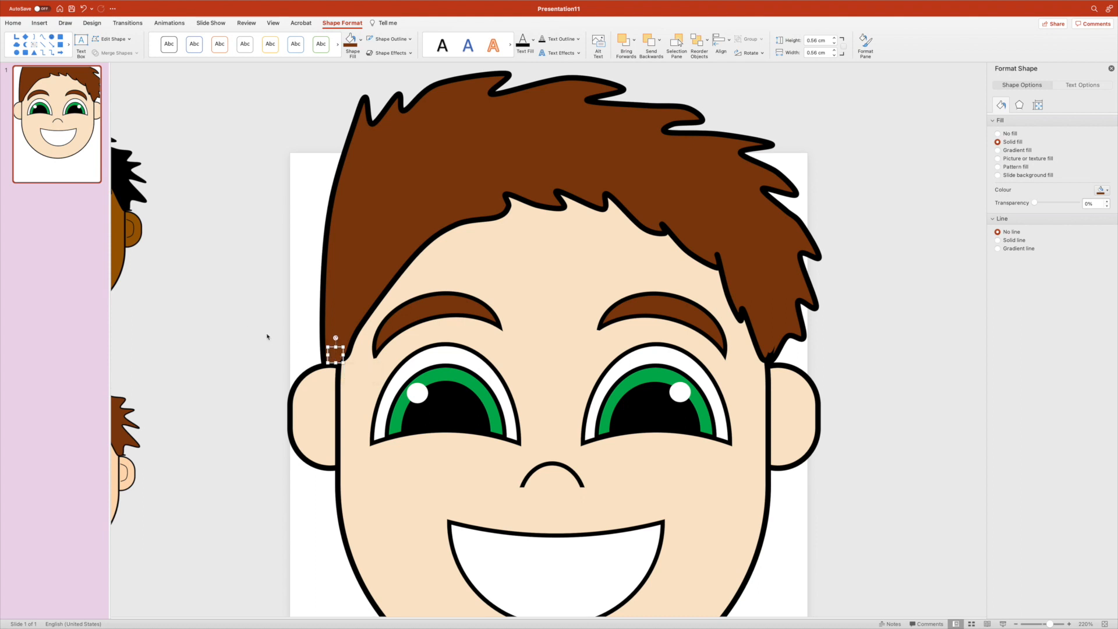
click(277, 318)
Copy the small brown circle to the hair's right tip to cover the stray lines there.
click(336, 357)
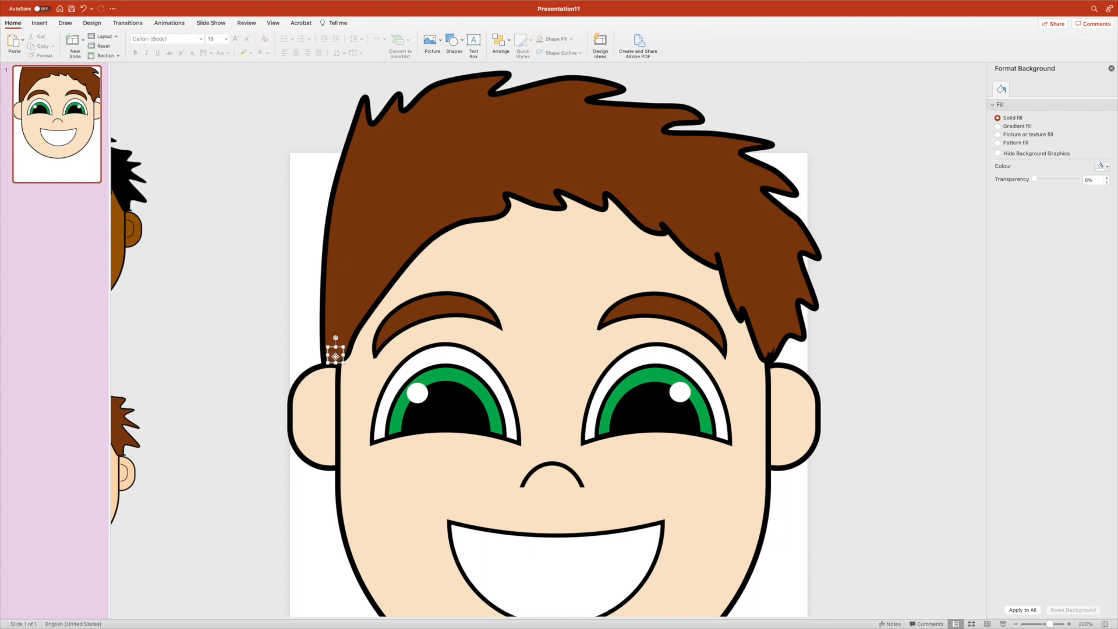
drag(335, 356, 771, 327)
click(895, 374)
click(768, 347)
click(876, 338)
Draw a short open curve about 0.84 cm high and 0.86 cm wide along the hair's left tip above the ear.
click(39, 23)
click(183, 41)
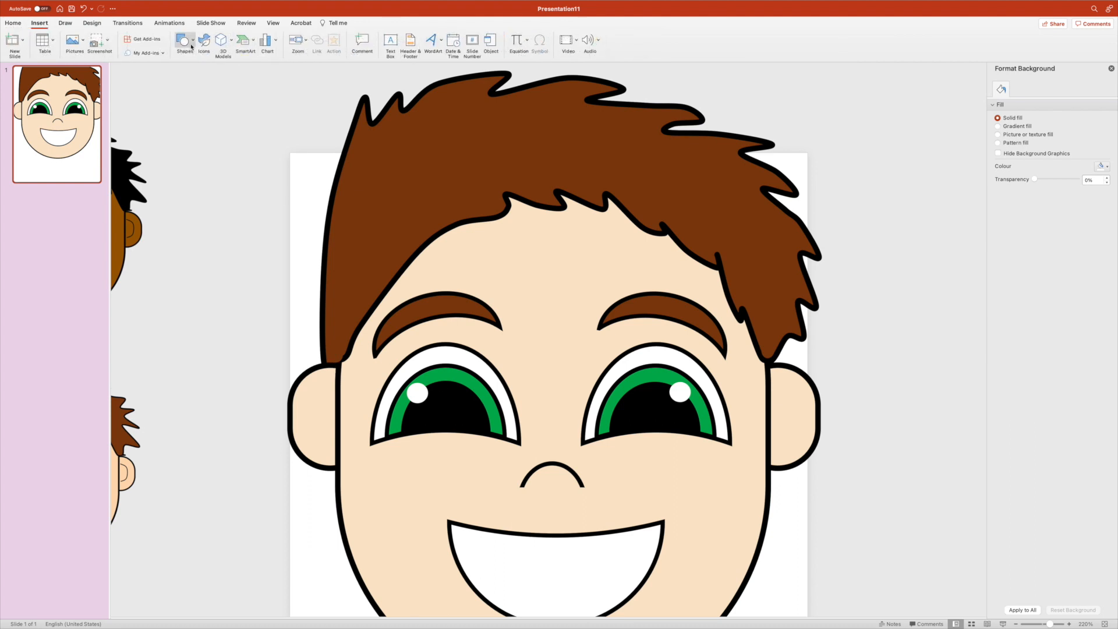
click(226, 68)
drag(352, 341, 328, 364)
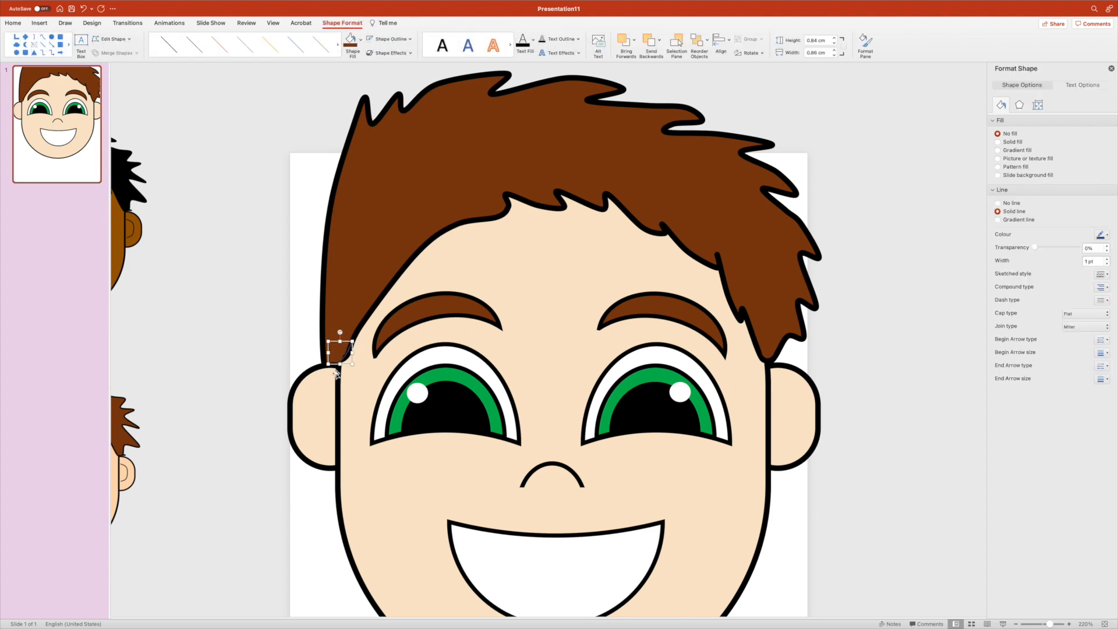
Give the short curve at the hair's left tip a black outline 6 pt thick.
click(170, 46)
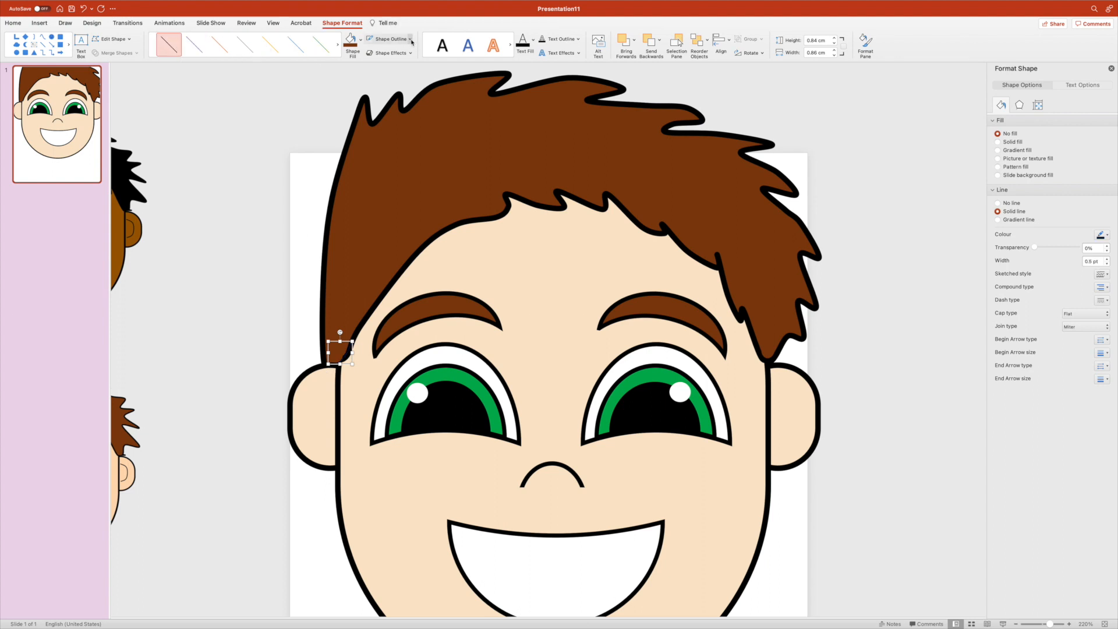
click(410, 39)
mouse_move(414, 189)
click(488, 274)
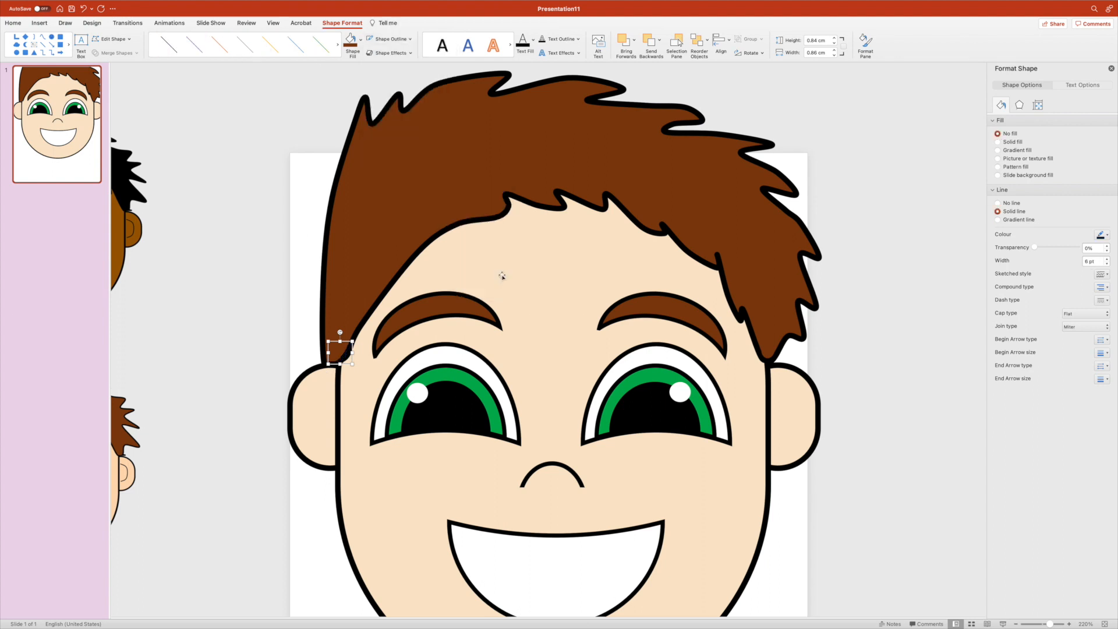
Adjust the short black curve's size and position to fit the outline of the hair's left tip.
click(282, 336)
mouse_move(338, 342)
mouse_down()
mouse_move(345, 358)
mouse_move(354, 343)
mouse_up()
click(274, 312)
drag(353, 342, 351, 344)
click(249, 293)
click(348, 347)
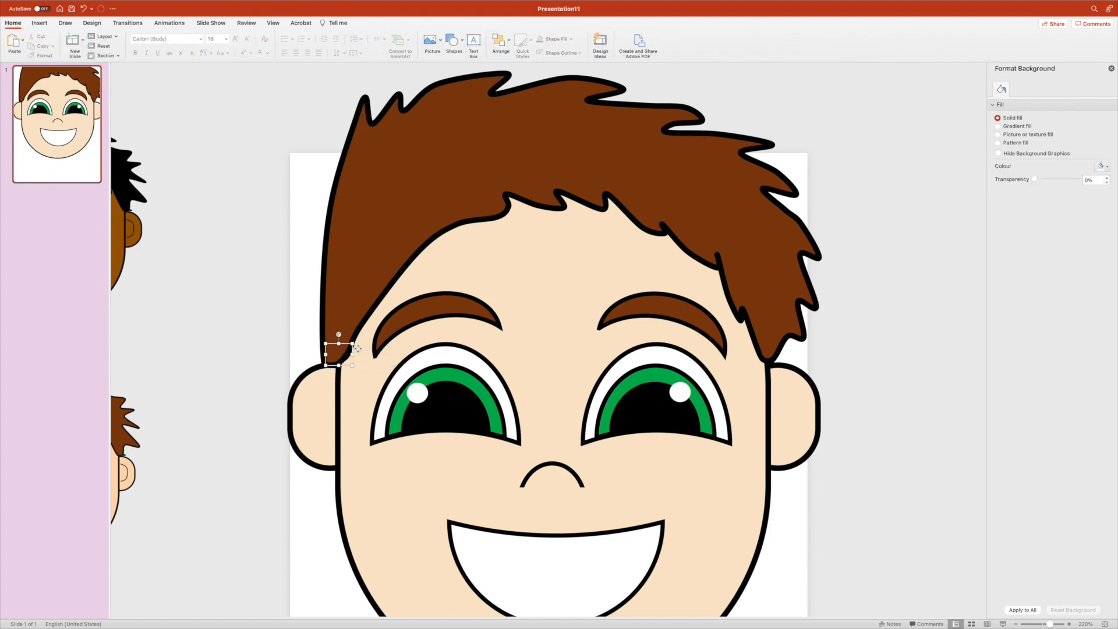
drag(352, 343, 350, 347)
click(267, 312)
drag(1049, 626, 1039, 624)
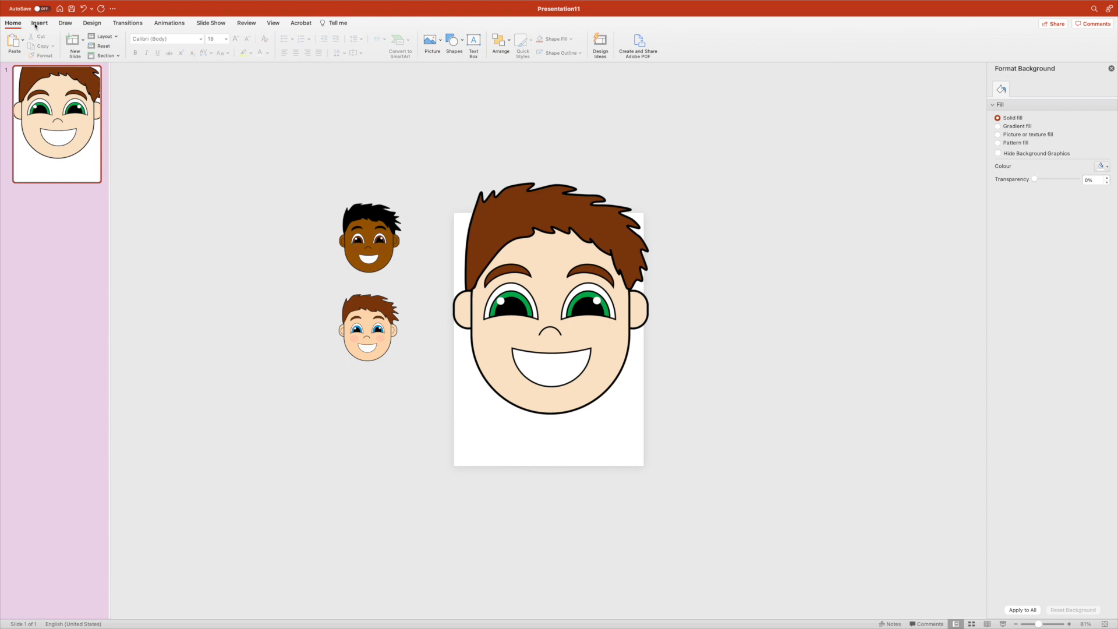
Try to make an inner ear from a reduced copy of the left ear placed behind the face.
click(464, 303)
mouse_move(464, 303)
mouse_down()
mouse_move(484, 320)
mouse_move(473, 313)
mouse_up()
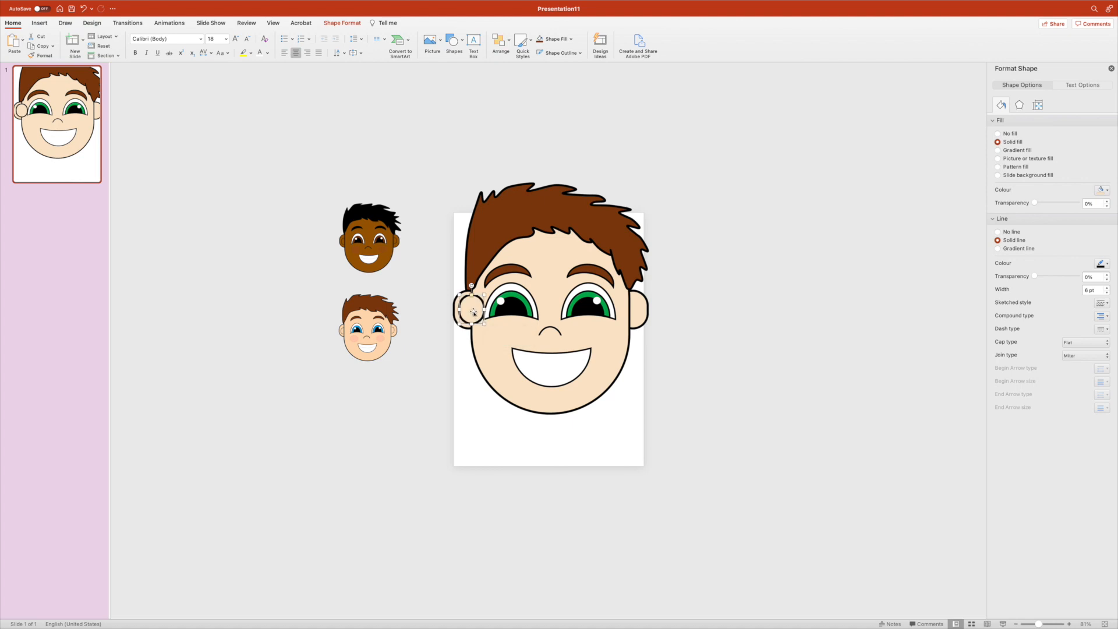
shift+click(455, 309)
right_click(476, 311)
mouse_move(568, 368)
click(777, 377)
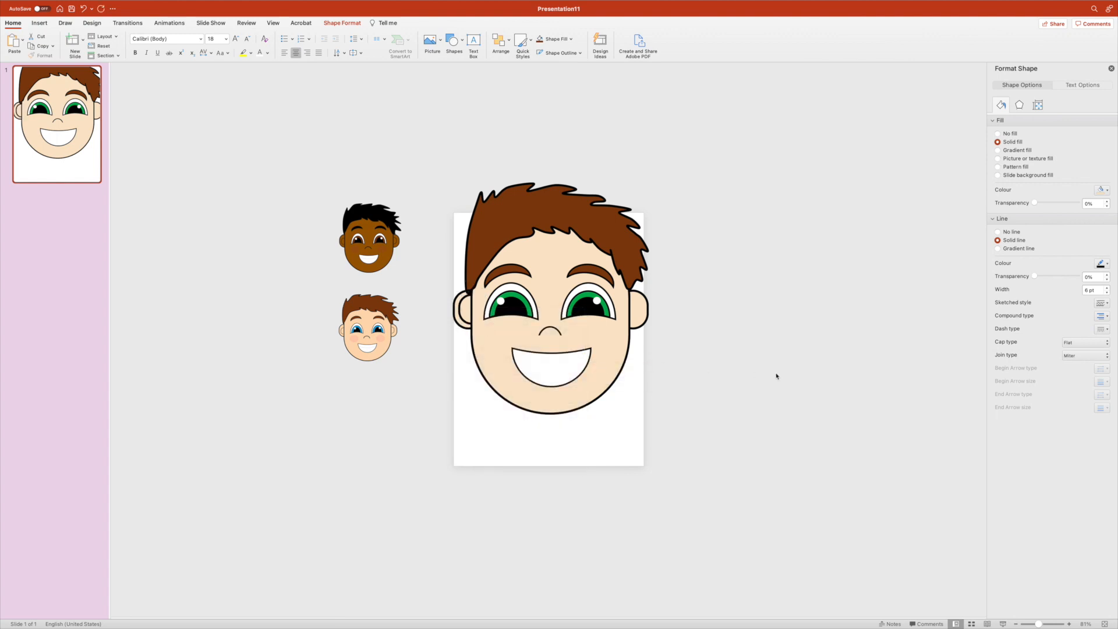
drag(463, 313, 462, 316)
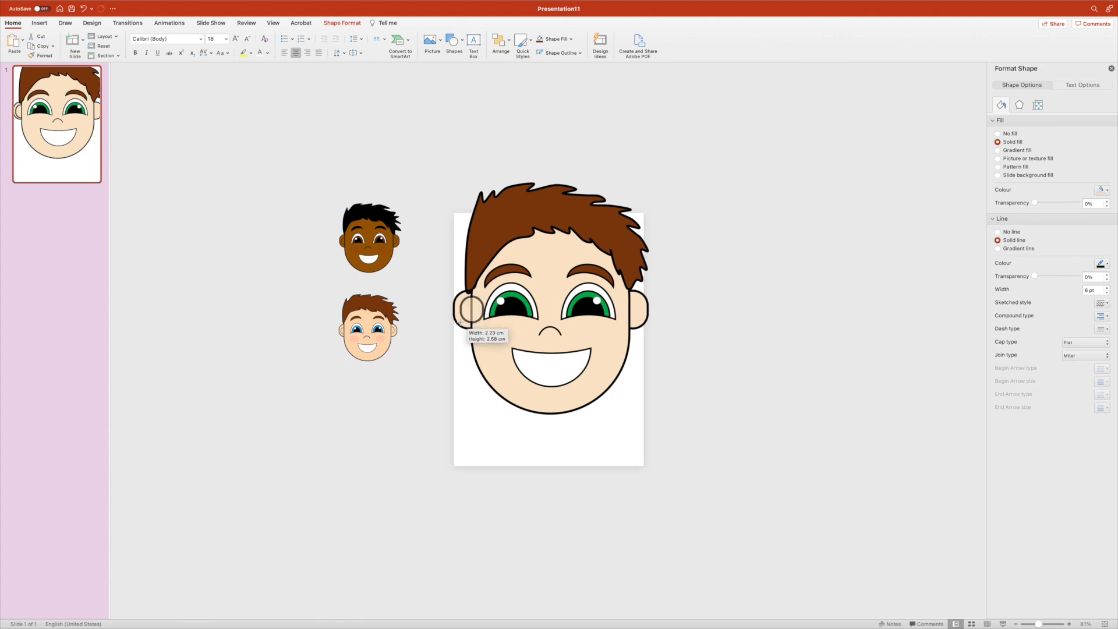
click(425, 311)
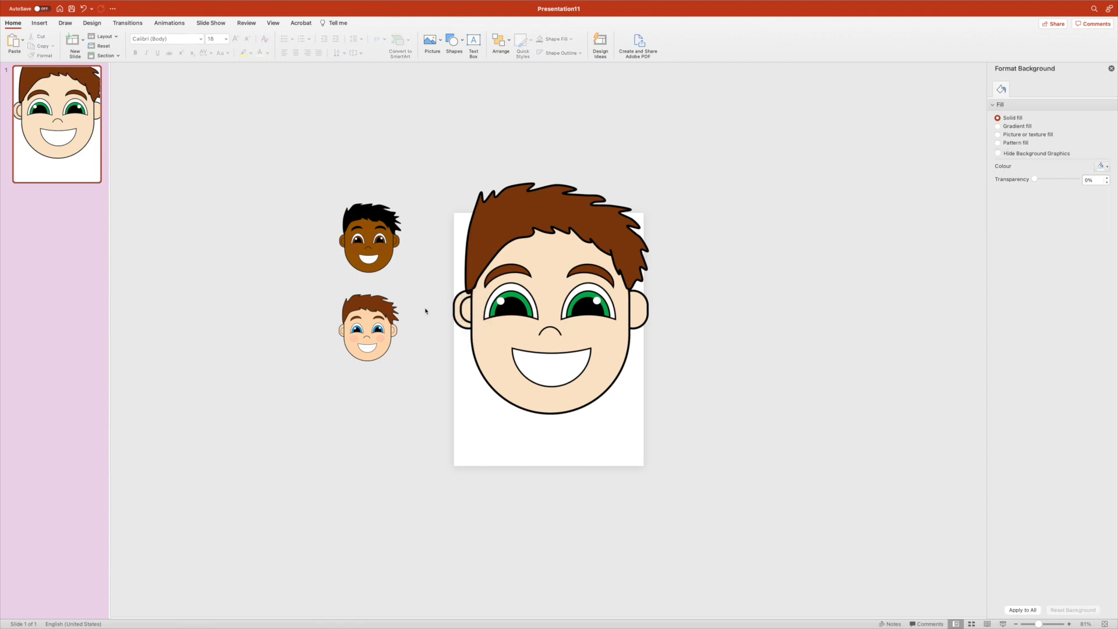
Enlarge the blue-eyed reference picture beside the slide and delete the reduced ear copy from the left ear.
click(359, 344)
drag(339, 361, 240, 505)
click(431, 340)
click(466, 316)
click(443, 326)
Draw an open curve about 2.5 cm high and 0.9 cm wide inside the left ear as its inner contour.
click(39, 23)
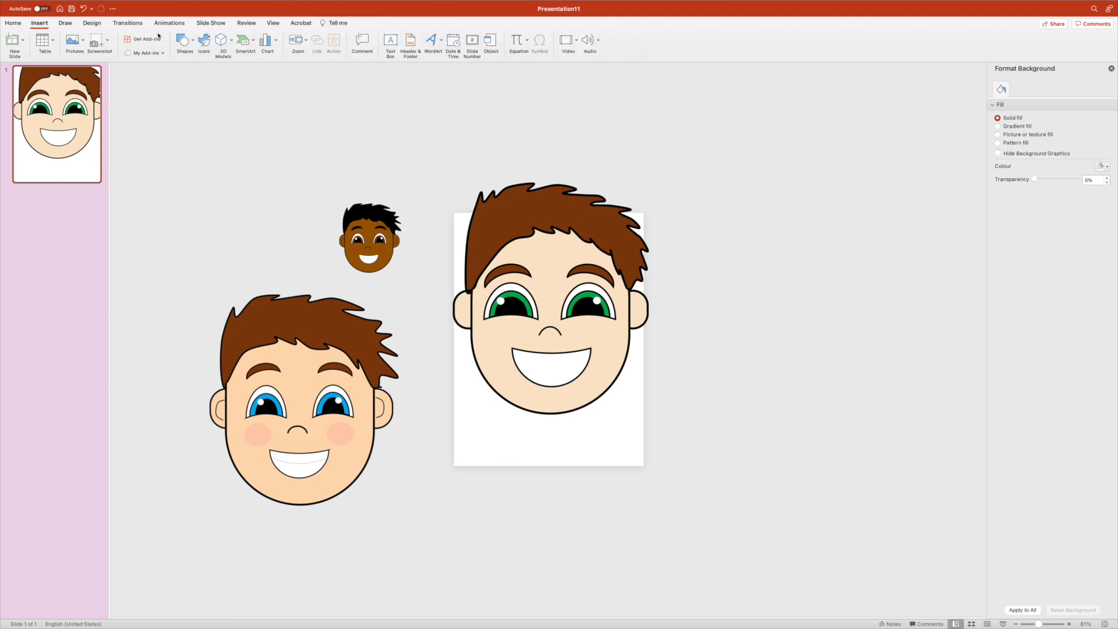
click(182, 39)
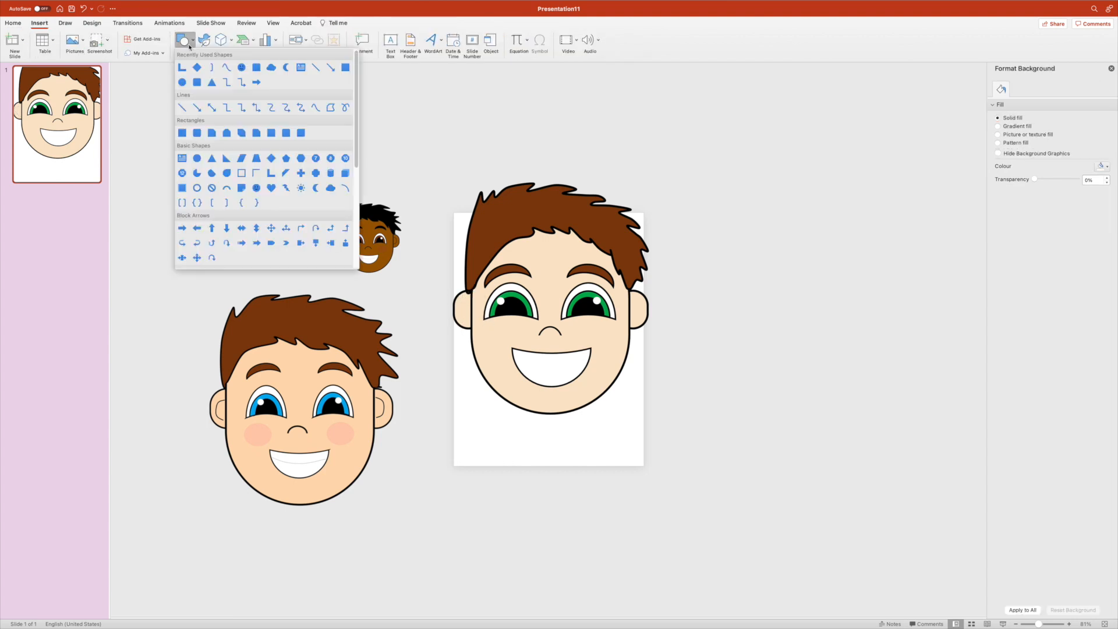
click(226, 68)
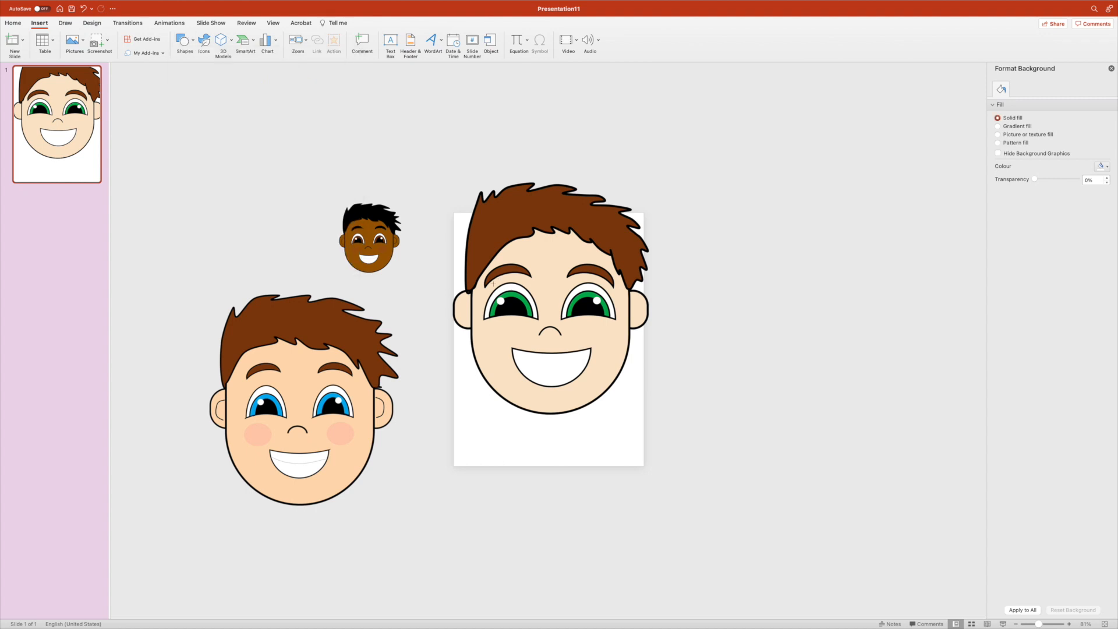
double_click(468, 324)
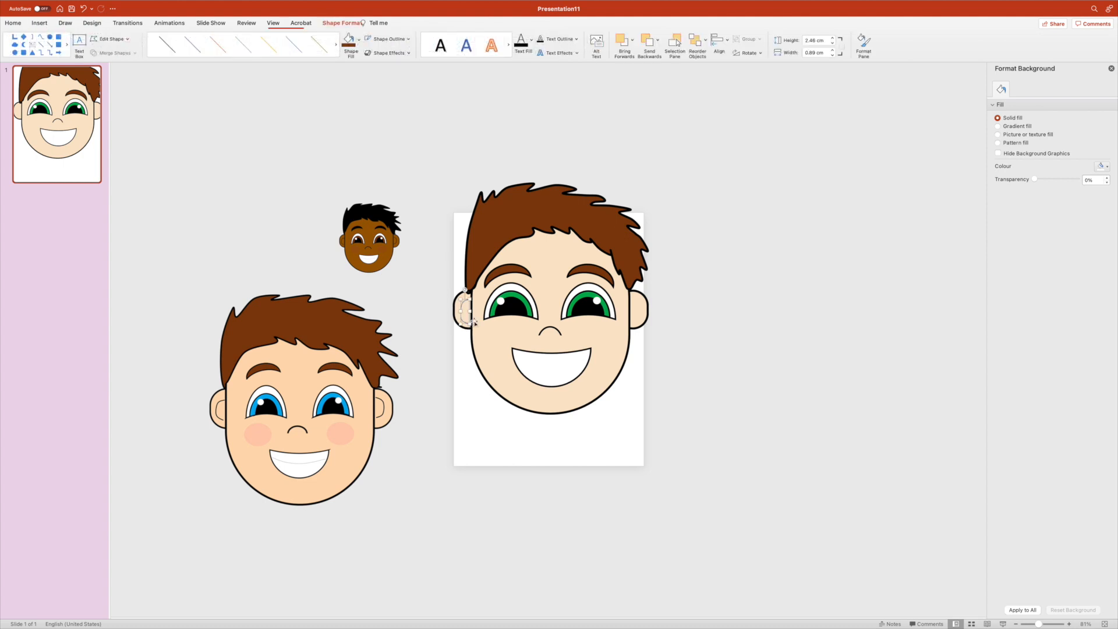
drag(461, 307, 461, 307)
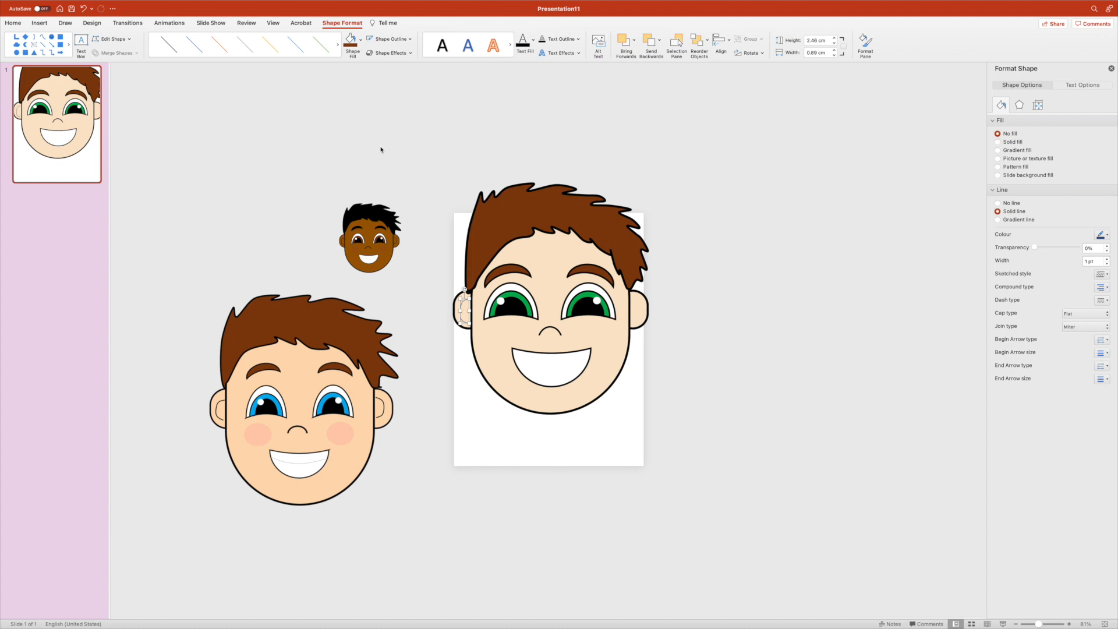
Give the left inner-ear curve a black outline 3 pt thick.
click(168, 46)
click(410, 39)
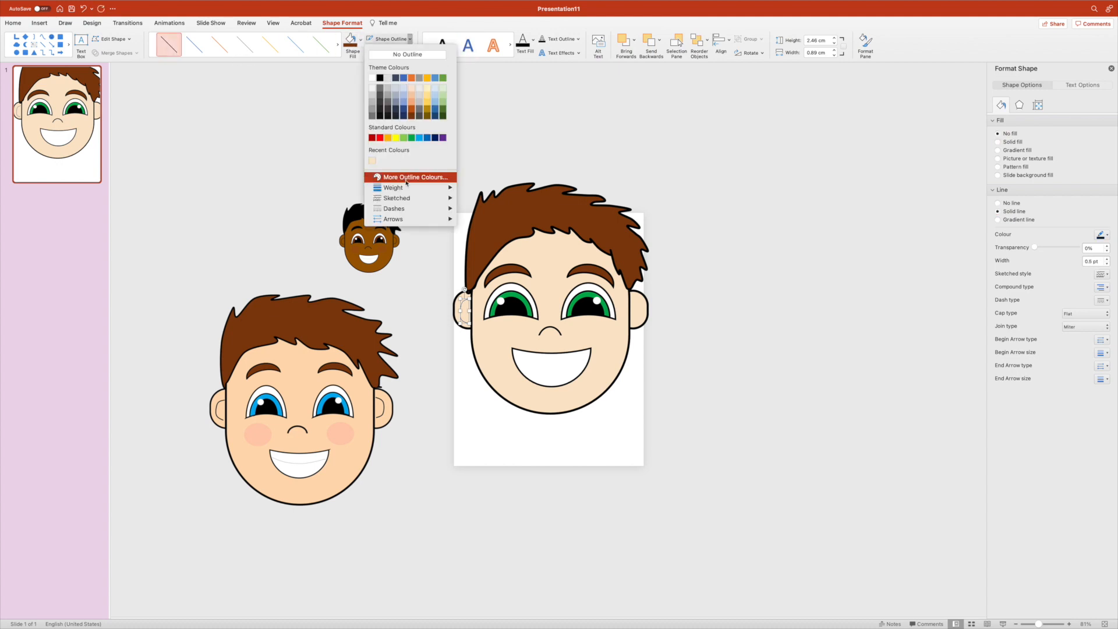
mouse_move(419, 187)
click(497, 252)
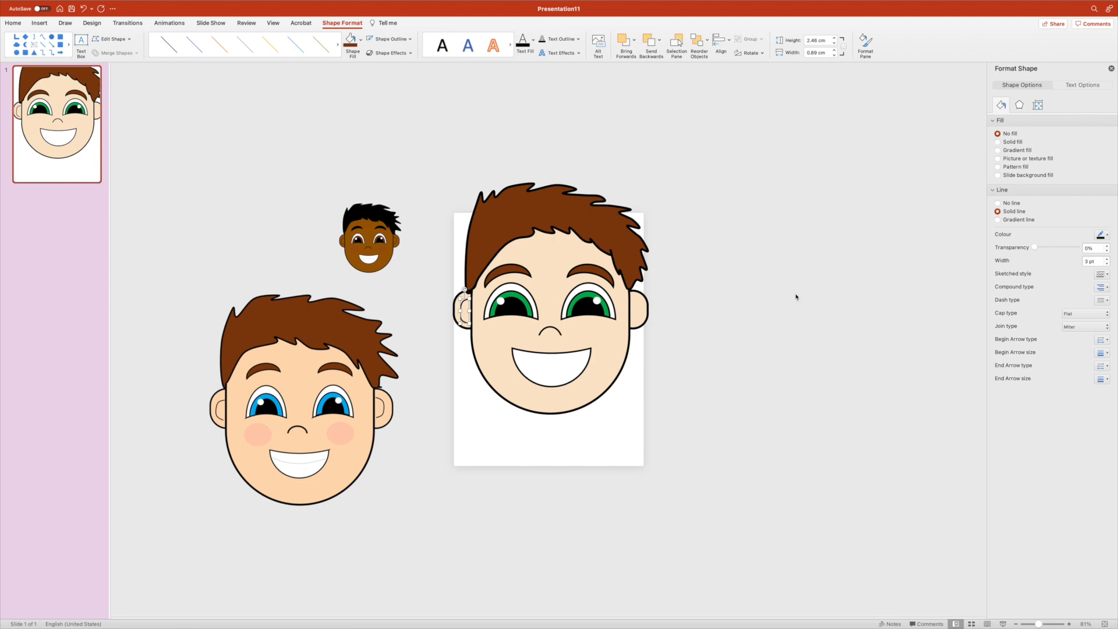
click(699, 349)
Copy the inner-ear curve into the right ear, flip the copy horizontally and position it inside the ear.
click(462, 310)
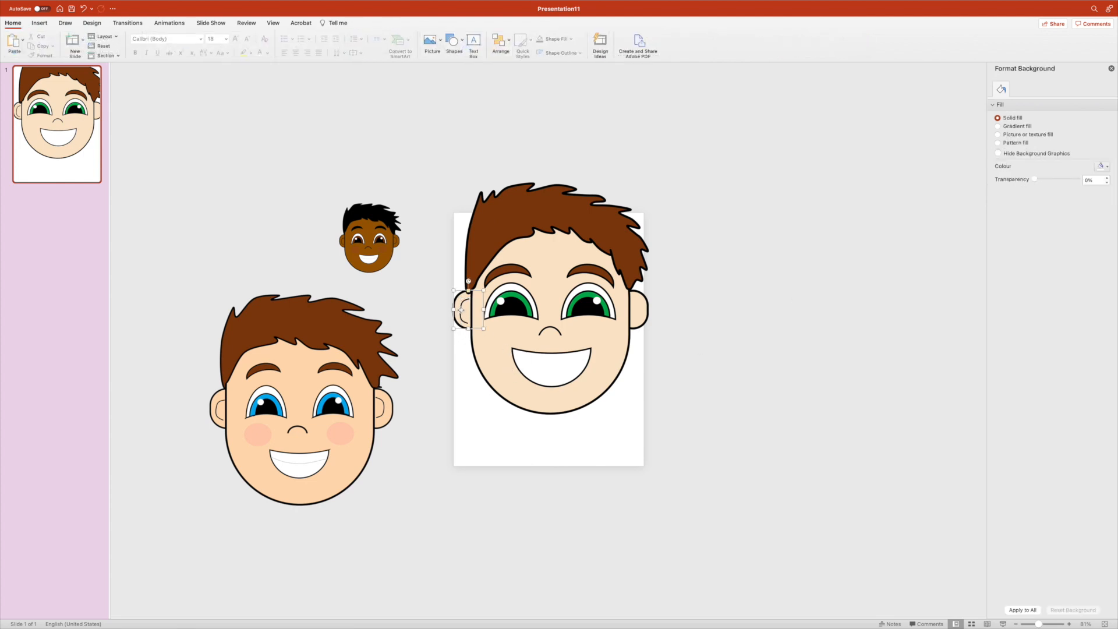
click(461, 310)
drag(461, 309, 636, 318)
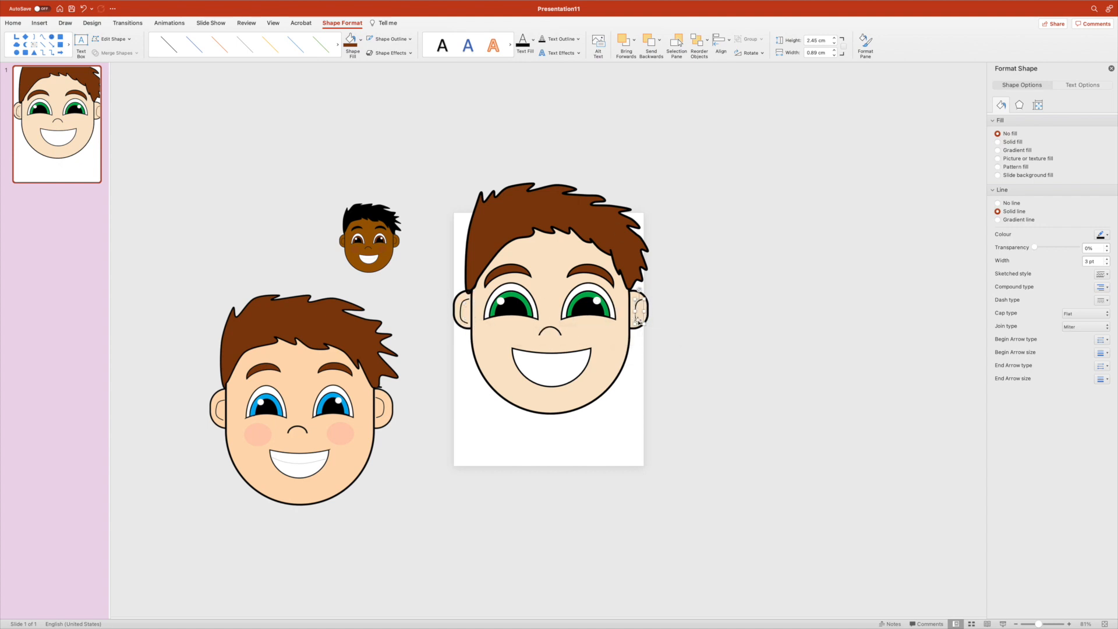
click(761, 53)
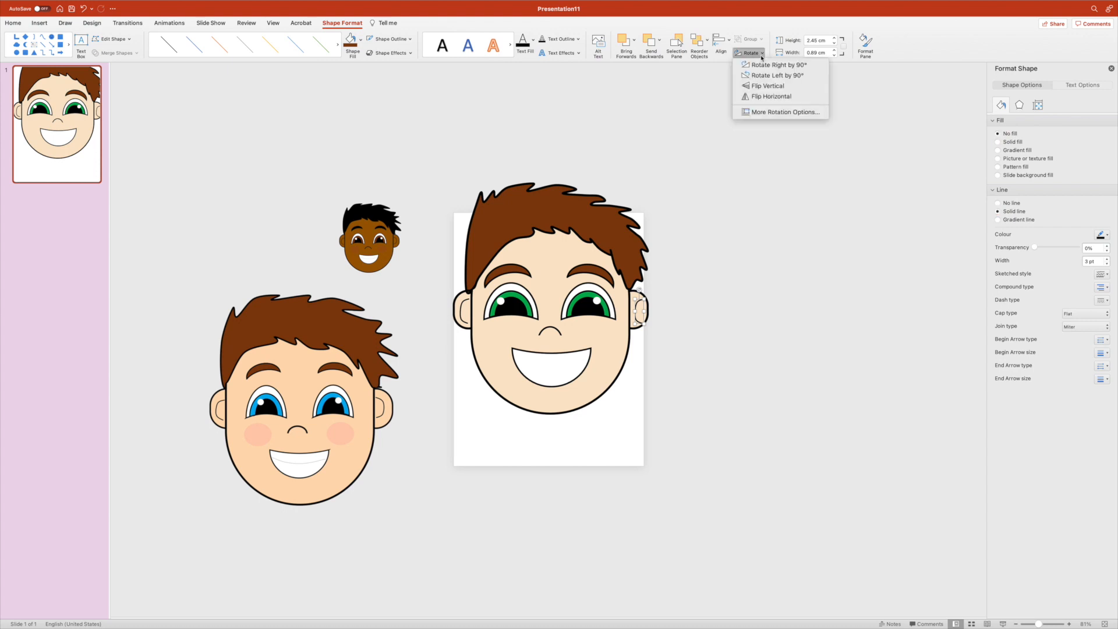
click(772, 97)
drag(643, 320, 640, 320)
click(738, 320)
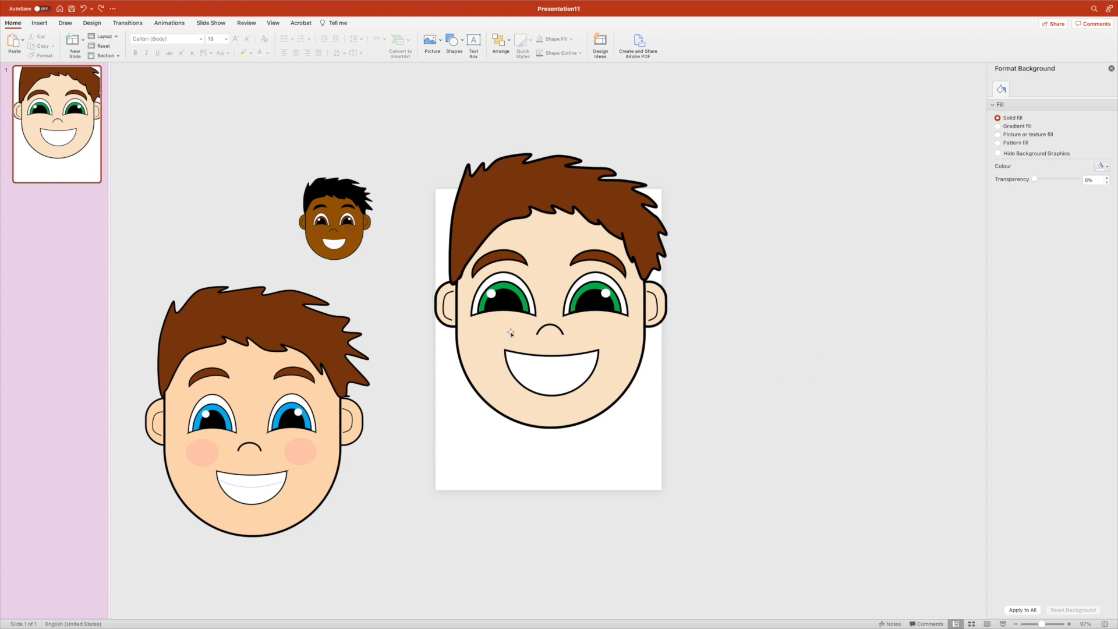
Draw an oval about 2.6 cm high and 3.5 cm wide on the left cheek below the eye.
click(39, 22)
click(183, 40)
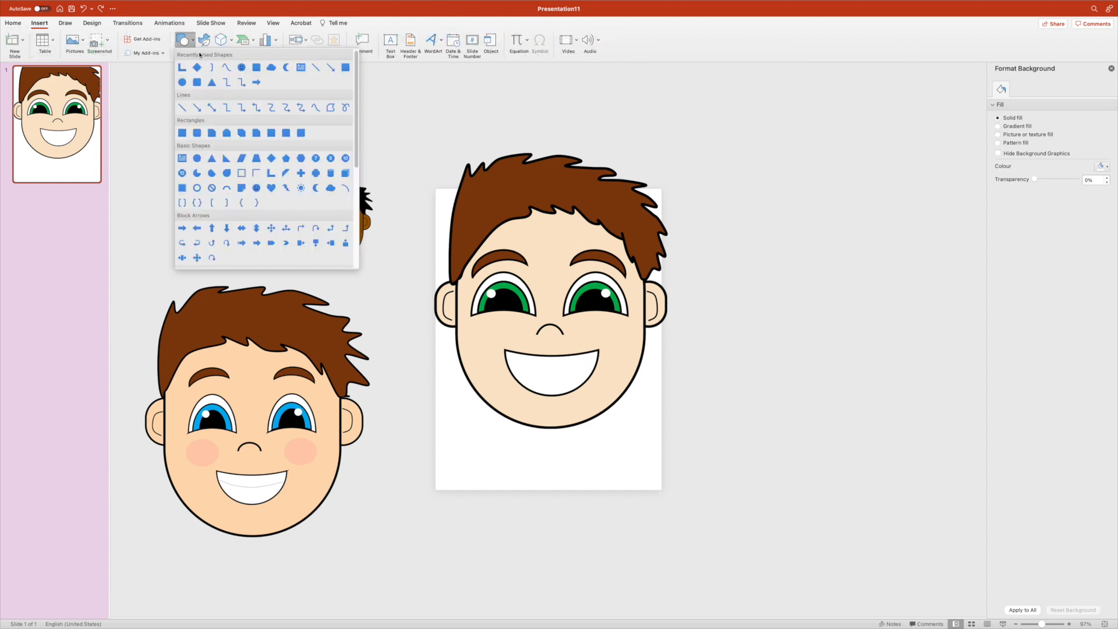
click(181, 83)
drag(462, 313, 490, 337)
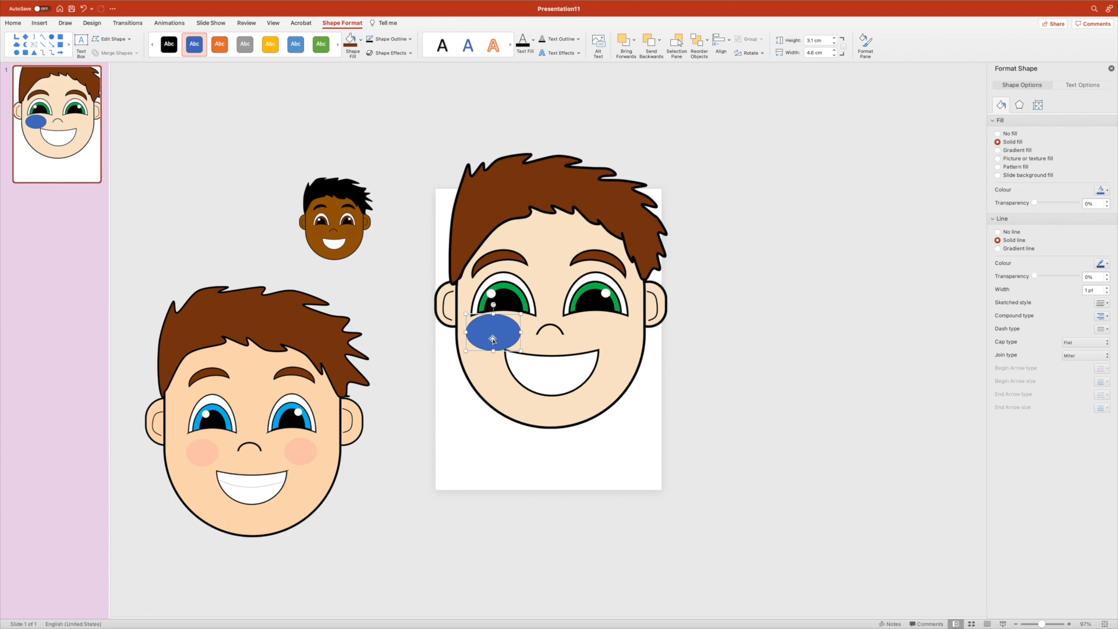
drag(521, 351, 511, 346)
drag(487, 329, 515, 347)
drag(495, 333, 500, 334)
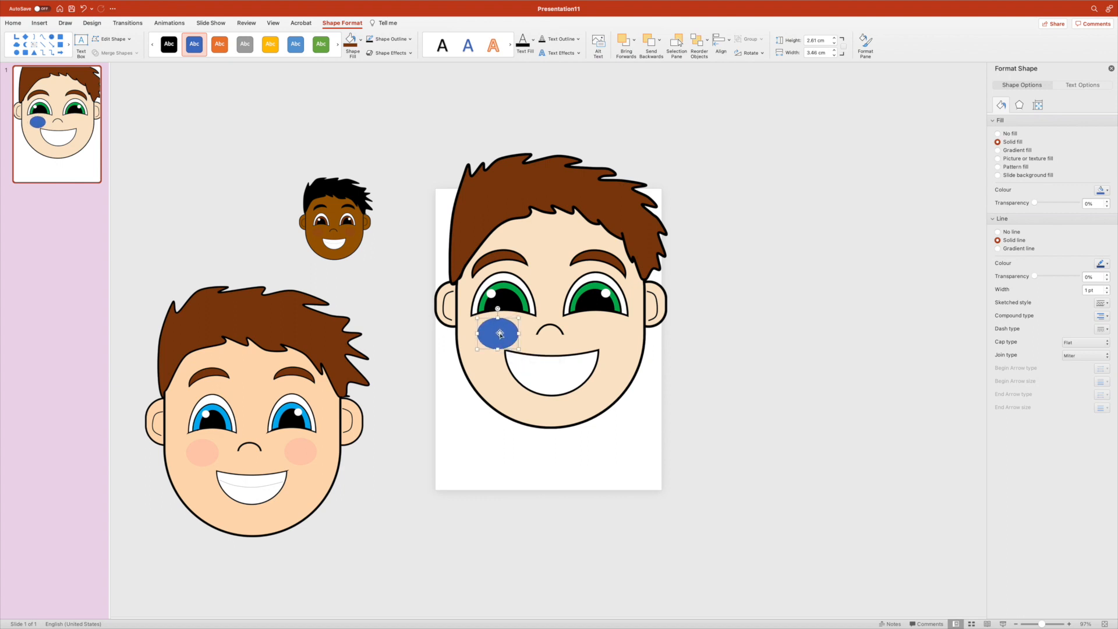
Fill the cheek oval with a custom light pink colour.
click(361, 40)
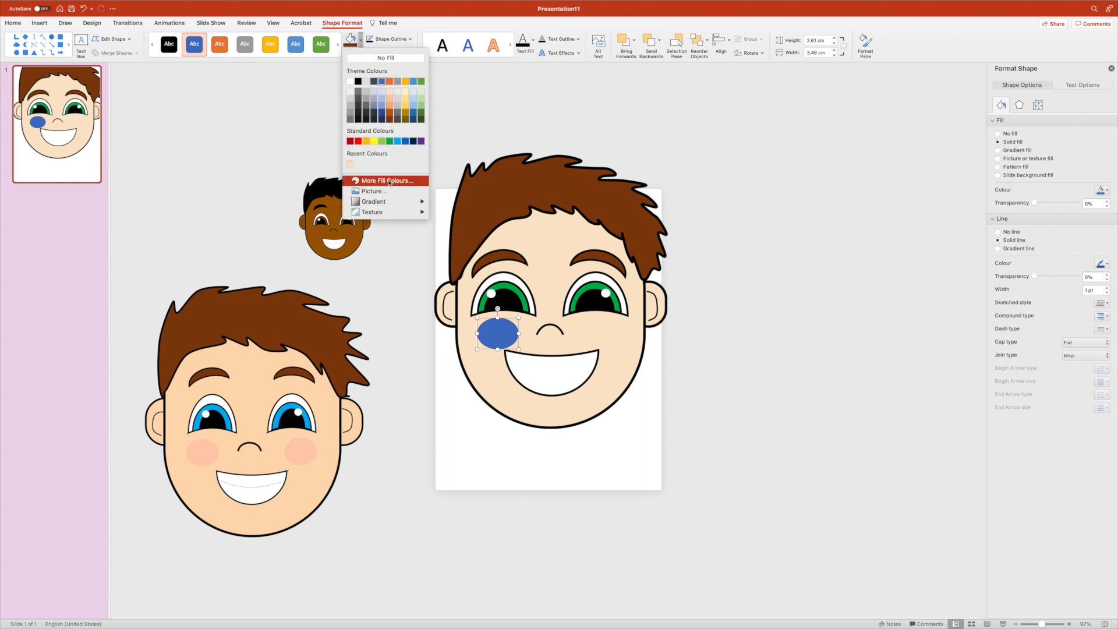
click(386, 181)
click(572, 185)
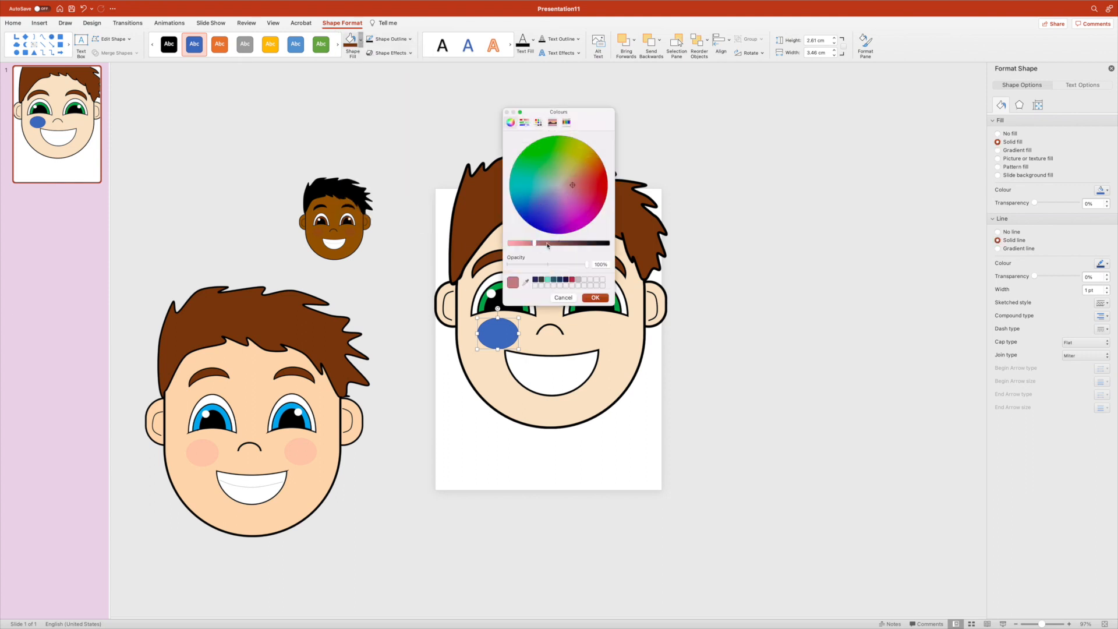
drag(533, 243, 510, 244)
click(565, 180)
drag(567, 181, 568, 185)
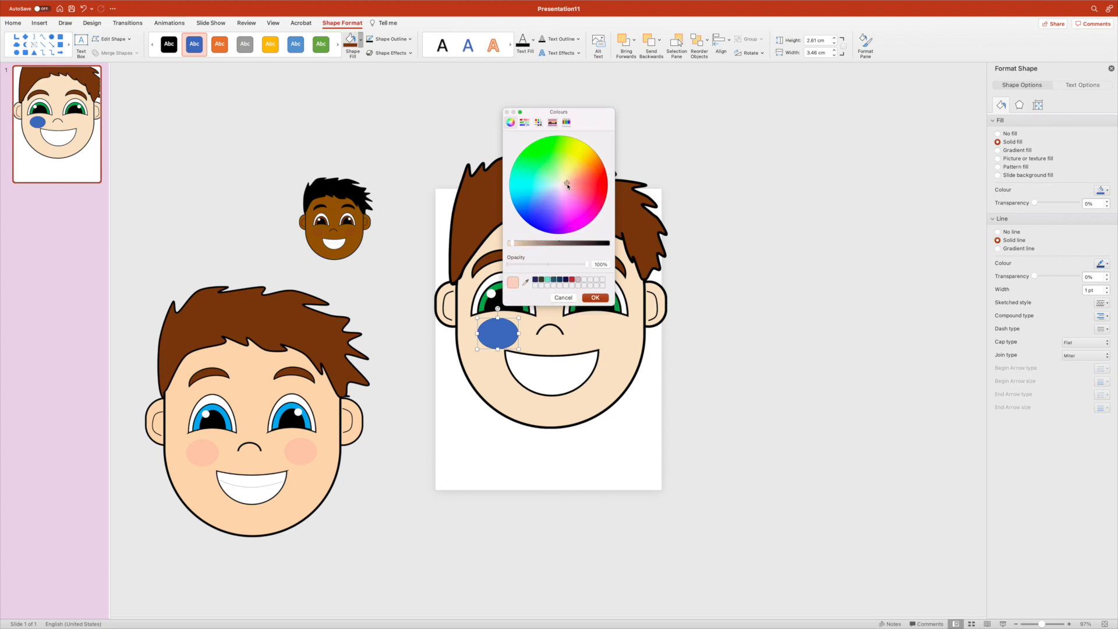
click(595, 297)
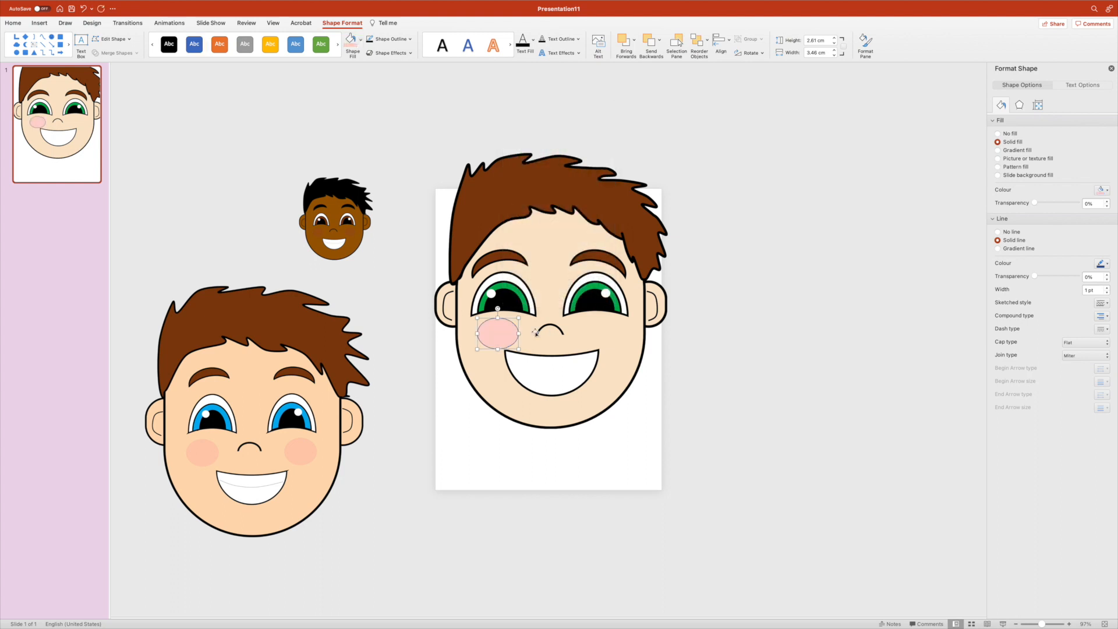
Remove the cheek oval's outline and shift the oval slightly outward on the left cheek.
click(410, 40)
click(411, 54)
mouse_move(498, 328)
mouse_down()
mouse_move(488, 322)
mouse_move(495, 328)
mouse_up()
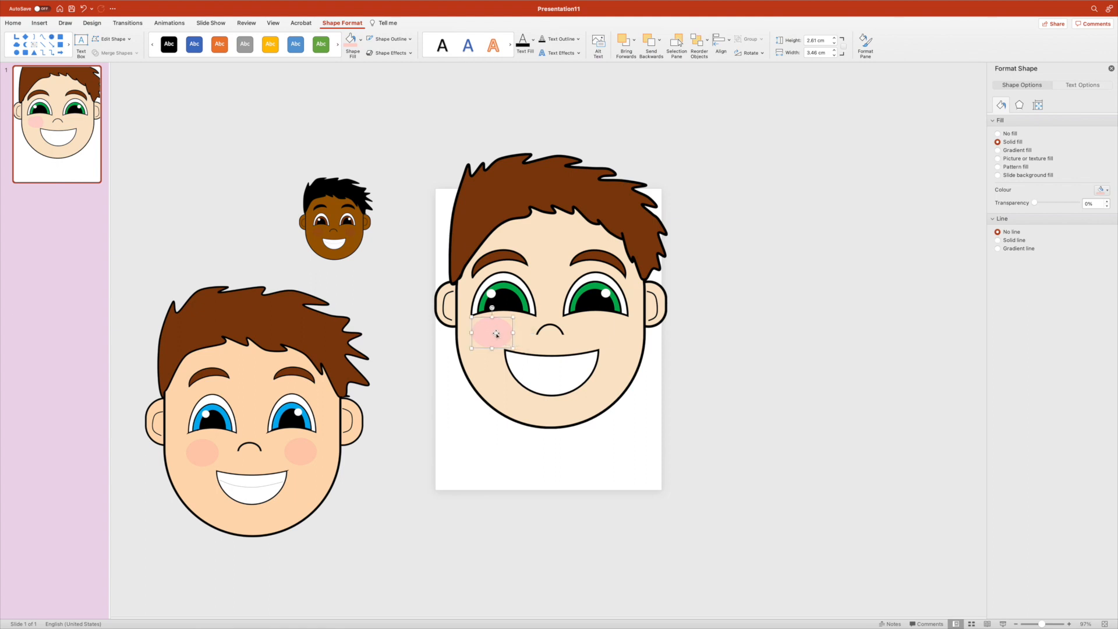
Set the pink cheek oval's fill transparency to 34% and place a copy on the right cheek.
click(342, 23)
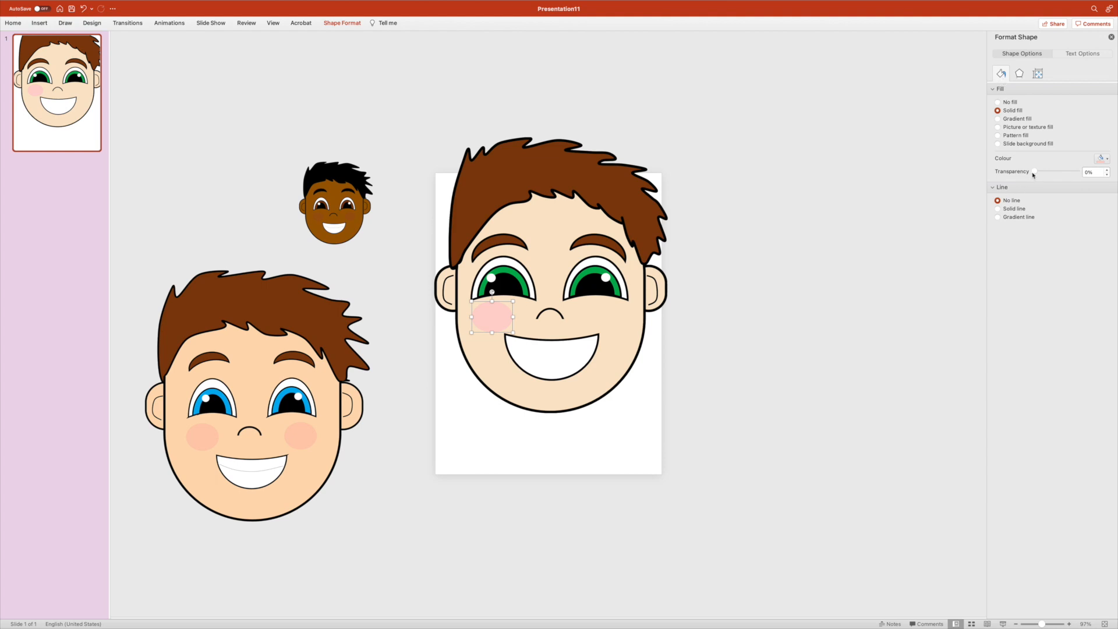
mouse_move(1037, 173)
mouse_down()
mouse_move(1064, 173)
mouse_move(1026, 174)
mouse_move(1074, 173)
mouse_move(1051, 173)
mouse_up()
drag(496, 312, 612, 318)
drag(1043, 625, 1035, 624)
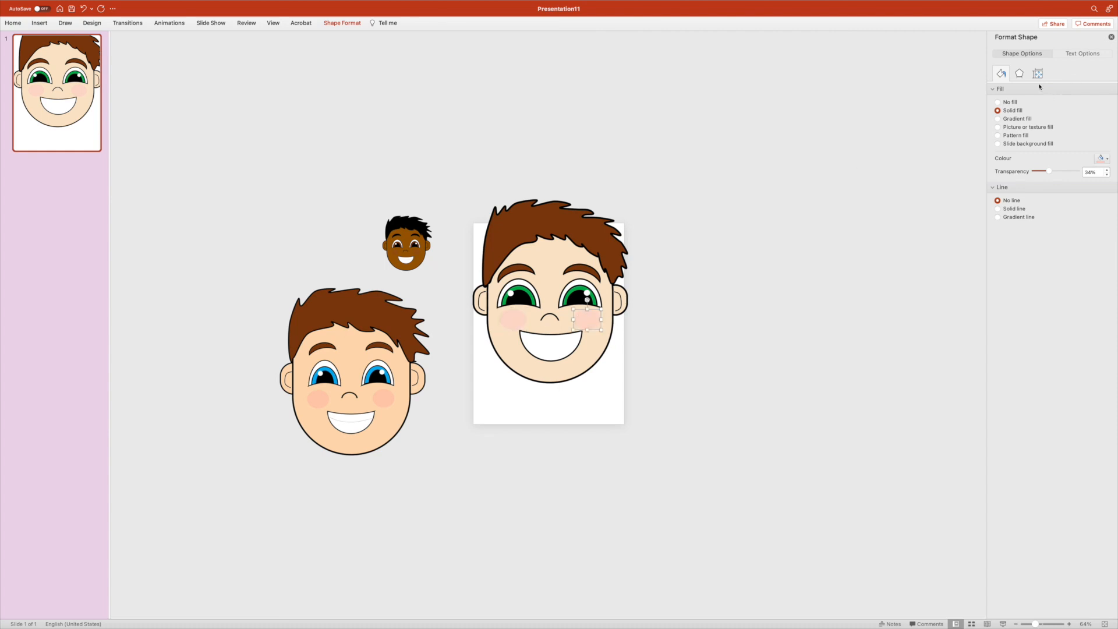
Examine the Glow, Reflection and Shadow effect settings for the right cheek oval.
click(1018, 74)
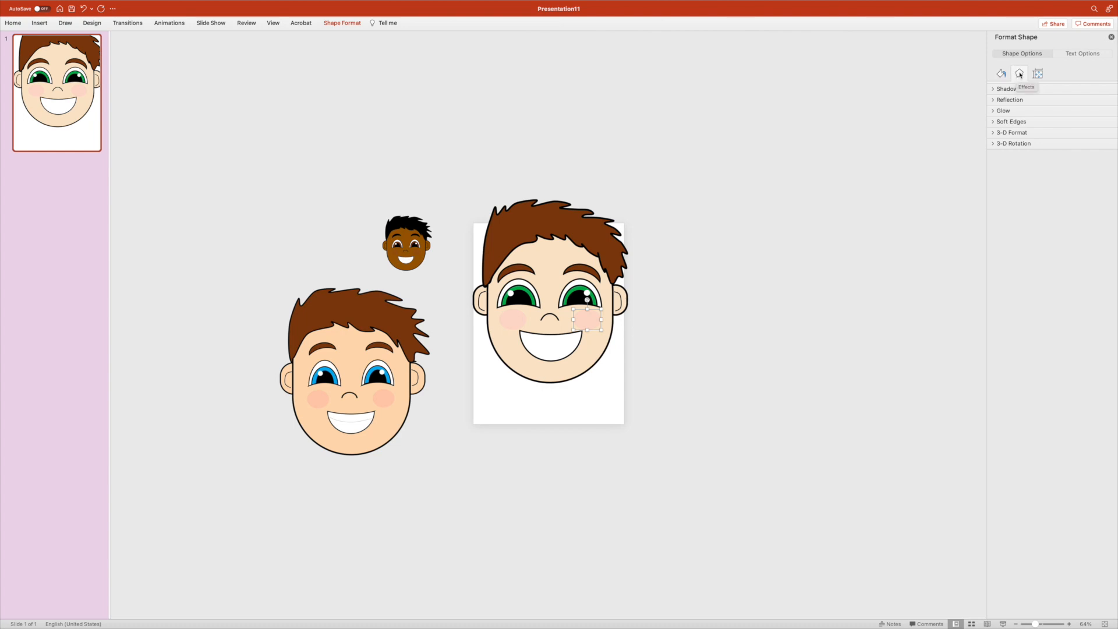
click(1013, 114)
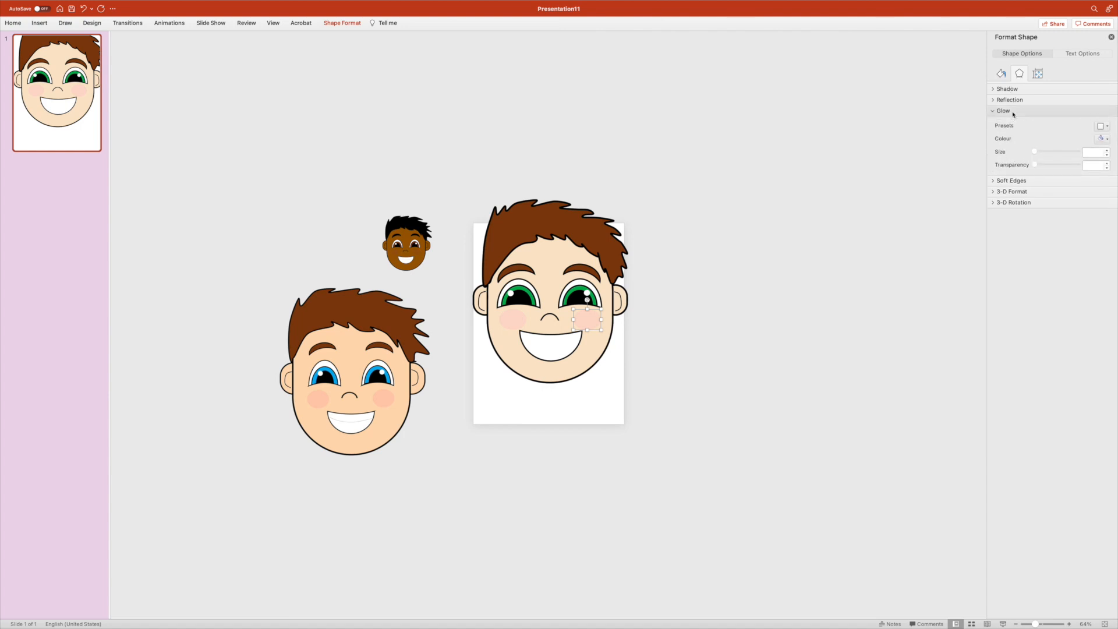
click(1017, 101)
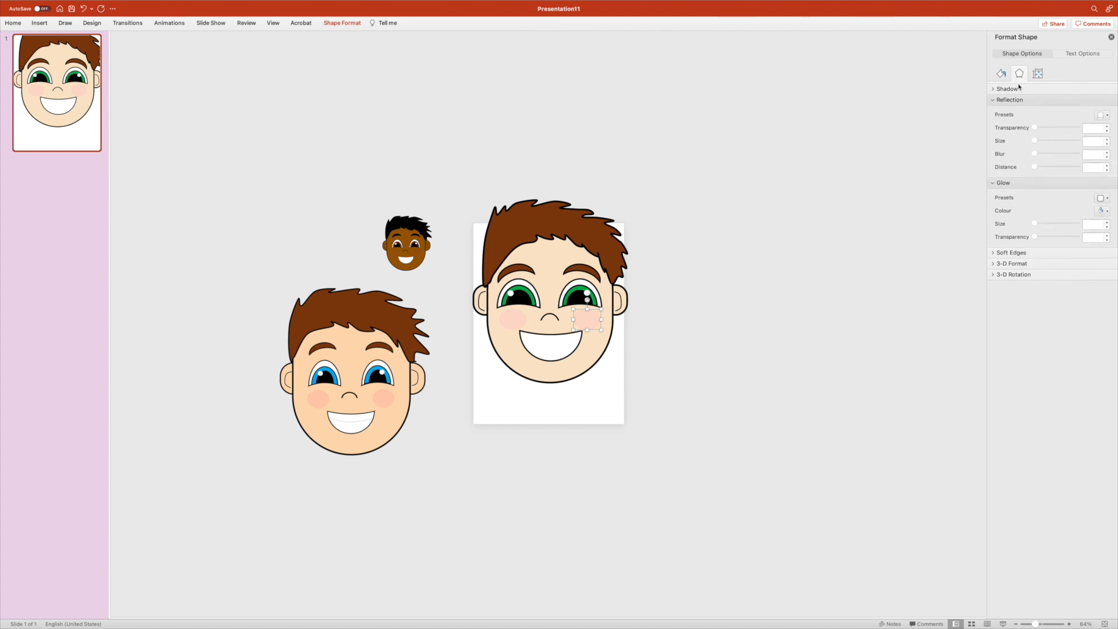
click(1019, 89)
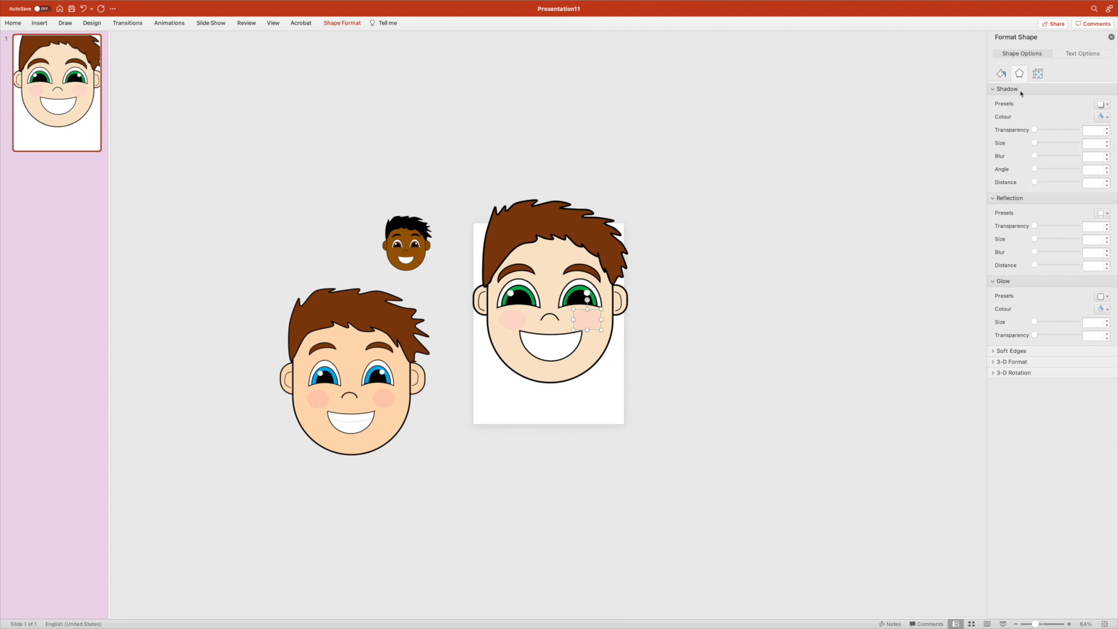
click(1021, 91)
click(1025, 100)
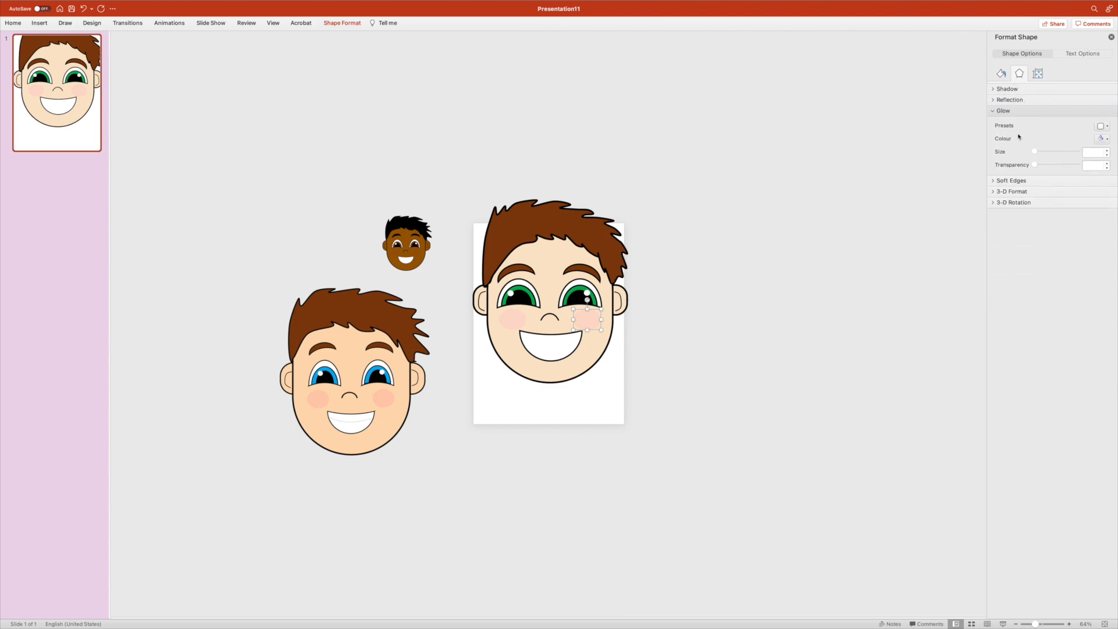
click(1016, 111)
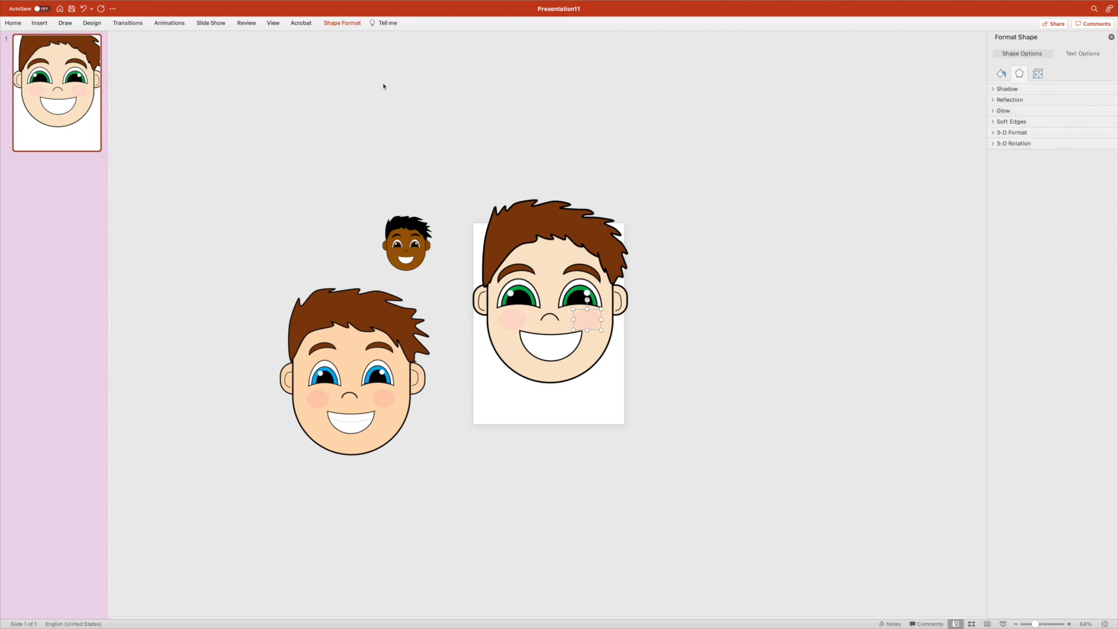
Try a strong soft edge variation on the right cheek oval and undo it.
click(345, 23)
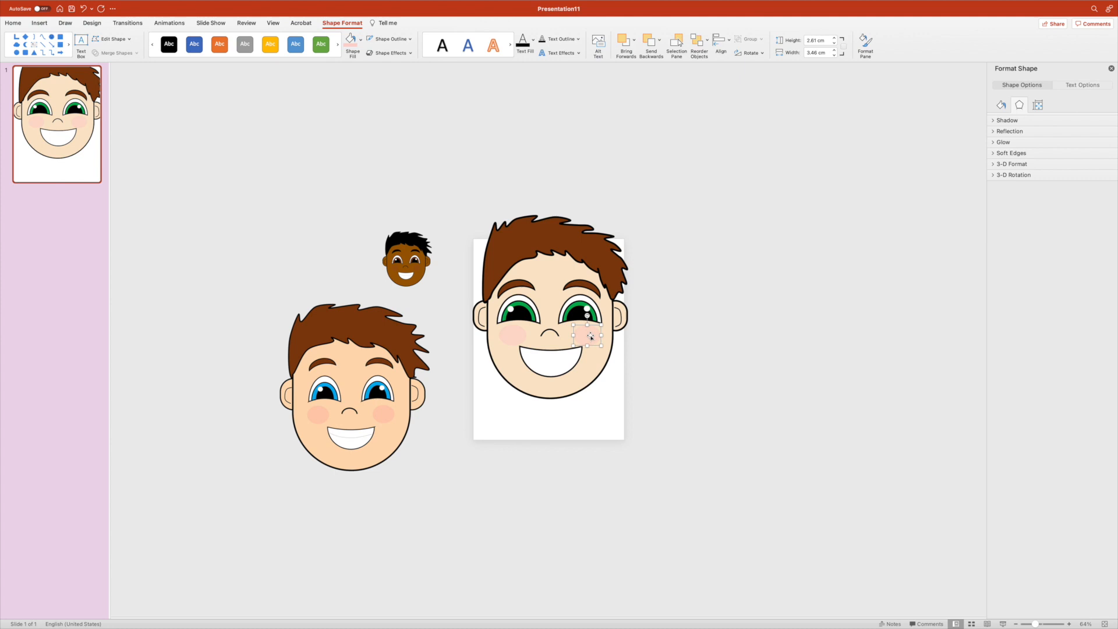
click(408, 53)
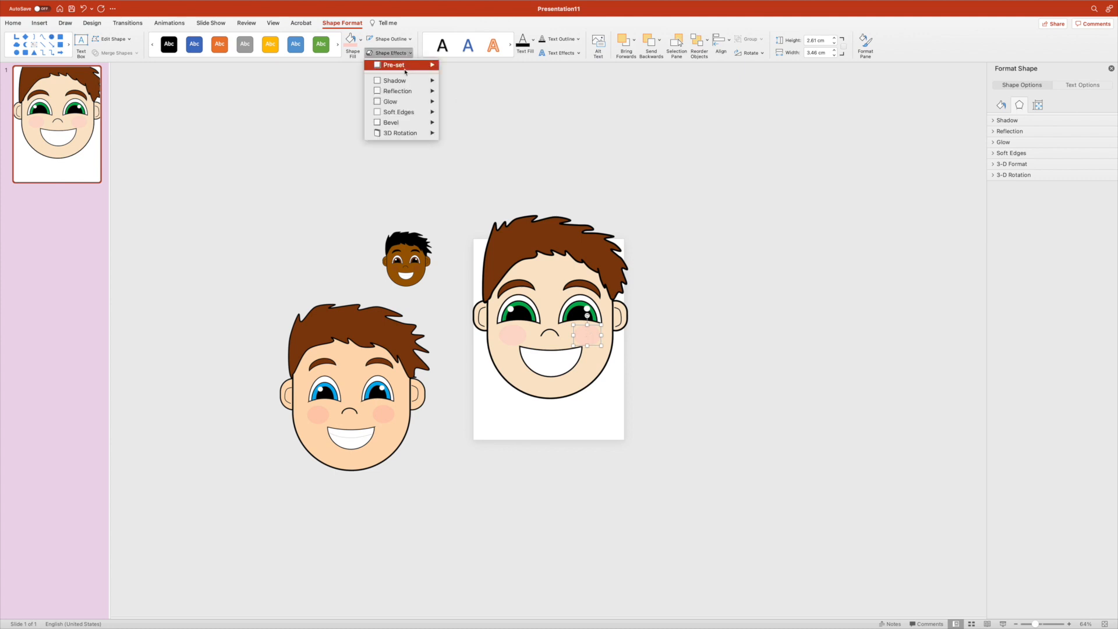
mouse_move(406, 80)
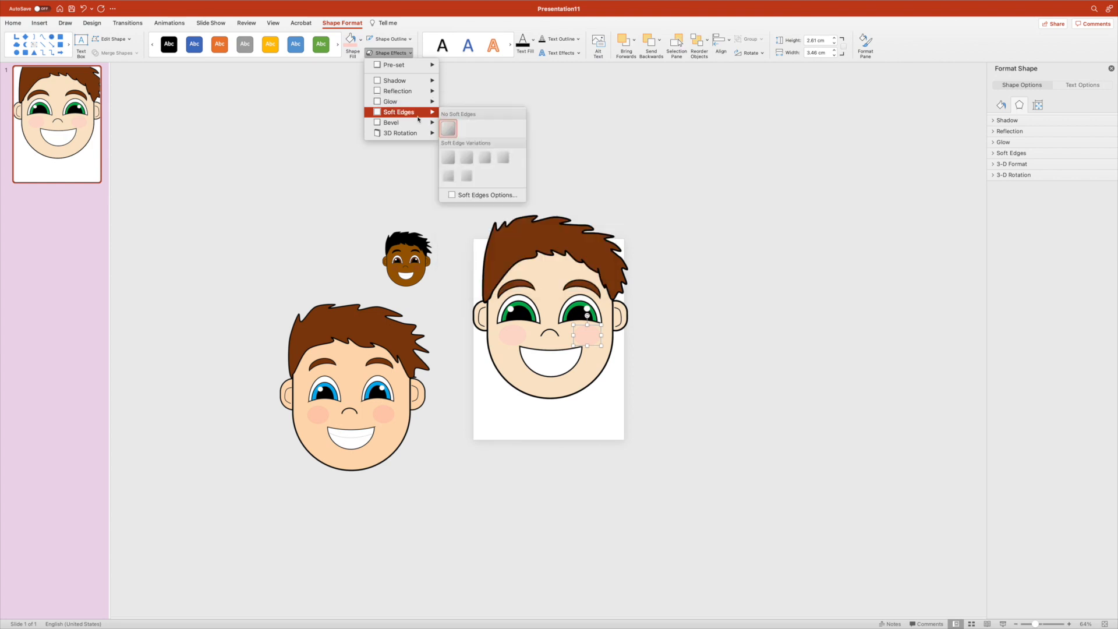
click(464, 174)
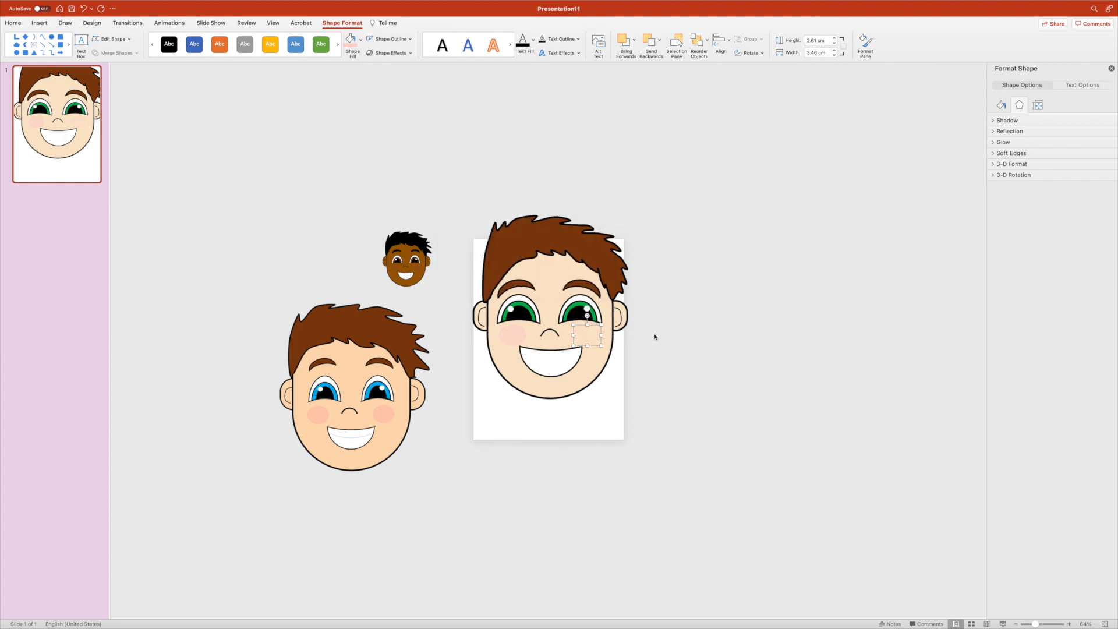
key(super+z)
Try a lighter soft edge variation on the right cheek oval, undo it and deselect the oval.
click(408, 53)
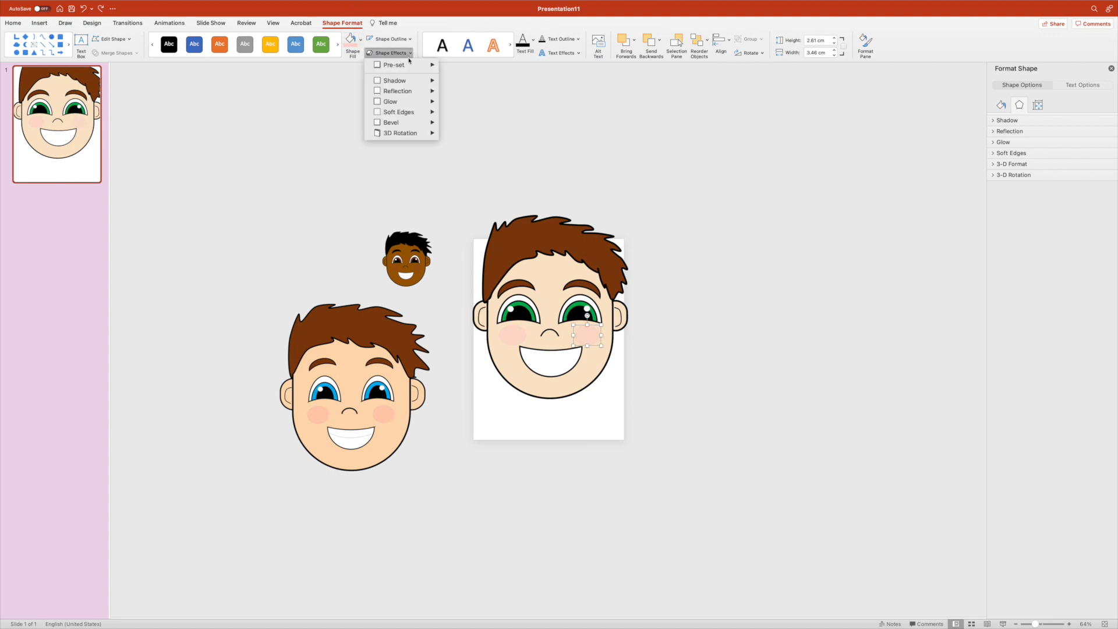
mouse_move(419, 112)
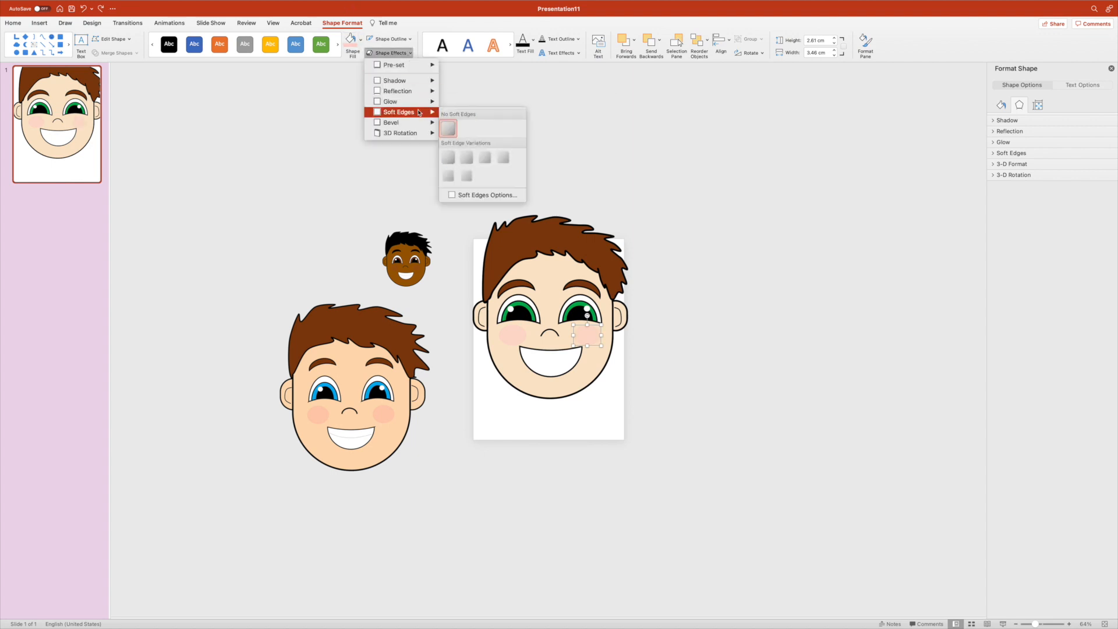
click(481, 160)
click(682, 317)
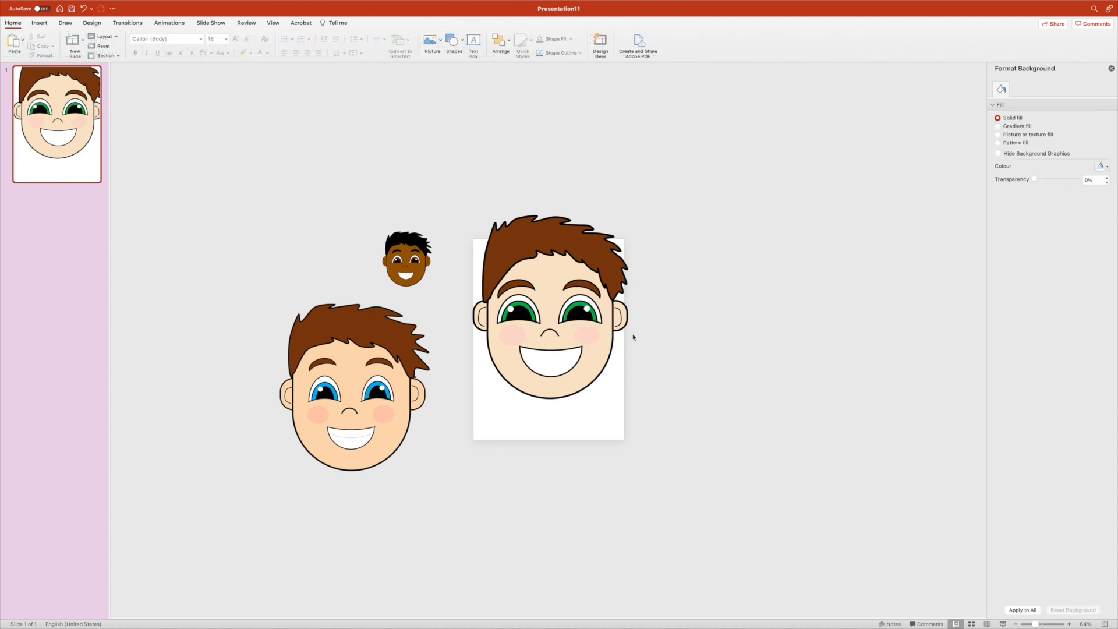
key(super+z)
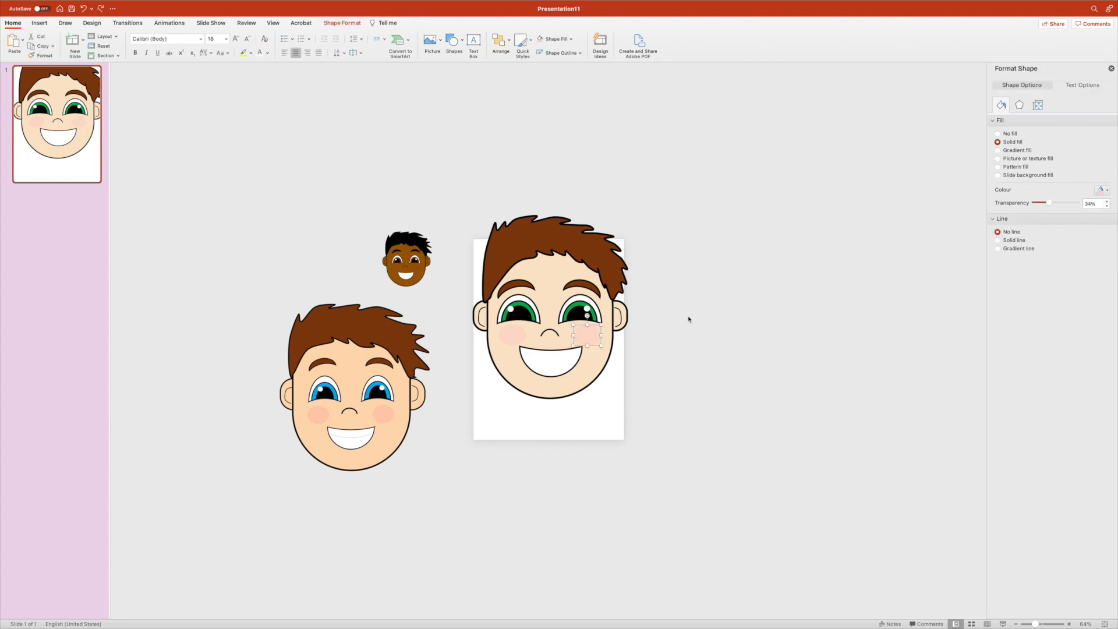
click(689, 319)
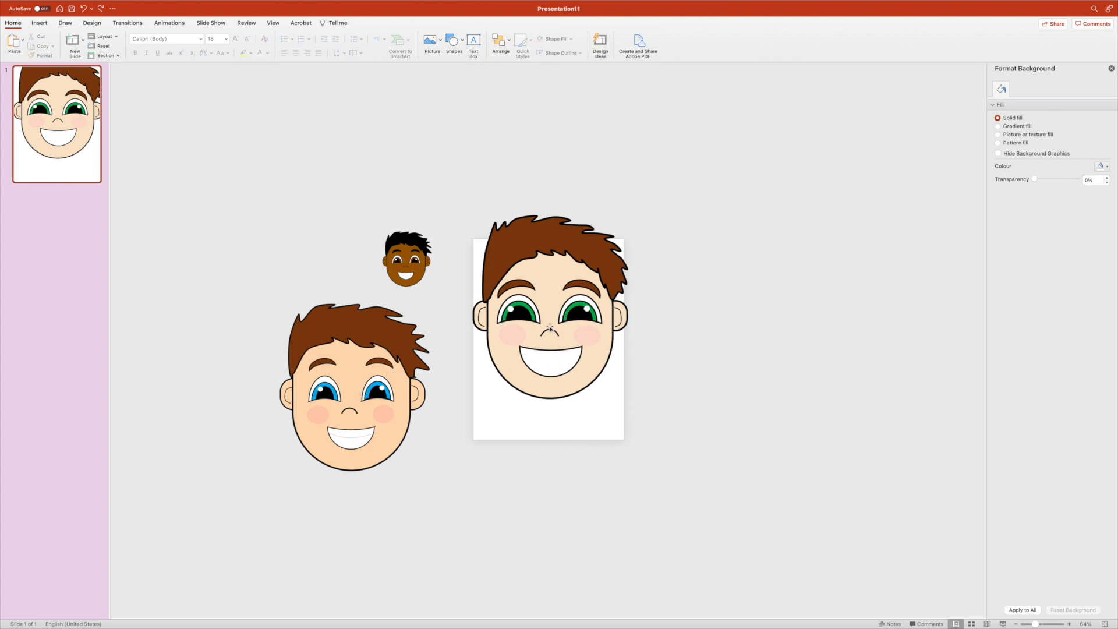
Move the small black-haired face picture up beside the slide and enlarge it to about the drawn face's size.
drag(412, 258, 370, 245)
drag(416, 302, 417, 303)
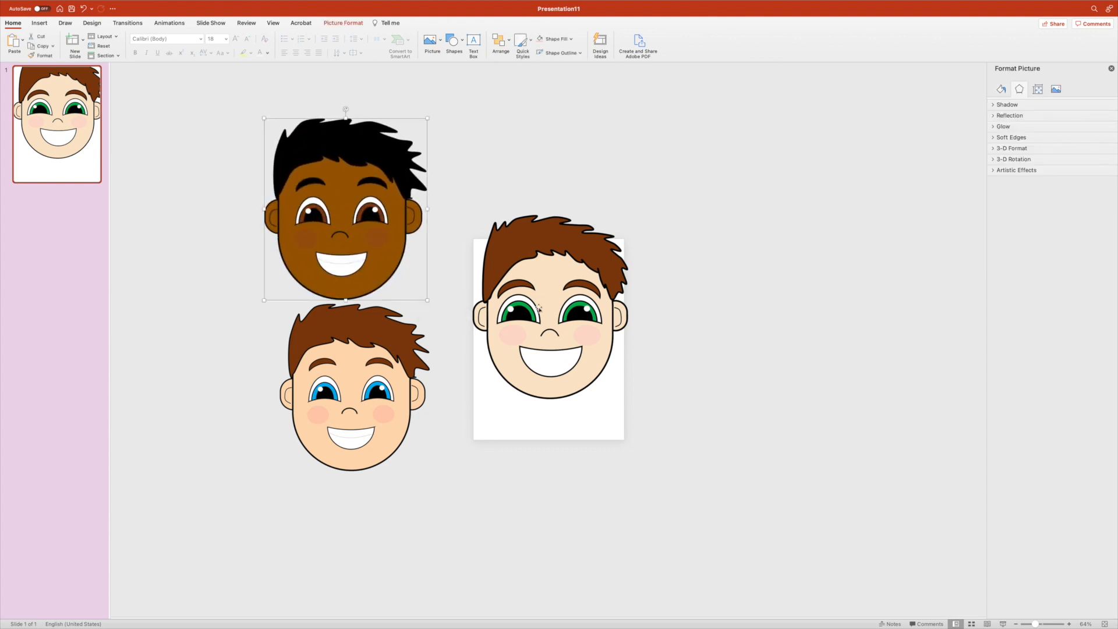
click(513, 283)
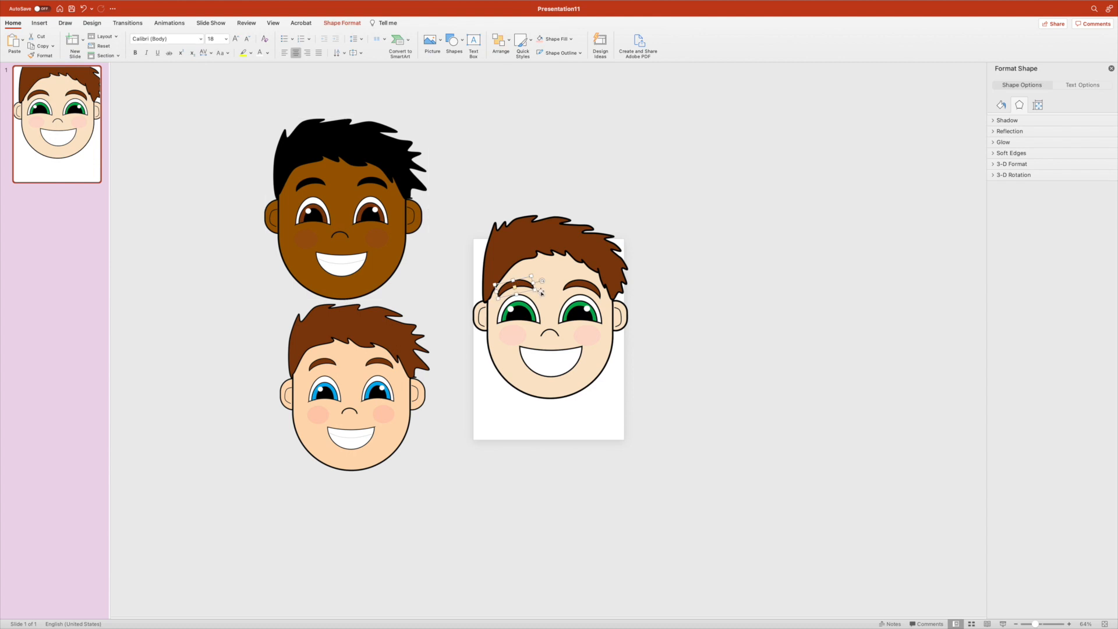
click(693, 285)
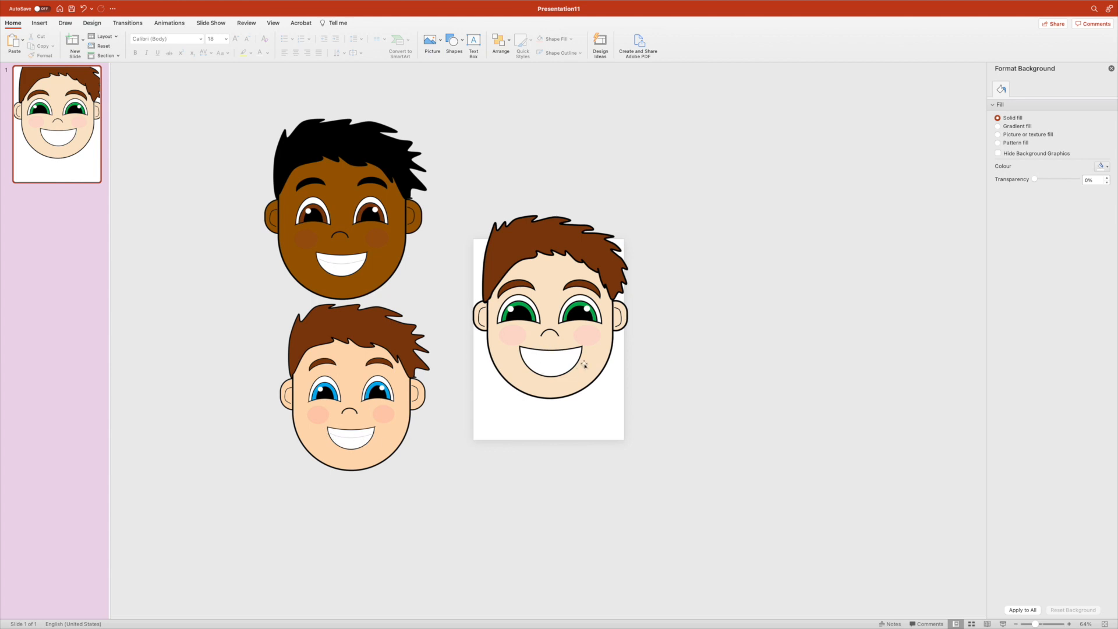
Draw a shallow freeform curve about 1.2 cm tall across the inside of the mouth to separate the teeth.
click(39, 23)
click(184, 40)
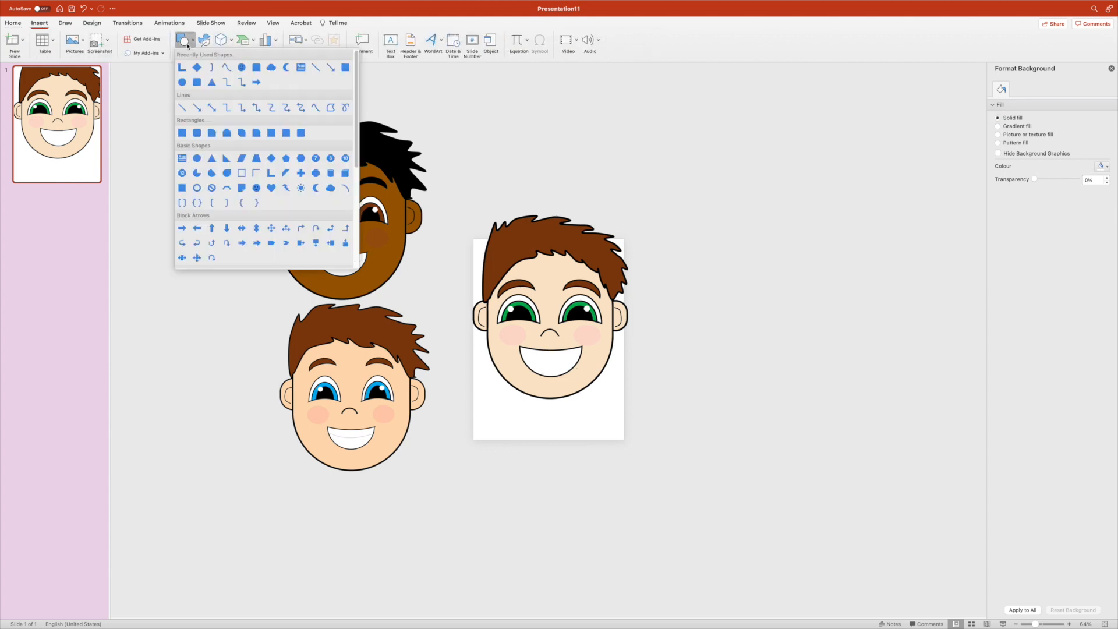
click(225, 72)
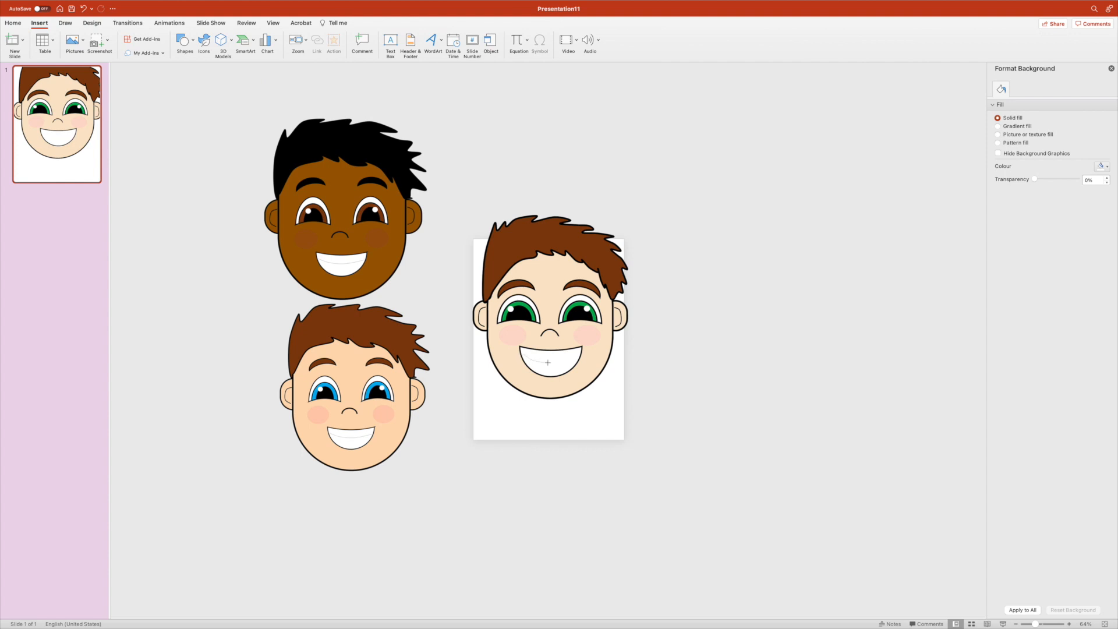
double_click(577, 356)
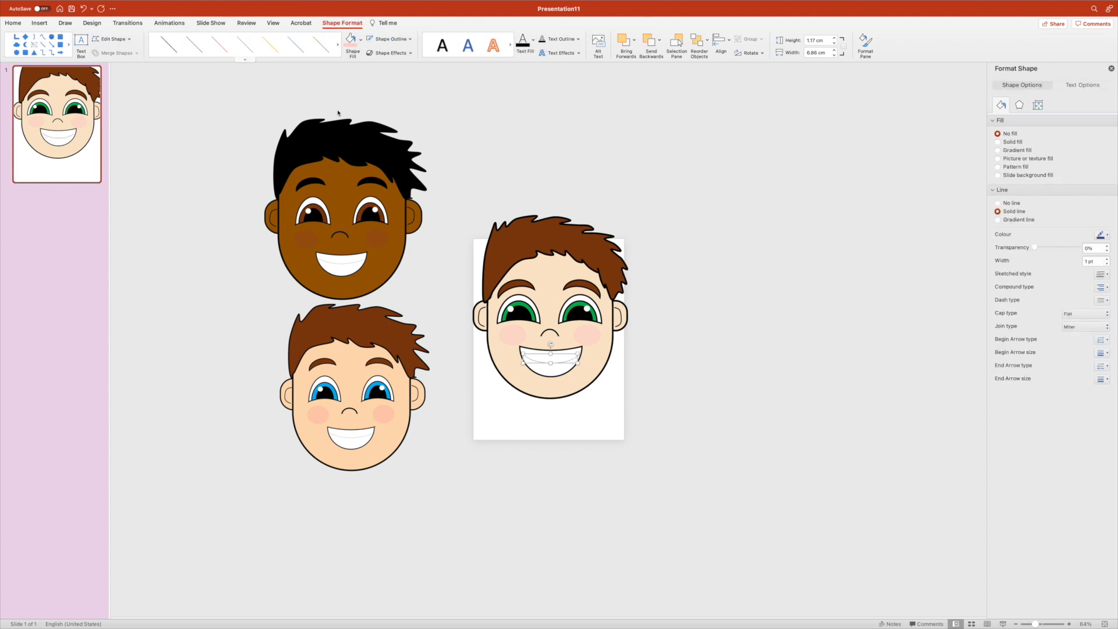
Try a grey fill on the teeth curve and undo it.
click(361, 39)
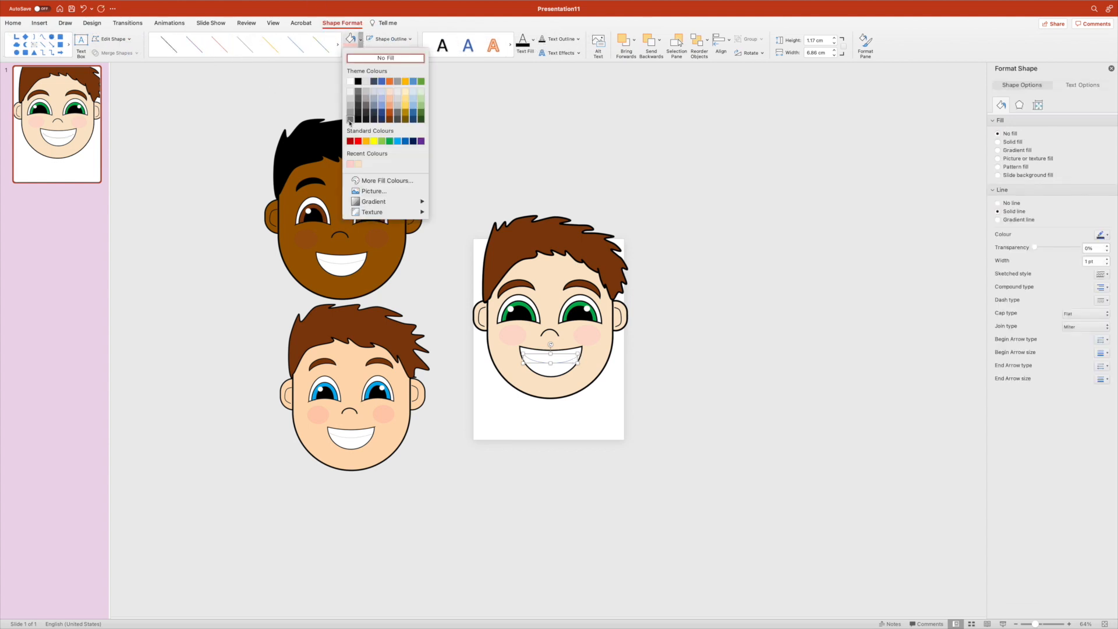
click(350, 122)
key(super+z)
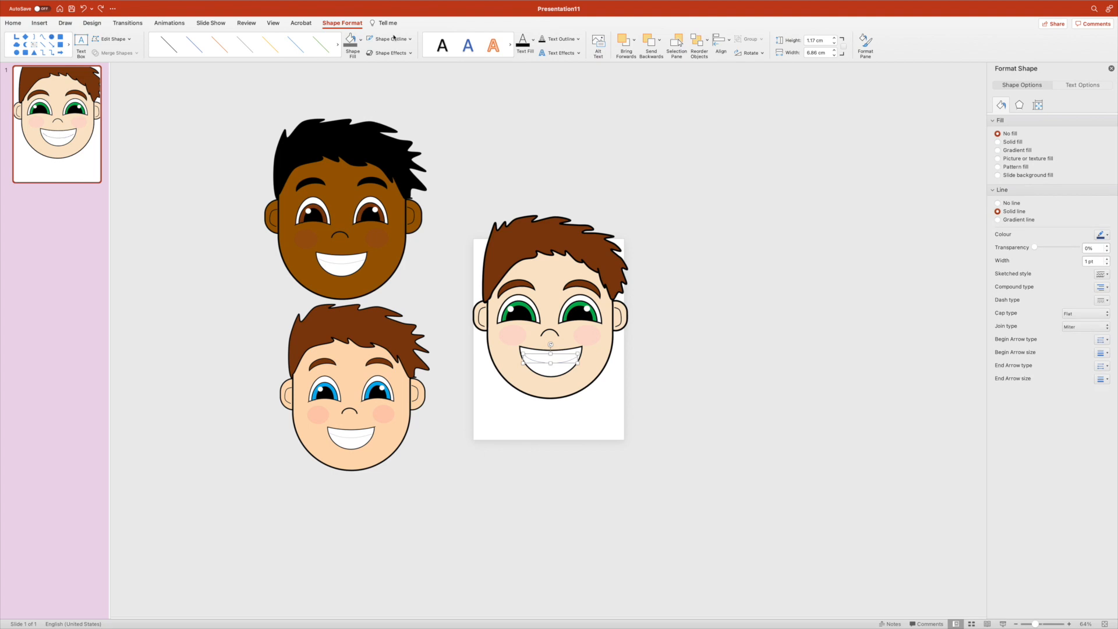
Give the teeth curve a grey outline with a weight of 4½ pt.
click(410, 39)
click(374, 116)
click(416, 40)
mouse_move(419, 185)
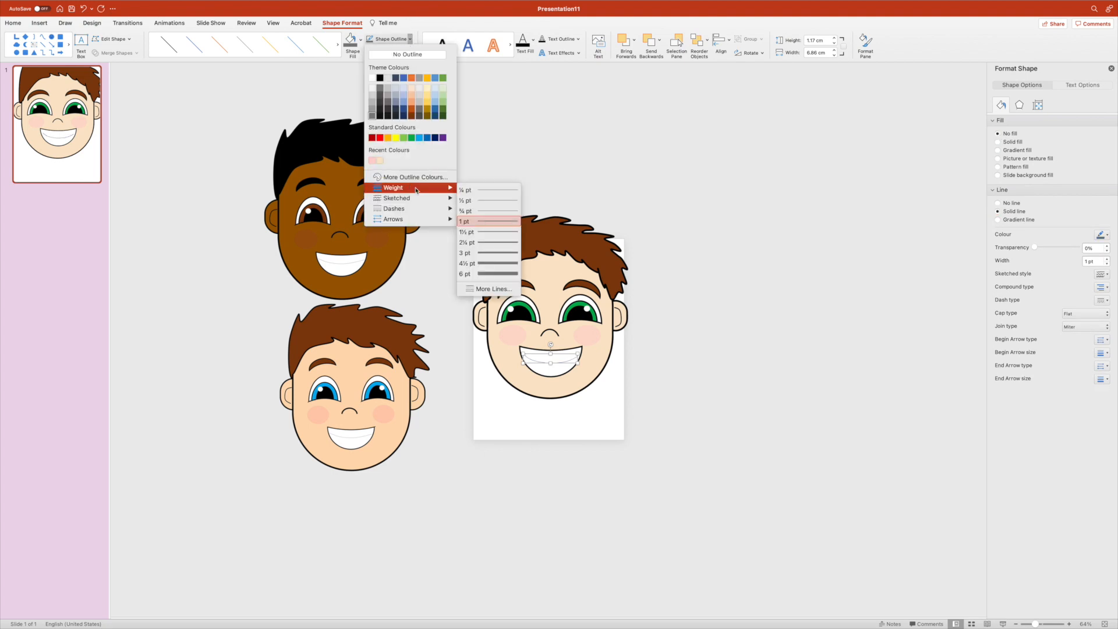
click(511, 262)
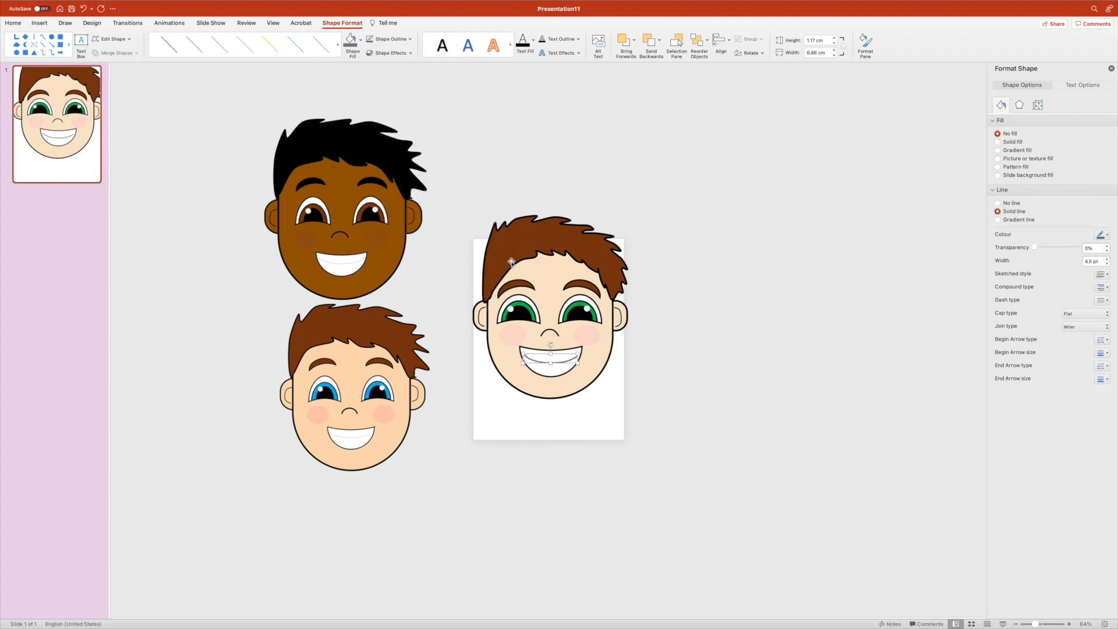
Thin the teeth curve's outline to 2¼ pt and increase its line transparency.
click(412, 41)
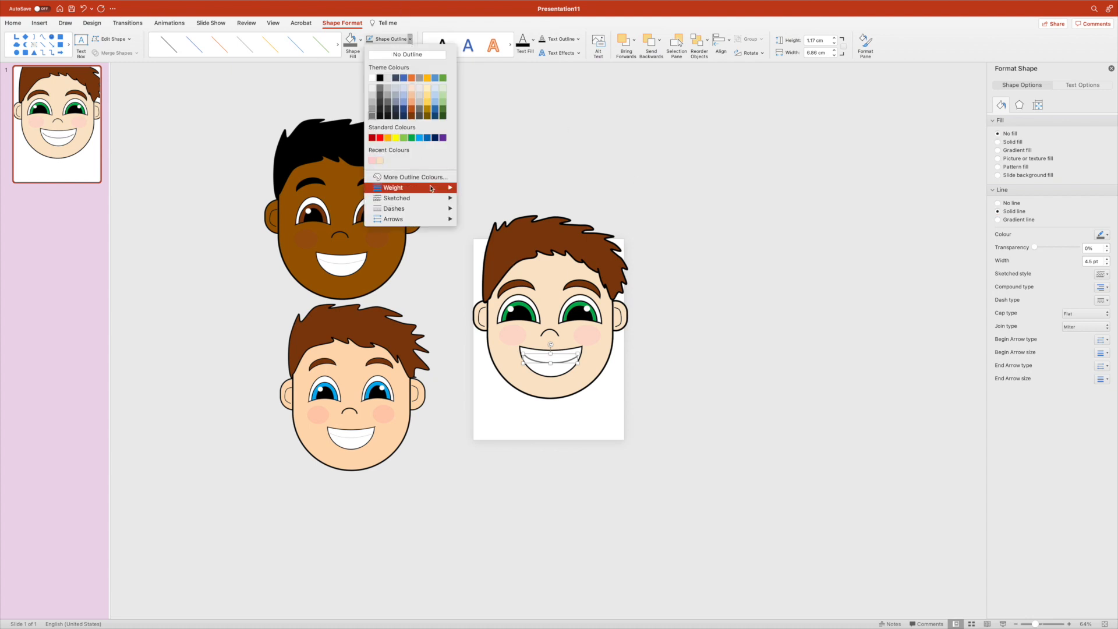
mouse_move(425, 188)
click(510, 241)
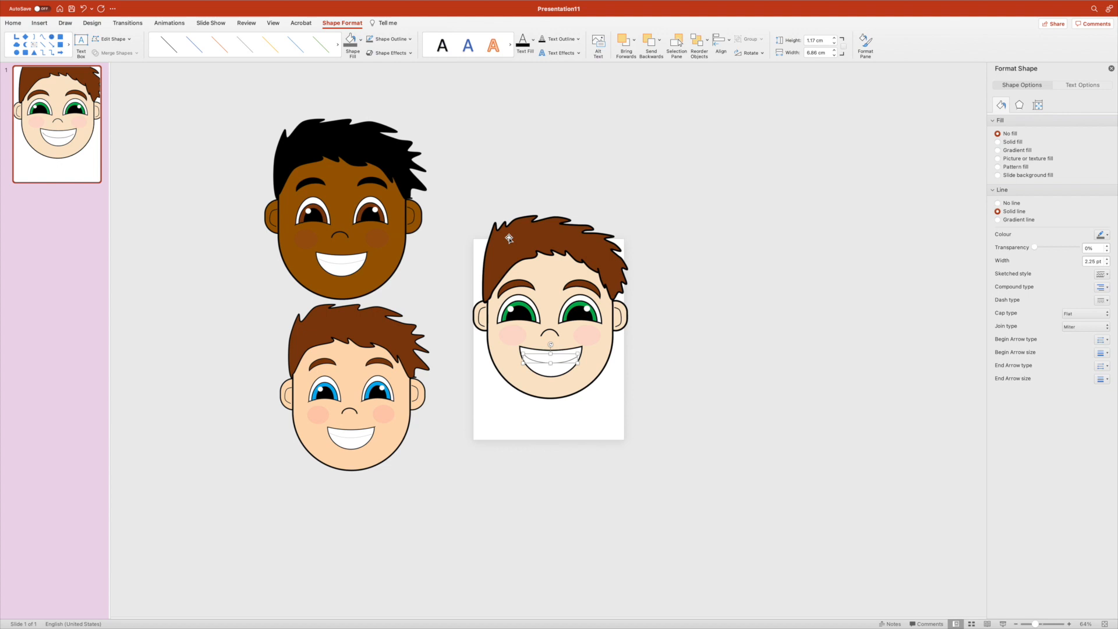
drag(1035, 248, 1074, 249)
click(735, 181)
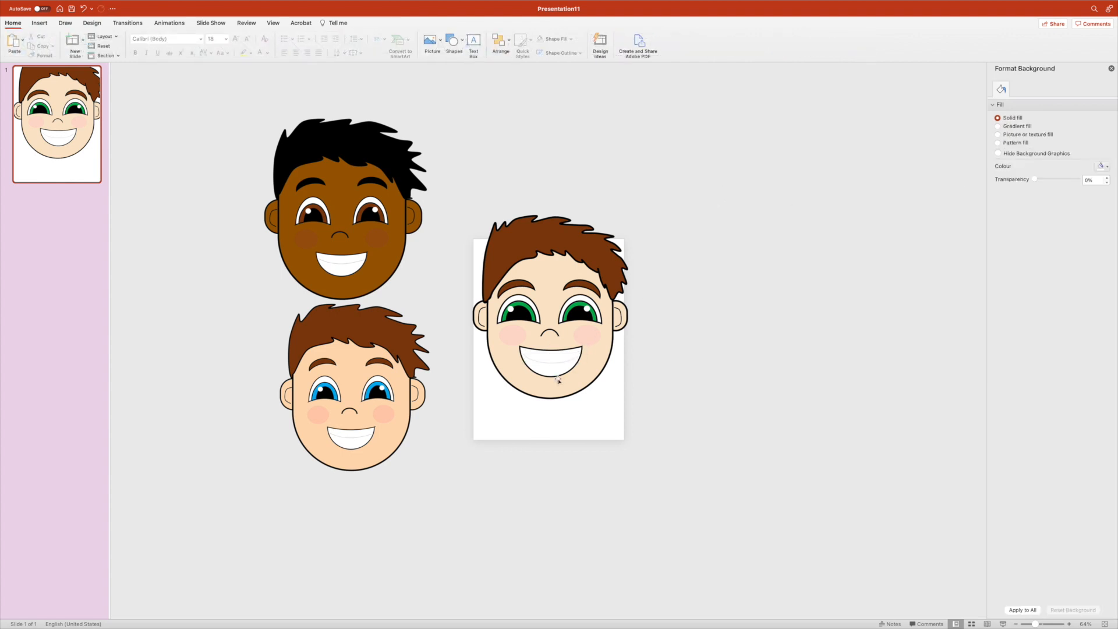
key(super+z)
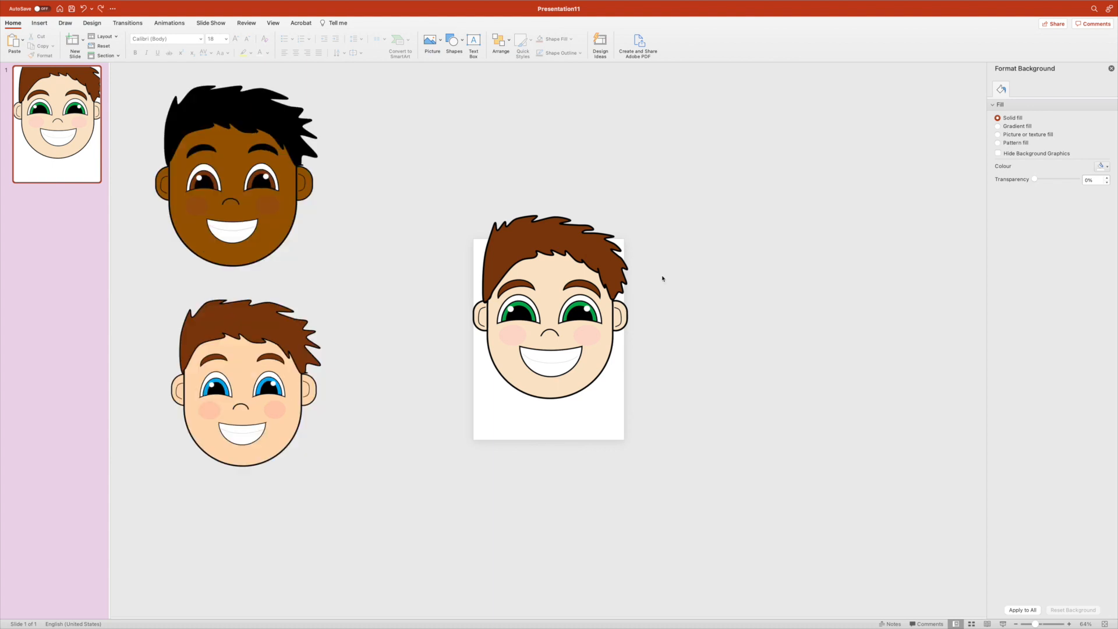
Fill the right eye's green iris with a medium blue preset linear gradient.
click(577, 304)
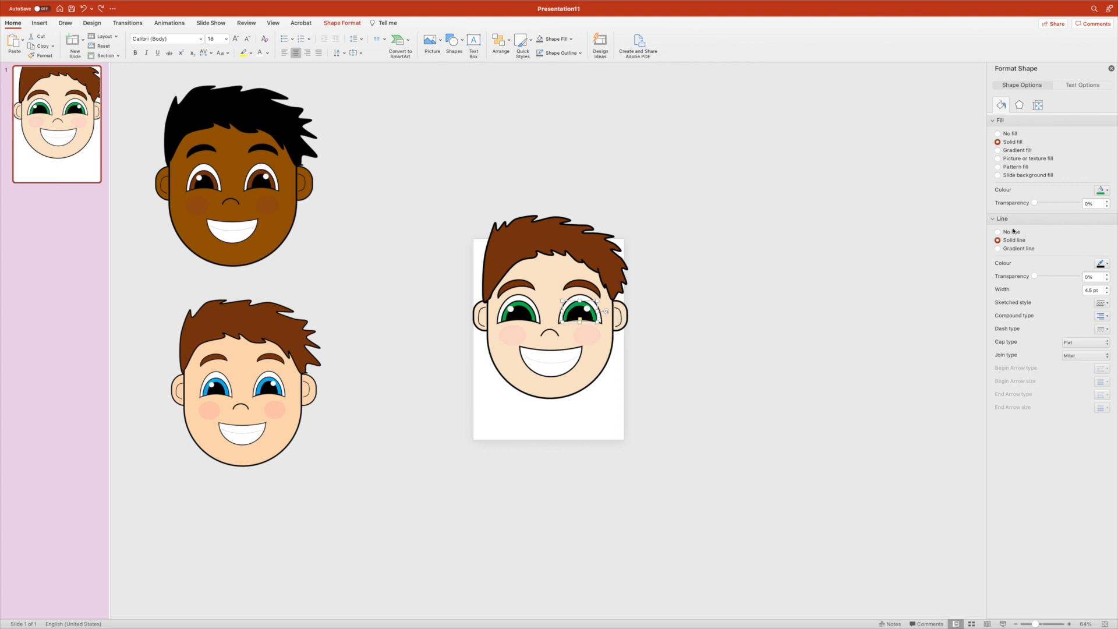
click(999, 150)
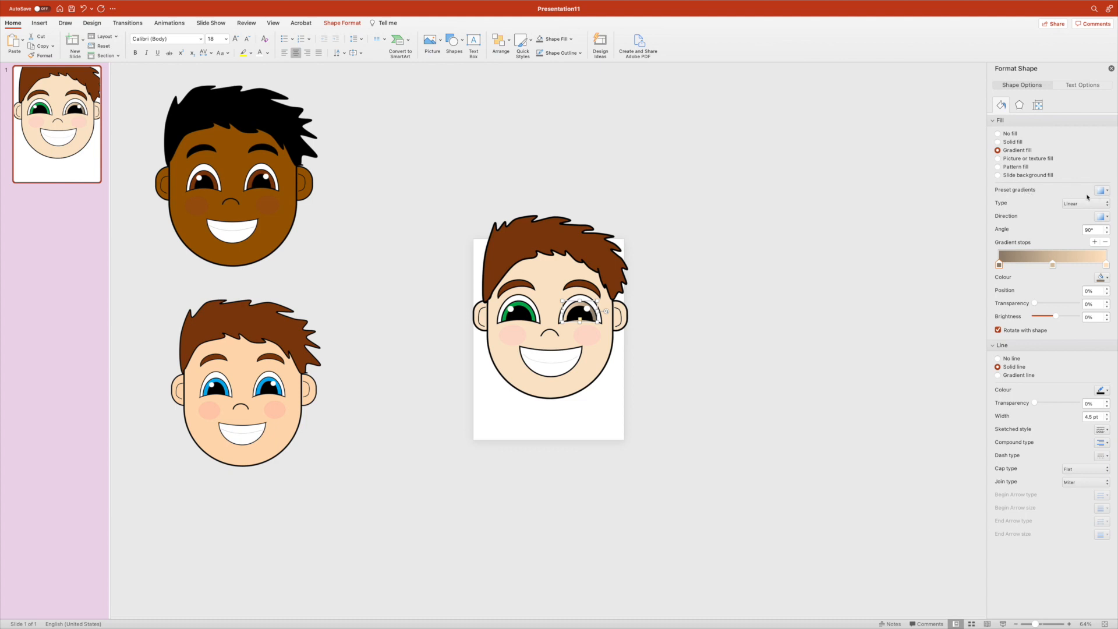
click(1101, 191)
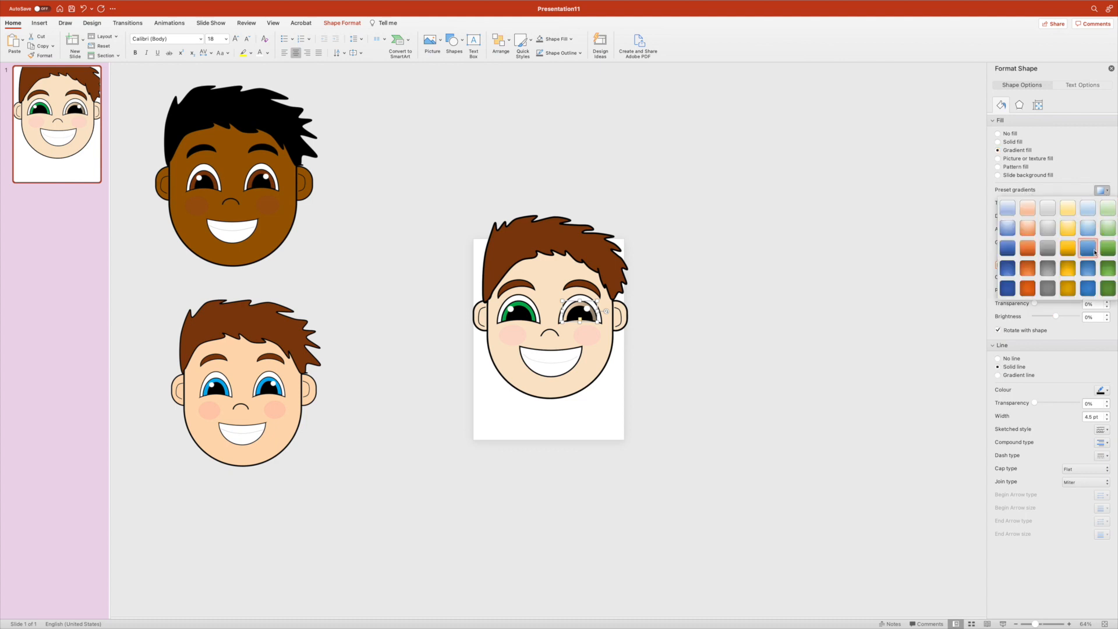
click(1089, 249)
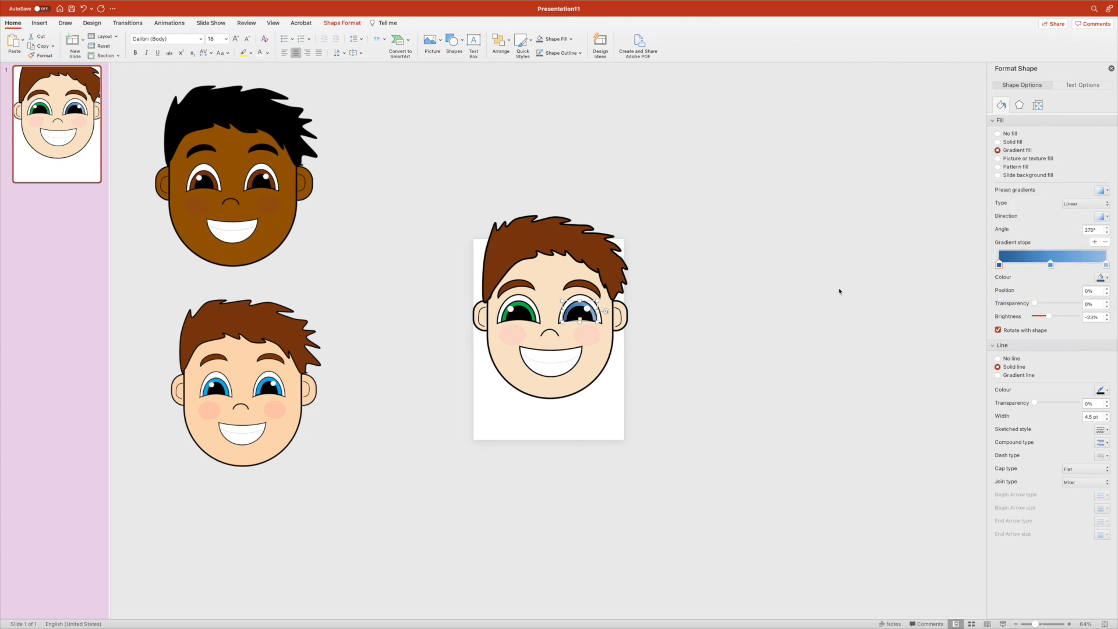
click(787, 288)
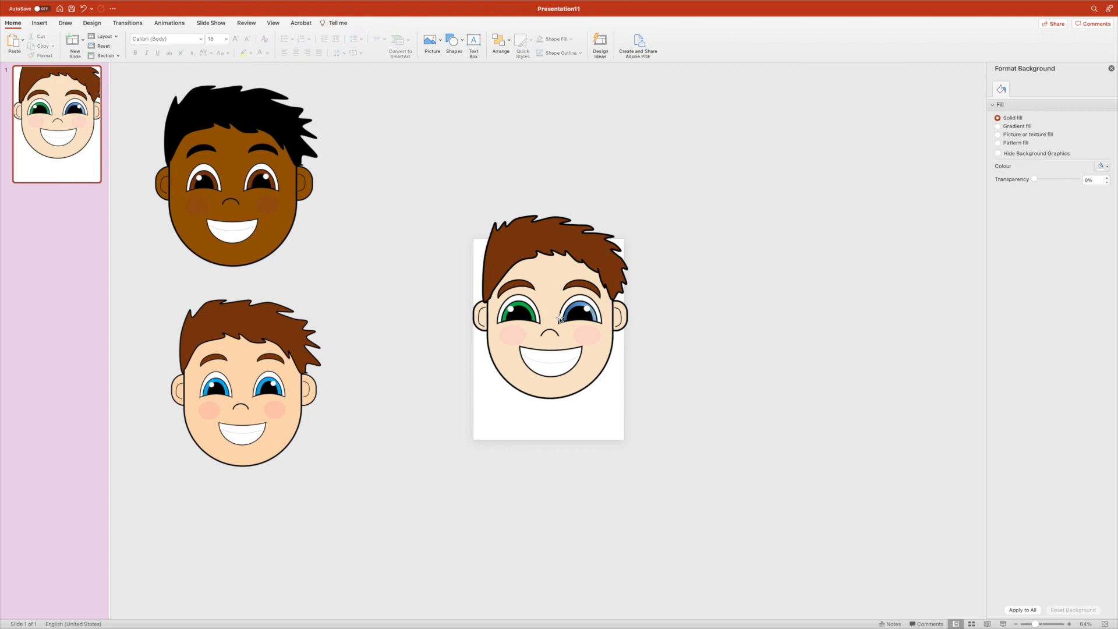
Compare the blue-eyed picture beside the drawn face, move it back, and fill the left iris with the same blue gradient.
drag(282, 409, 750, 329)
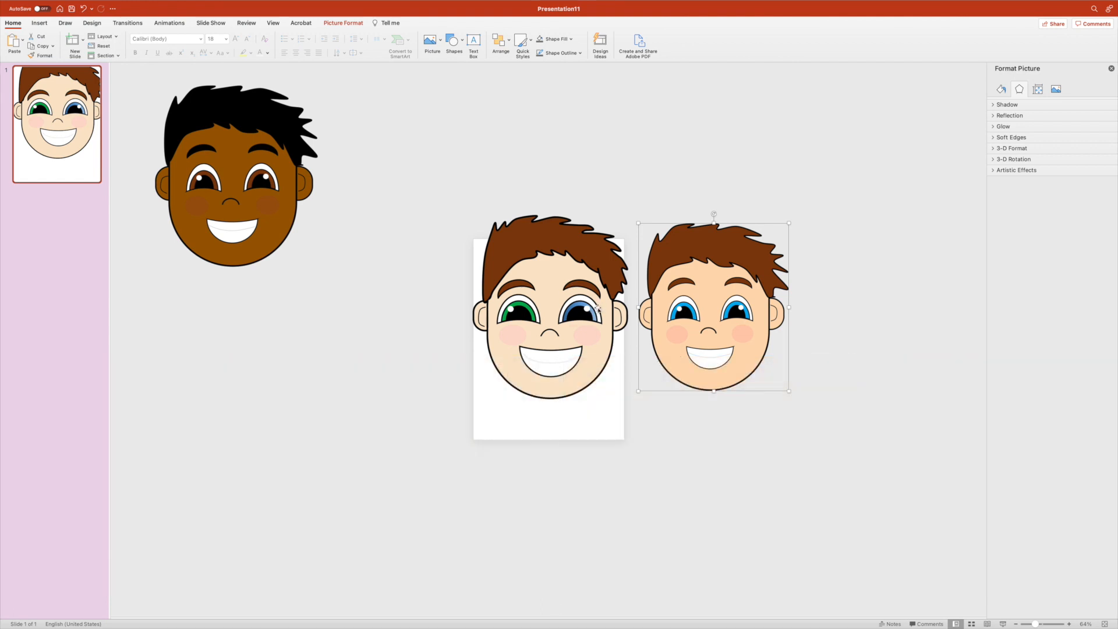
drag(732, 307, 269, 398)
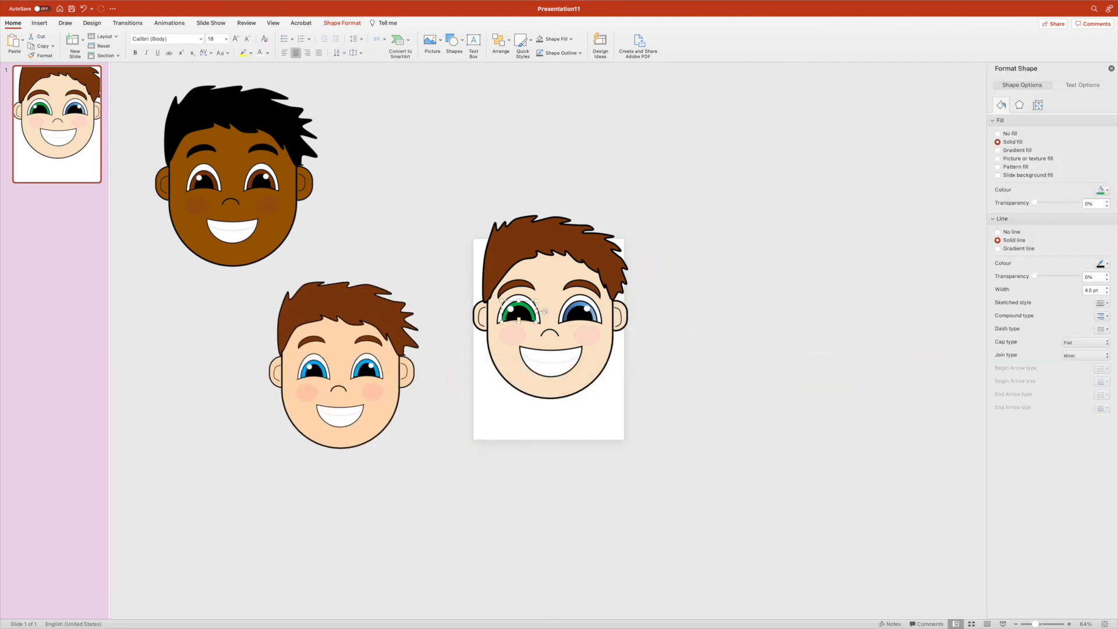
click(997, 150)
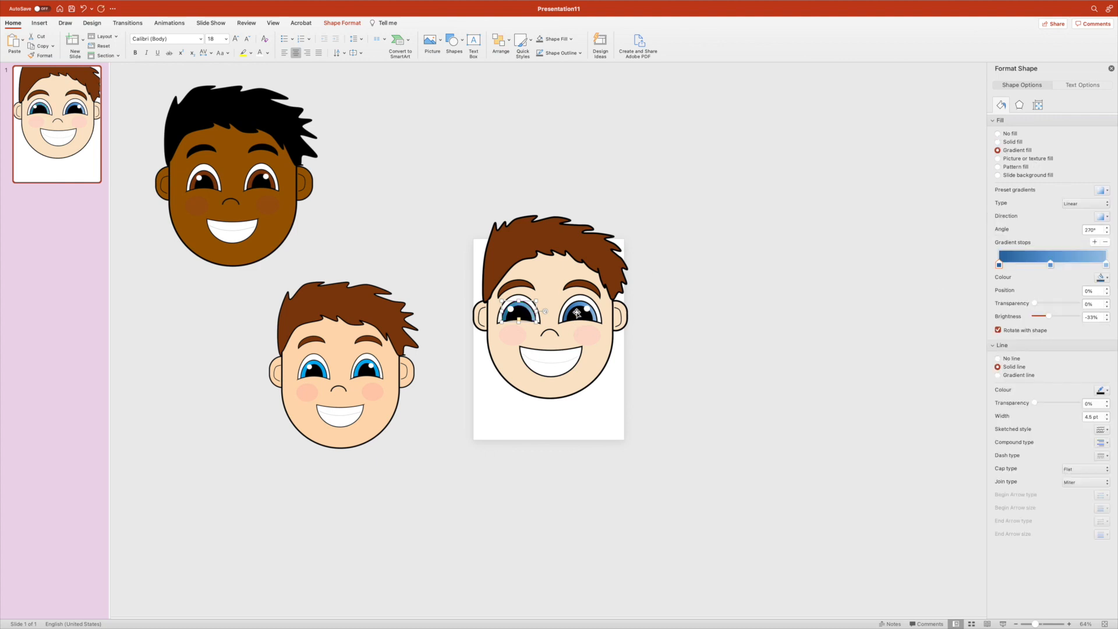
click(690, 300)
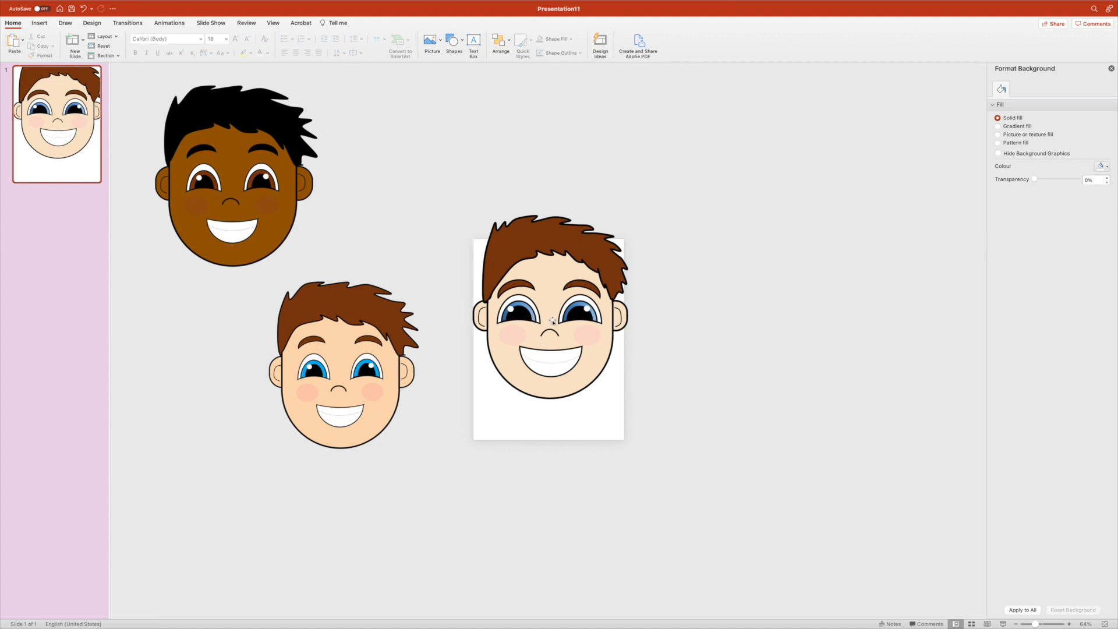
Move the blue-eyed reference picture farther away from the slide, below the darker face picture.
drag(400, 349, 338, 370)
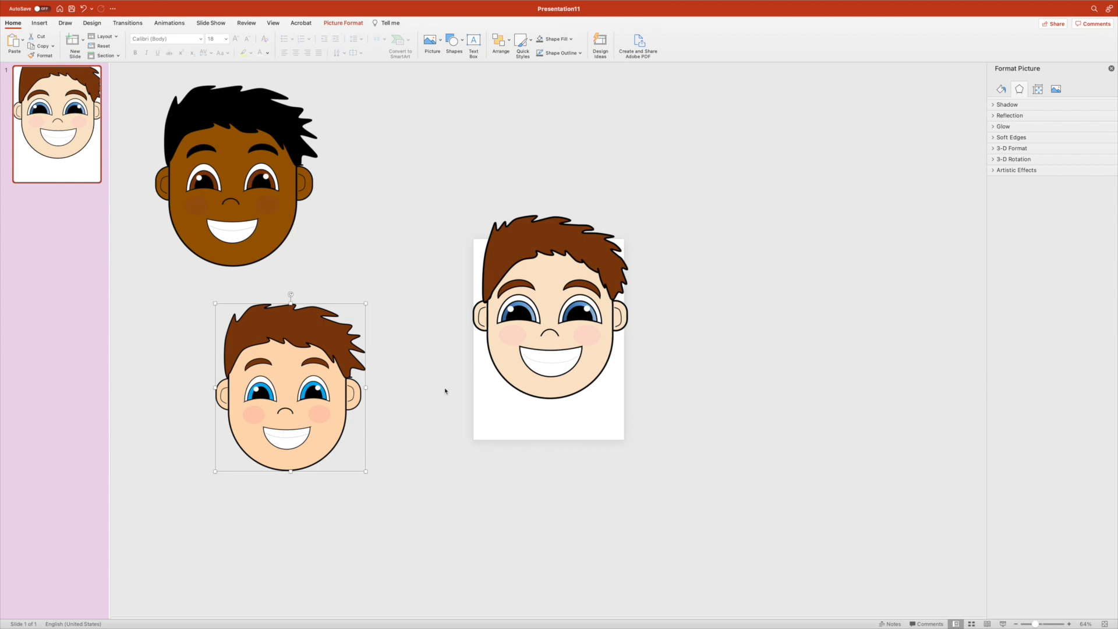
click(383, 280)
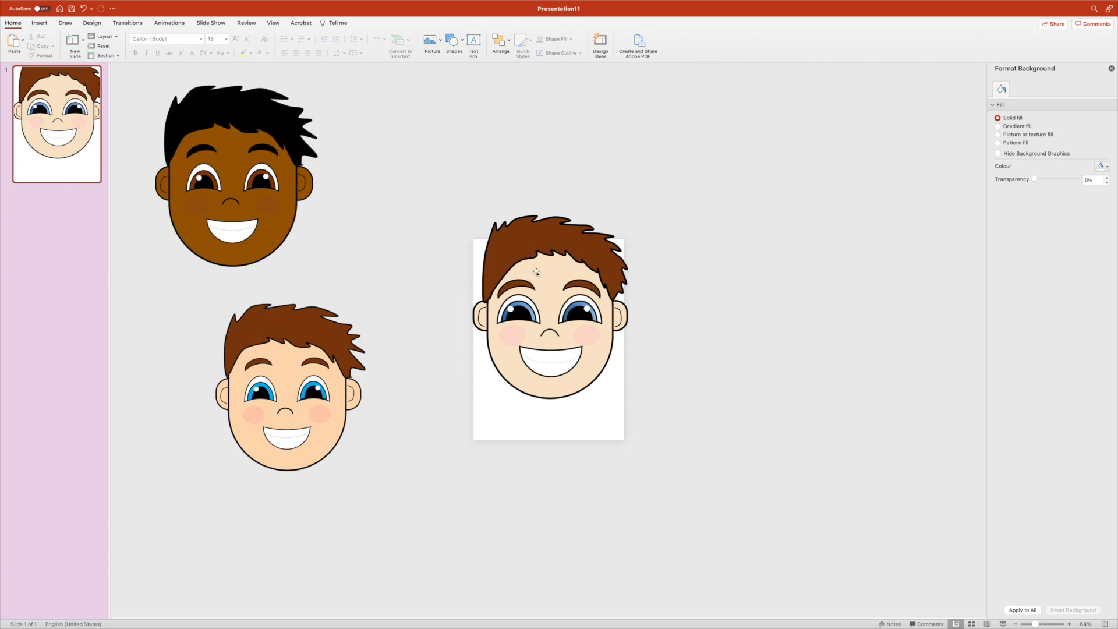
drag(537, 271, 714, 305)
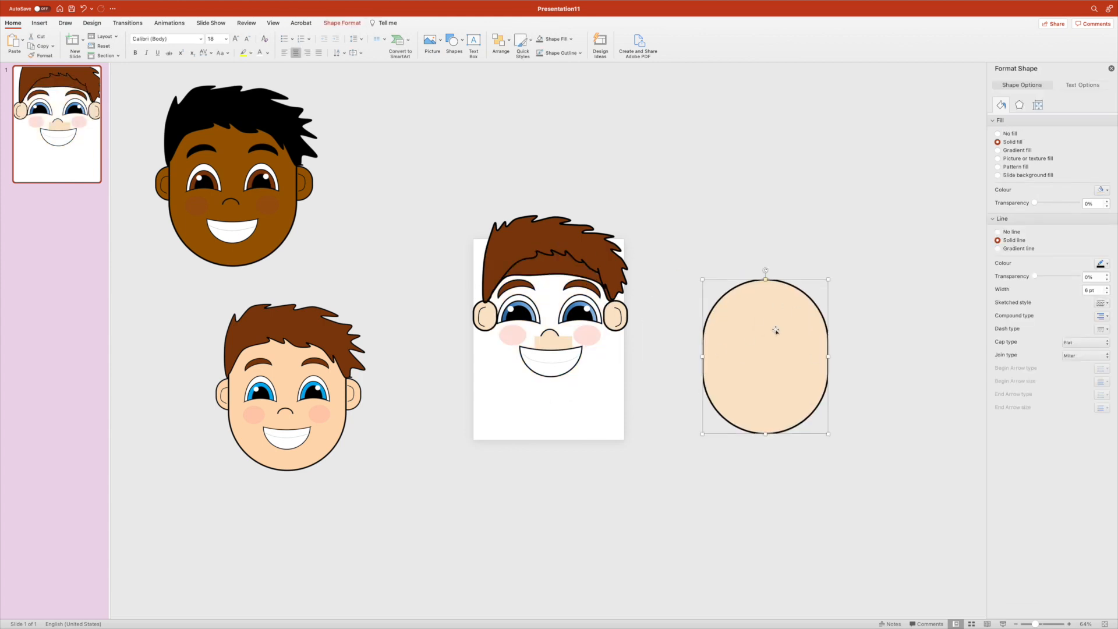
key(super+z)
click(774, 282)
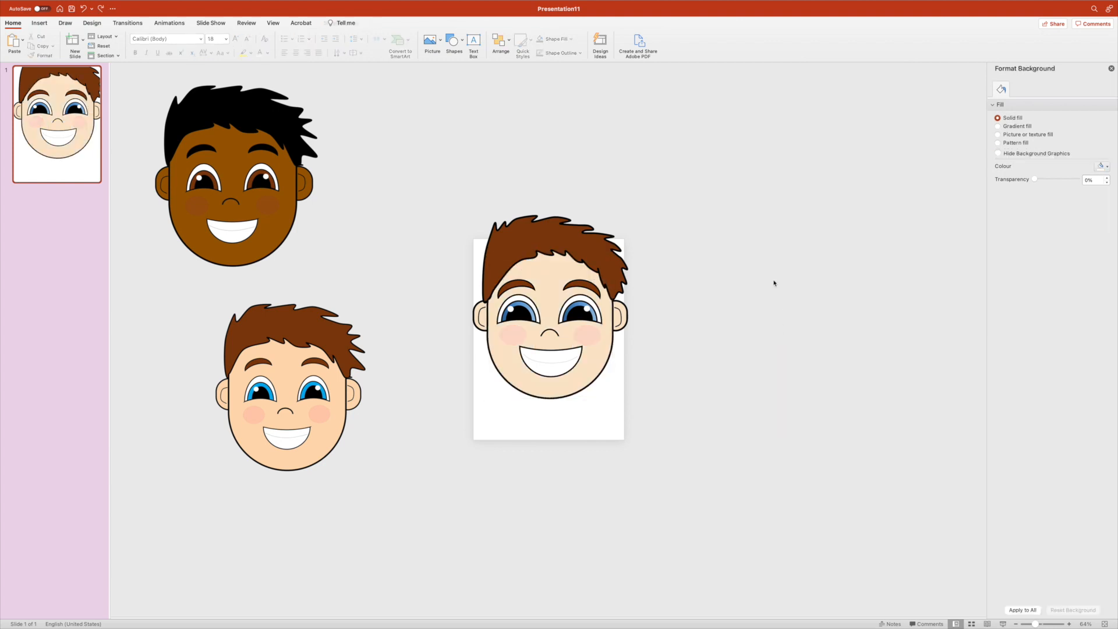
Group all the shapes of the drawn boy's face on the slide.
drag(410, 162, 684, 434)
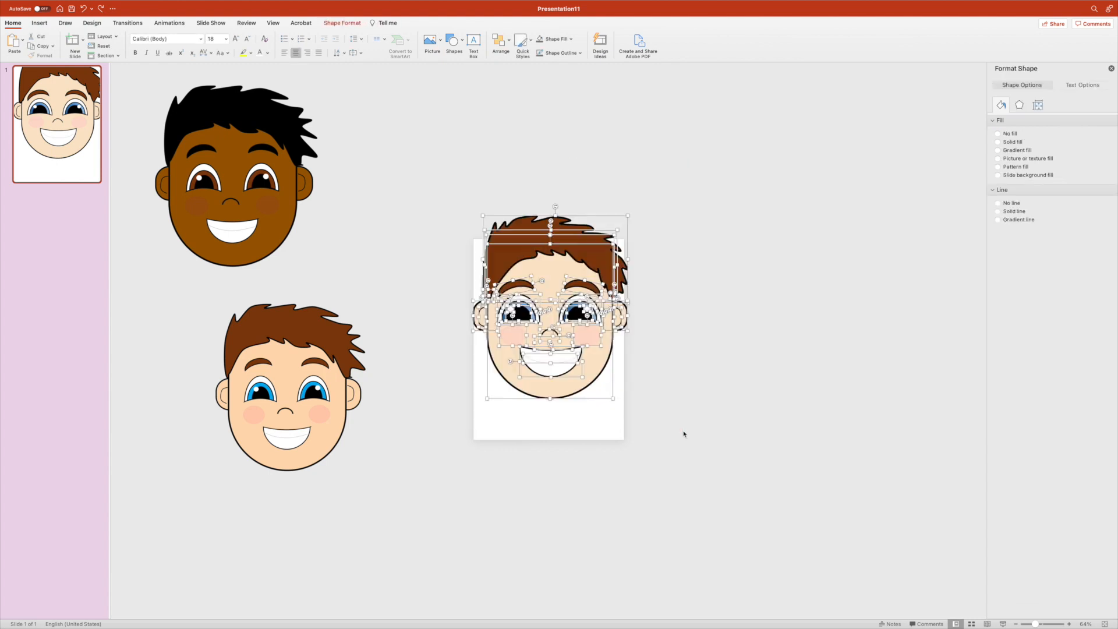
right_click(556, 269)
mouse_move(594, 311)
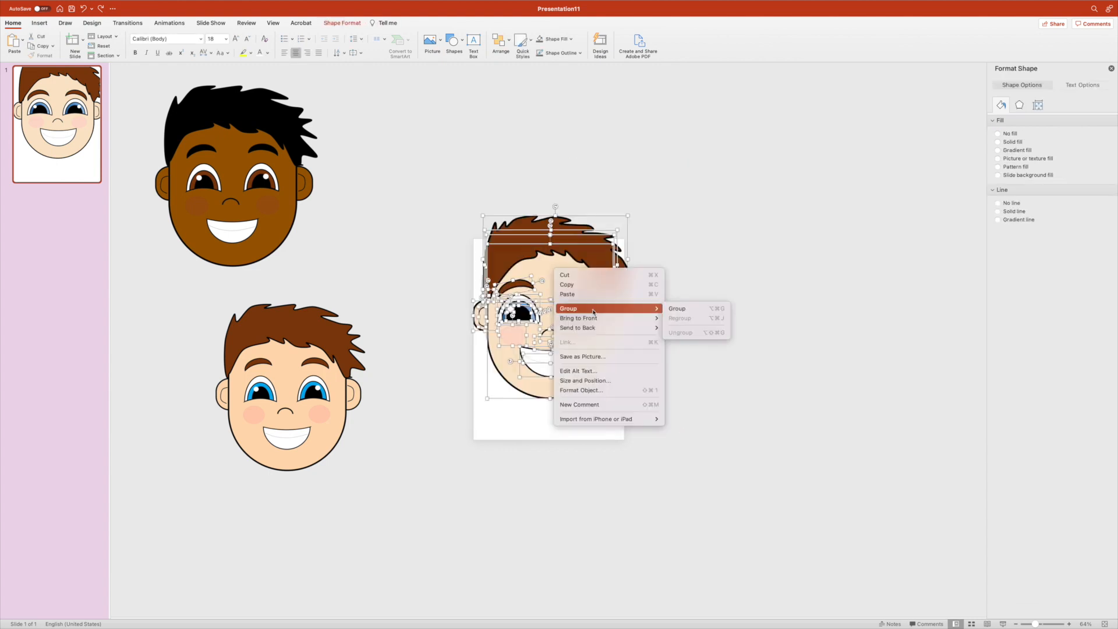
click(680, 309)
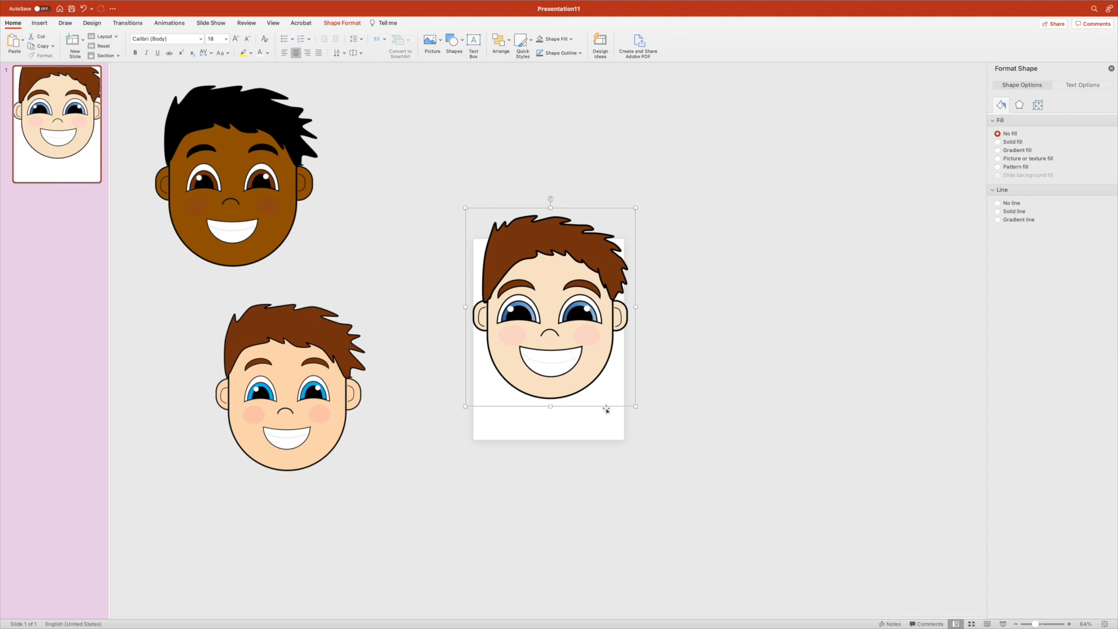
Try stretching the grouped face to a larger size, undo it, and move the group back over the slide.
drag(606, 406, 781, 441)
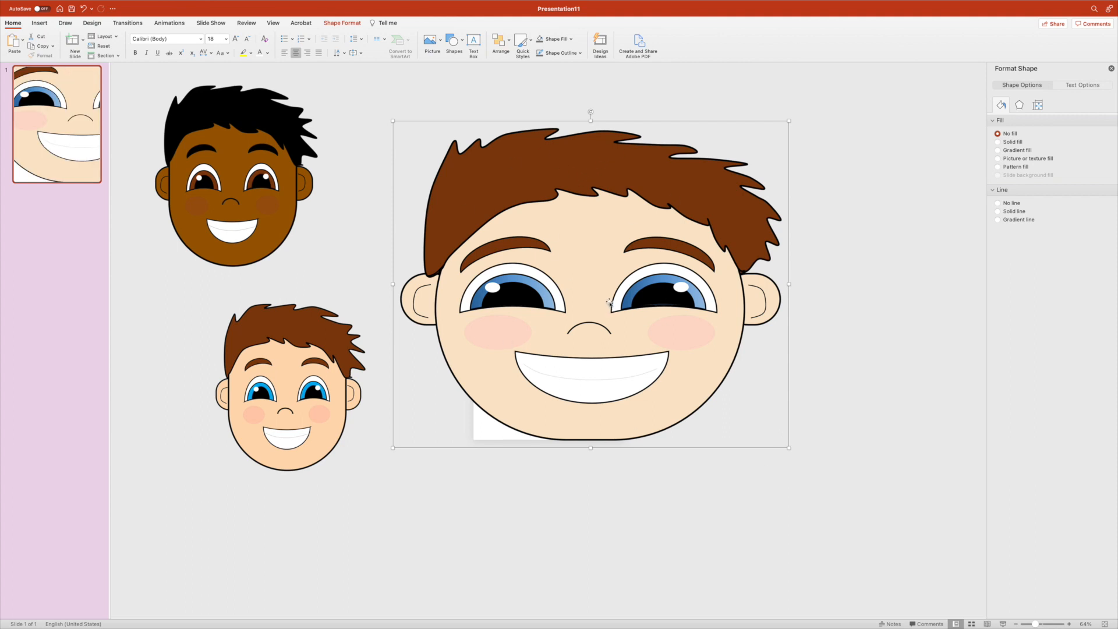
key(super+z)
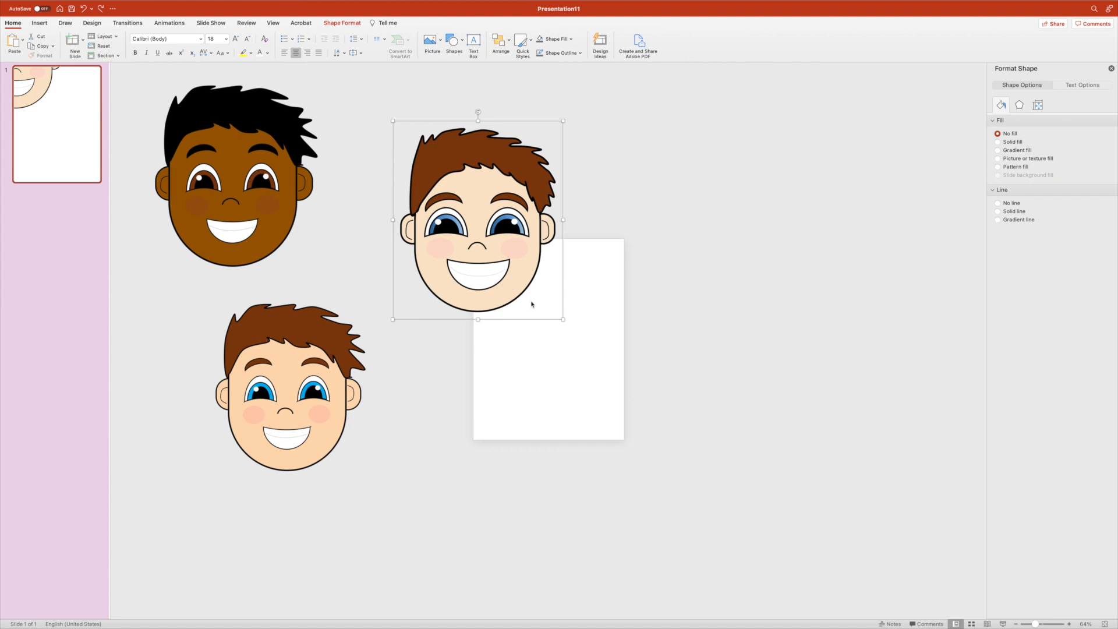
drag(530, 319, 573, 404)
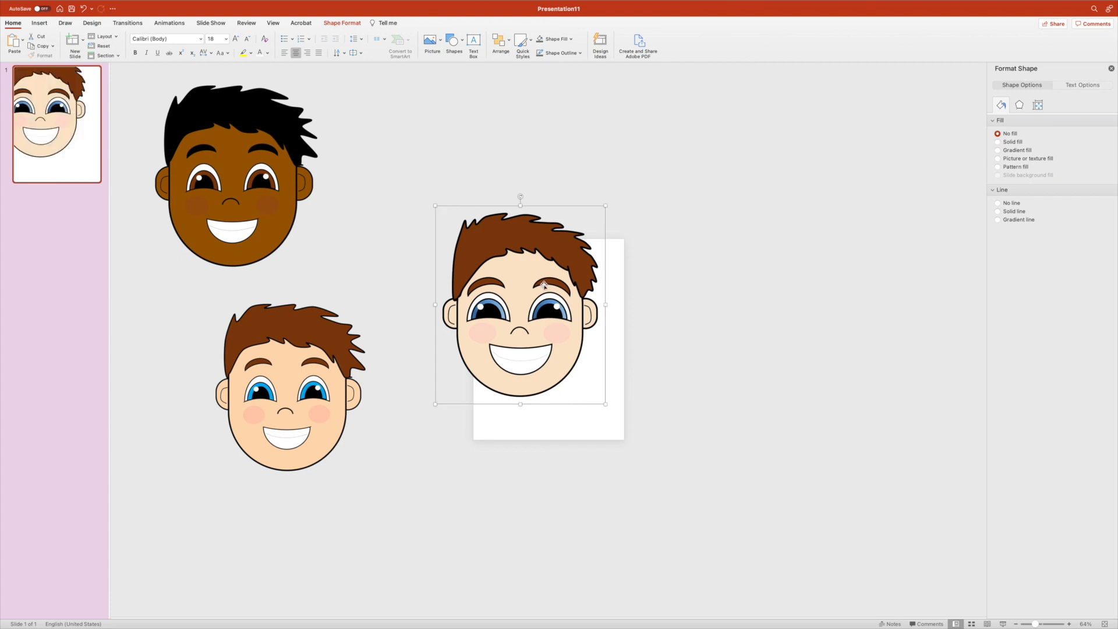
Save the grouped face as a PNG picture named "Smiling boy 3" on the Desktop.
right_click(563, 254)
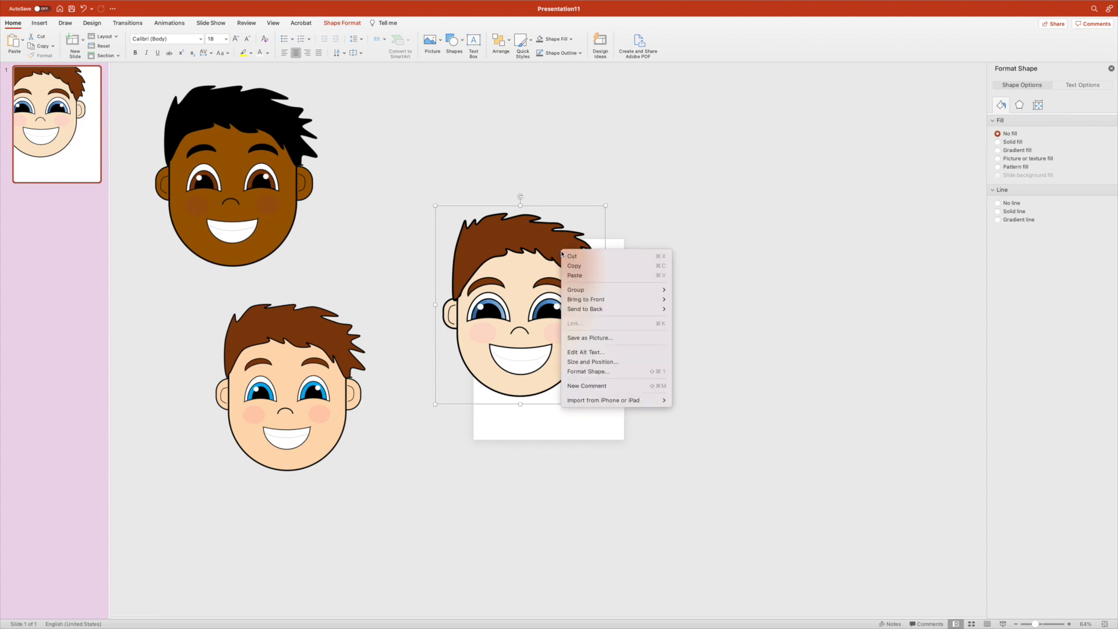
click(584, 339)
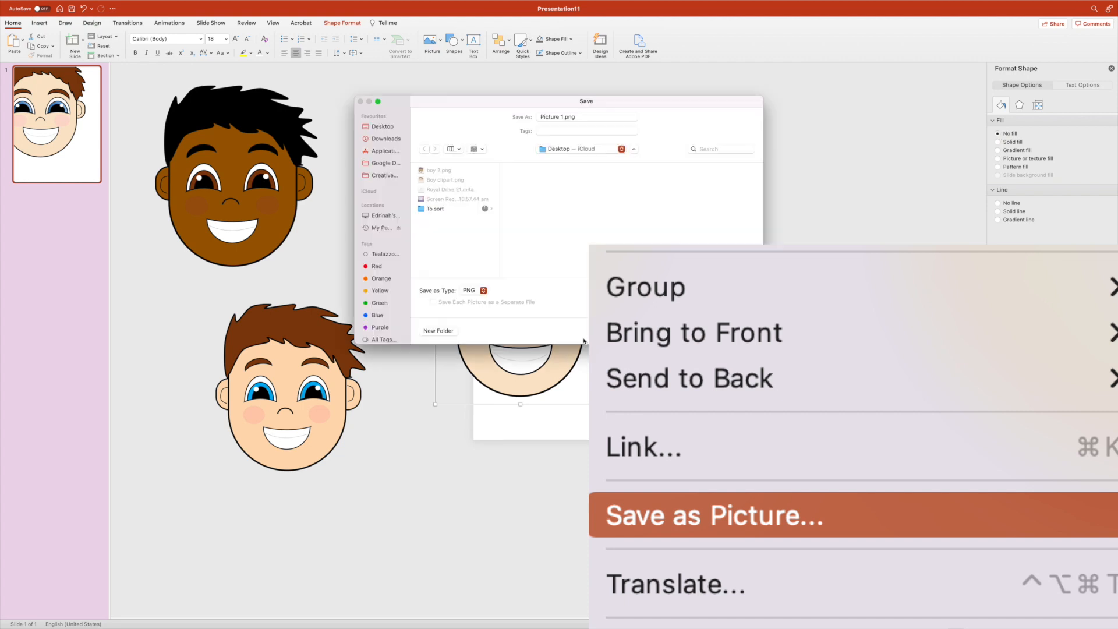
click(384, 127)
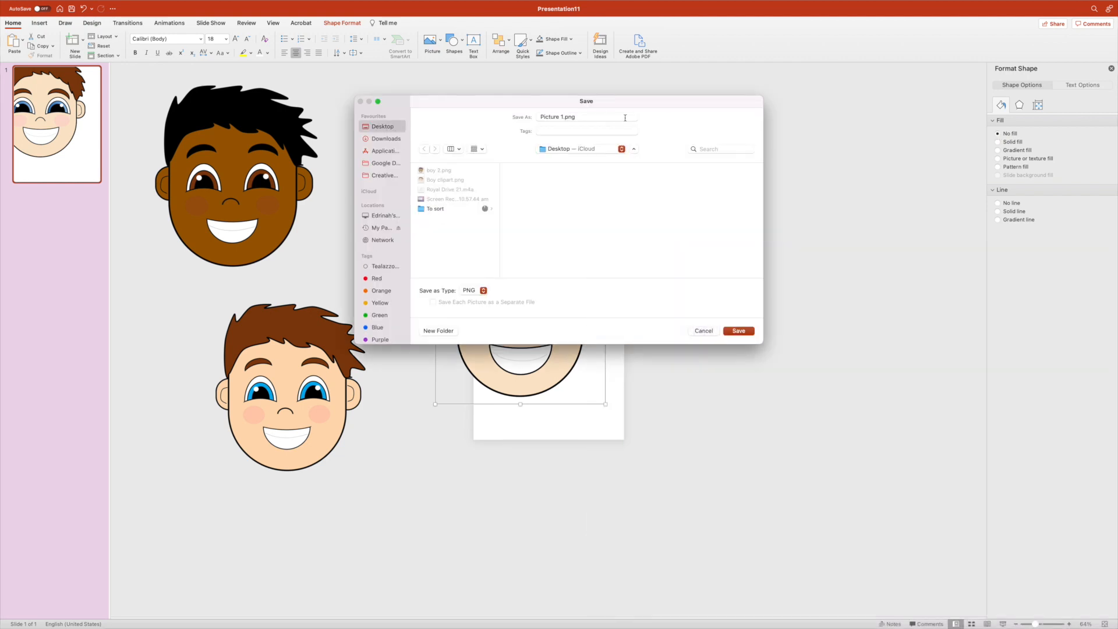
key(BackSpace)
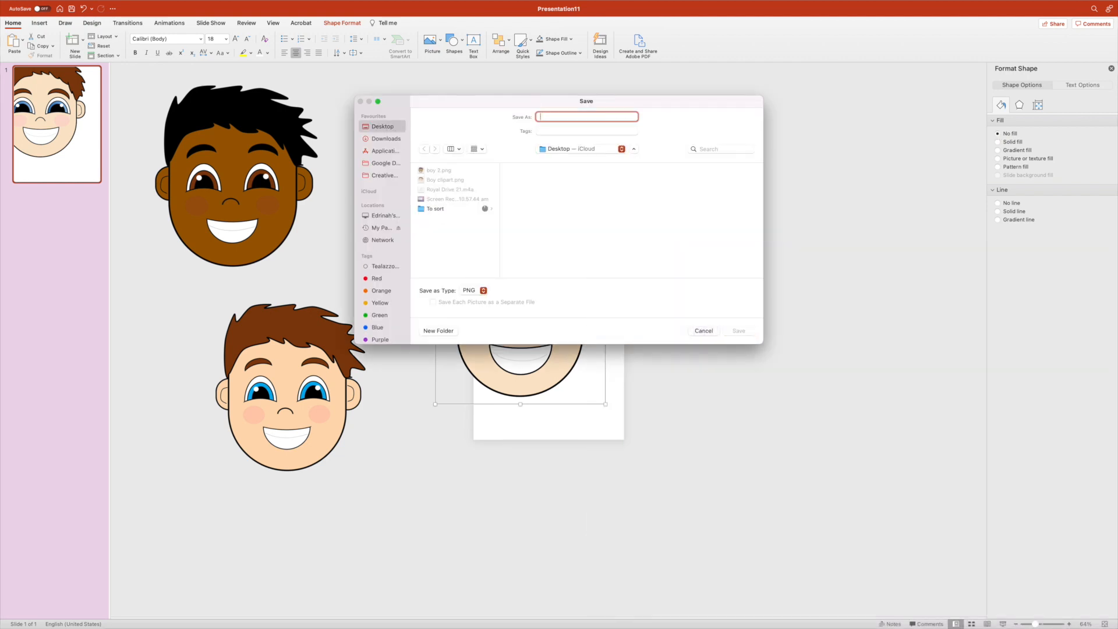
text(Smiling boy 3)
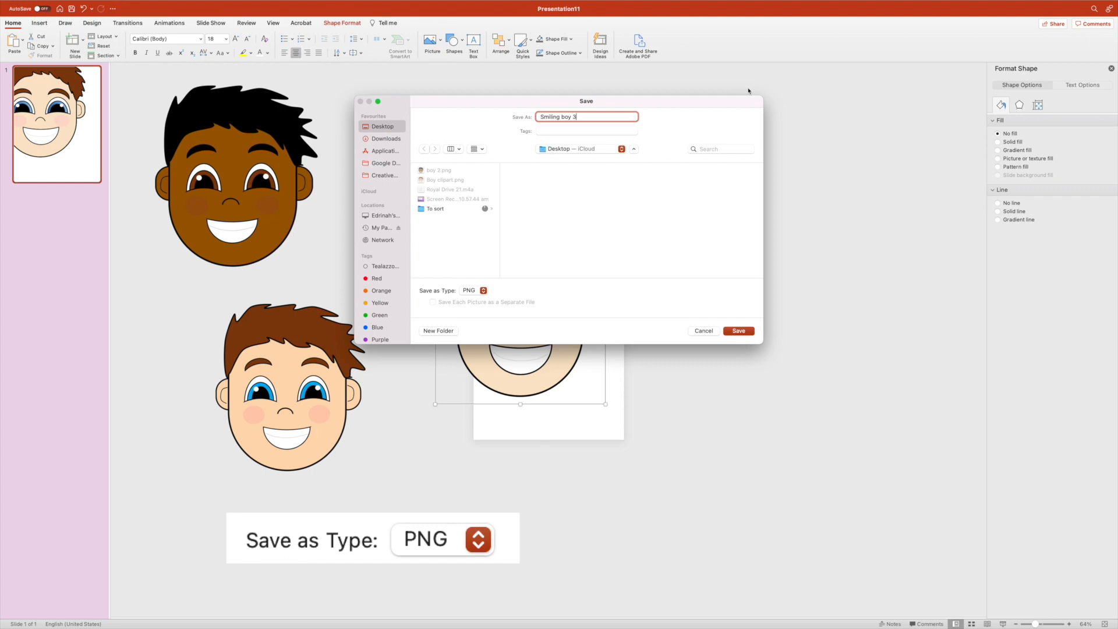
click(745, 335)
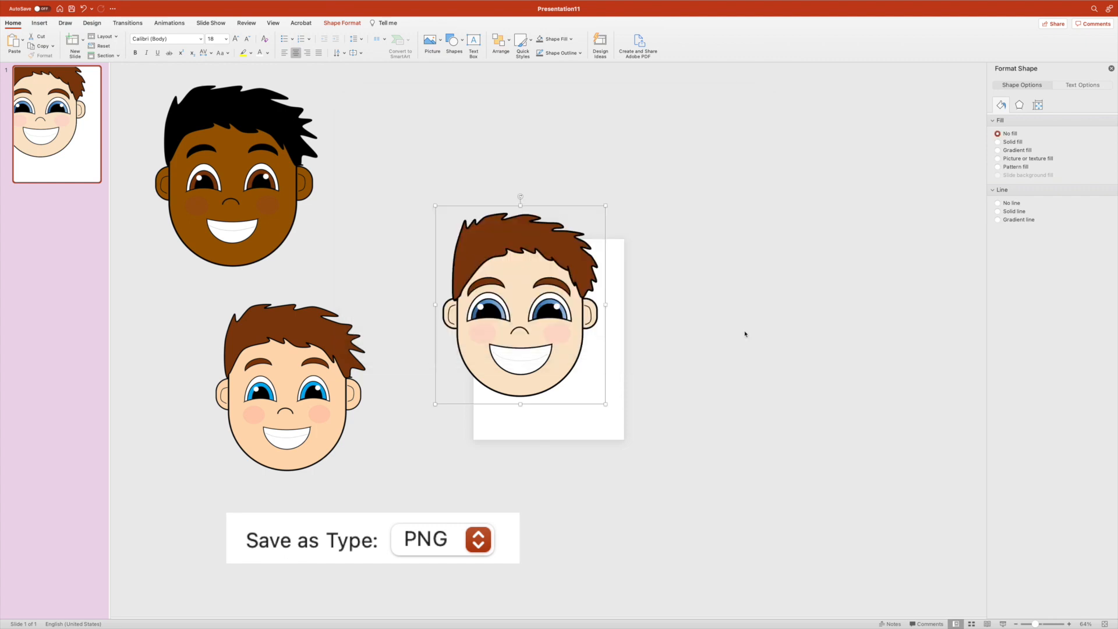
click(688, 259)
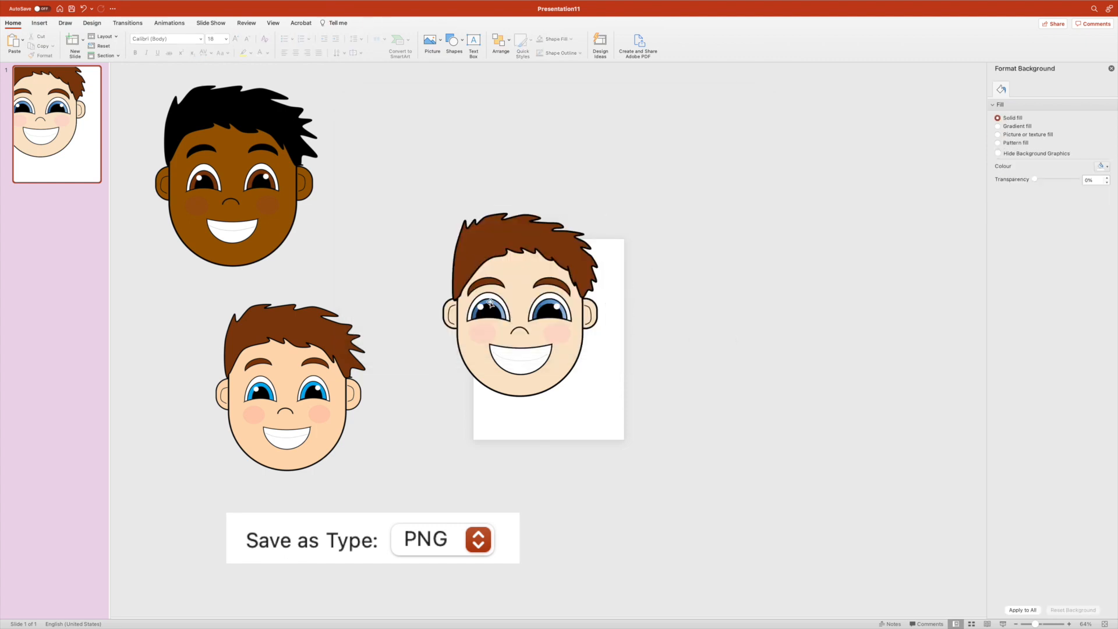
Move the grouped face aside and insert the picture Smiling boy 3.png from the Desktop.
click(522, 247)
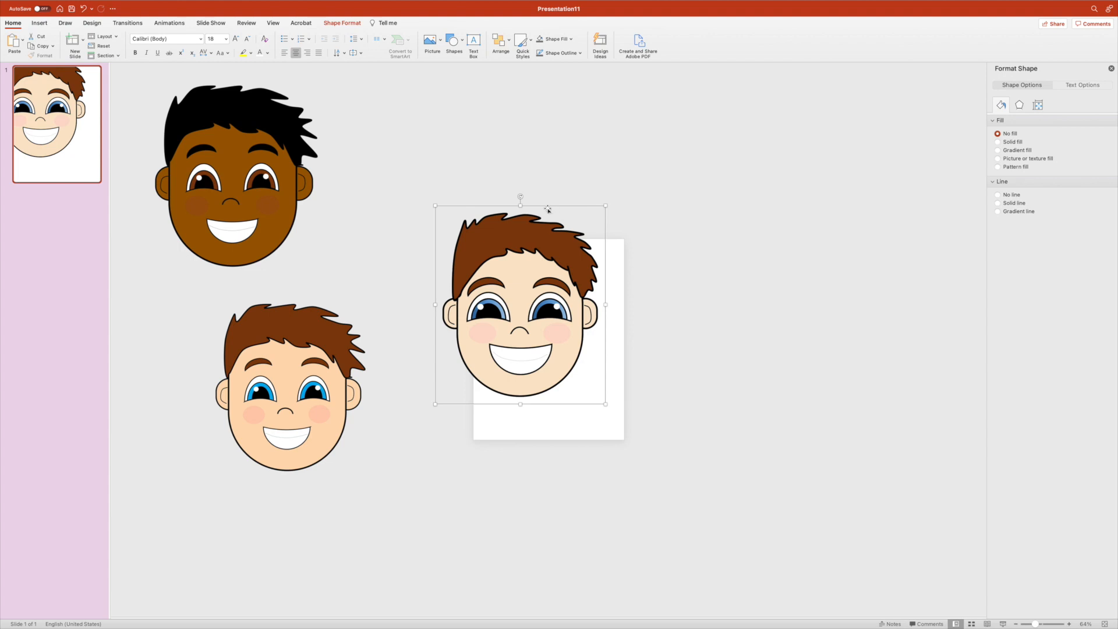
drag(559, 234, 510, 187)
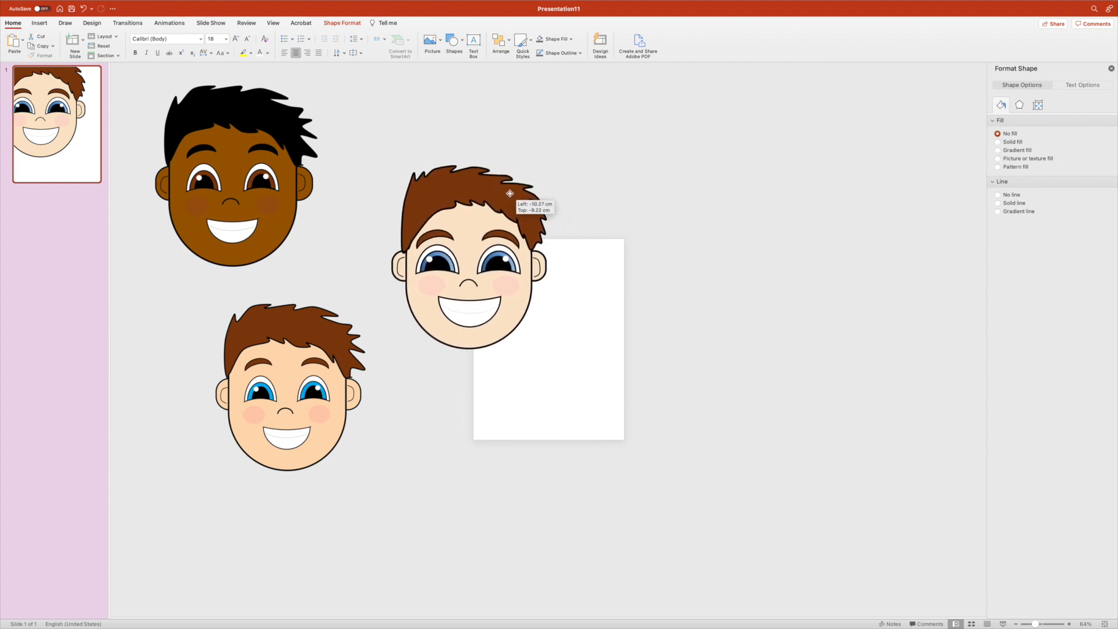
click(604, 179)
click(40, 22)
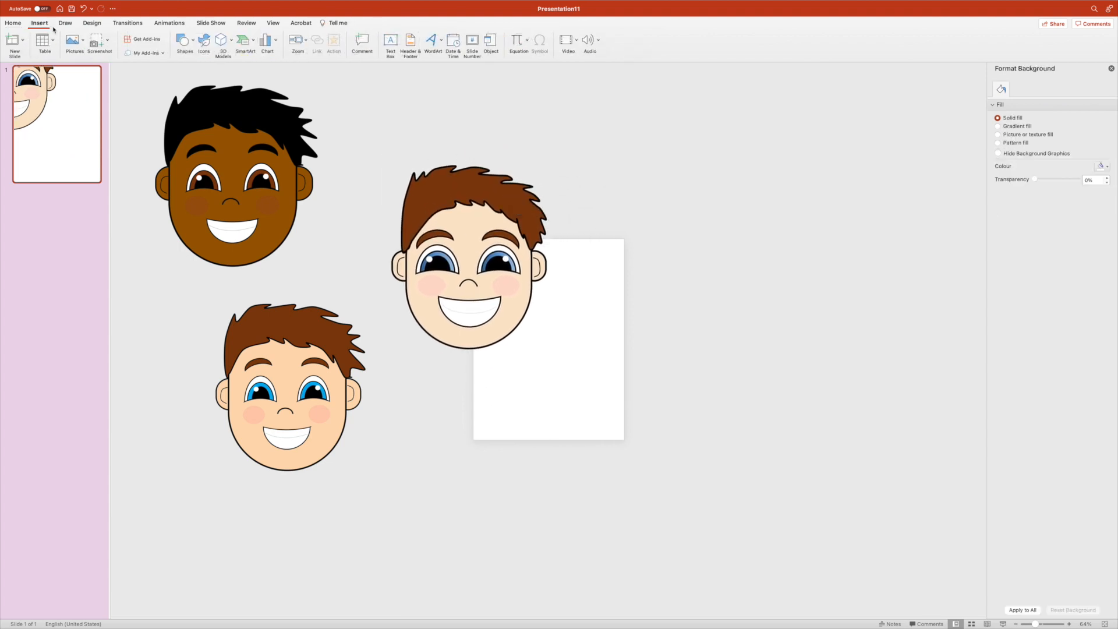
click(74, 41)
click(102, 63)
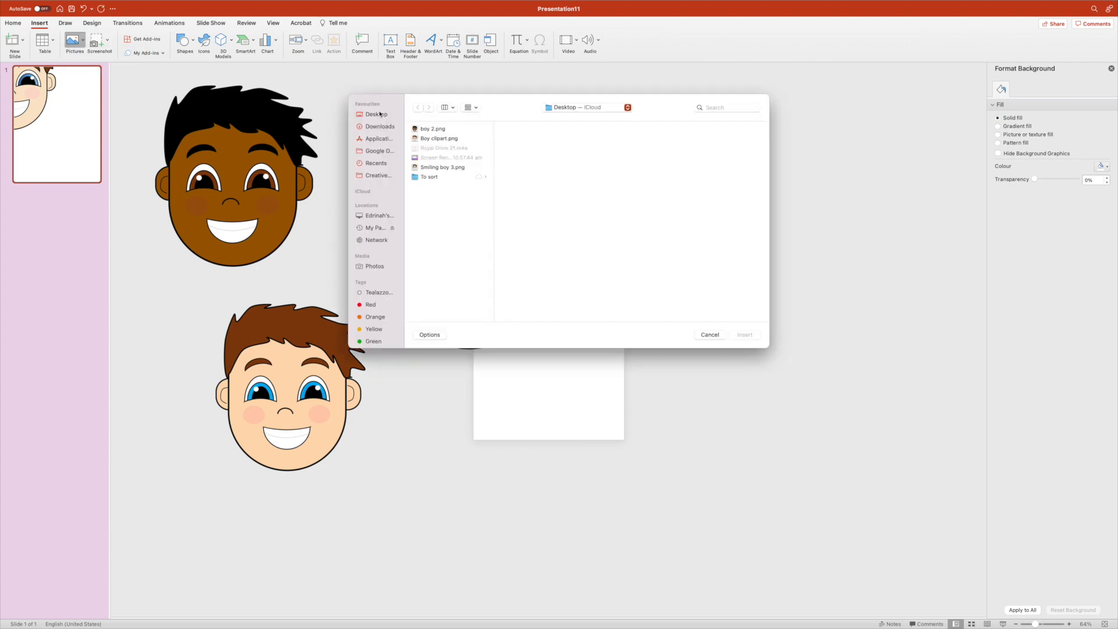
click(434, 170)
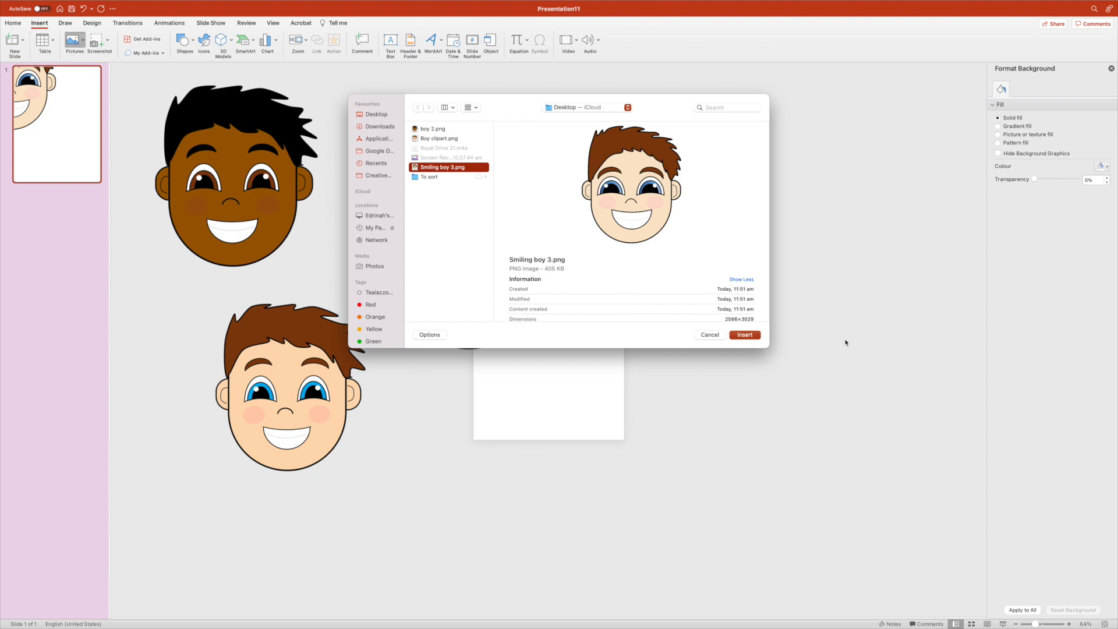
click(745, 336)
Shrink the inserted picture to about 21 cm high and move it away from the grouped face.
drag(540, 369, 631, 284)
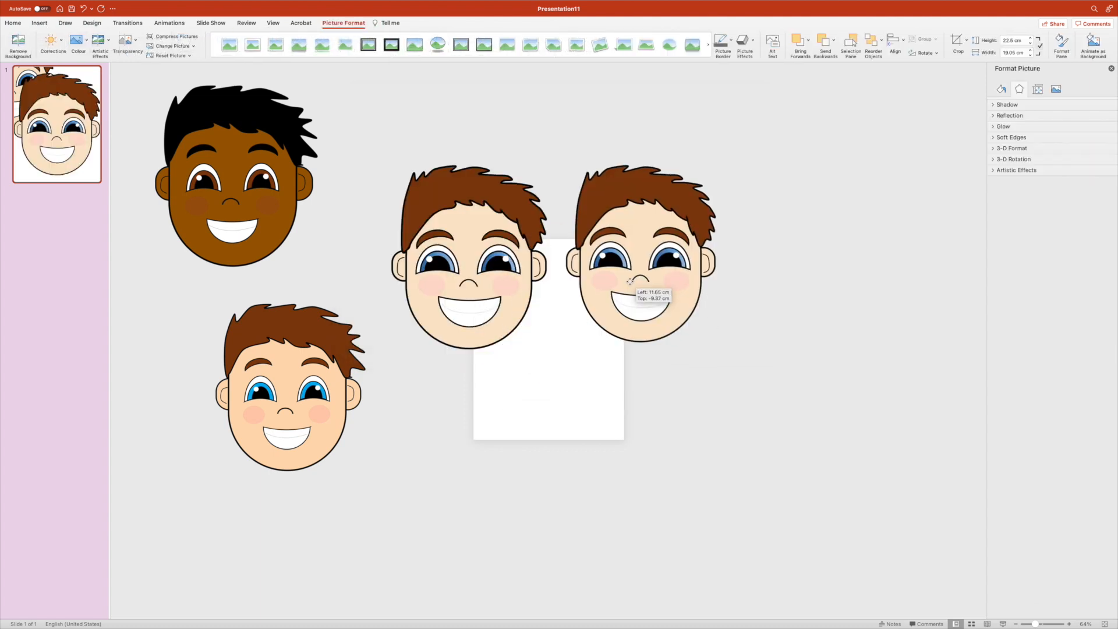
mouse_move(717, 342)
mouse_down()
mouse_move(653, 250)
mouse_move(868, 490)
mouse_move(664, 255)
mouse_move(816, 467)
mouse_move(709, 317)
mouse_move(709, 330)
mouse_up()
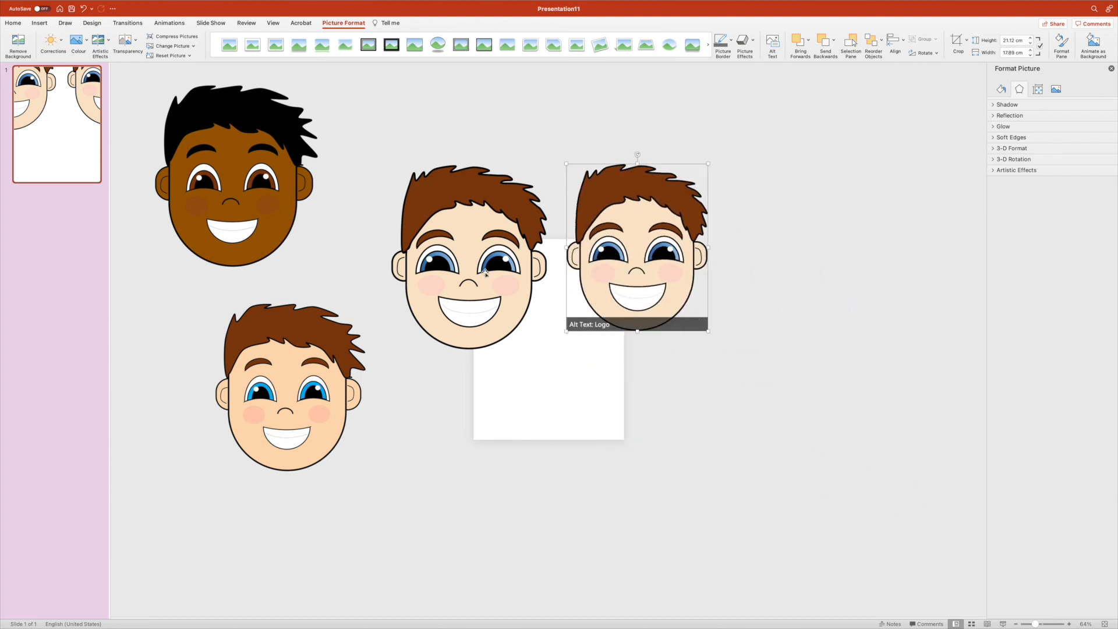
drag(654, 250, 781, 237)
click(527, 326)
drag(554, 350, 808, 562)
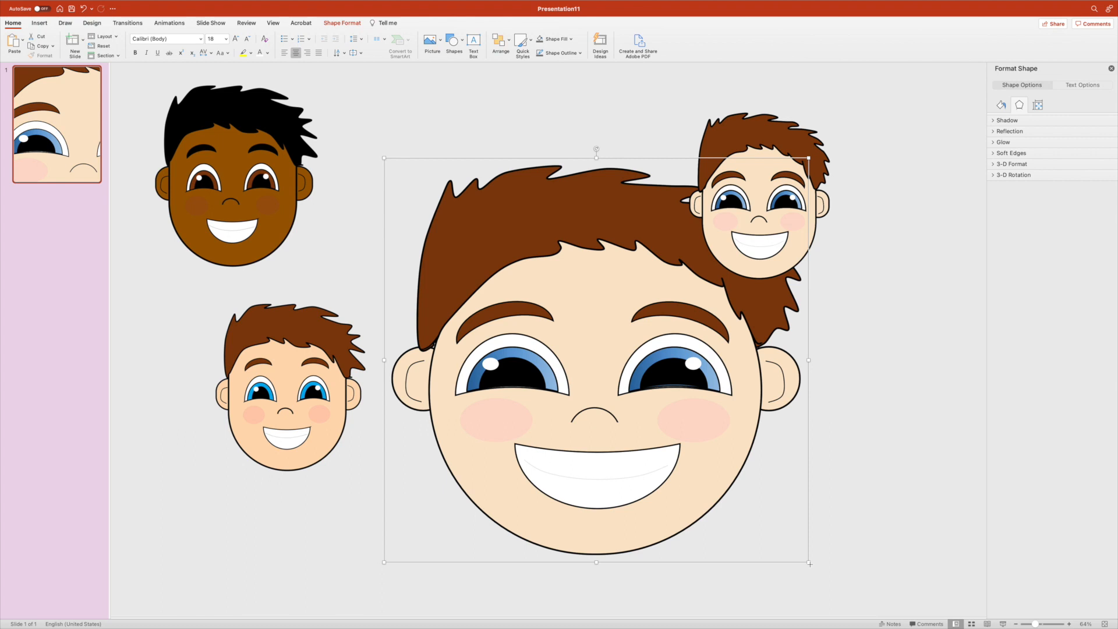
key(super+z)
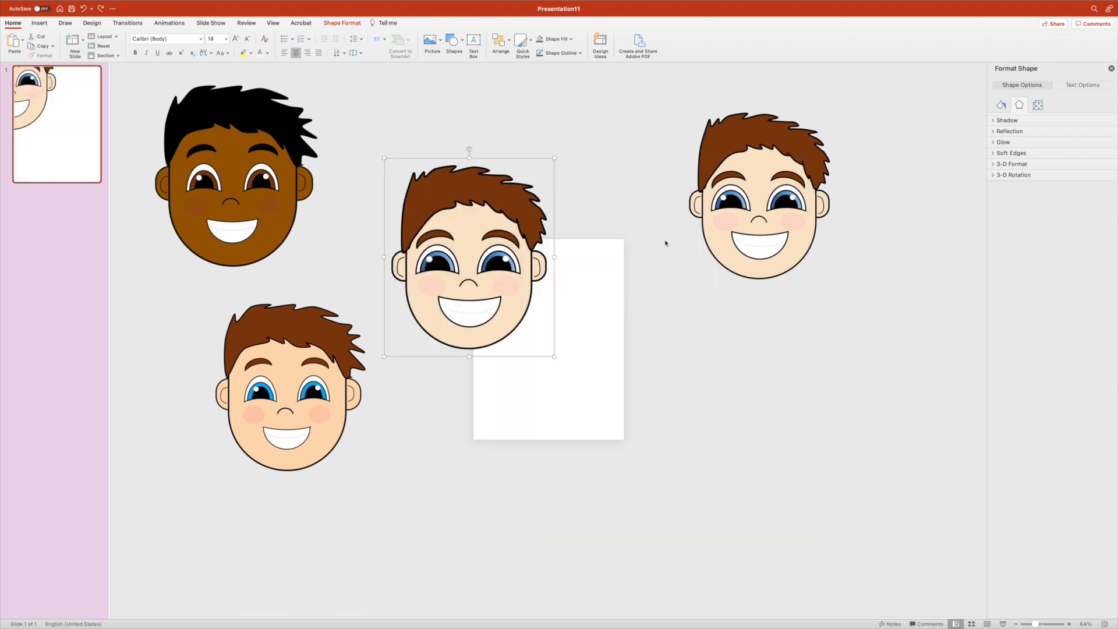
Move the inserted picture lower beside the slide and the grouped face above the slide.
click(750, 245)
drag(762, 197, 722, 267)
click(521, 218)
drag(478, 216, 475, 161)
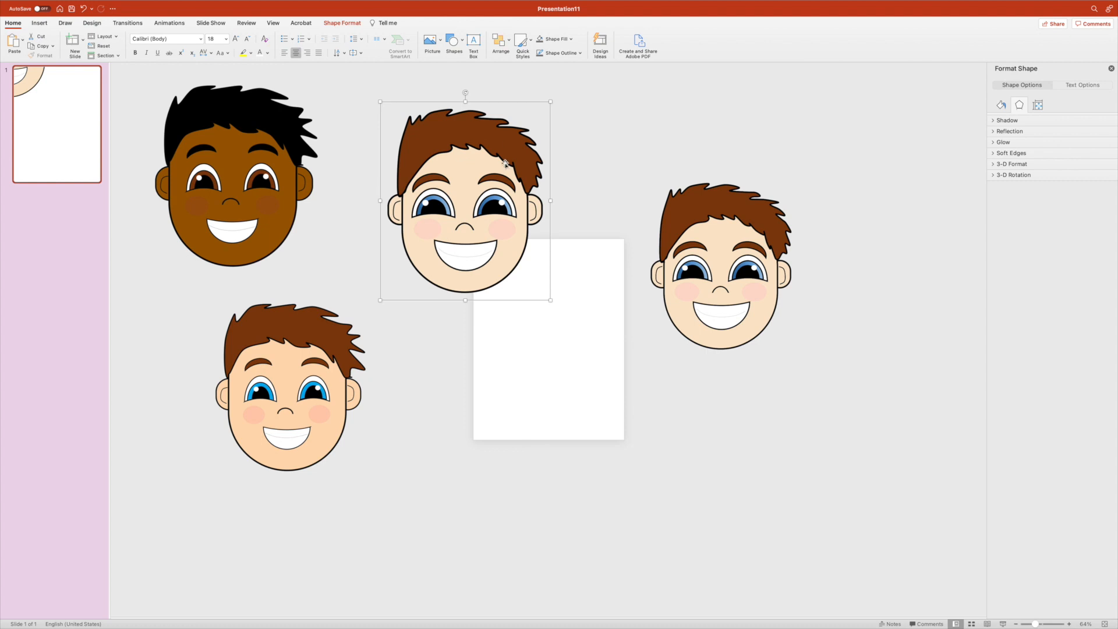
Enlarge the inserted picture over the slide and shift the enlarged picture off beside it.
drag(648, 244, 529, 270)
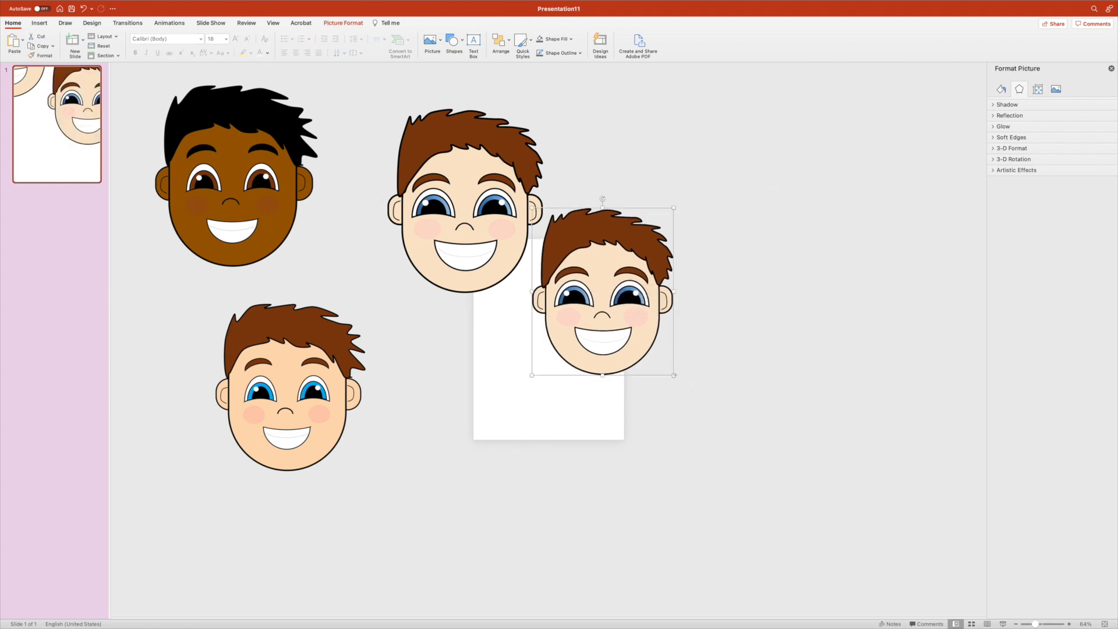
drag(674, 375, 769, 487)
drag(642, 336, 734, 249)
Move the grouped face back onto the slide and delete the inserted picture.
click(489, 237)
drag(480, 207, 562, 338)
click(819, 288)
key(Delete)
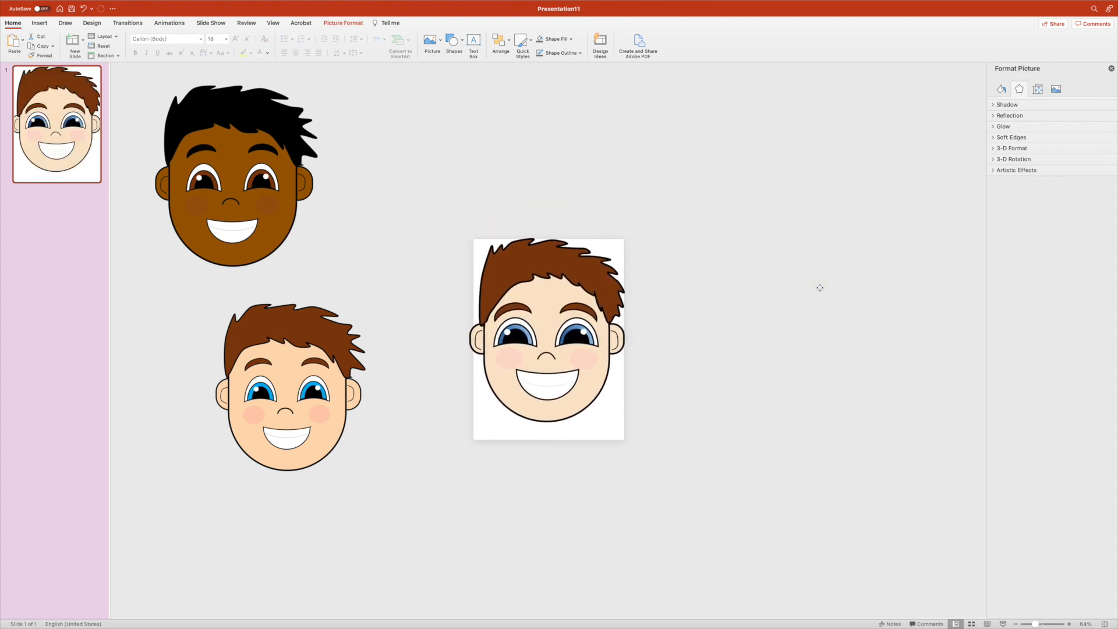
Add a second slide with a blank layout and return to slide 1.
click(549, 271)
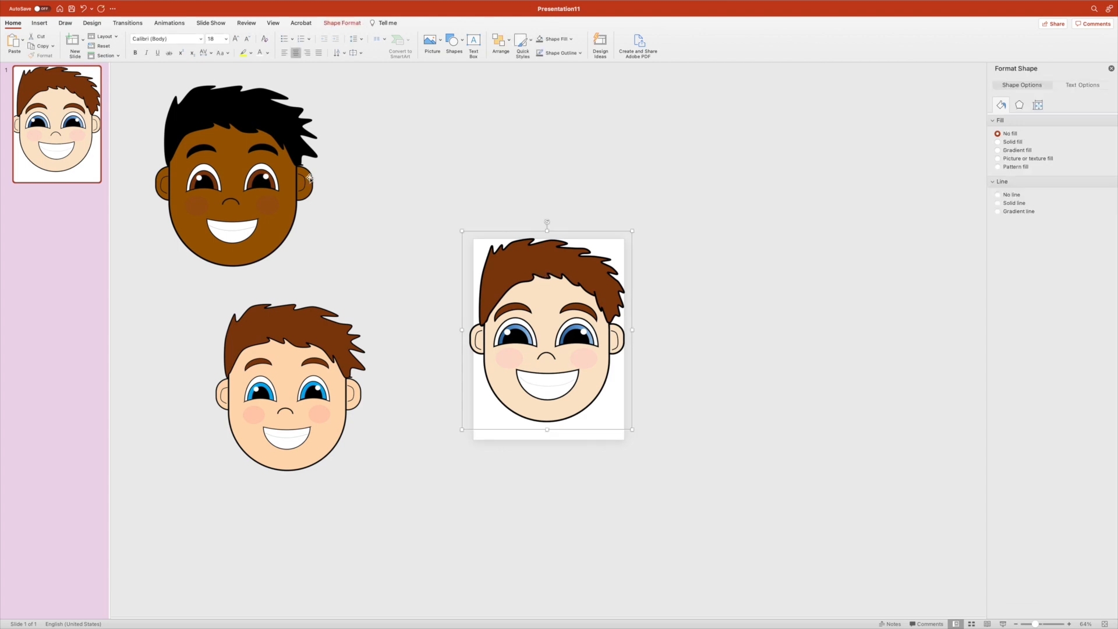
click(83, 41)
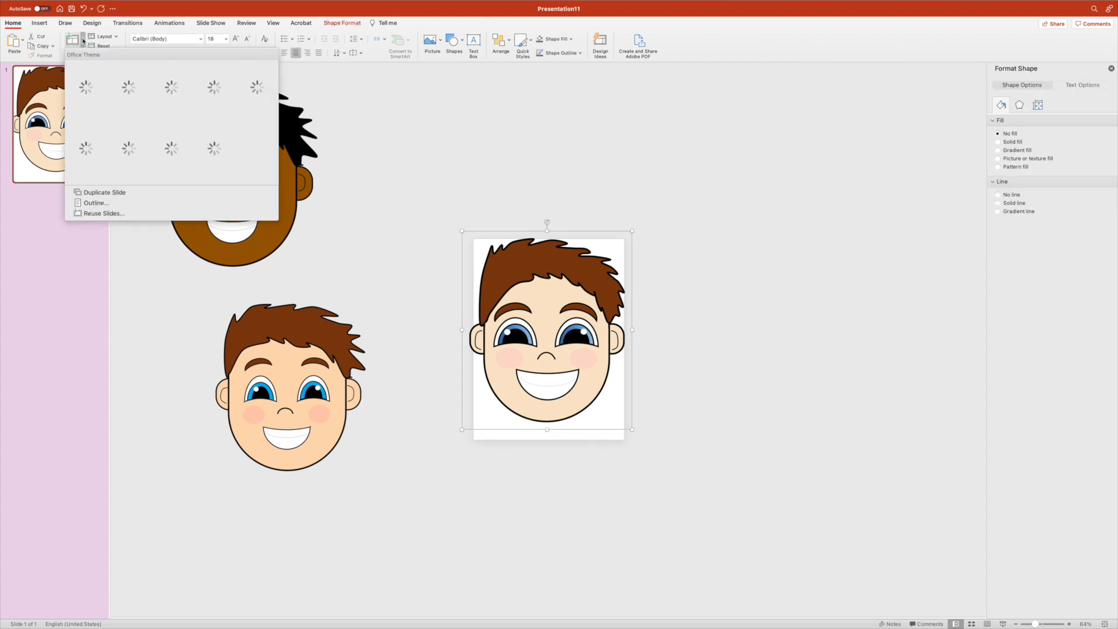
click(130, 146)
click(69, 166)
Copy the grouped face from slide 1 and paste it onto slide 2.
click(594, 315)
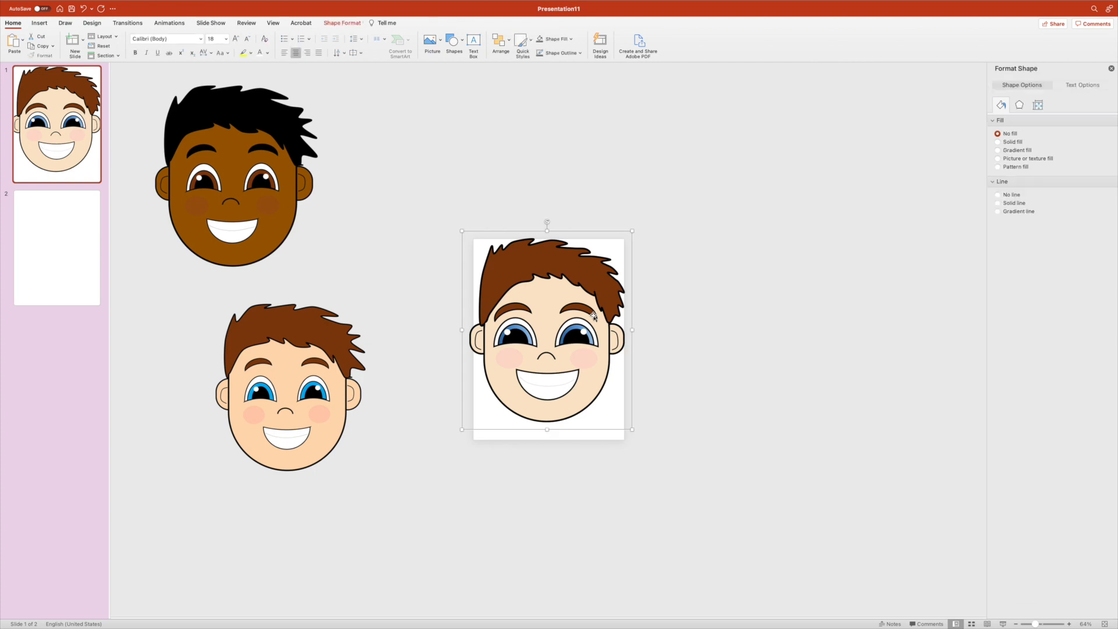
right_click(560, 284)
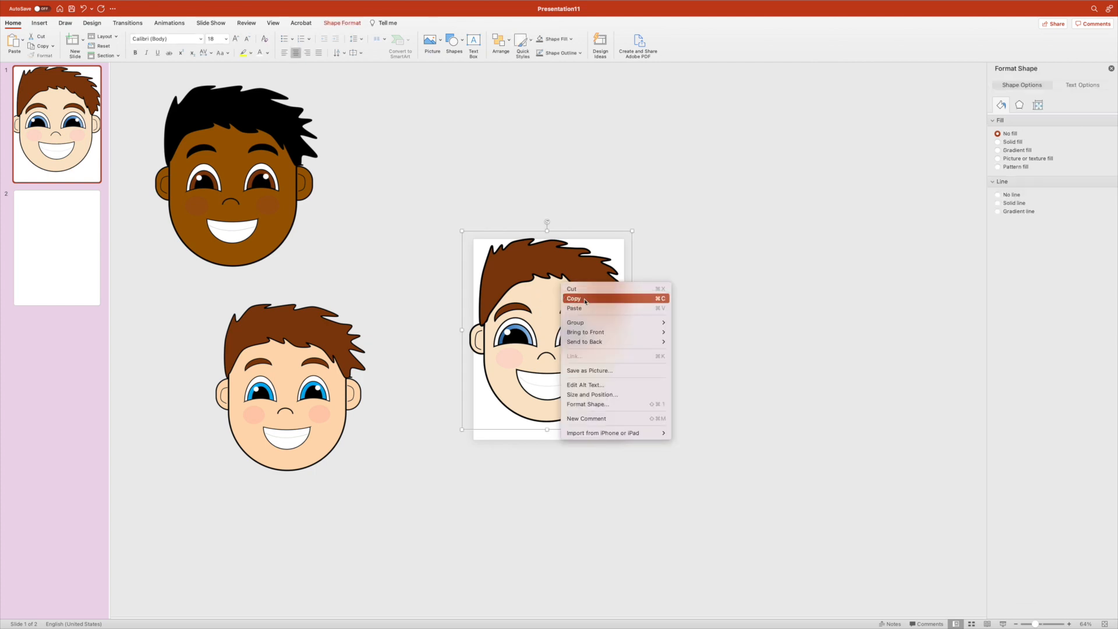
click(585, 301)
click(89, 225)
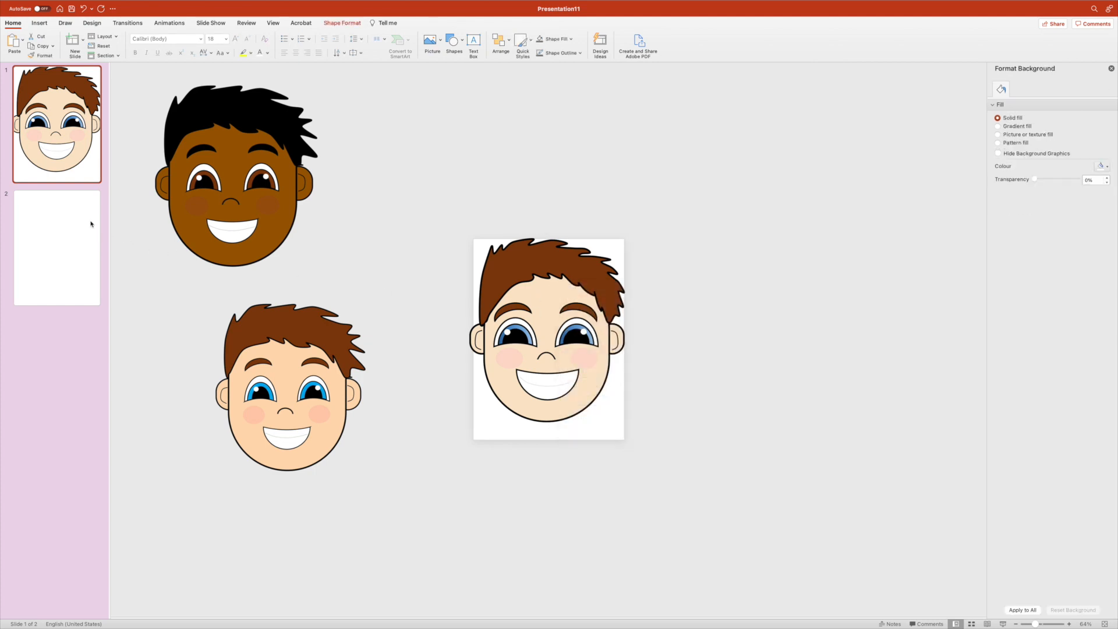
key(super+v)
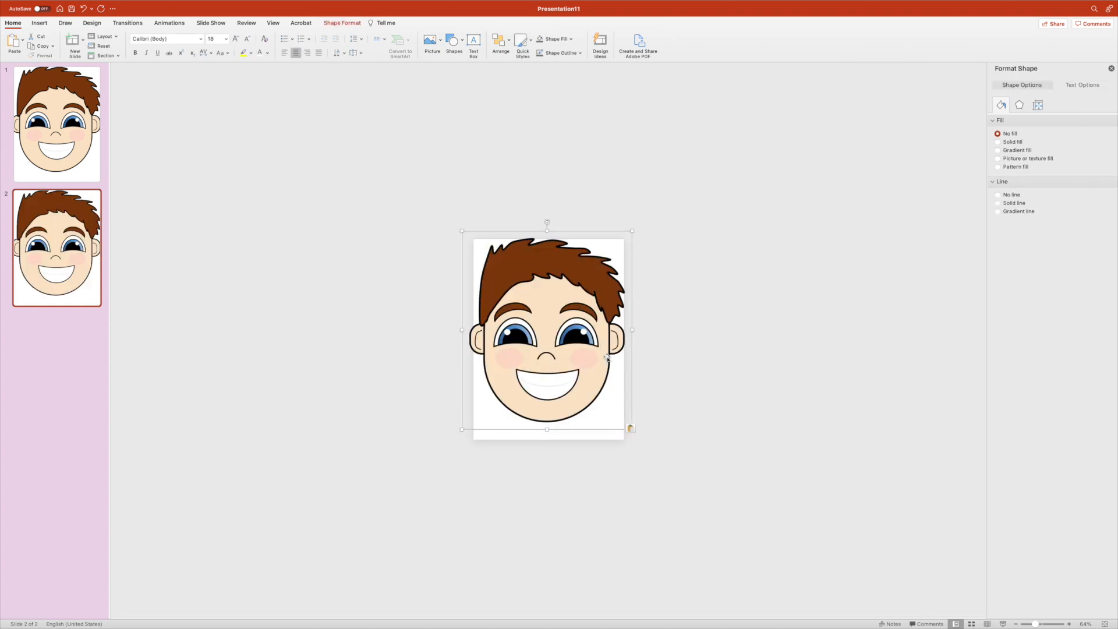
click(692, 350)
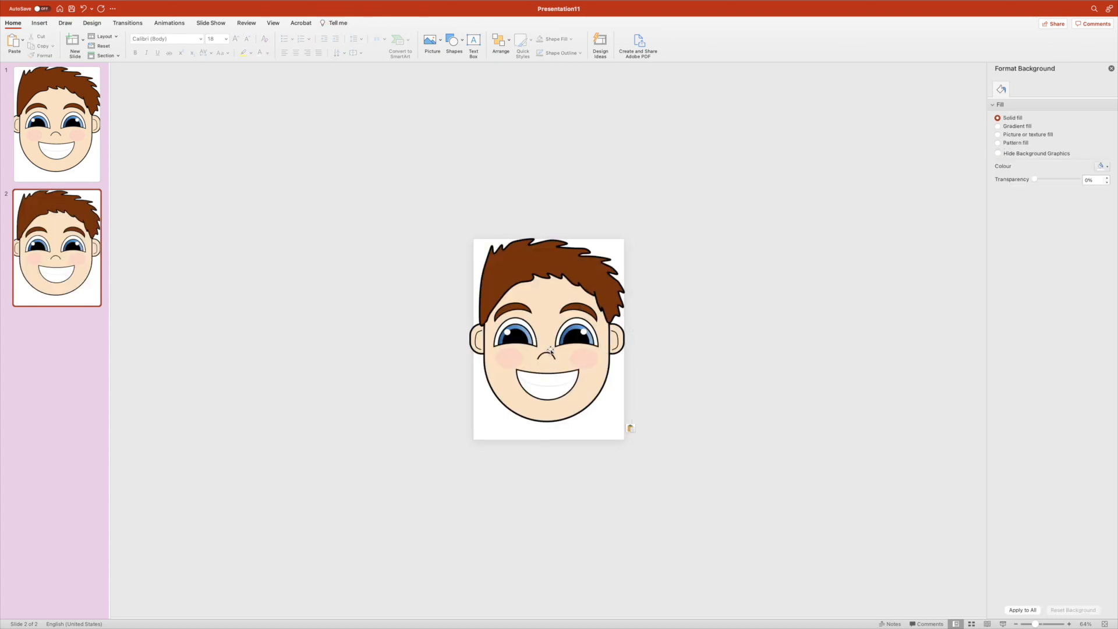
key(Page_Up)
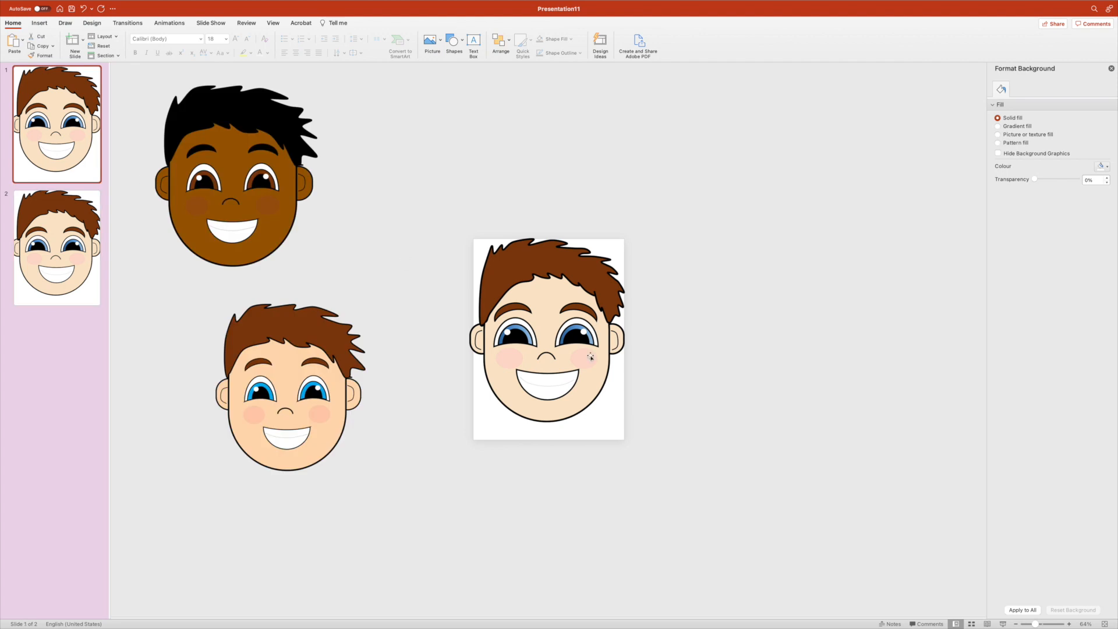
click(79, 266)
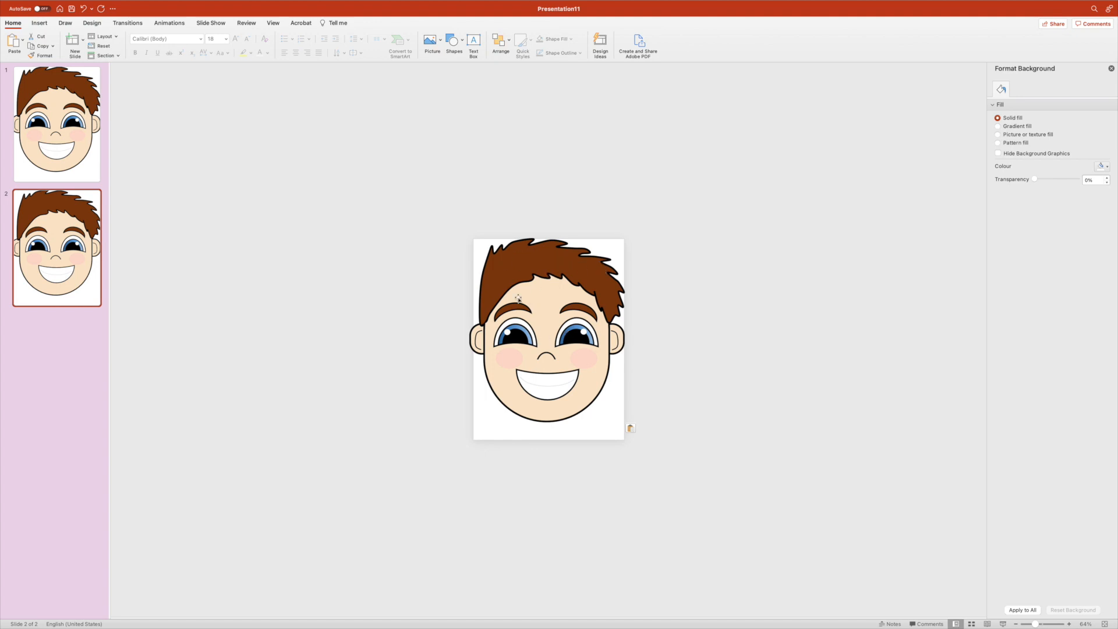
Fill the hair shapes of the face on slide 2 with white.
click(525, 240)
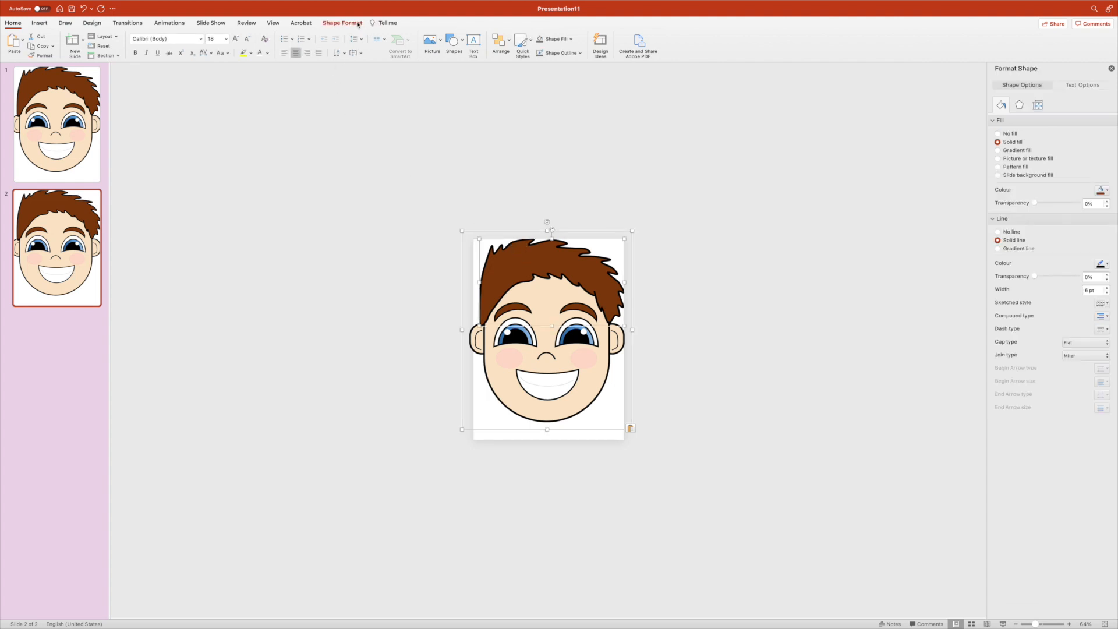
click(344, 24)
click(361, 39)
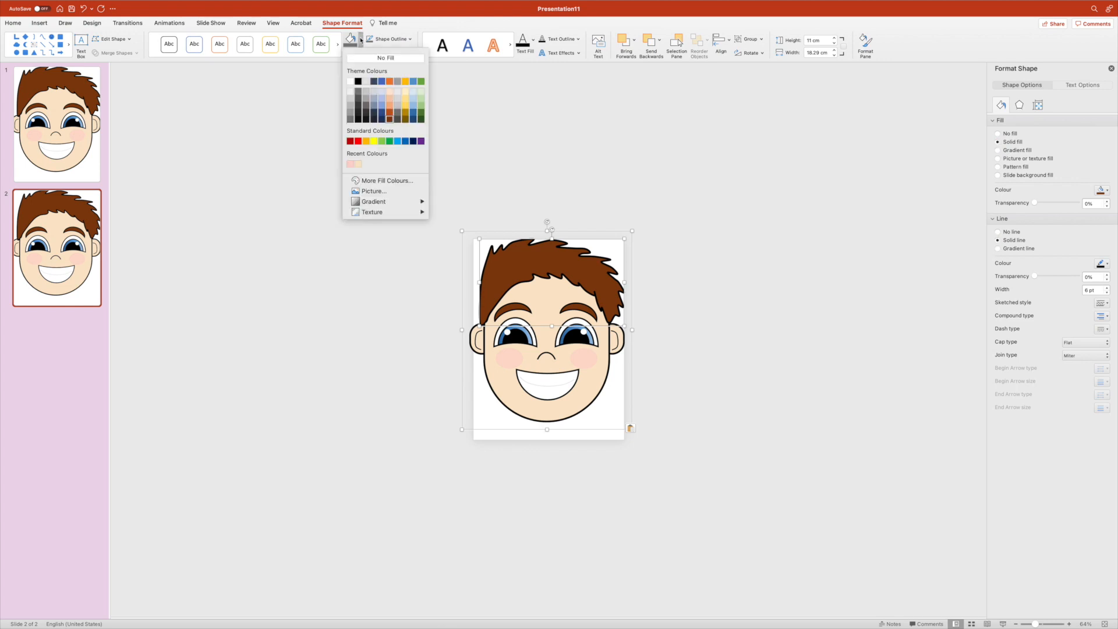
click(350, 81)
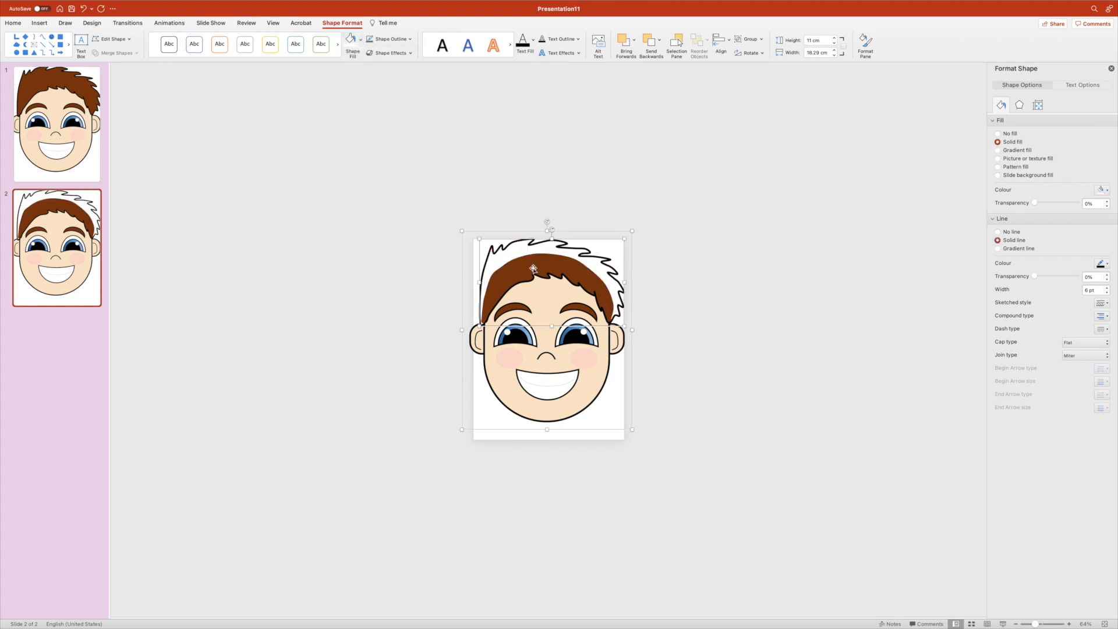
click(317, 44)
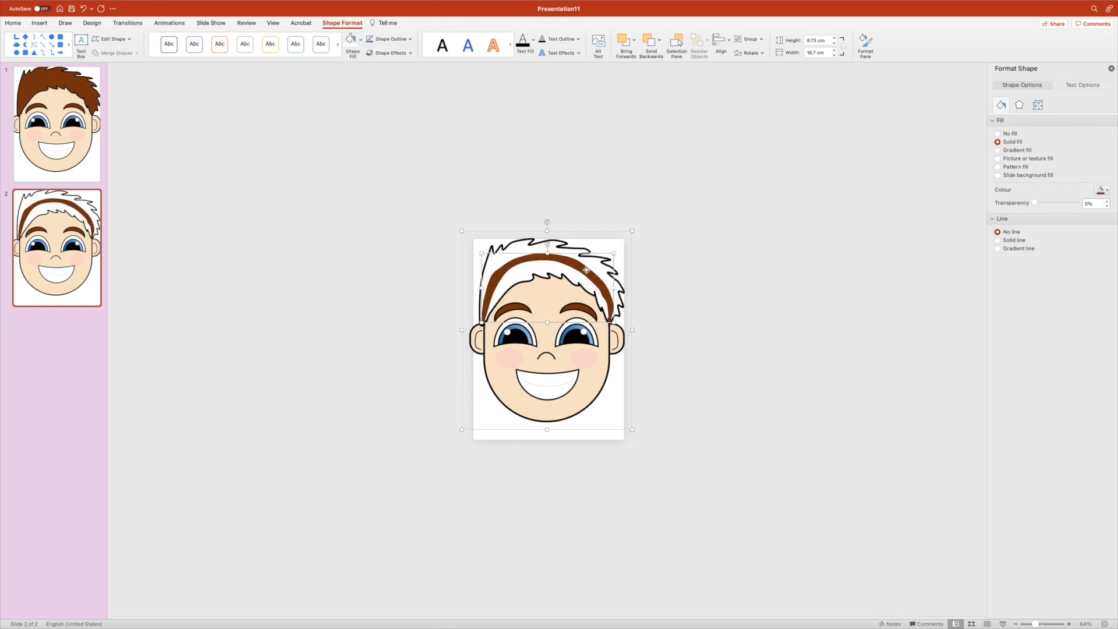
Fill both eyebrows and the small hair patches above the ears with white.
click(579, 308)
click(351, 39)
click(514, 306)
click(351, 39)
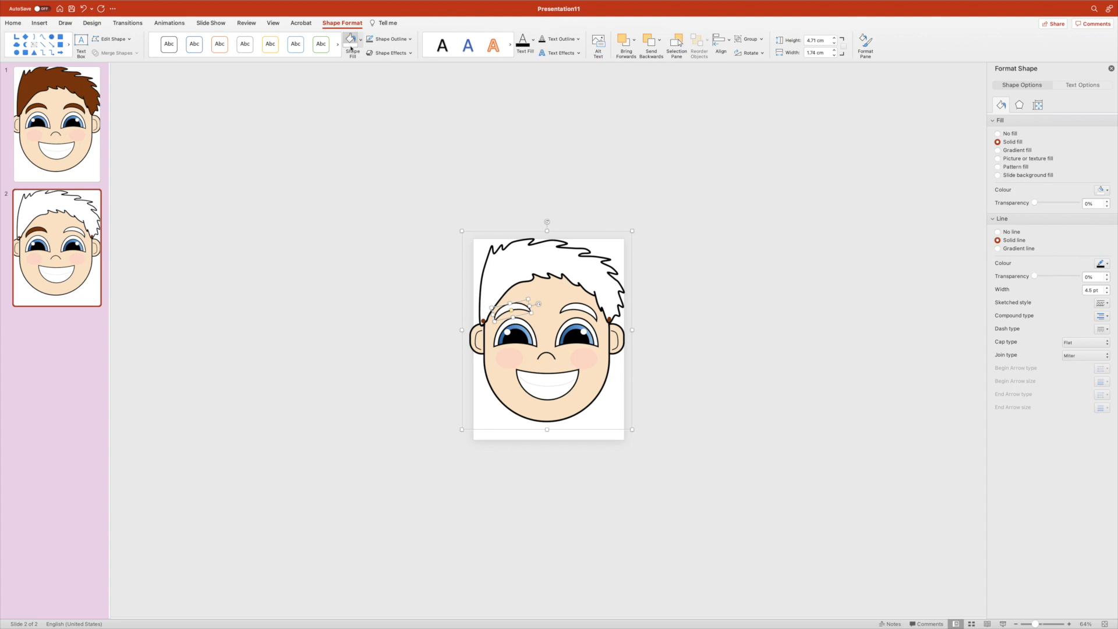
click(609, 319)
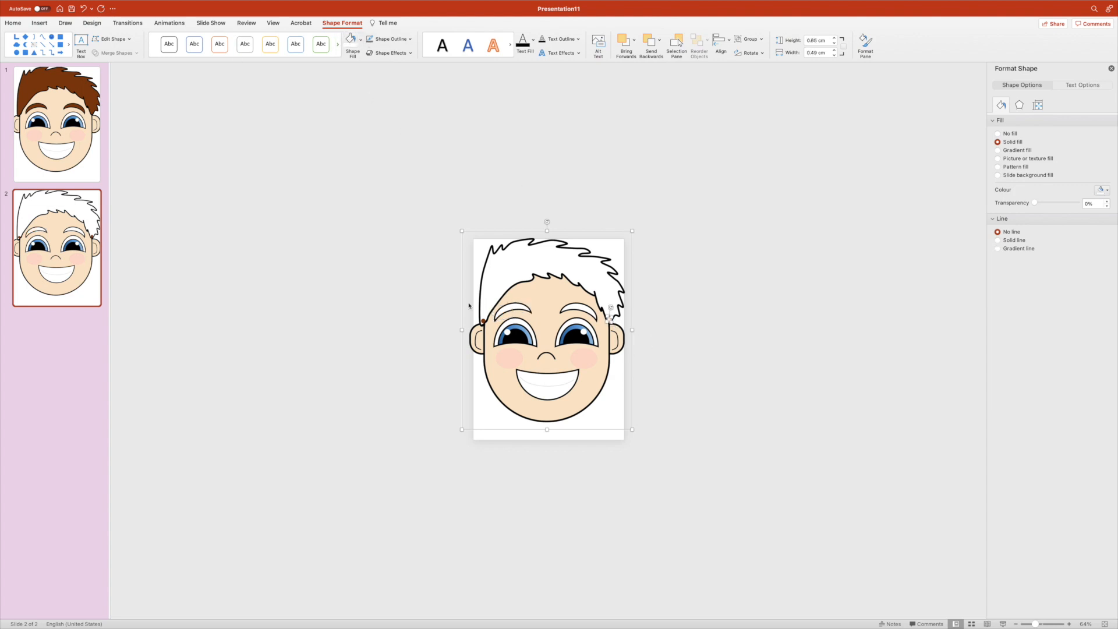
click(483, 321)
Fill the head shape and the small patch between nose and mouth with white.
click(549, 294)
click(351, 40)
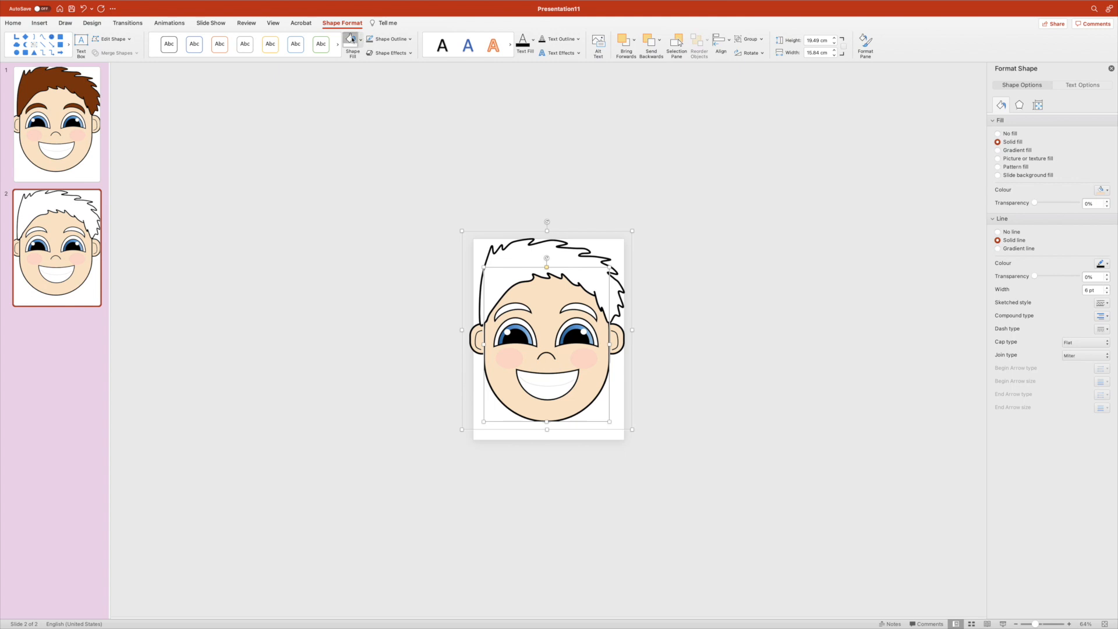
click(544, 368)
click(351, 39)
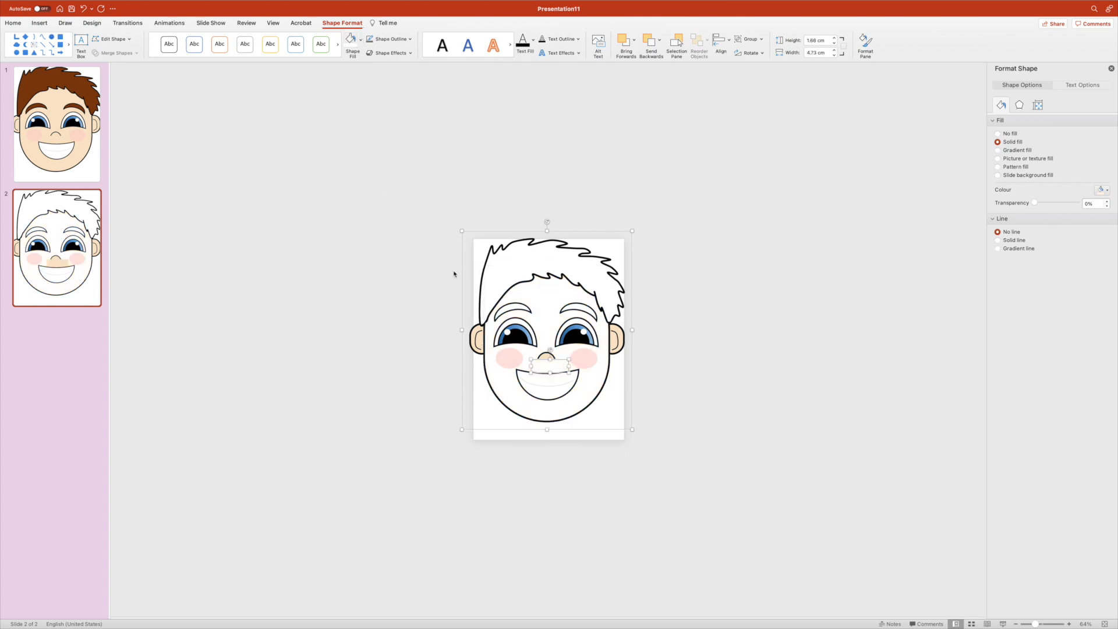
Add an outline 2.25 pt wide to both cheek ovals.
click(507, 360)
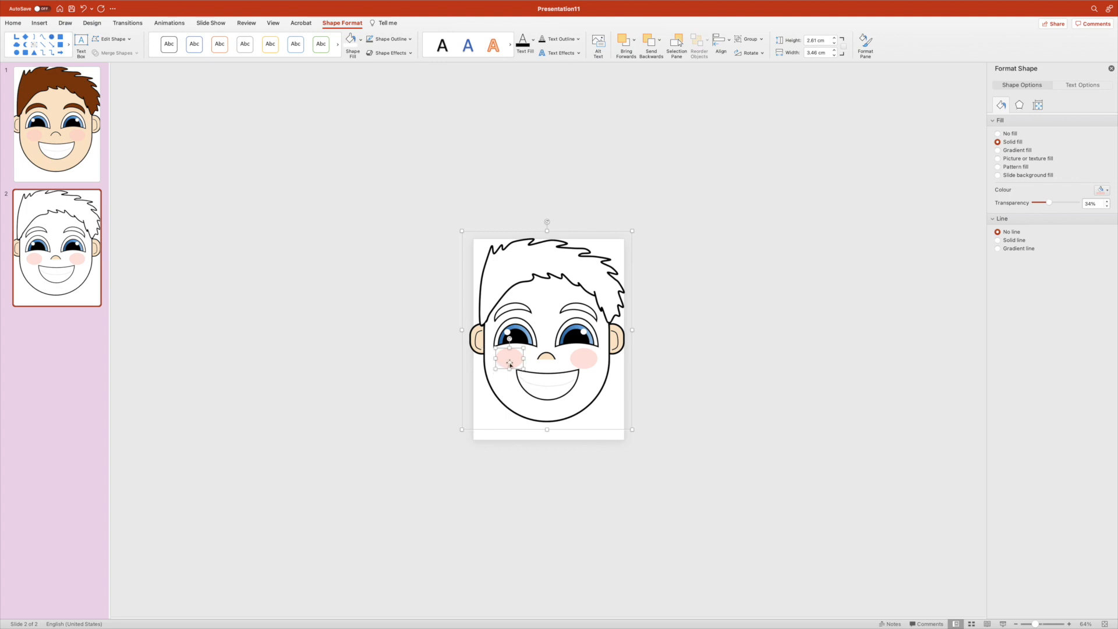
click(379, 40)
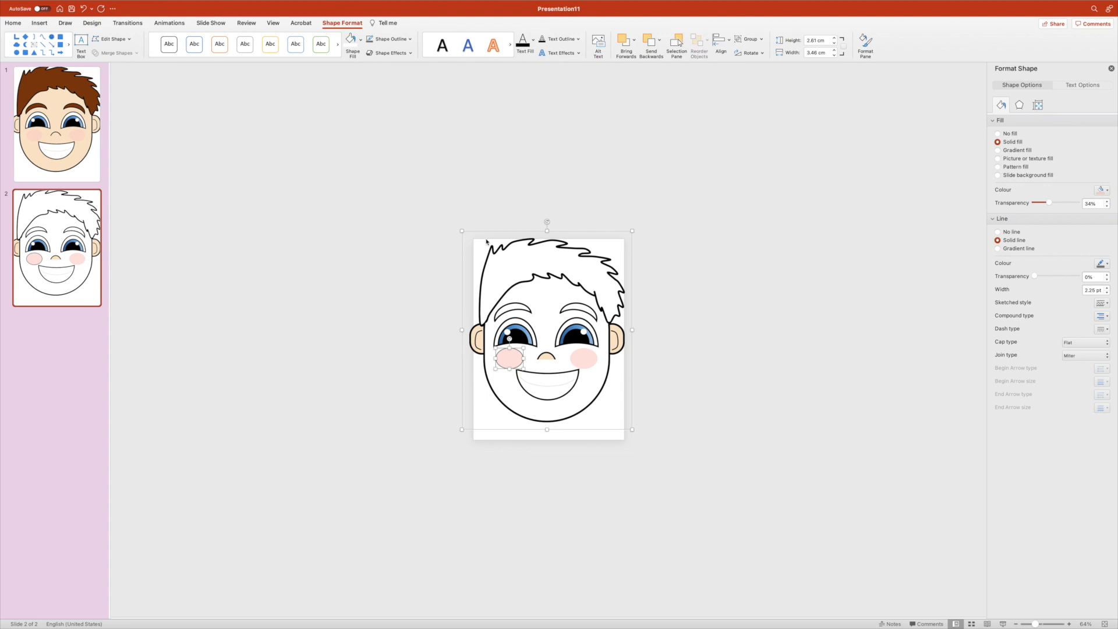
click(584, 362)
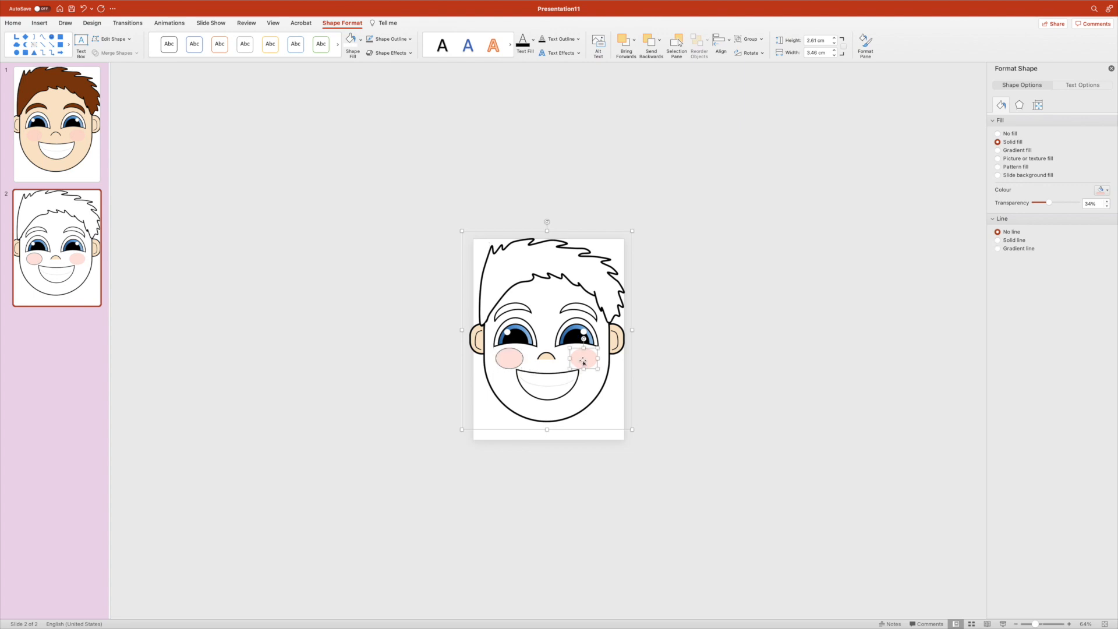
click(371, 40)
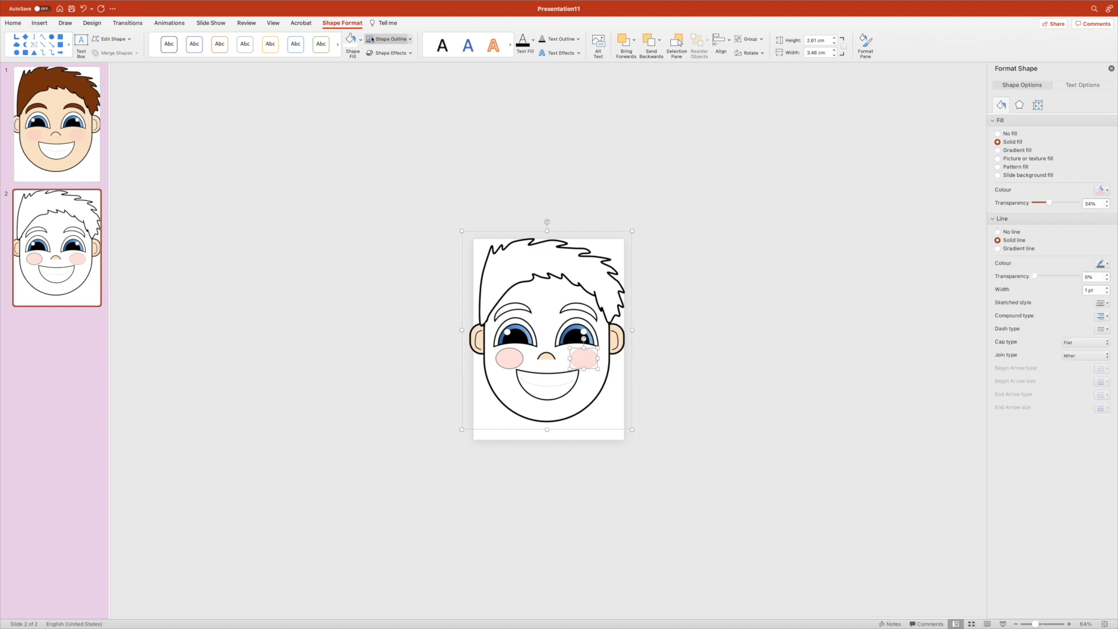
click(410, 39)
mouse_move(417, 190)
click(485, 242)
Fill the nose and both ears with white.
click(548, 354)
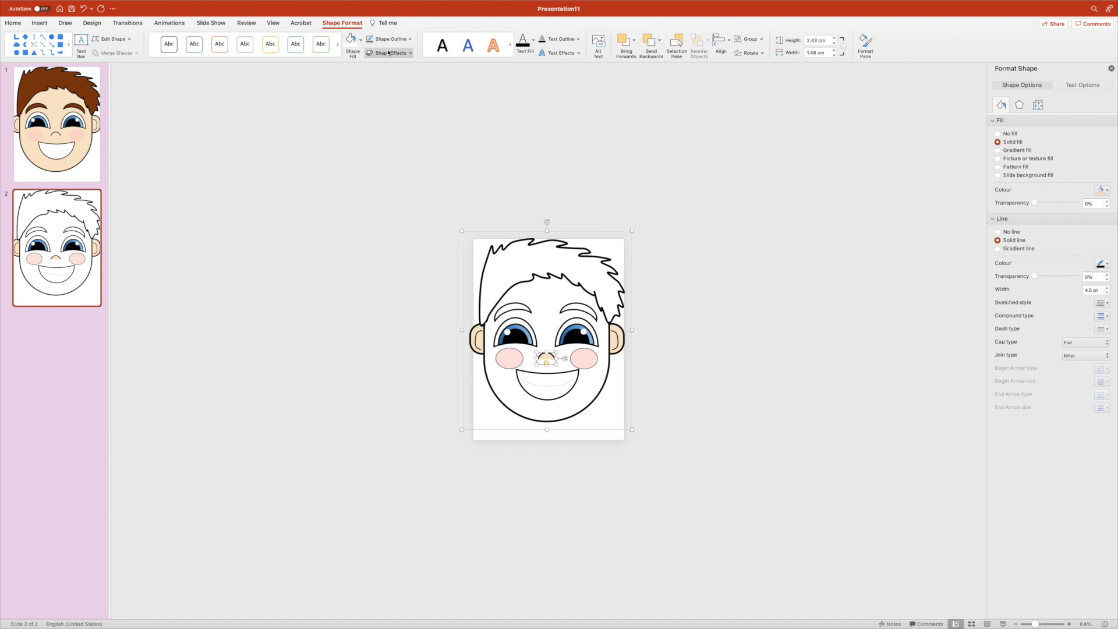
click(622, 341)
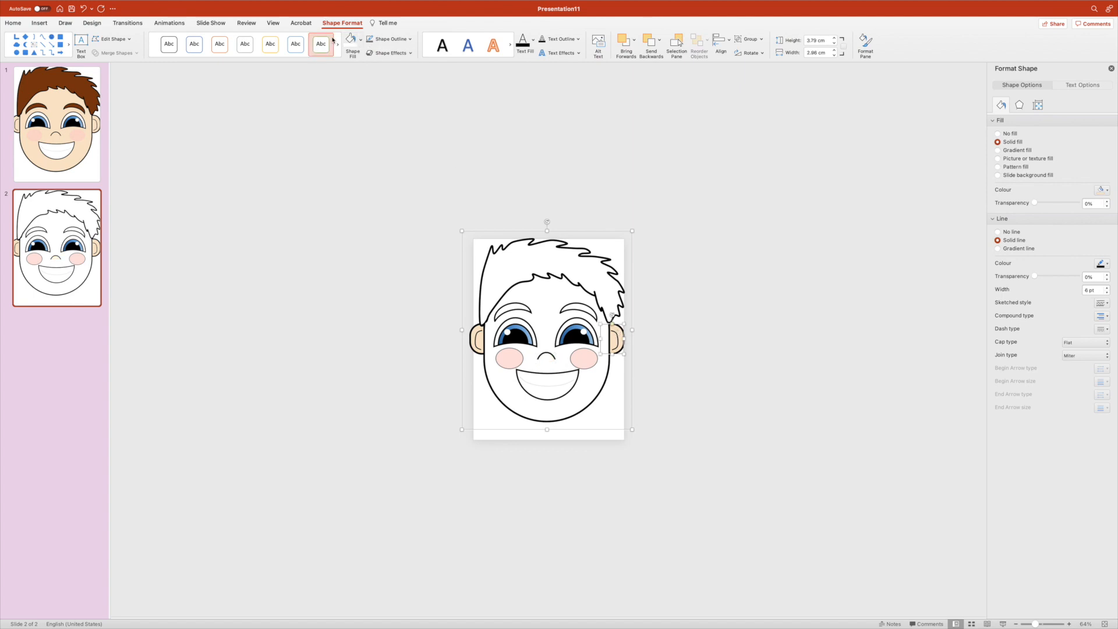
click(475, 329)
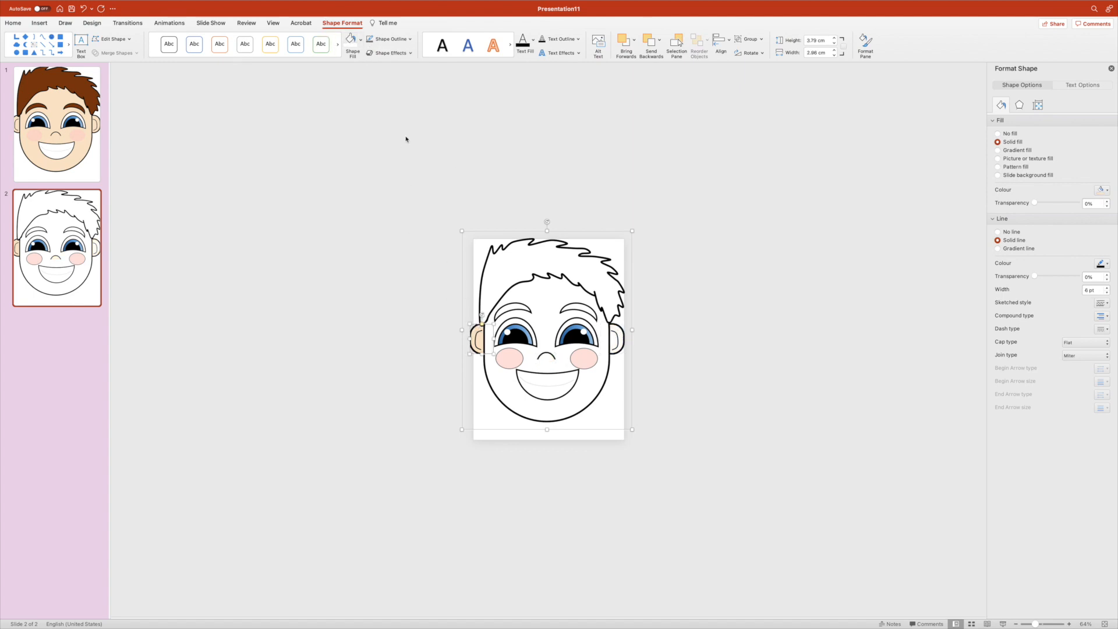
Fill both cheek ovals with white.
click(510, 368)
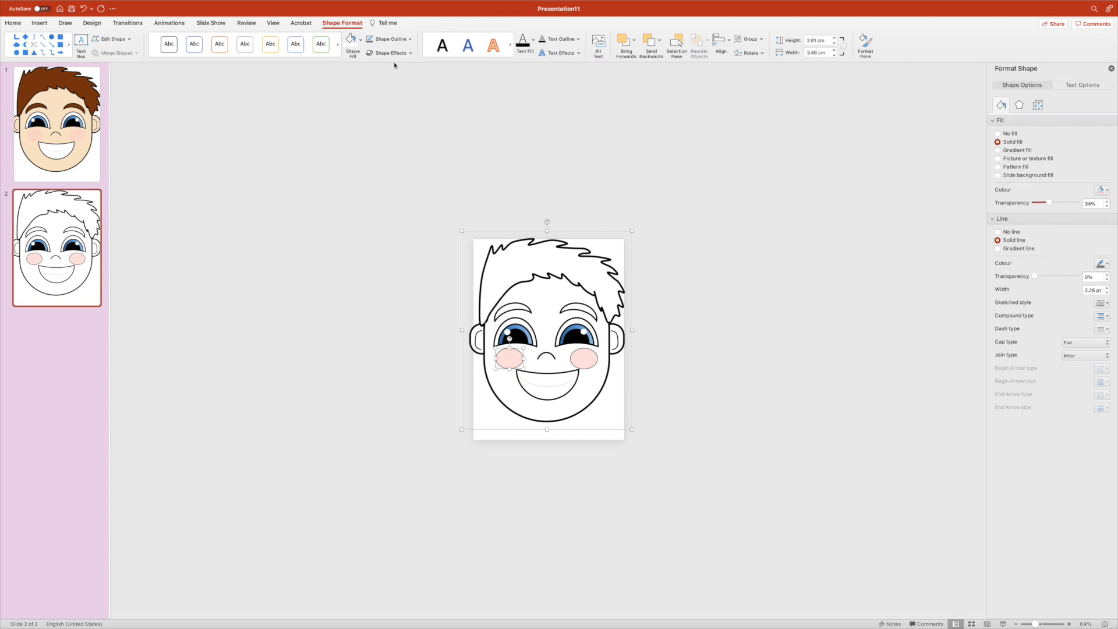
click(350, 40)
click(586, 354)
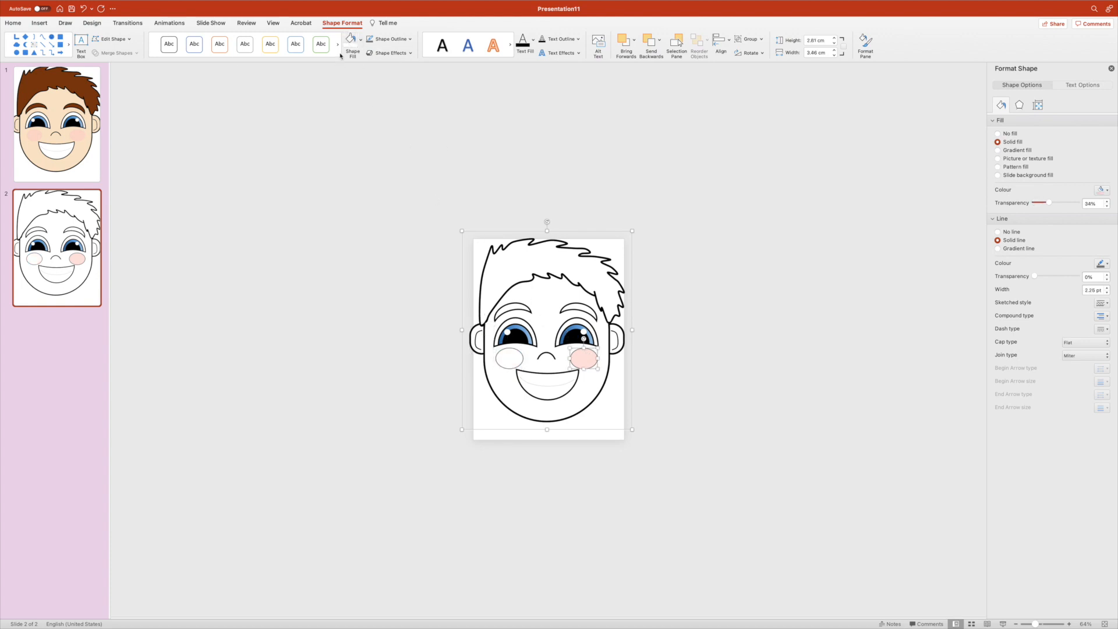
click(351, 39)
Fill the blue irises of both eyes with white and deselect the face.
click(527, 331)
click(350, 40)
click(576, 326)
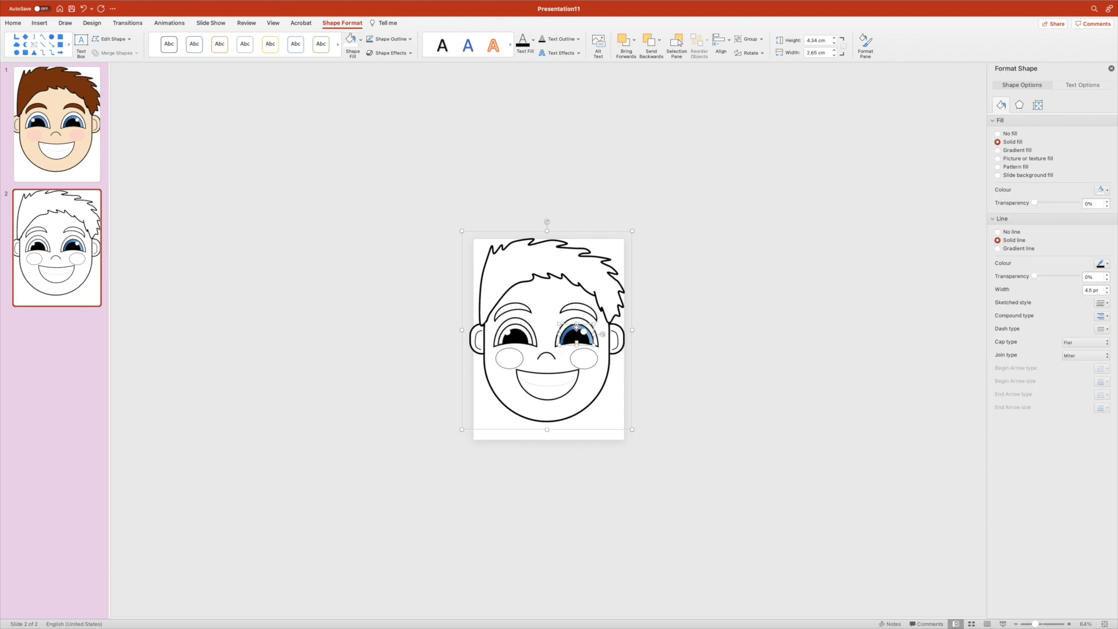
click(350, 40)
click(707, 389)
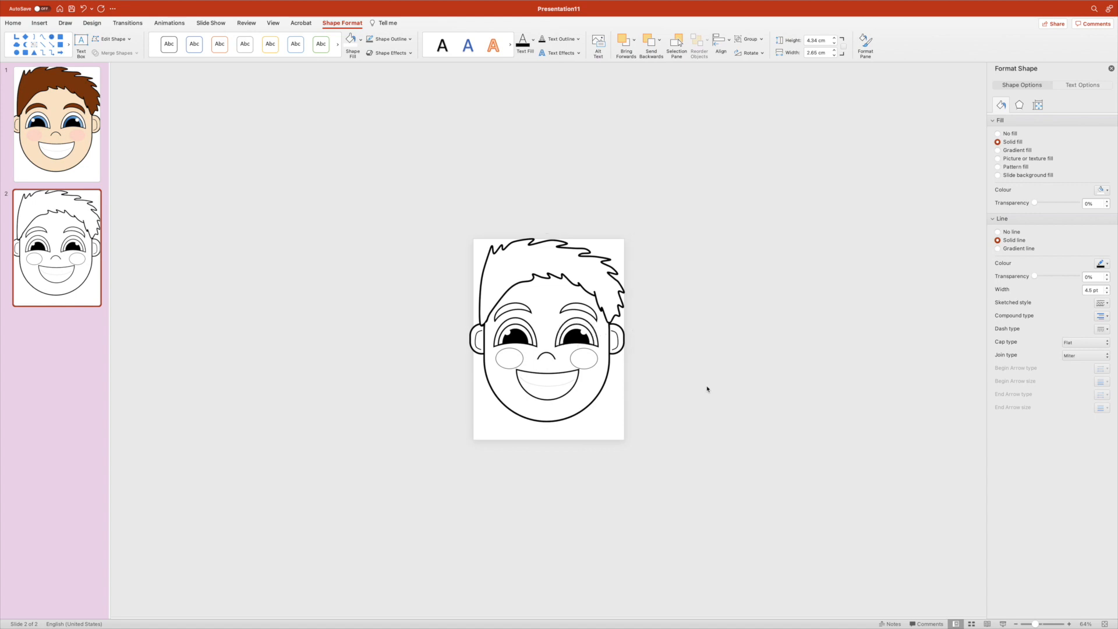
Try removing the white highlight circles from both pupils.
click(509, 333)
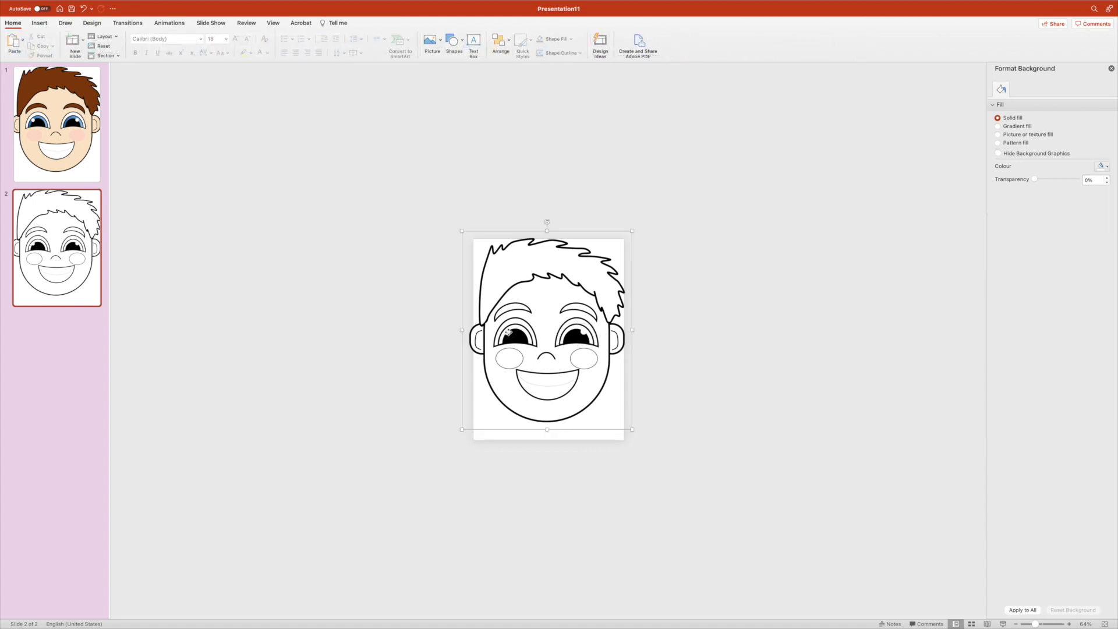
click(583, 335)
click(584, 332)
click(616, 342)
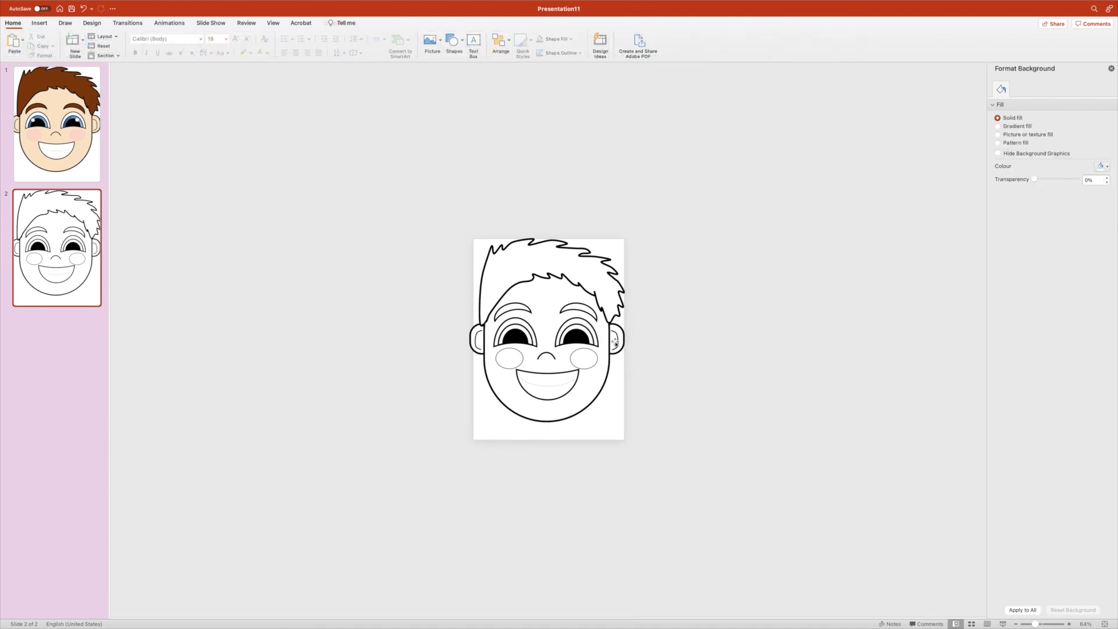
click(615, 343)
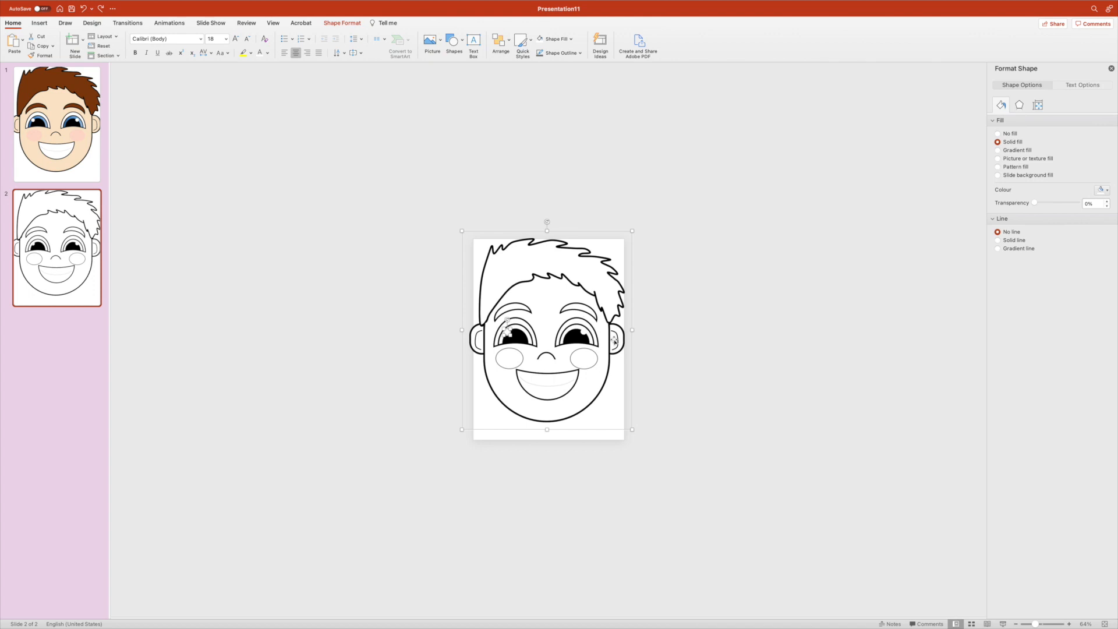
click(668, 339)
Try filling the black pupil of the right-hand eye with white.
click(577, 338)
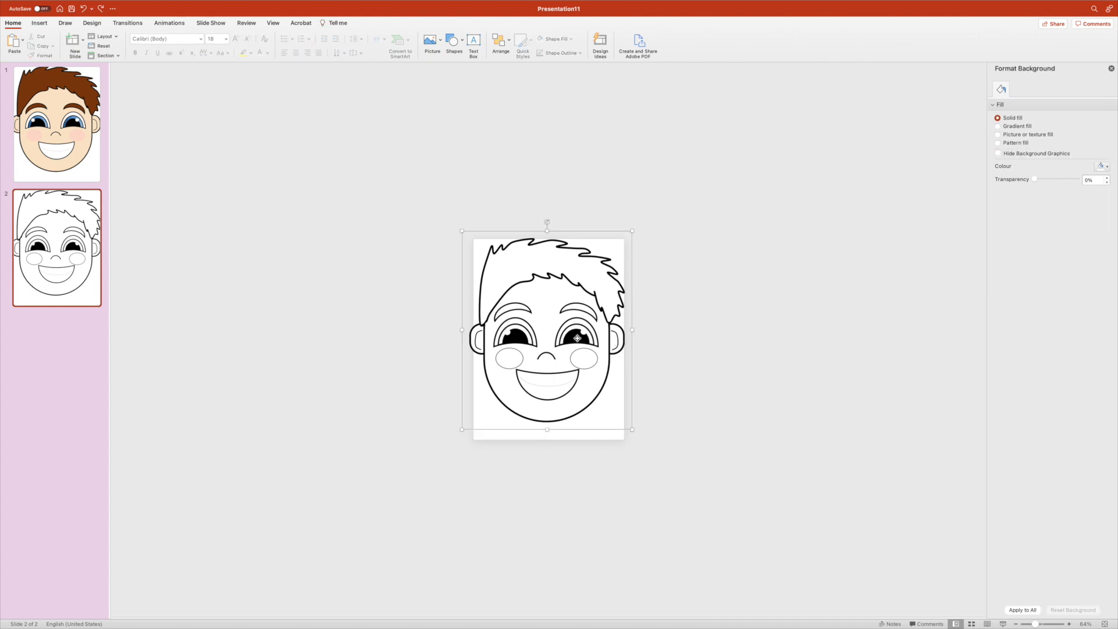
click(578, 338)
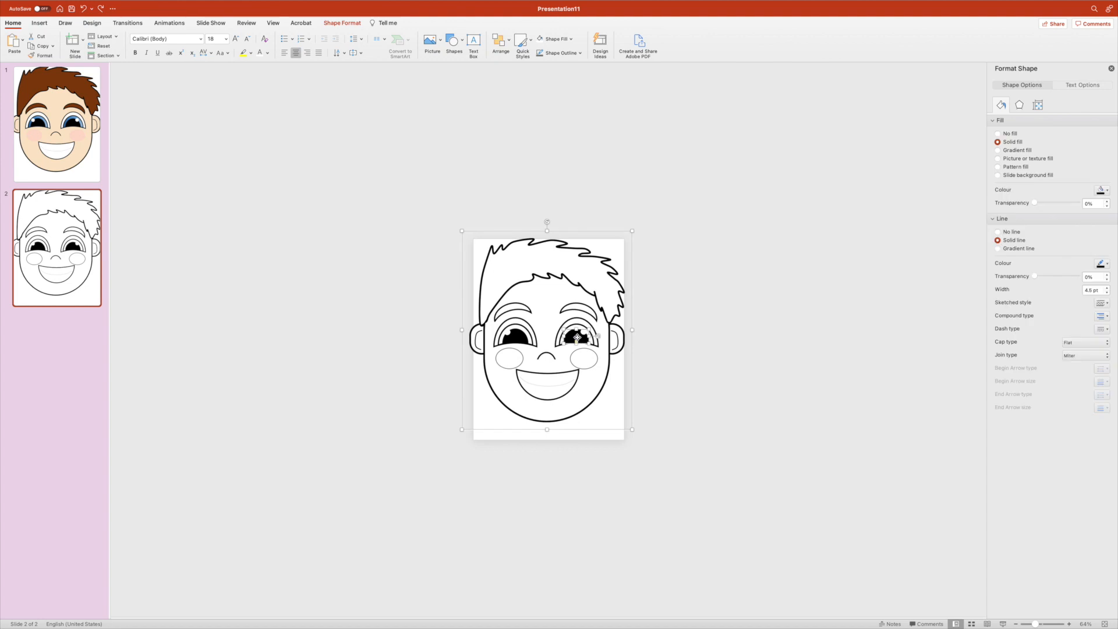
click(342, 23)
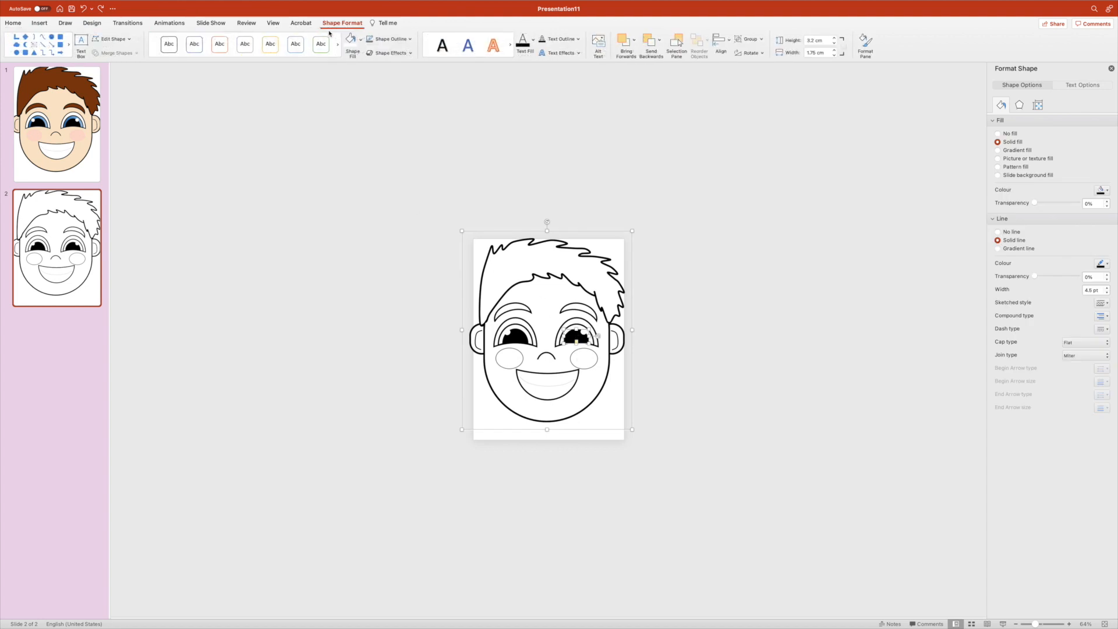
click(351, 40)
click(710, 324)
Try giving the highlight circle in the right-hand eye a black outline with a different weight.
click(584, 332)
click(584, 332)
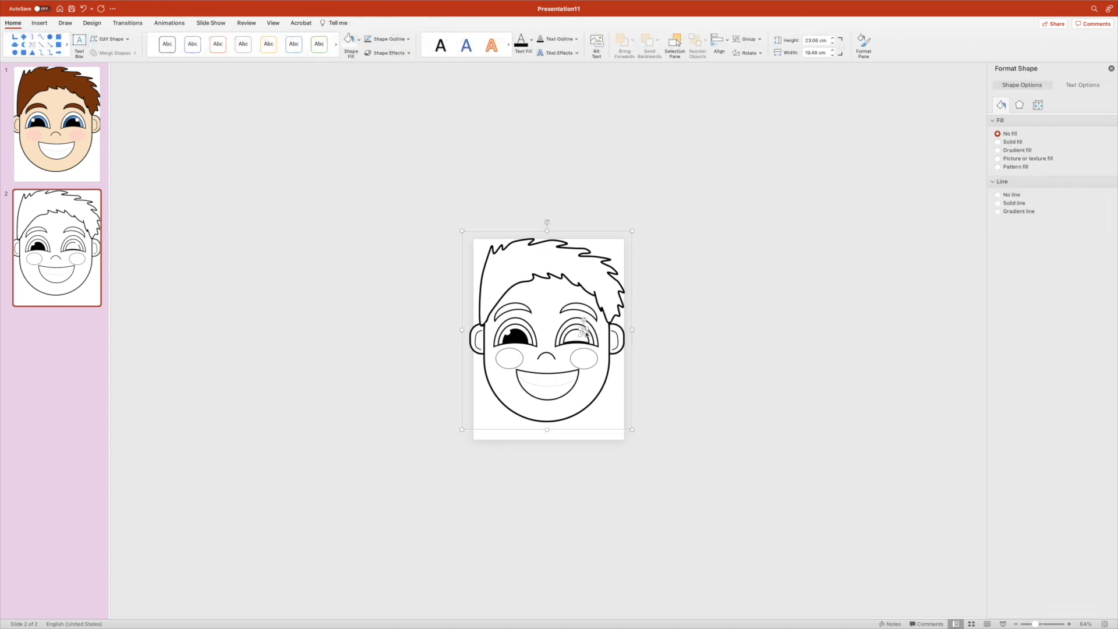
click(411, 39)
click(382, 79)
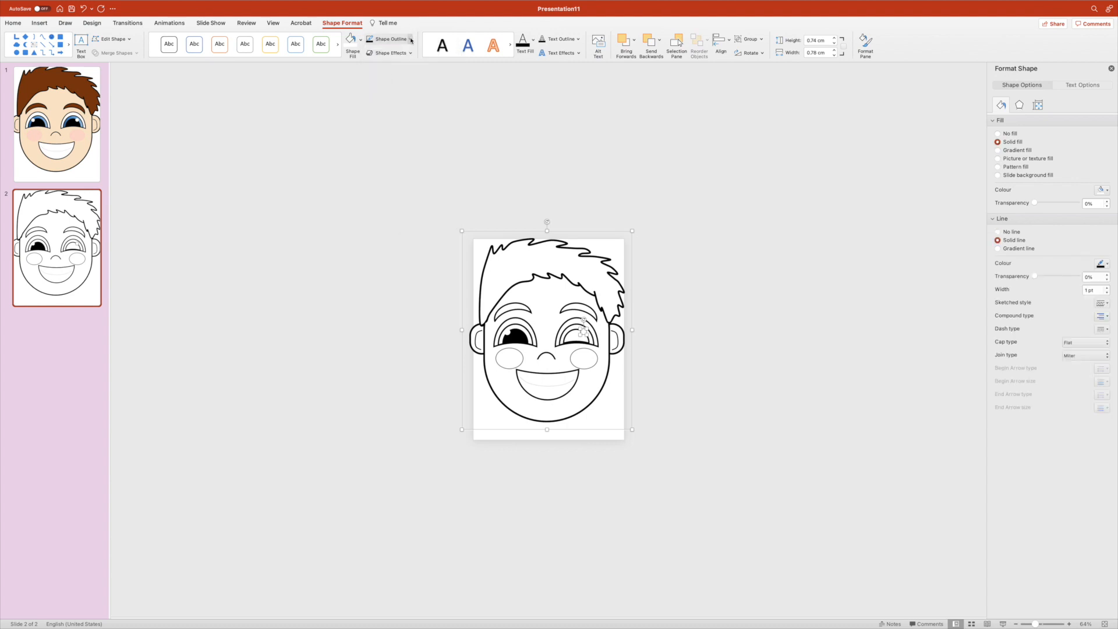
click(410, 39)
mouse_move(411, 188)
click(476, 231)
click(783, 277)
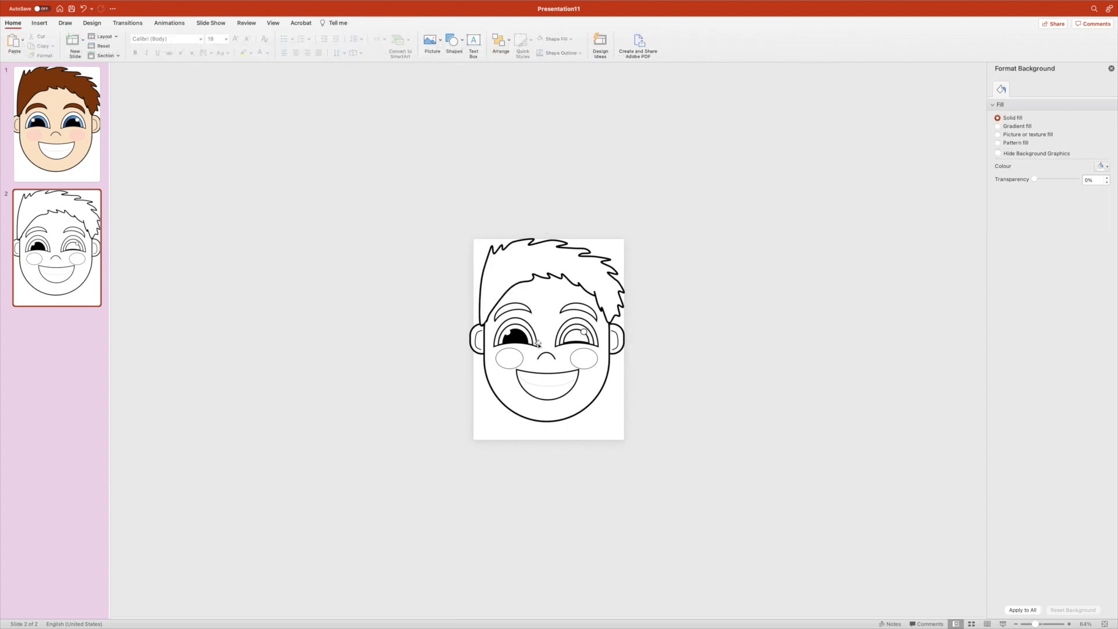
Undo the highlight's outline and the pupil's white fill.
key(super+z)
key(super+z)
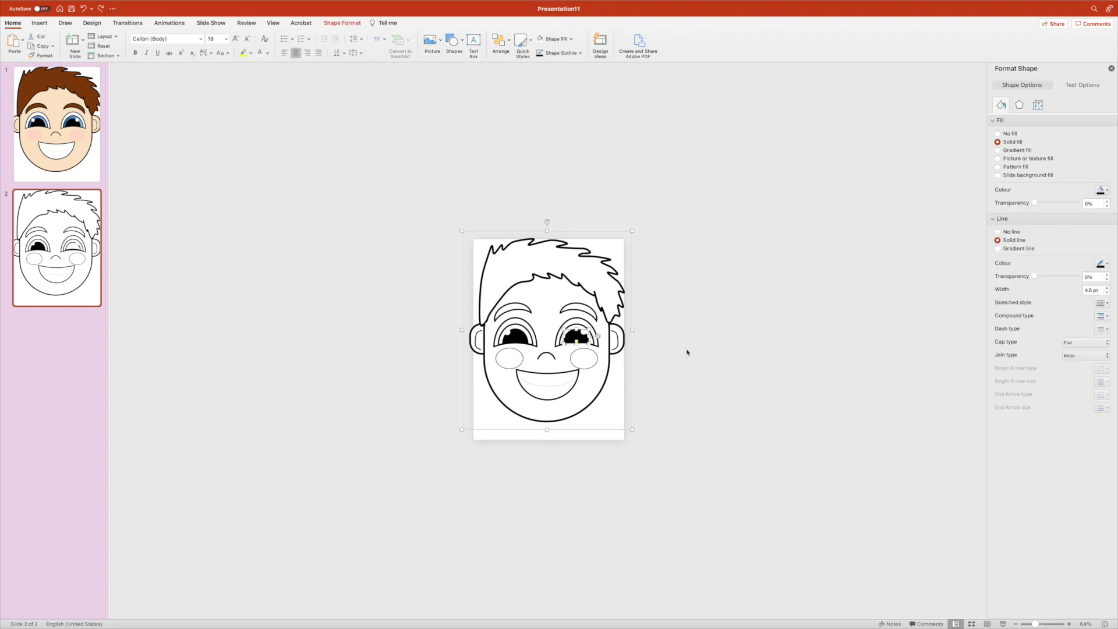
click(714, 343)
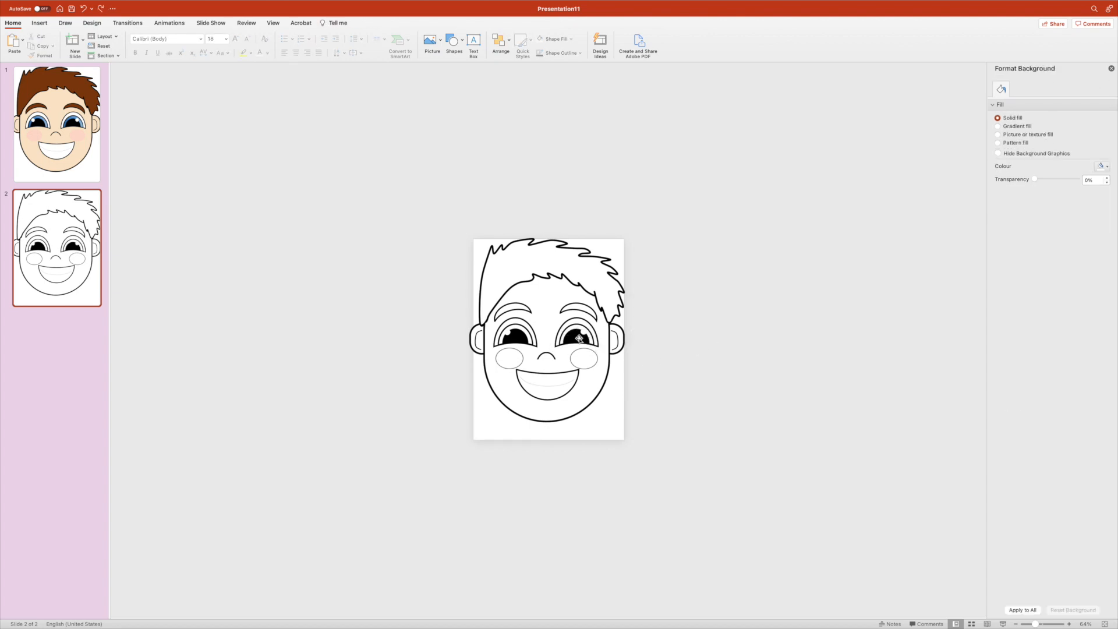
Shift the grouped black-and-white face slightly right and place a duplicate of it to the left of the slide.
click(560, 314)
mouse_move(633, 372)
mouse_down()
mouse_move(642, 359)
mouse_move(780, 355)
mouse_move(628, 373)
mouse_up()
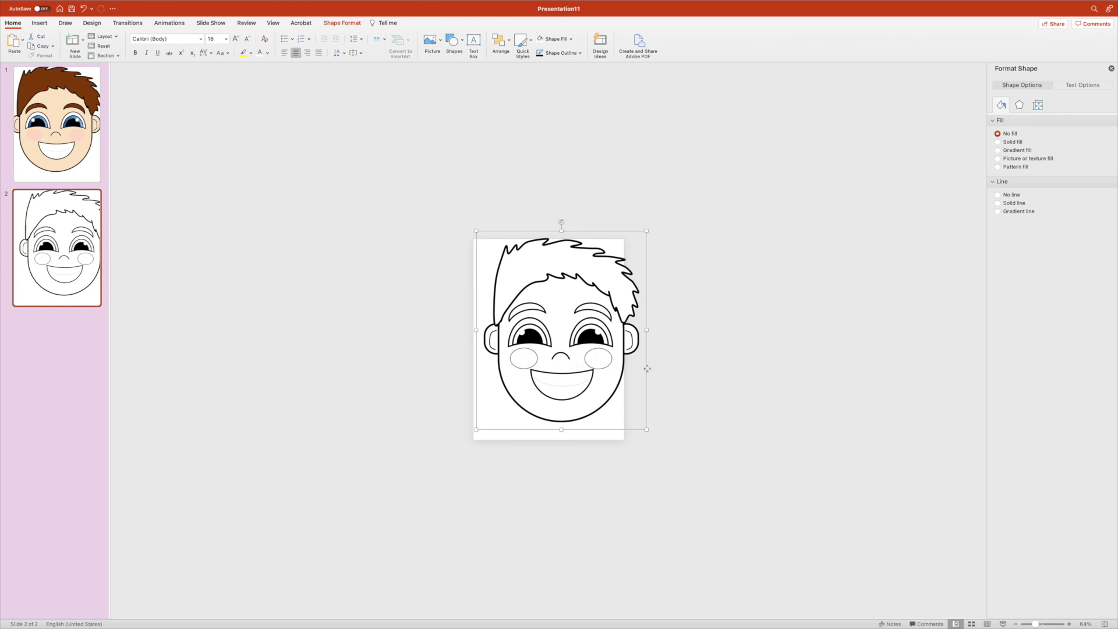
drag(648, 372, 399, 357)
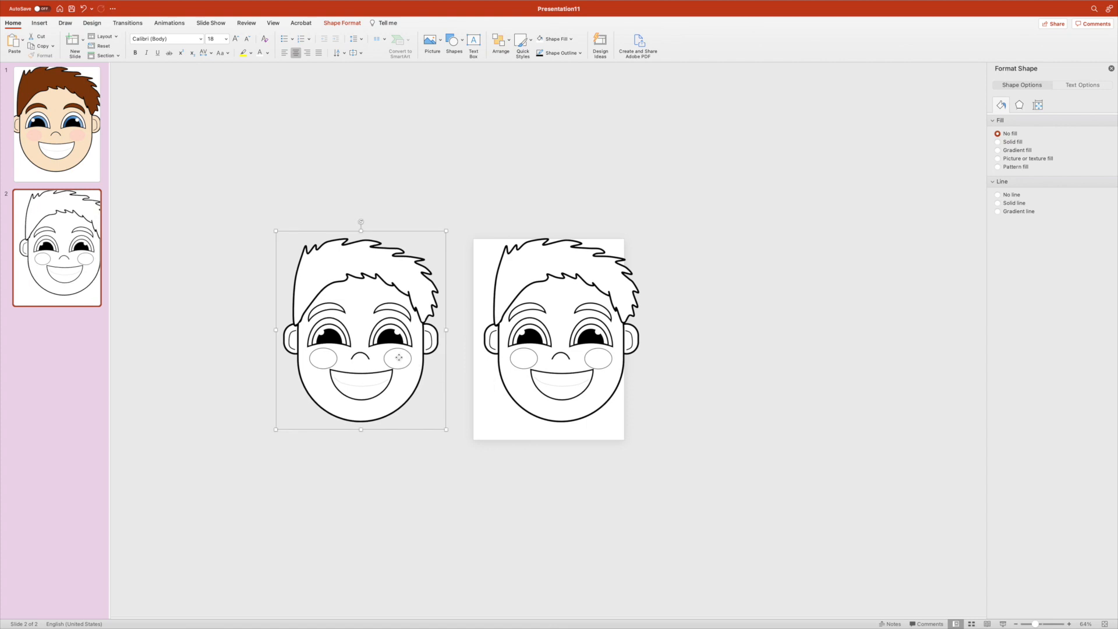
Delete both cheek ovals from the duplicate face beside the slide and shift both black-and-white faces left and slightly down.
click(399, 357)
click(336, 358)
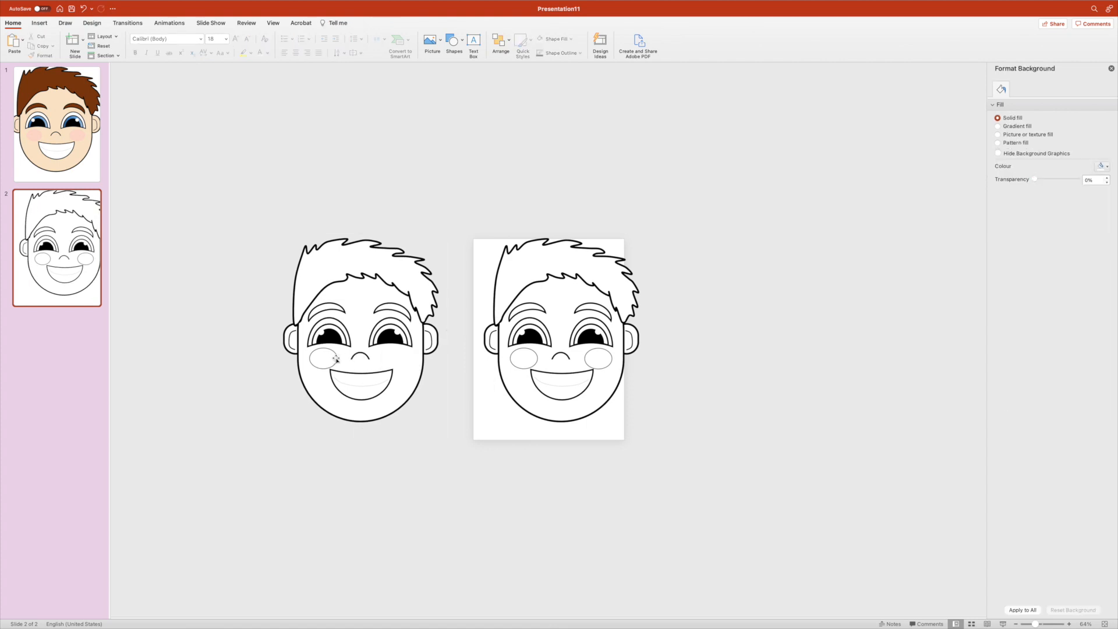
click(336, 357)
click(336, 357)
key(Delete)
drag(440, 388, 399, 392)
click(593, 369)
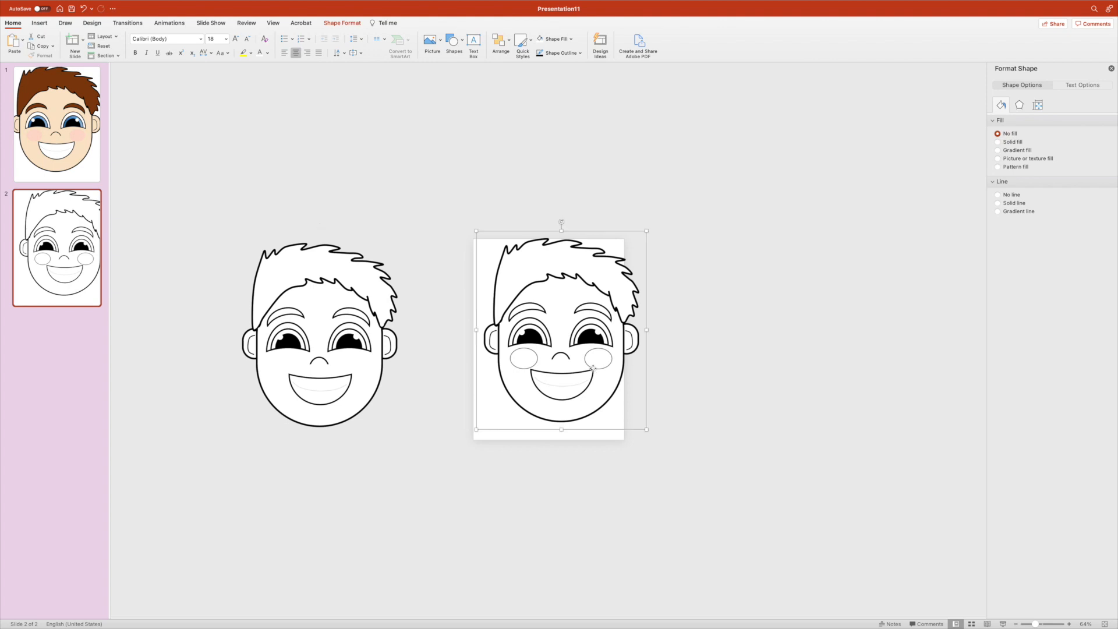
drag(645, 369, 603, 388)
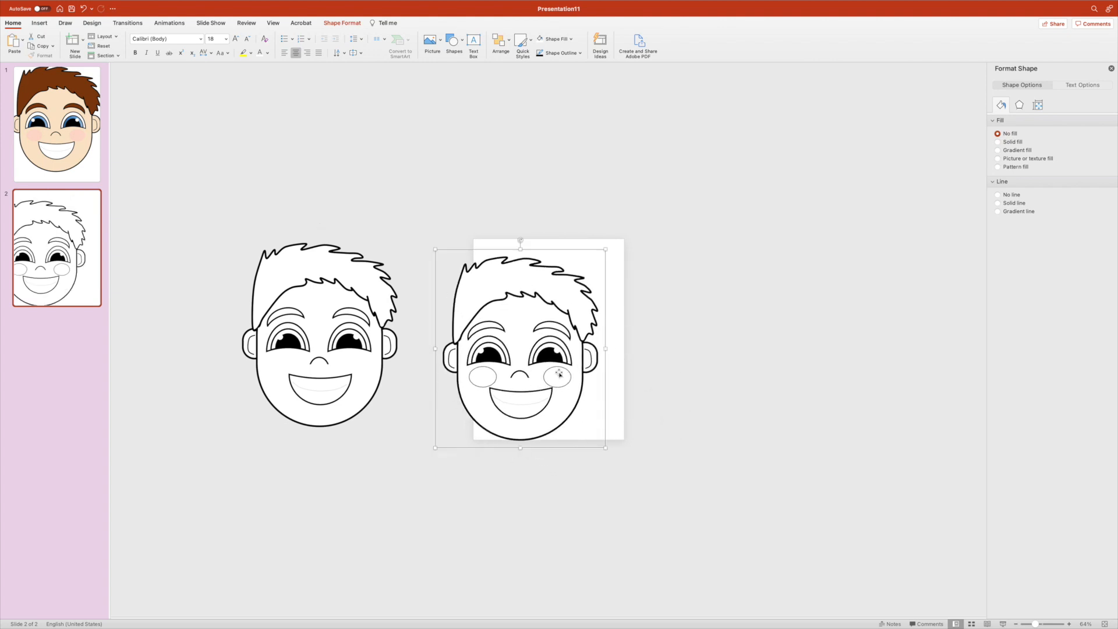
Save both outline faces as PNG pictures on the desktop: Boy 3 black and white without cheeks, Boy 3 black and white cheeks with them.
click(339, 346)
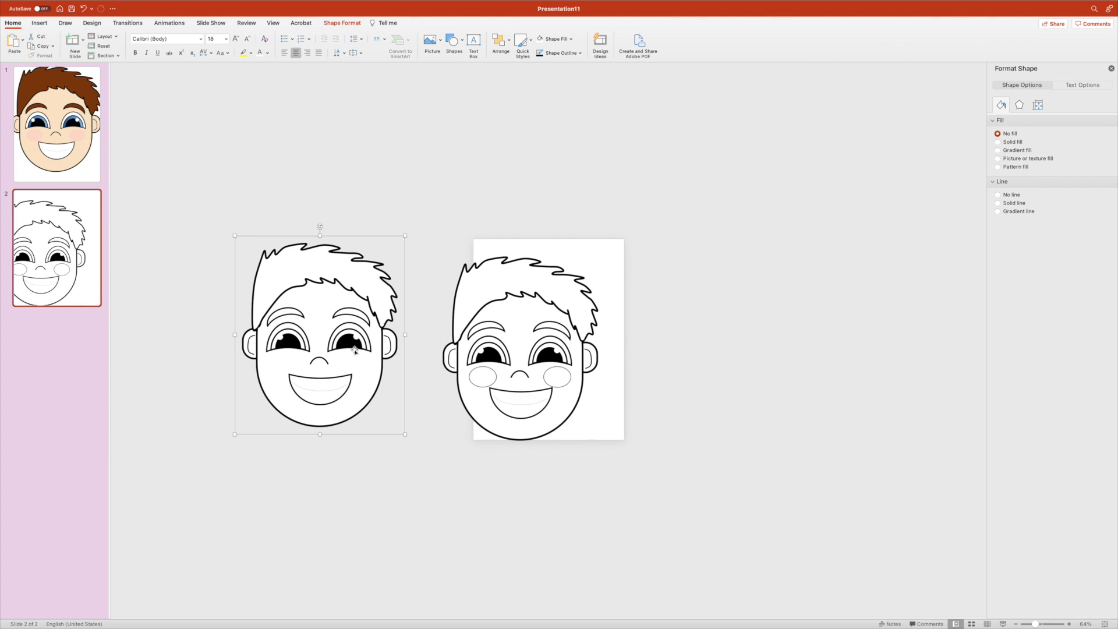
right_click(380, 357)
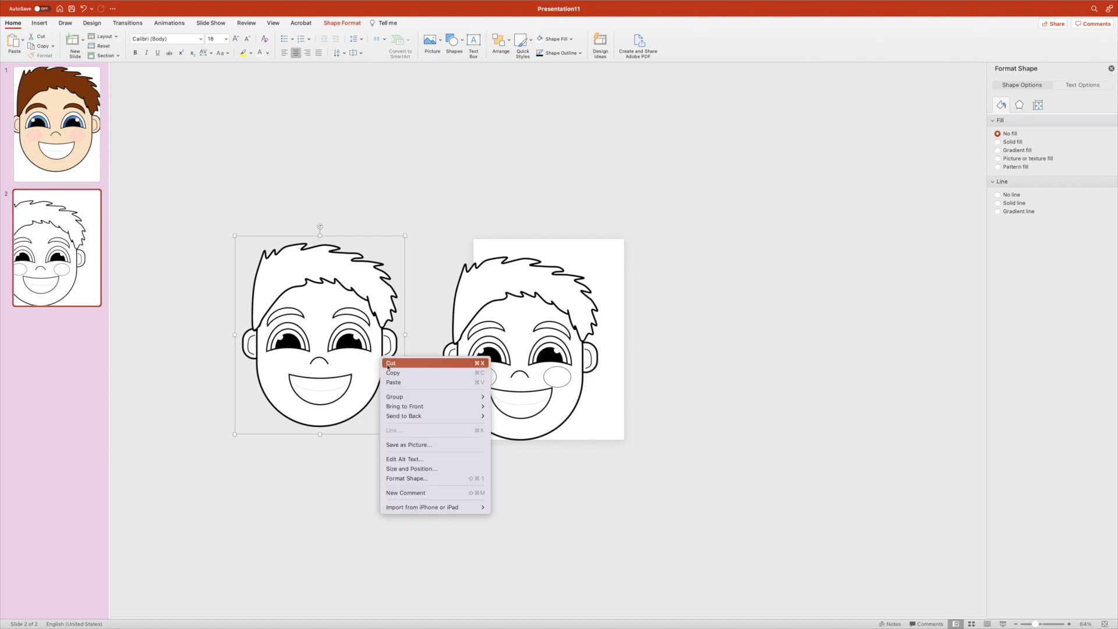
click(417, 445)
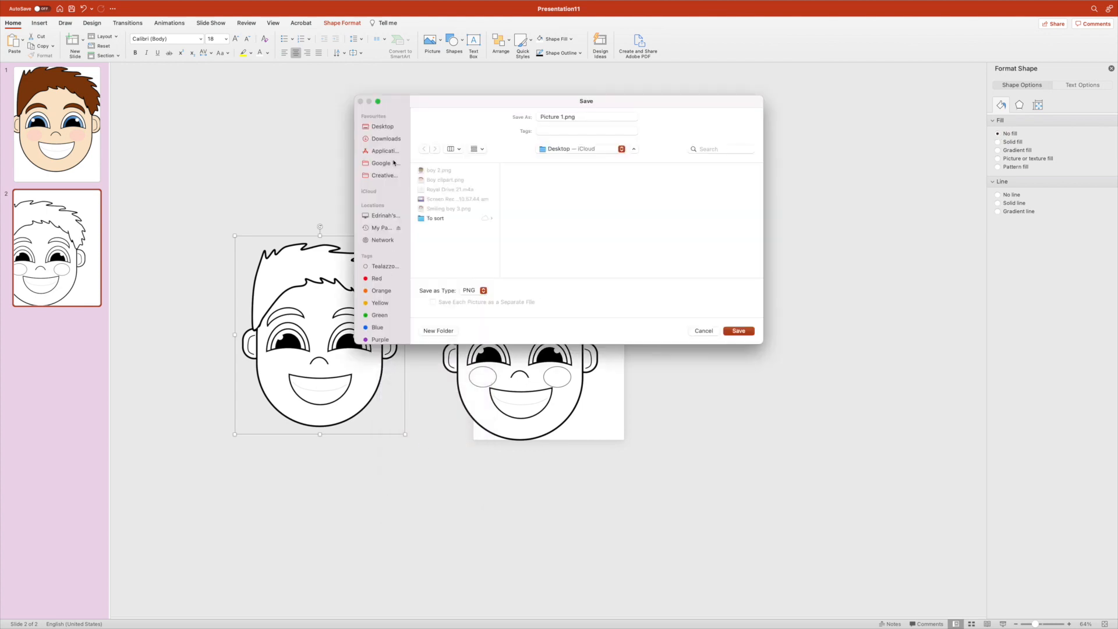
click(387, 127)
drag(589, 117, 517, 108)
text(Boy 3 black and white cheeks)
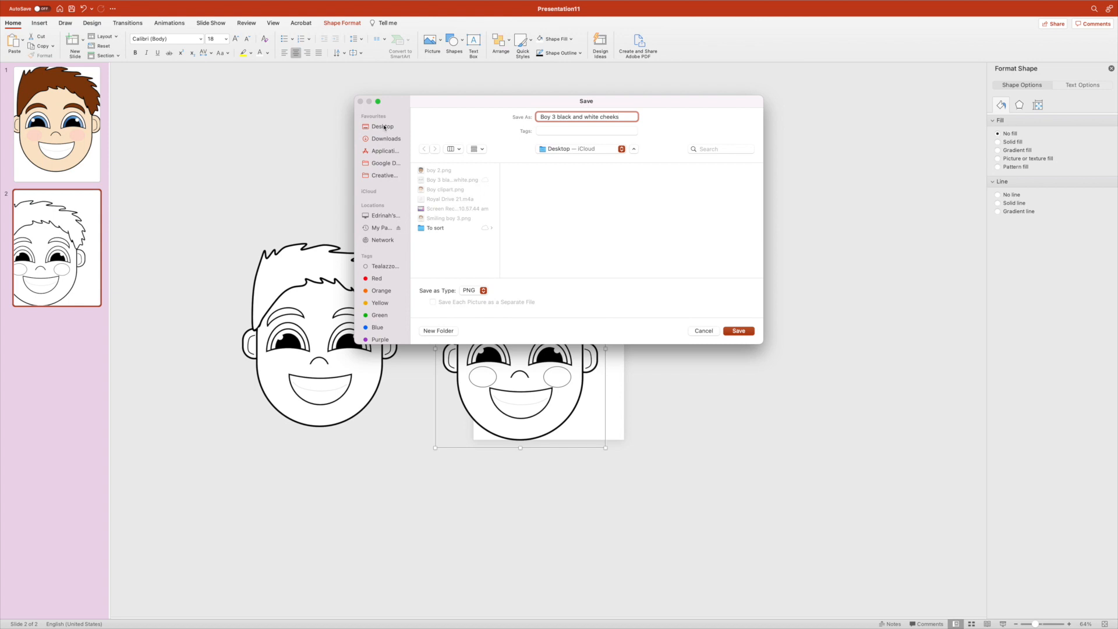
key(Return)
Add a blank third slide and fill its background with a wood texture.
click(82, 40)
click(131, 151)
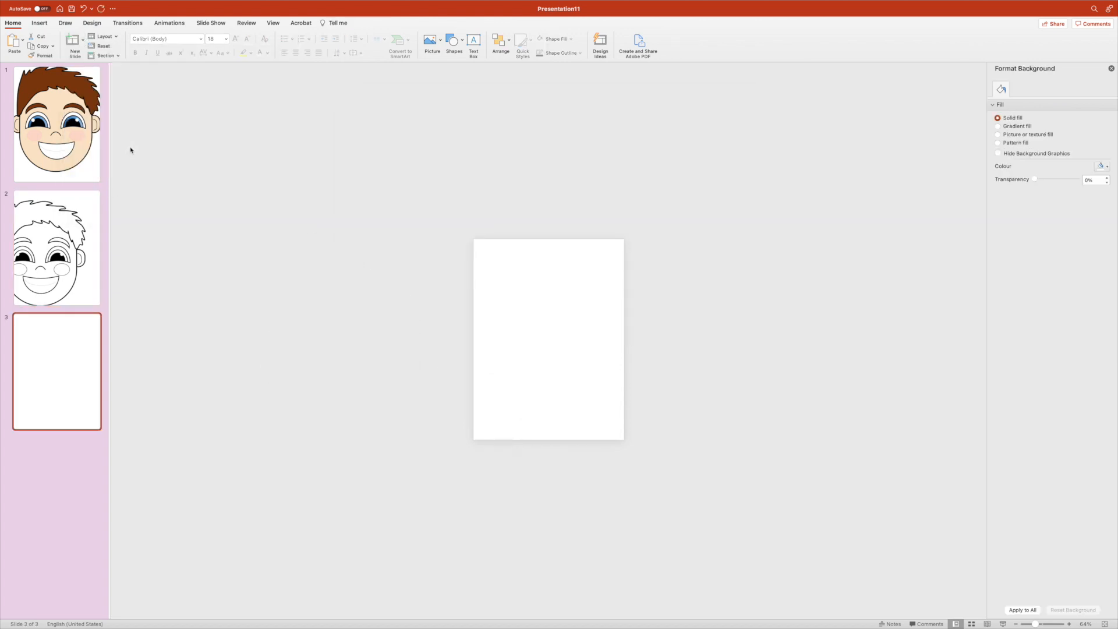
click(999, 136)
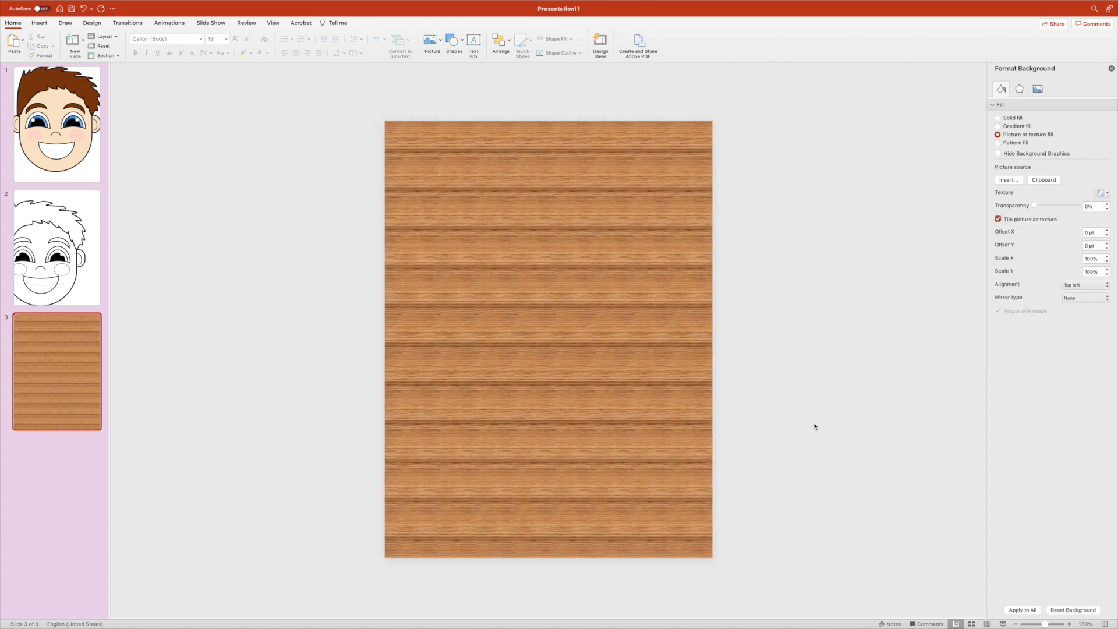
Insert Smiling boy 3.png and the two saved Boy 3 black-and-white pictures from the desktop into the wood-textured slide.
click(39, 23)
click(73, 41)
click(102, 65)
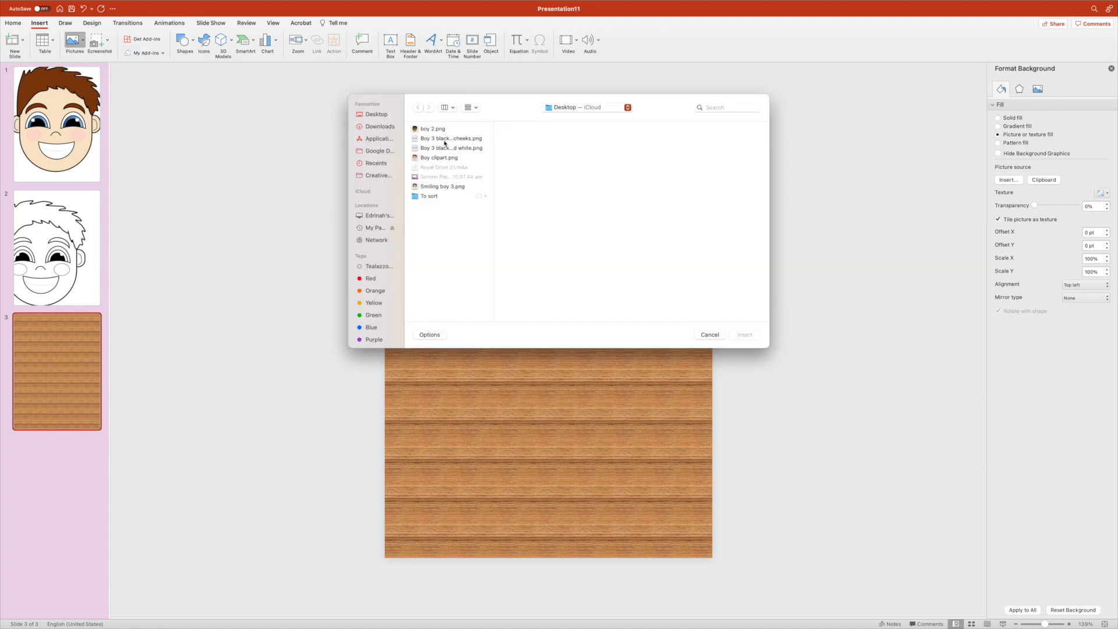
click(448, 158)
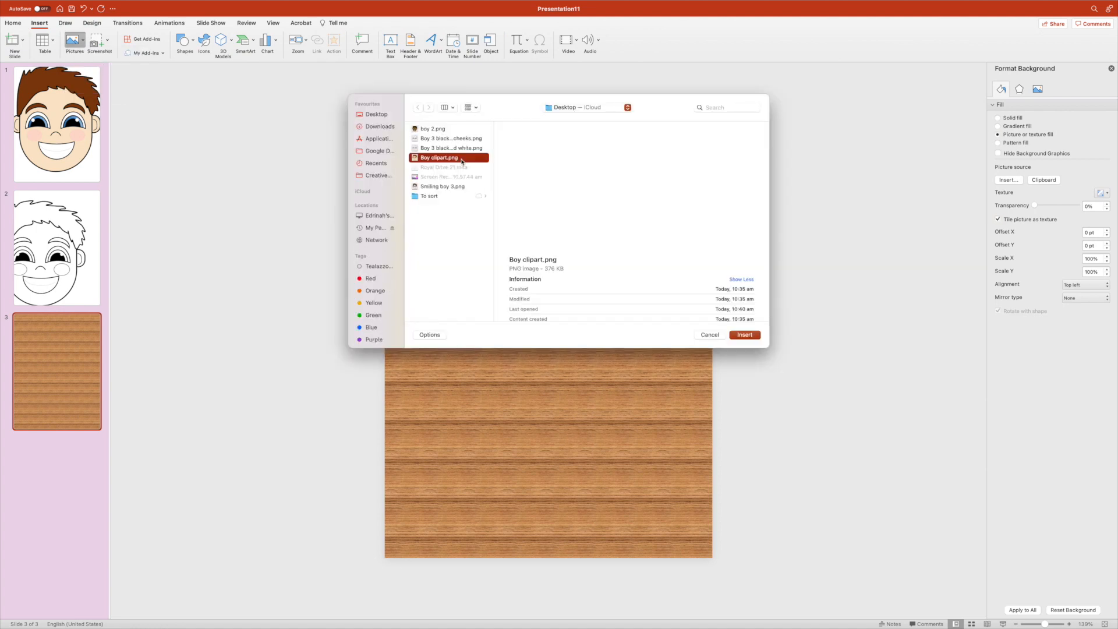
click(467, 187)
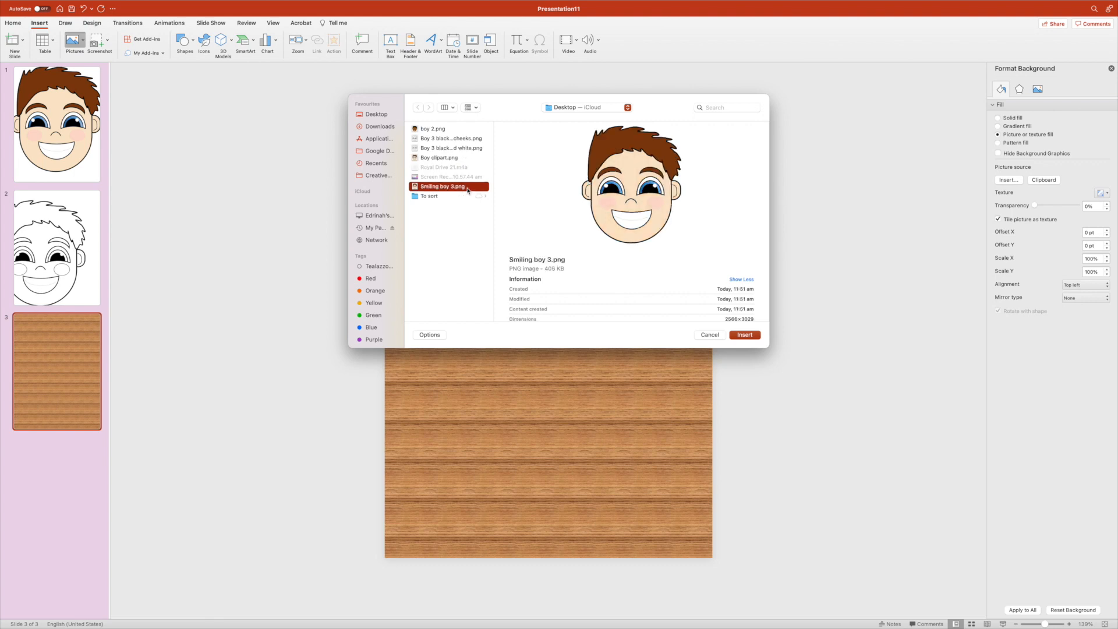
super+click(439, 149)
super+click(439, 138)
click(744, 335)
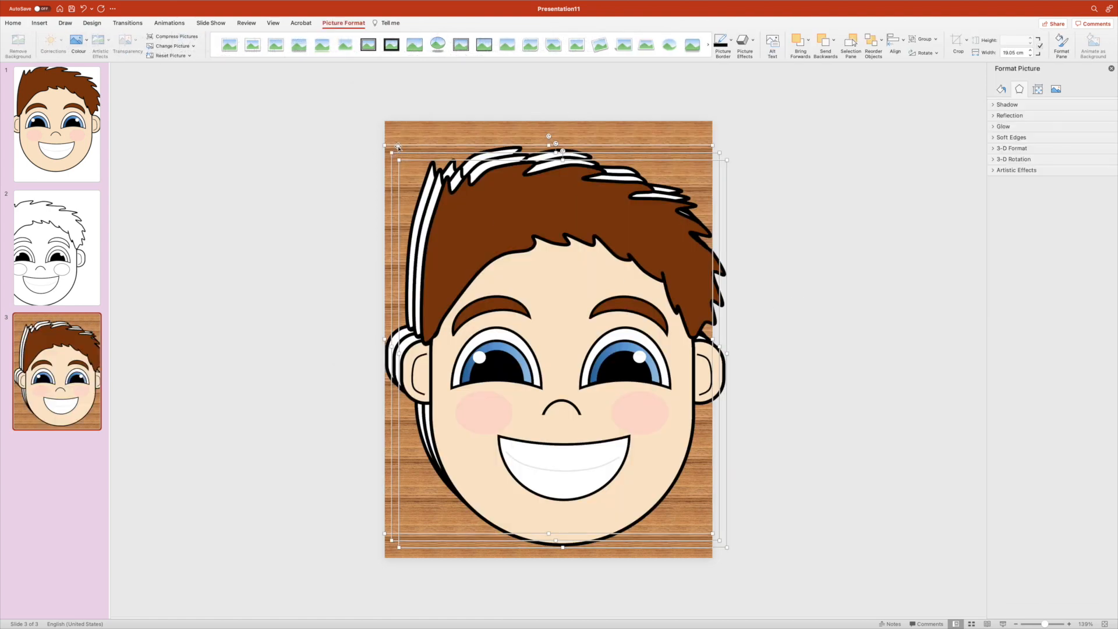
Shrink the three overlapping face pictures to about 5.3 cm wide and spread them apart on the slide.
drag(385, 145, 622, 425)
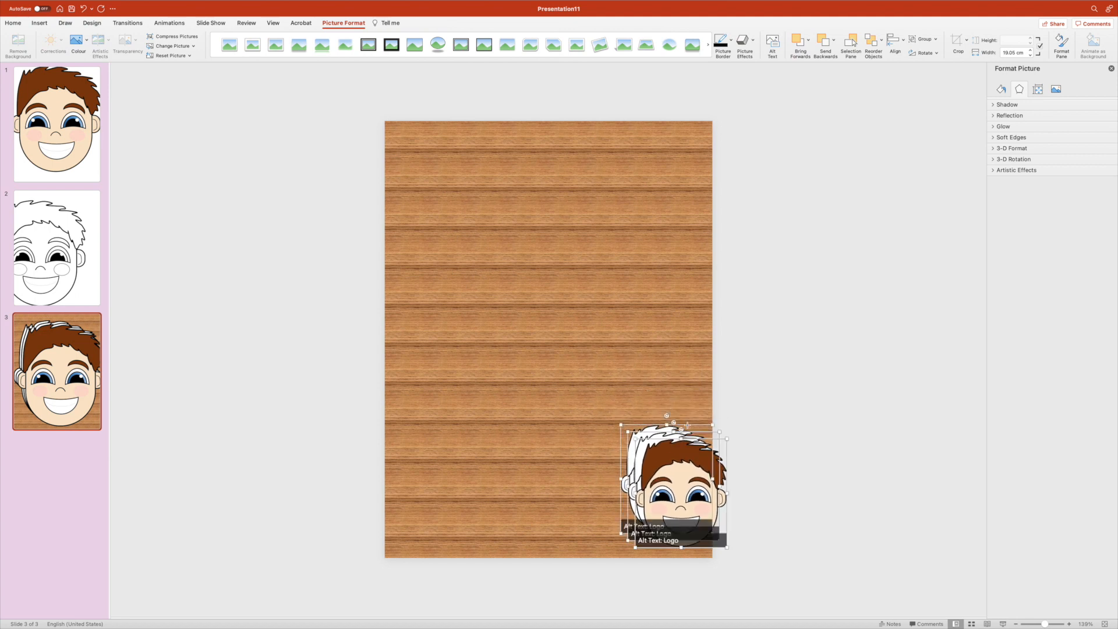
click(688, 425)
drag(687, 501, 460, 231)
drag(677, 455, 562, 211)
drag(677, 455, 664, 205)
drag(475, 229, 465, 202)
drag(549, 237, 537, 205)
drag(667, 219, 474, 378)
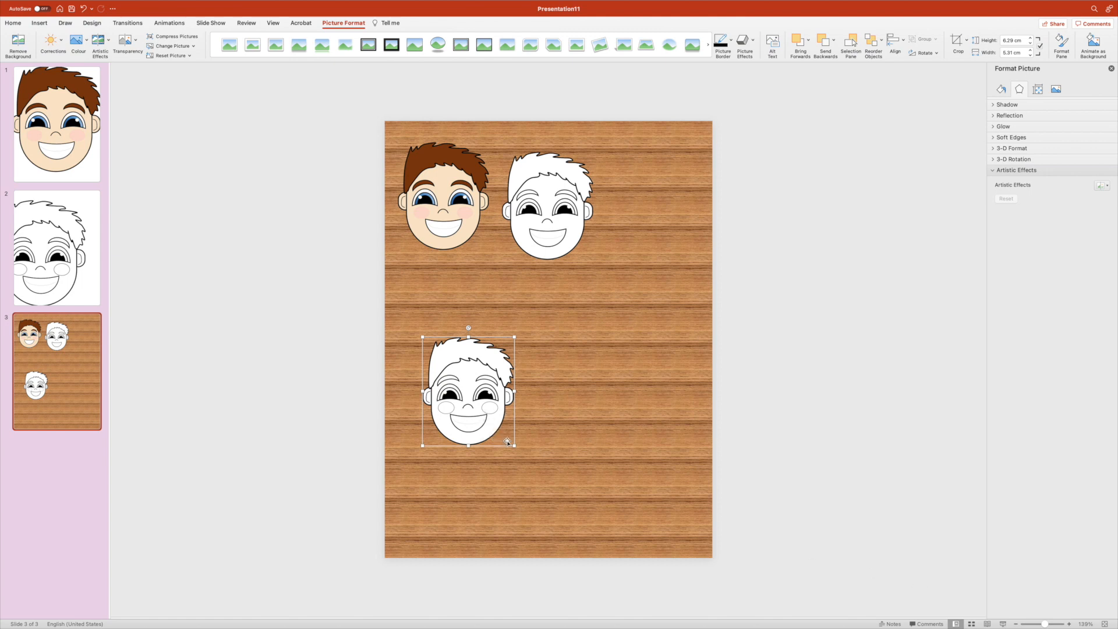
Enlarge the three faces individually, the coloured one to about 9.6 cm and the cheekless outline to about 10.3 cm wide, rearranging the outlines.
drag(514, 446, 700, 576)
drag(633, 529, 614, 444)
drag(682, 579, 557, 440)
drag(502, 364, 615, 460)
mouse_move(561, 206)
mouse_down()
mouse_move(602, 208)
mouse_move(562, 205)
mouse_up()
drag(595, 262, 680, 362)
drag(606, 280, 635, 261)
click(460, 224)
drag(491, 252, 564, 339)
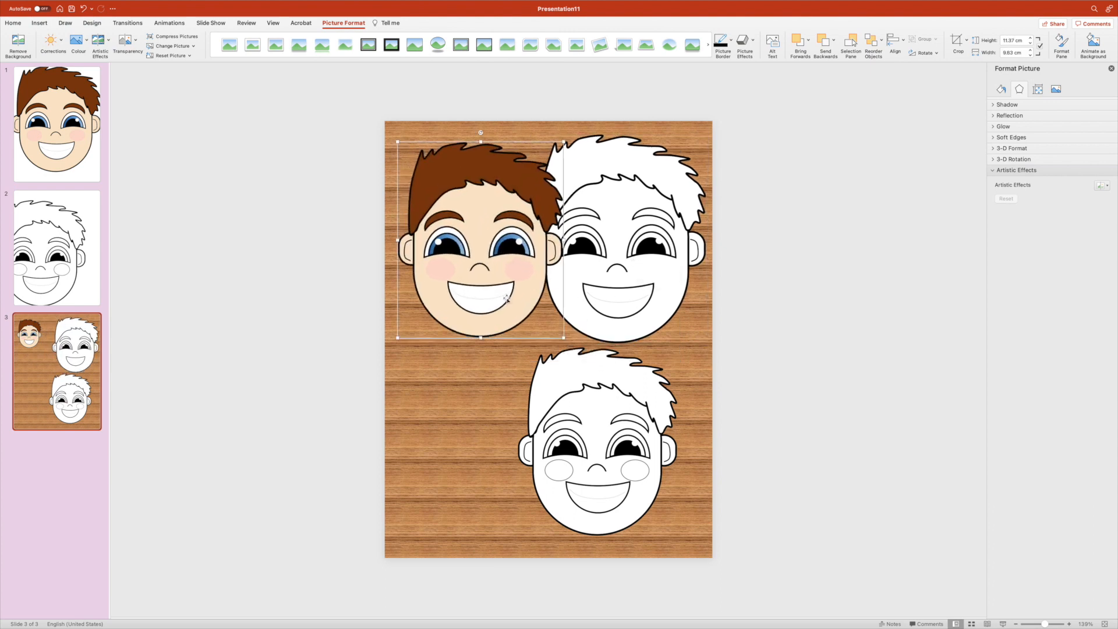
Move both black-and-white faces off the slide to its right and leave the coloured face in the slide's upper half.
drag(508, 298, 475, 292)
drag(602, 312, 617, 305)
drag(609, 427, 819, 442)
drag(660, 278, 786, 310)
drag(449, 254, 508, 262)
click(752, 294)
drag(752, 293, 872, 292)
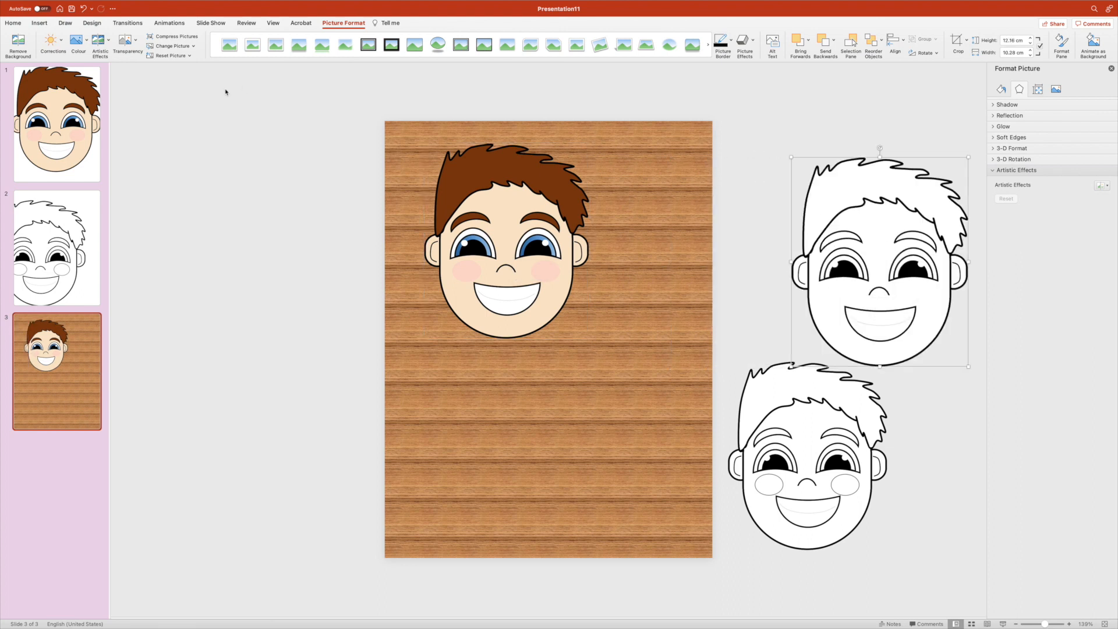
Add a text box to the left of the slide containing the word Emotions.
click(40, 23)
click(184, 41)
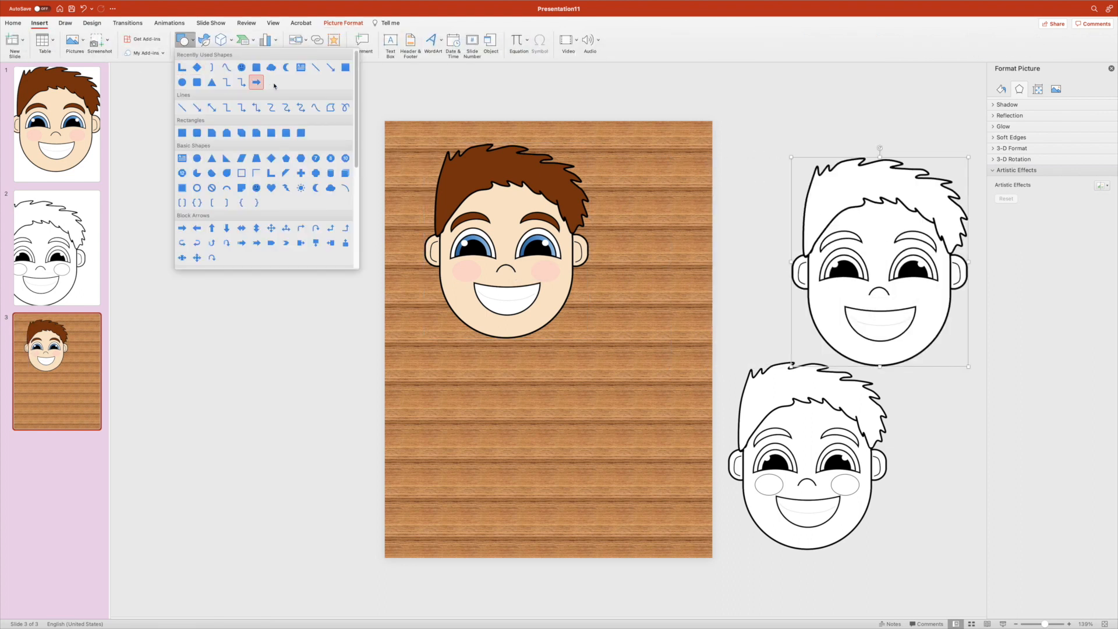
click(301, 67)
click(315, 367)
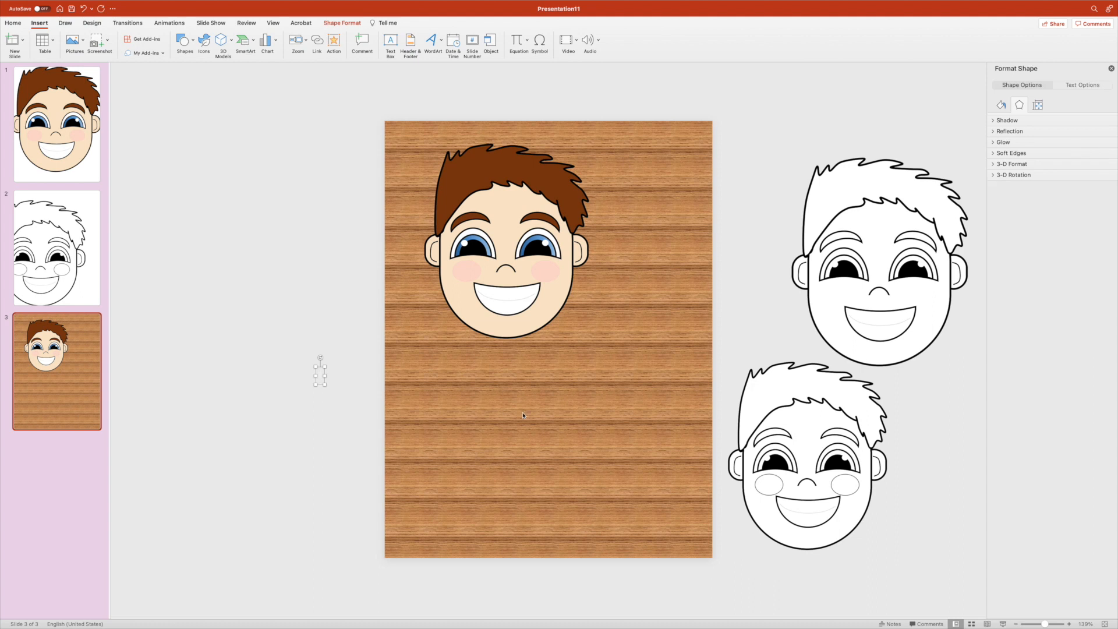
text(Emotions)
Set the Emotions text to size 88 in the Asley Marie font.
drag(360, 375, 323, 376)
click(13, 23)
click(236, 38)
click(236, 38)
click(236, 39)
click(236, 39)
click(236, 39)
click(236, 39)
click(236, 38)
click(236, 38)
click(236, 38)
click(235, 38)
click(236, 38)
click(236, 38)
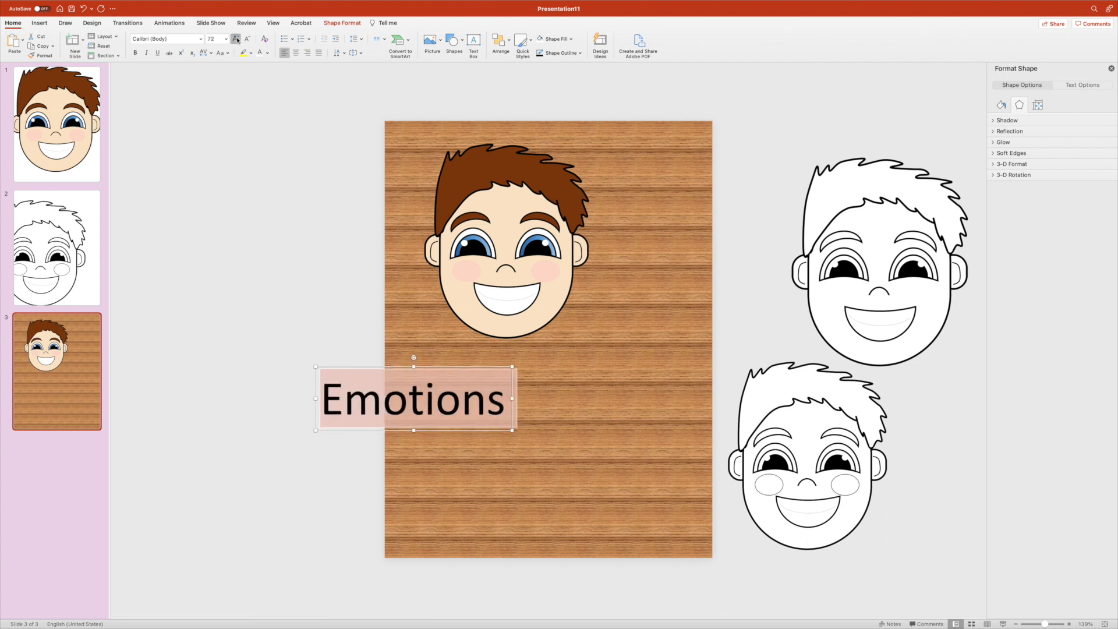
click(235, 38)
click(200, 40)
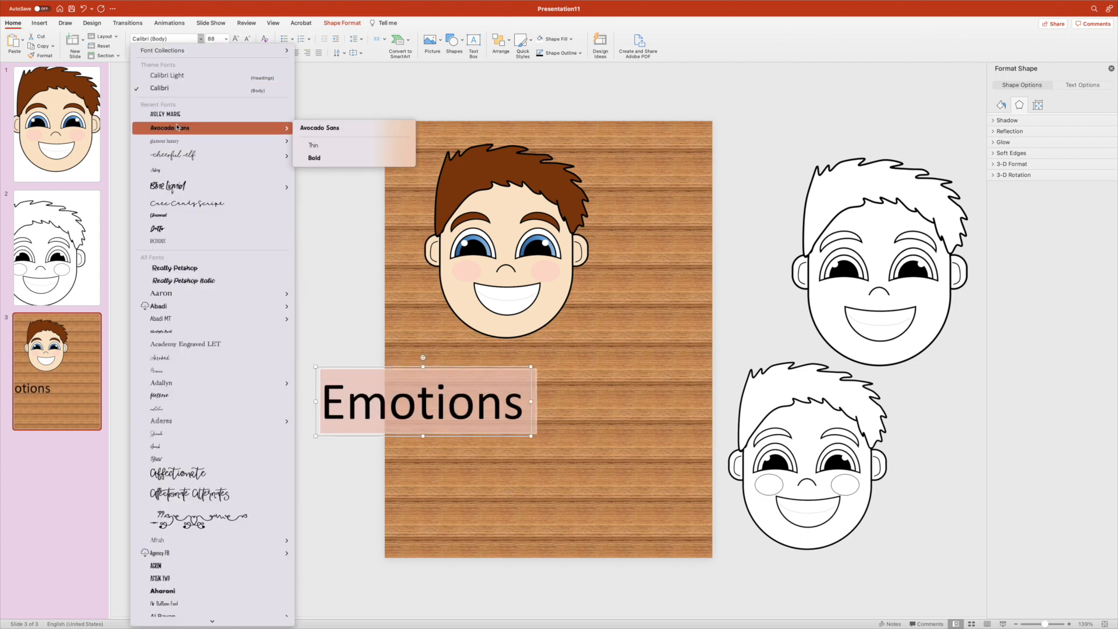
click(186, 114)
Move the Emotions text onto the slide beneath the coloured face and shift the face slightly right and down.
drag(416, 437, 554, 408)
click(521, 310)
drag(521, 310, 552, 320)
Enlarge the Emotions text to size 166 and centre it across the slide directly under the face.
click(588, 387)
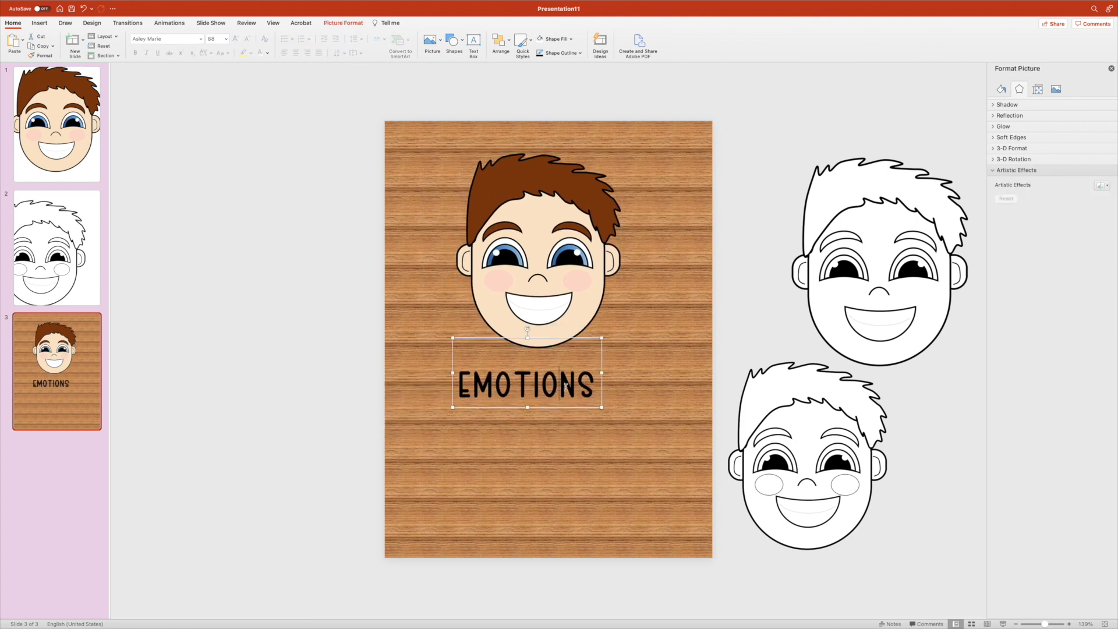
key(super+a)
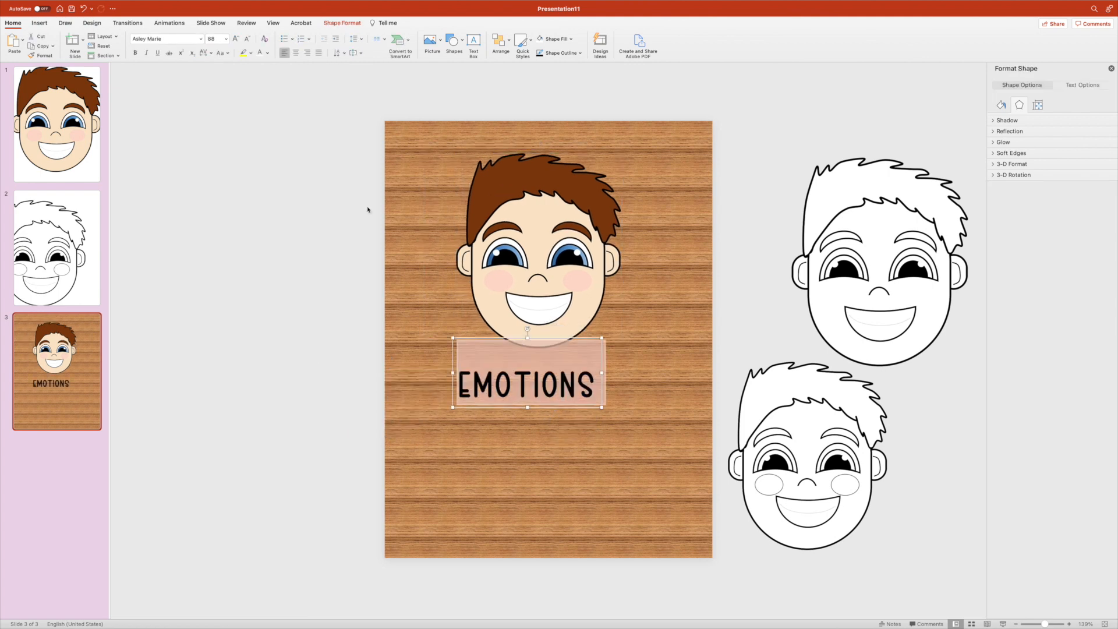
click(236, 39)
click(236, 39)
click(236, 38)
click(236, 38)
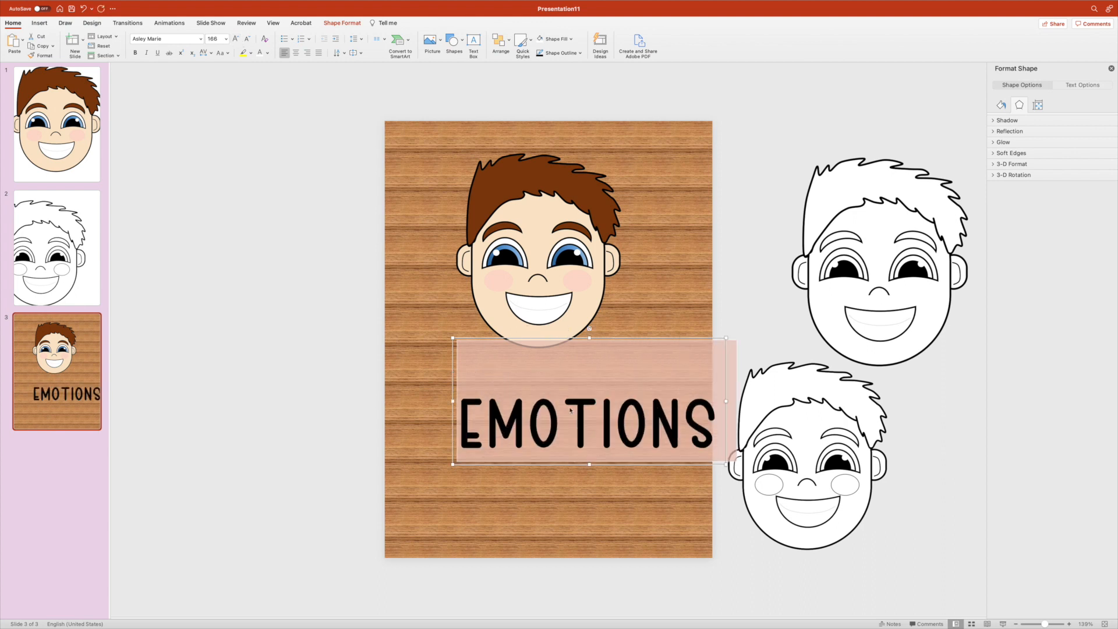
drag(629, 466, 587, 422)
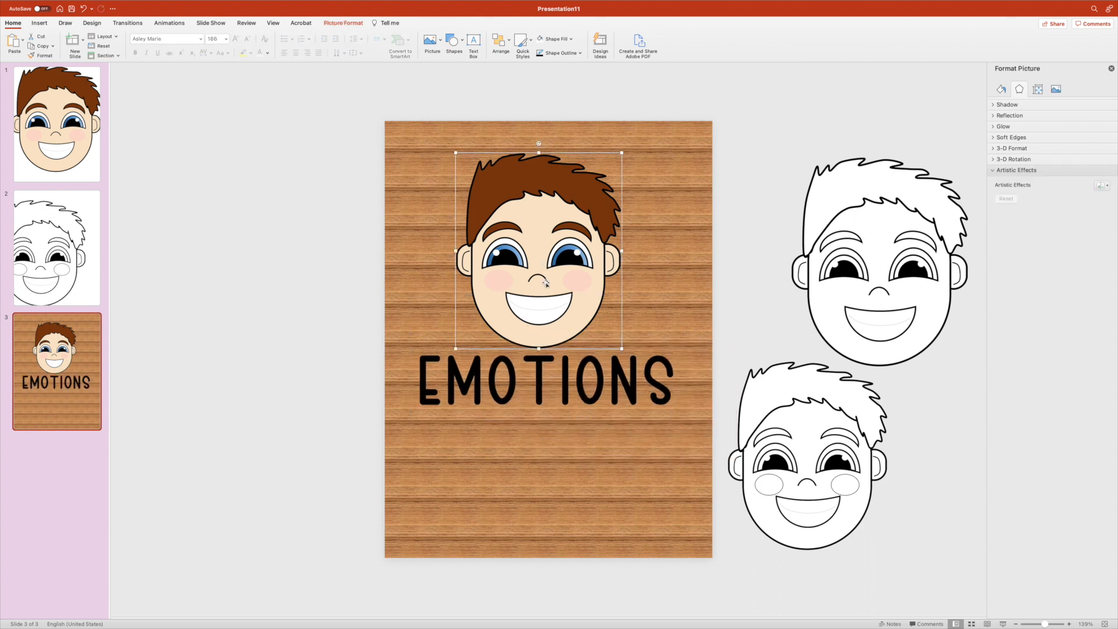